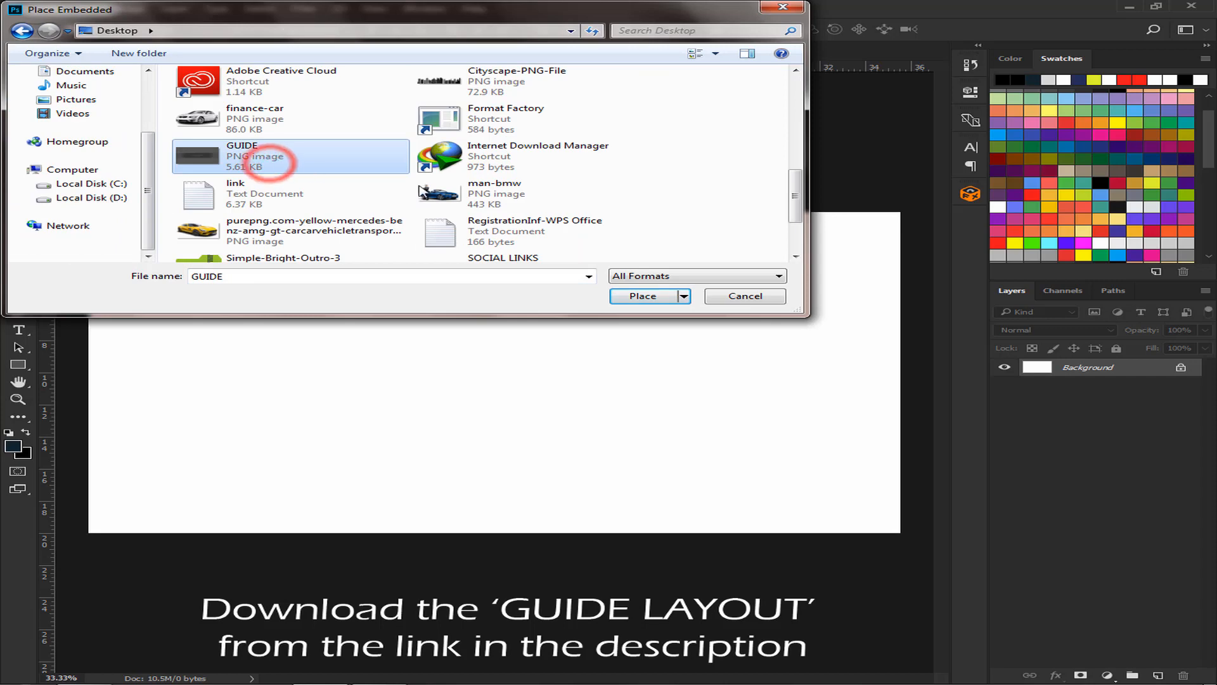
Place the GUIDE image as an embedded layer and scale it proportionally from its centre to fill the whole canvas.
{"action": "left_click", "coordinate": [628, 299]}
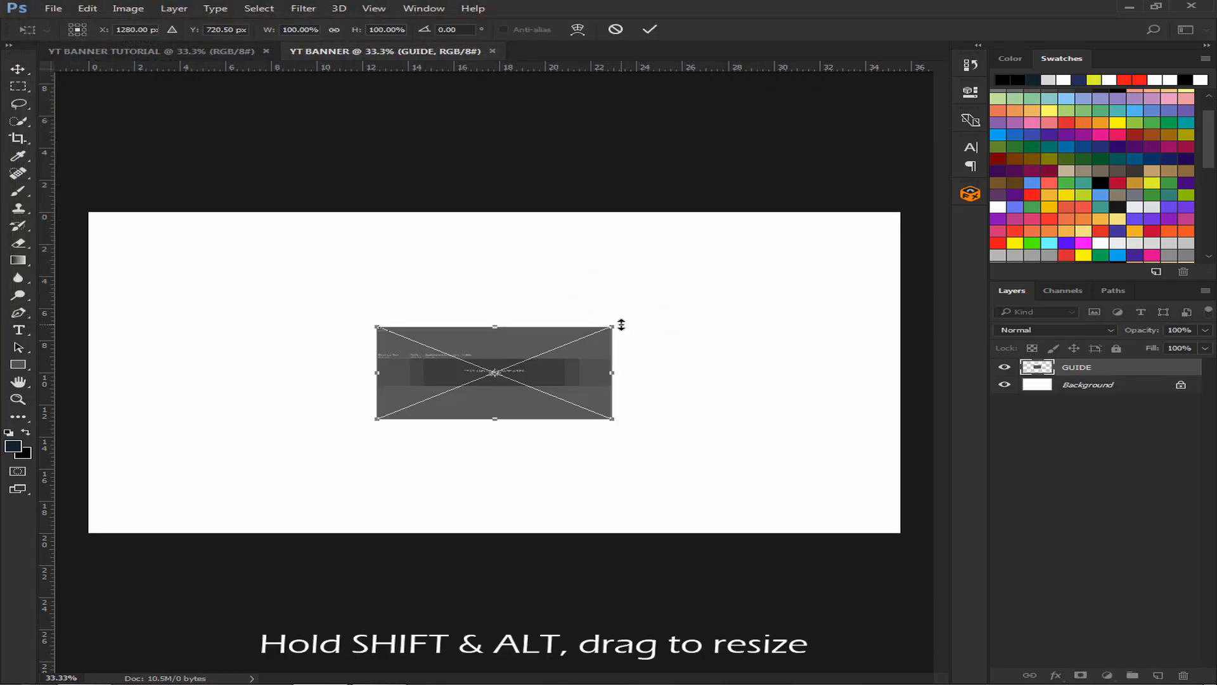
{"action": "left_click_drag", "start_coordinate": [615, 325], "coordinate": [898, 202]}
{"action": "key", "text": "Return"}
Draw a borderless d7d7d7 rectangle about 2629 × 531 px across the canvas, covering the area above the guide's text and logo safe area.
{"action": "left_click", "coordinate": [19, 364]}
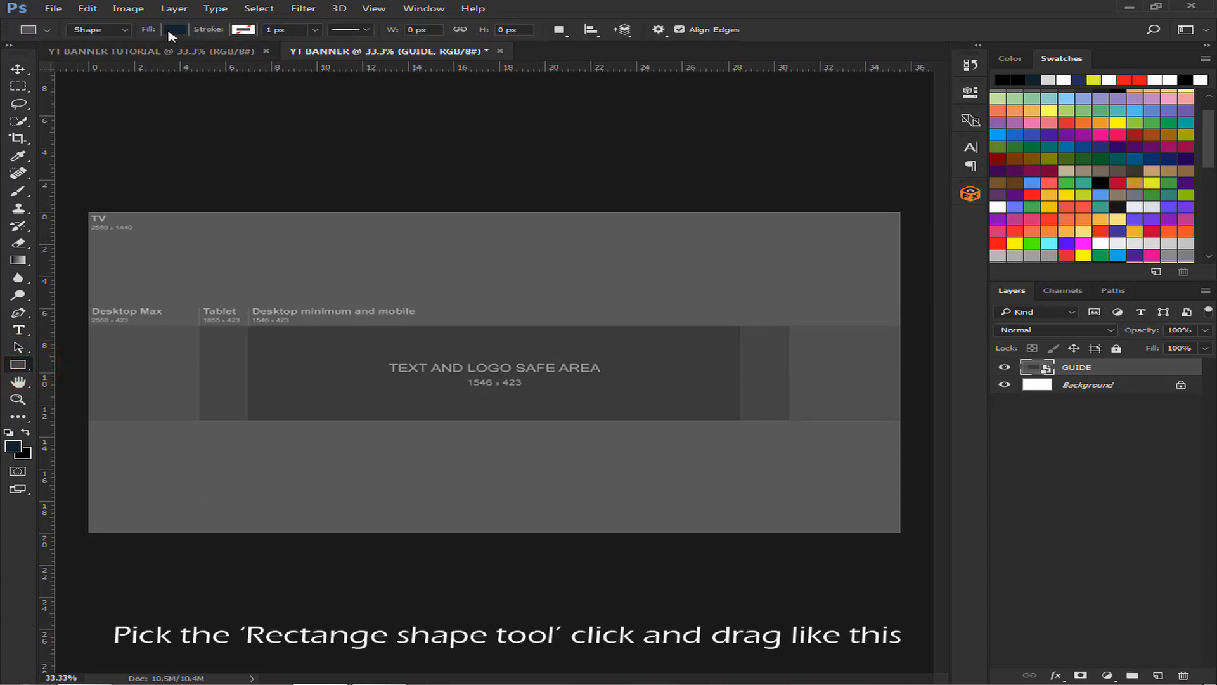
{"action": "left_click", "coordinate": [170, 31]}
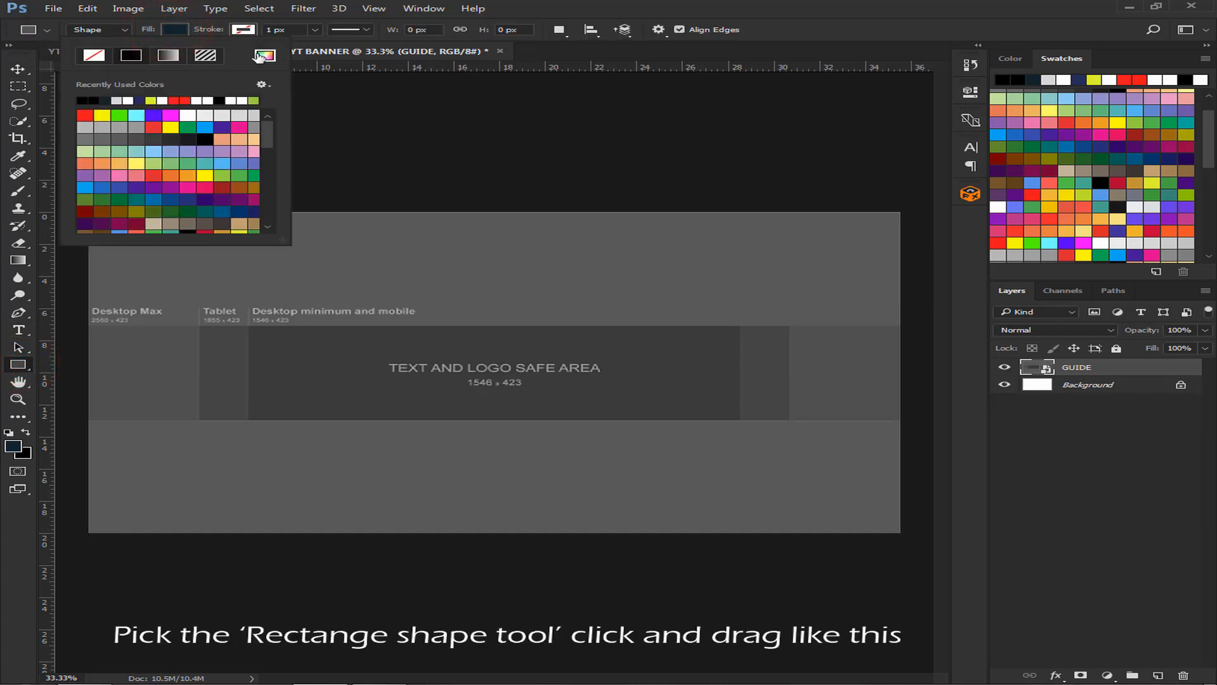
{"action": "left_click", "coordinate": [260, 56]}
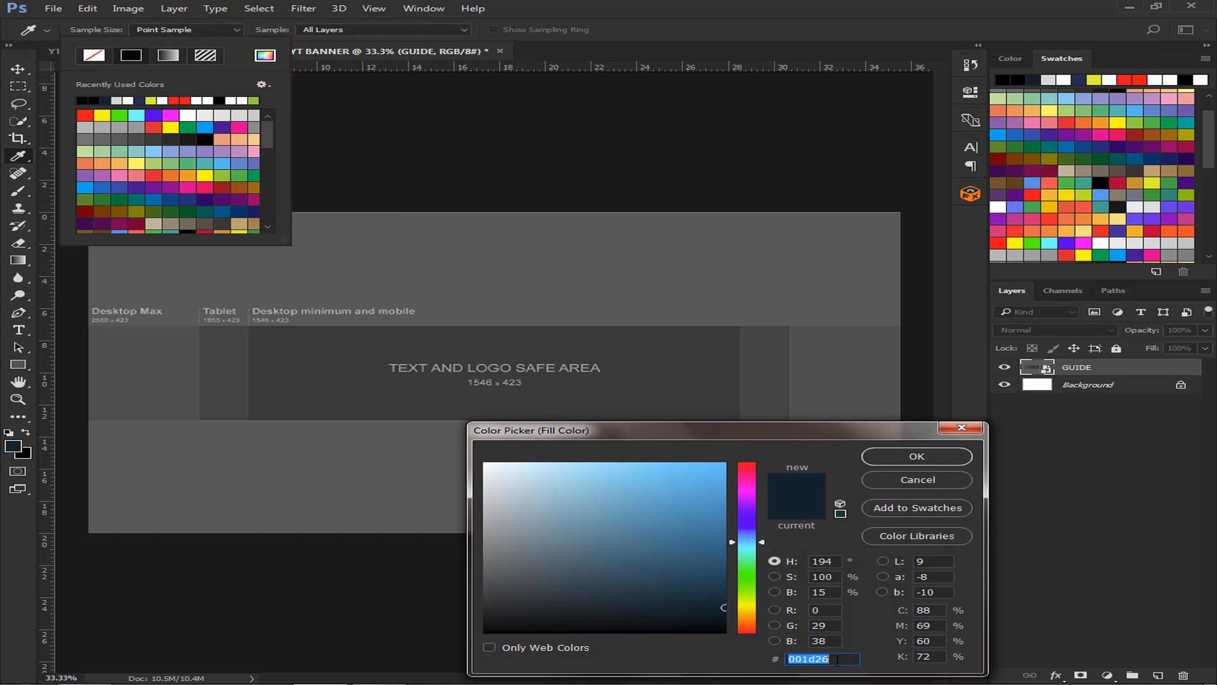
{"action": "type", "text": "d7d7d7"}
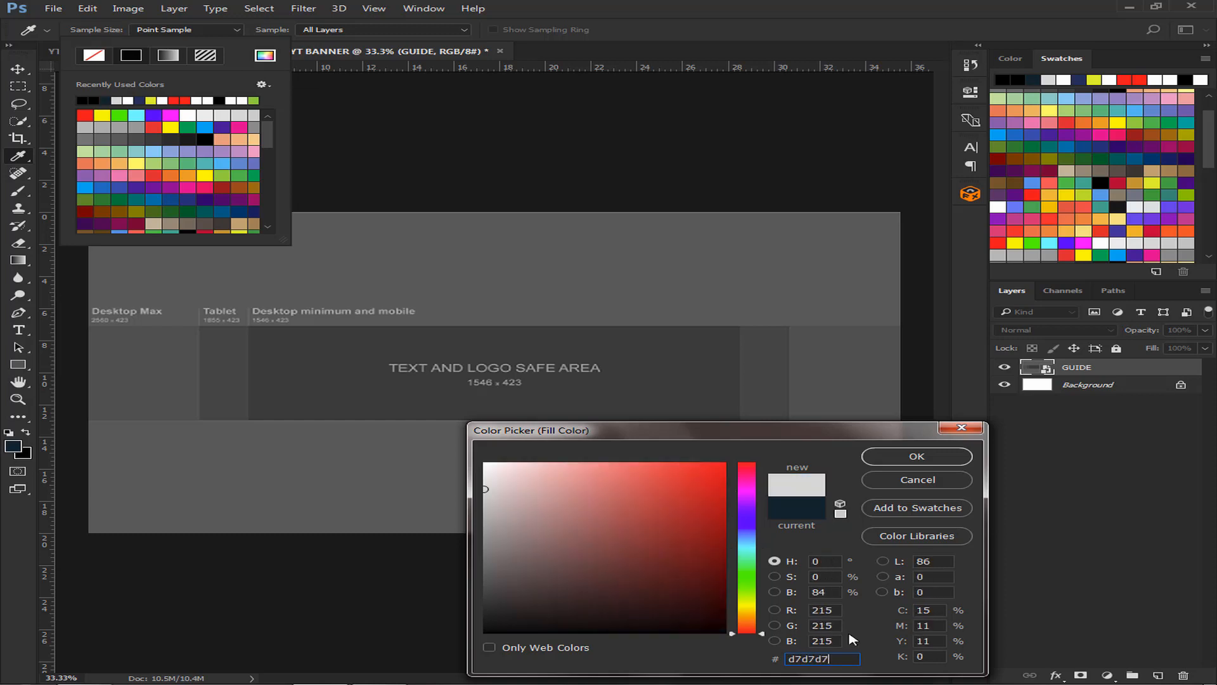
{"action": "left_click", "coordinate": [910, 458]}
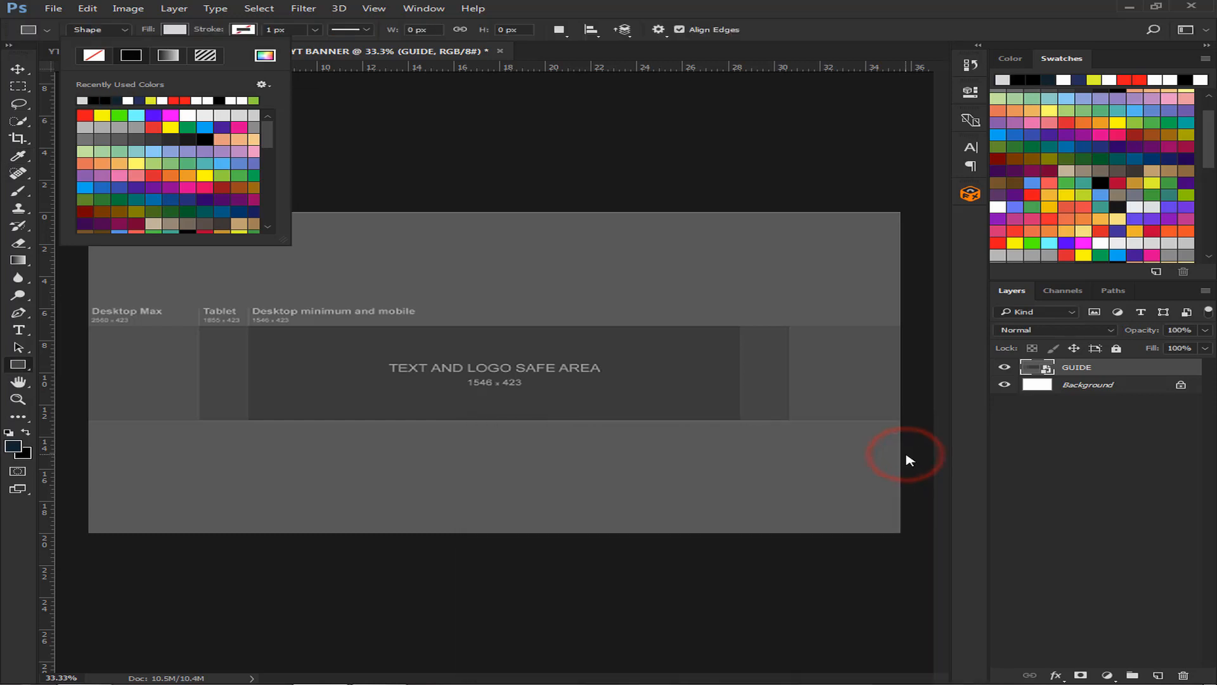
{"action": "left_click", "coordinate": [909, 454]}
{"action": "left_click_drag", "start_coordinate": [83, 204], "coordinate": [909, 324]}
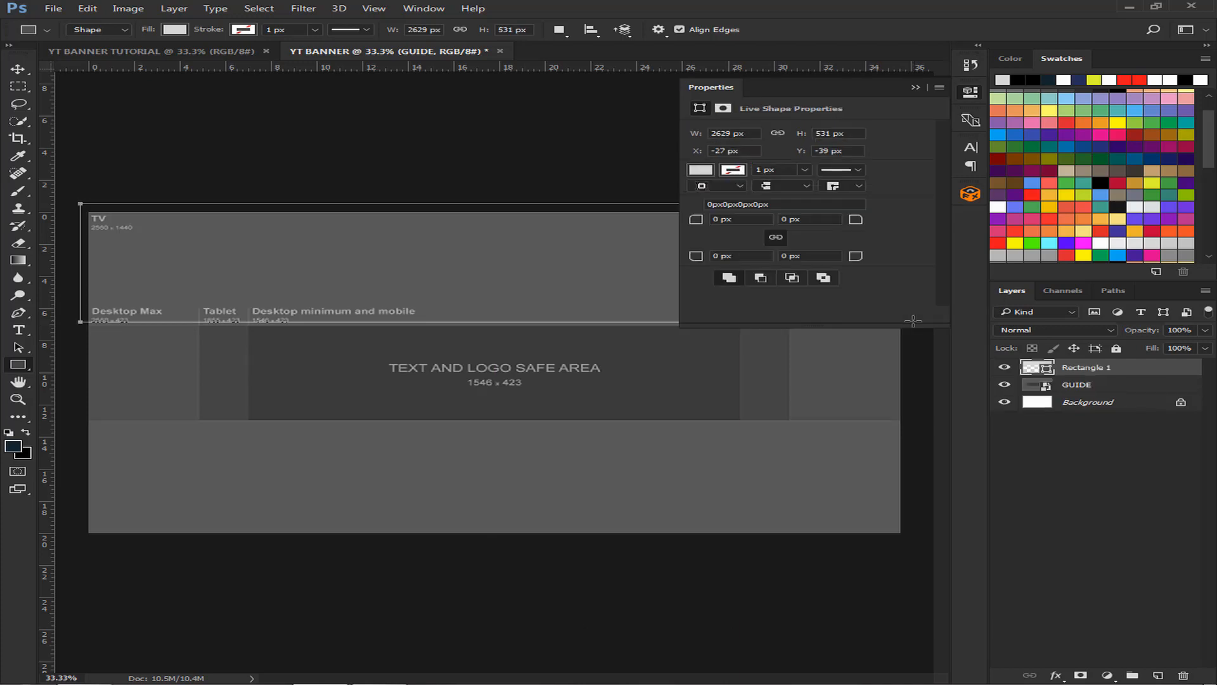
{"action": "left_click", "coordinate": [920, 87]}
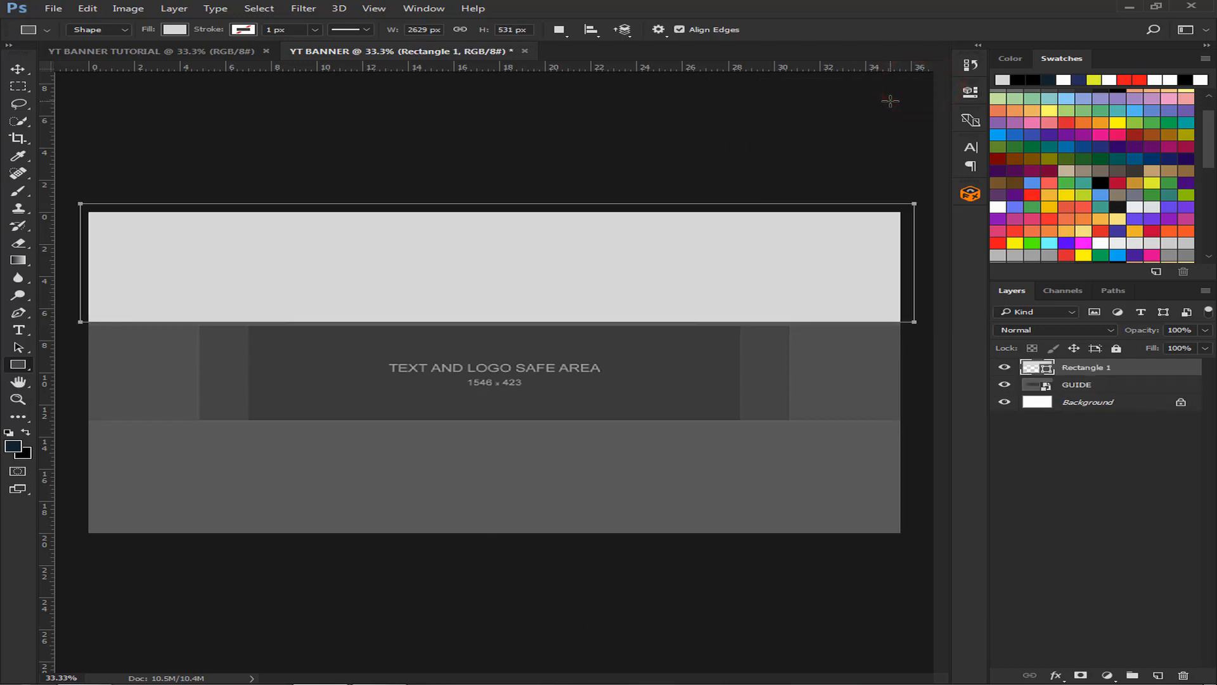
Move the rectangle down to Y 244.50 px so its lower edge meets the upper edge of the safe area strip.
{"action": "key", "text": "ctrl+plus"}
{"action": "key", "text": "ctrl+plus"}
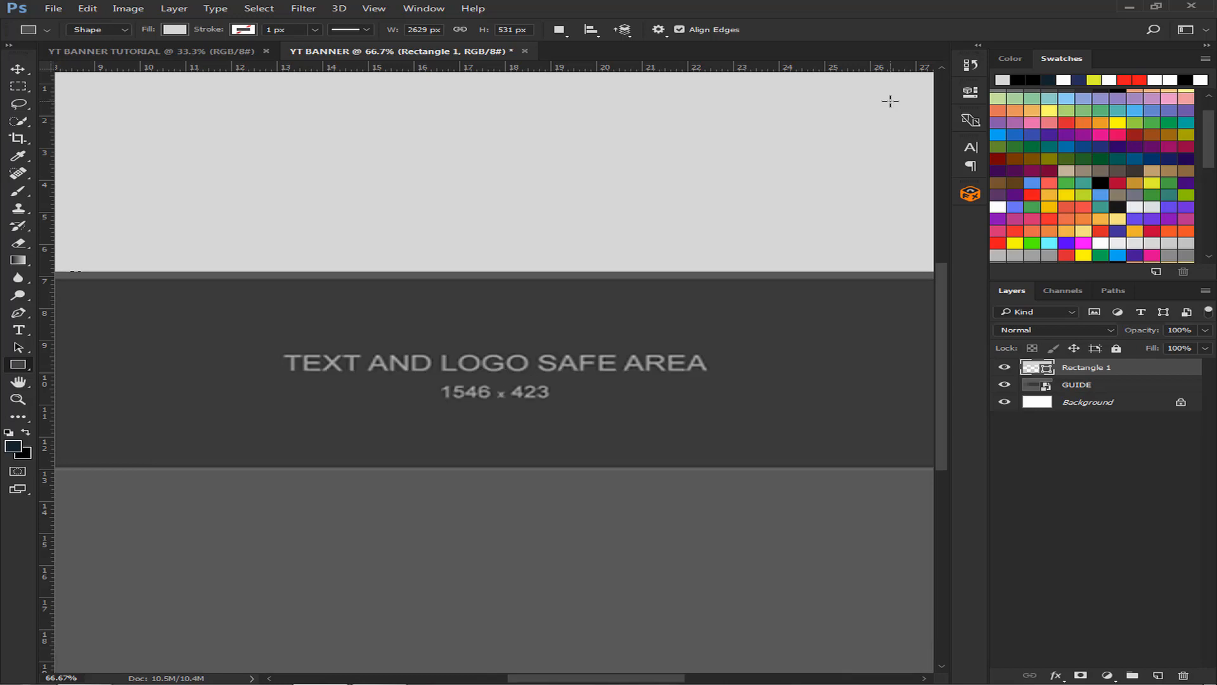
{"action": "left_click", "coordinate": [19, 70]}
{"action": "left_click", "coordinate": [335, 169]}
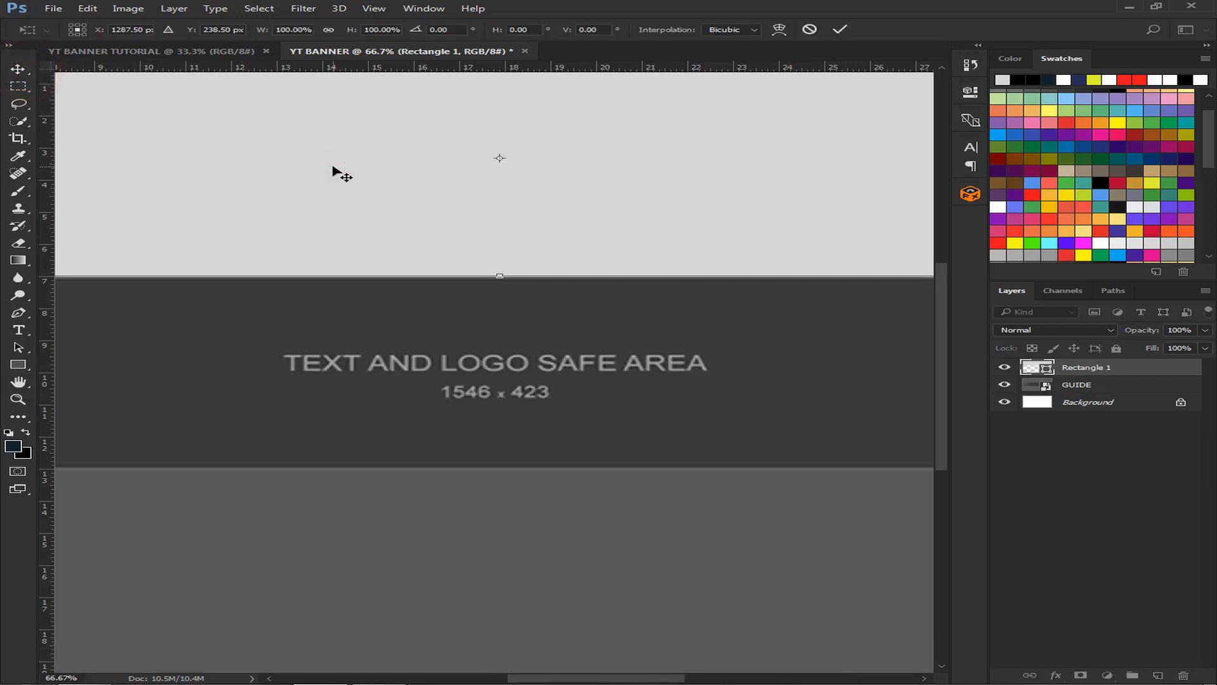
{"action": "key", "text": "Down"}
{"action": "key", "text": "Down"}
{"action": "key", "text": "Down"}
{"action": "key", "text": "Down"}
{"action": "key", "text": "Down"}
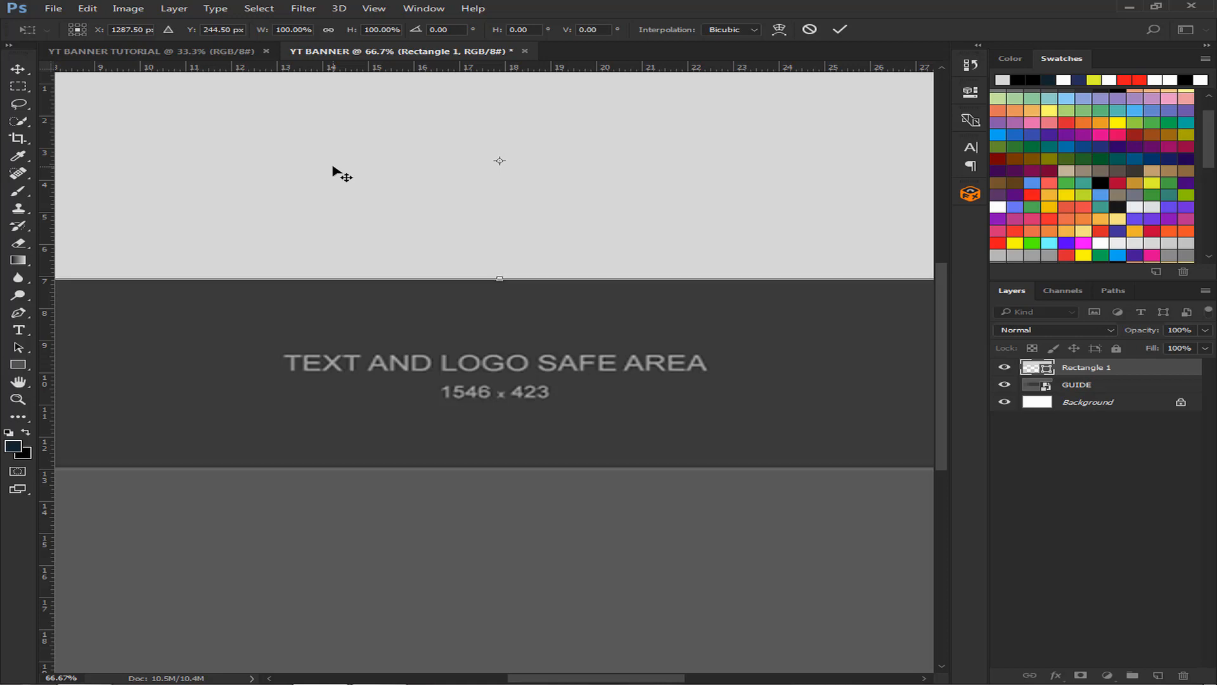
{"action": "key", "text": "Return"}
{"action": "key", "text": "ctrl+0"}
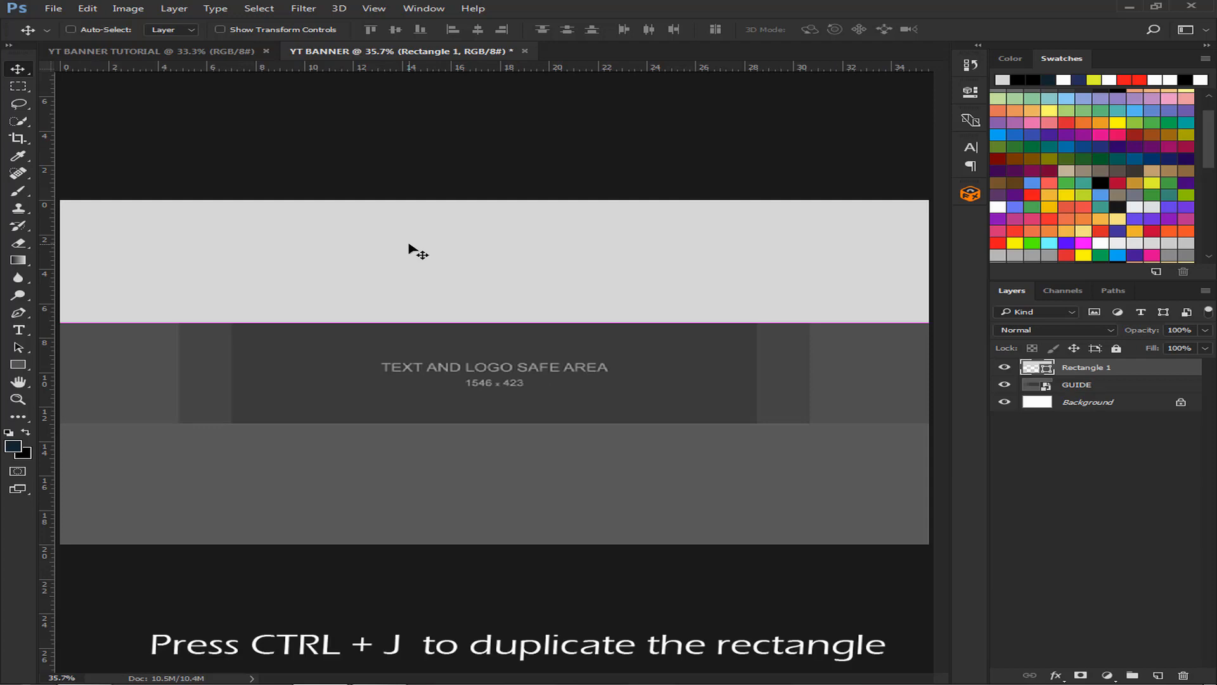
Duplicate the rectangle and flip the copy vertically about its lower edge.
{"action": "key", "text": "ctrl+j"}
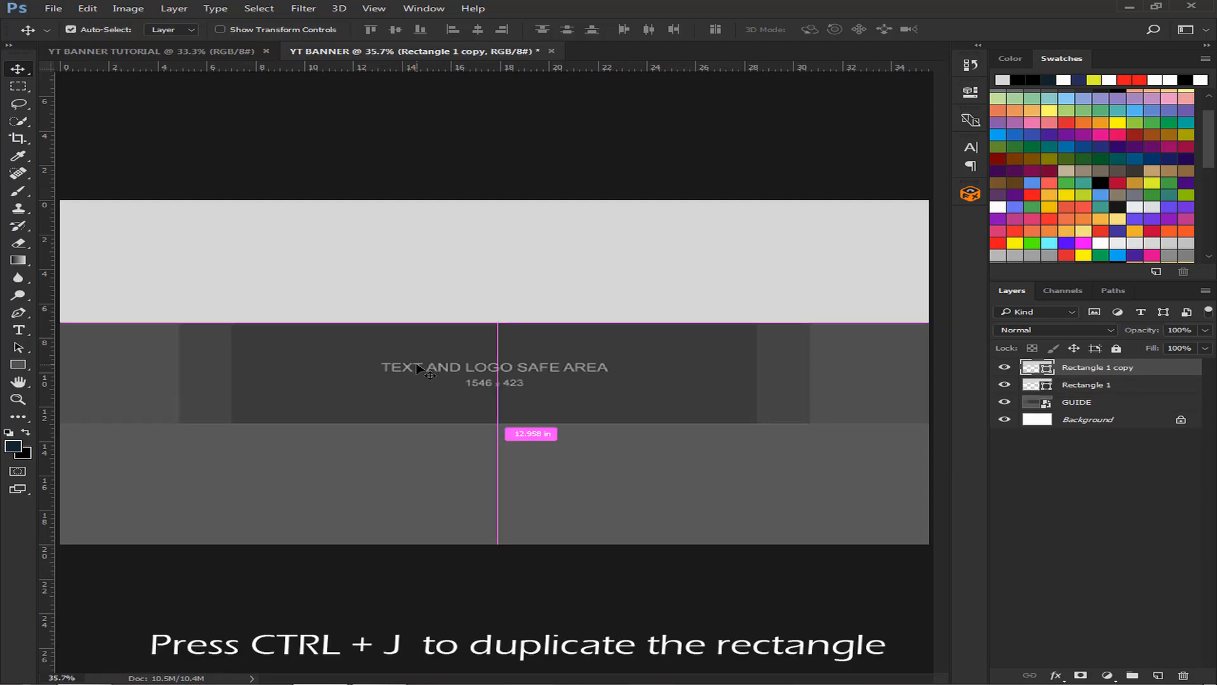
{"action": "key", "text": "ctrl+t"}
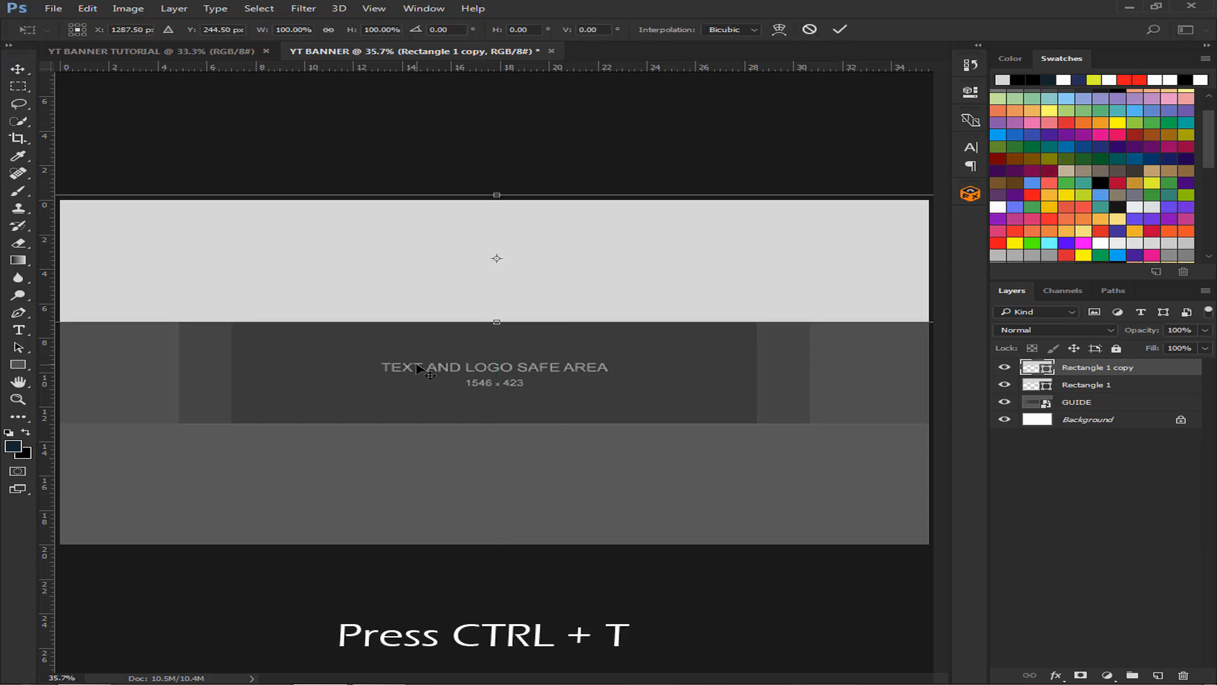
{"action": "left_click_drag", "start_coordinate": [497, 258], "coordinate": [498, 323]}
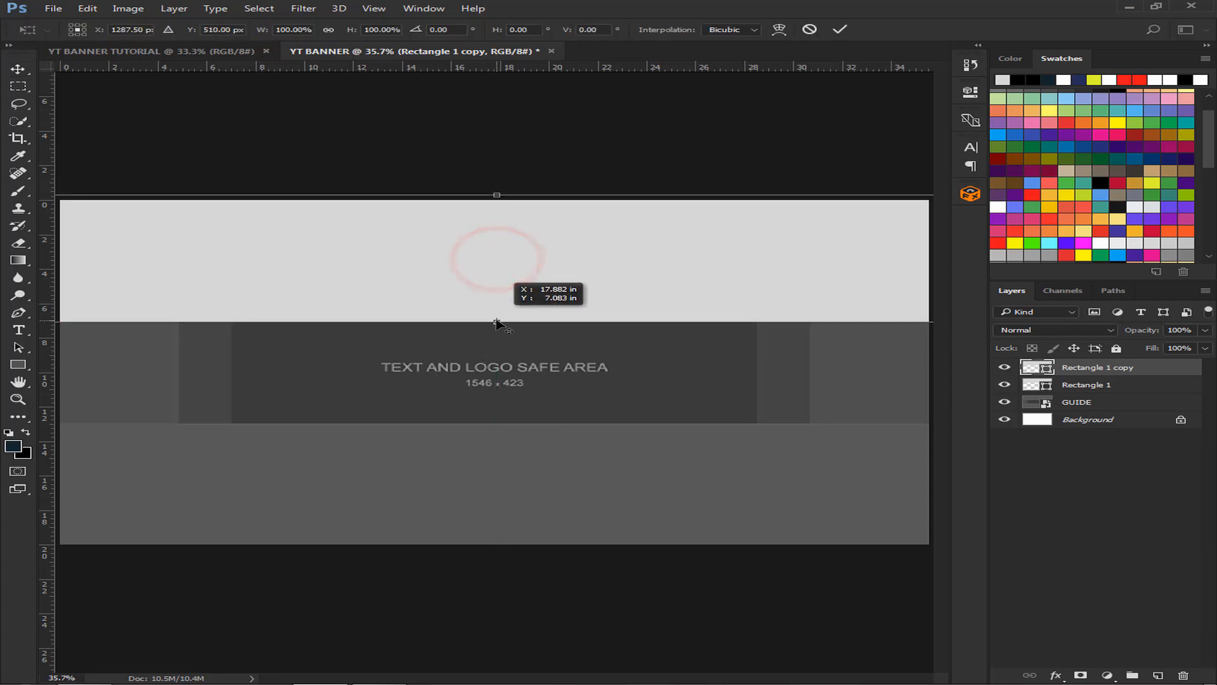
{"action": "right_click", "coordinate": [524, 272]}
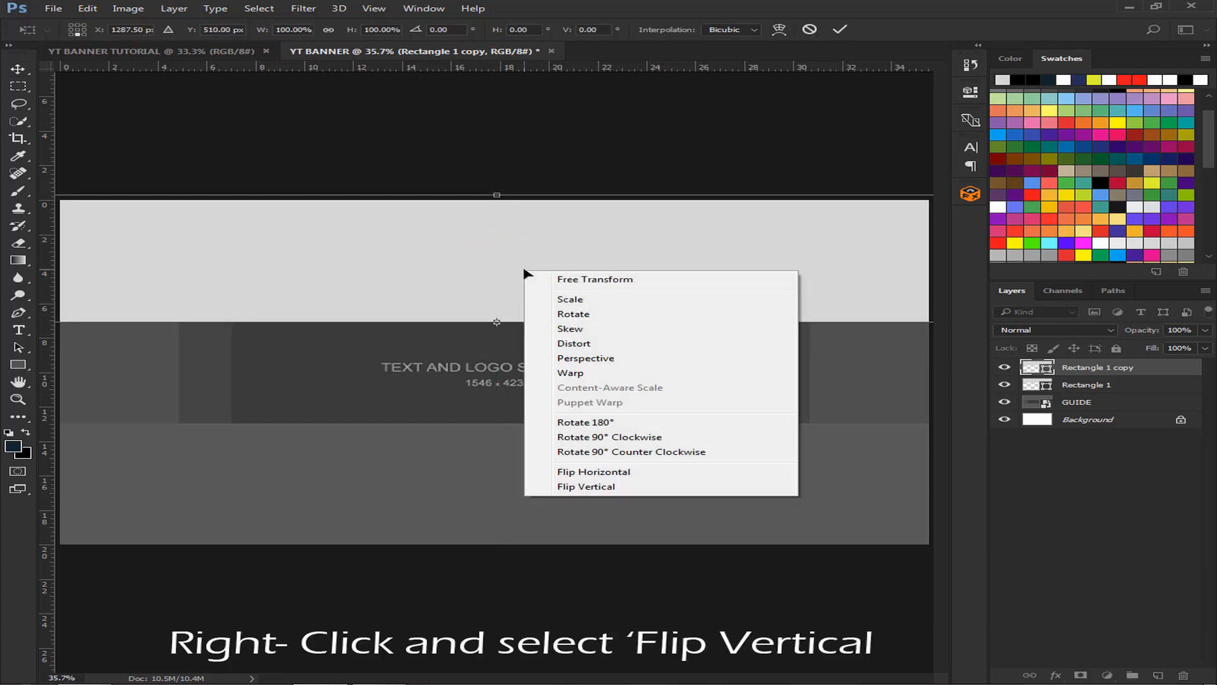
{"action": "left_click", "coordinate": [573, 486]}
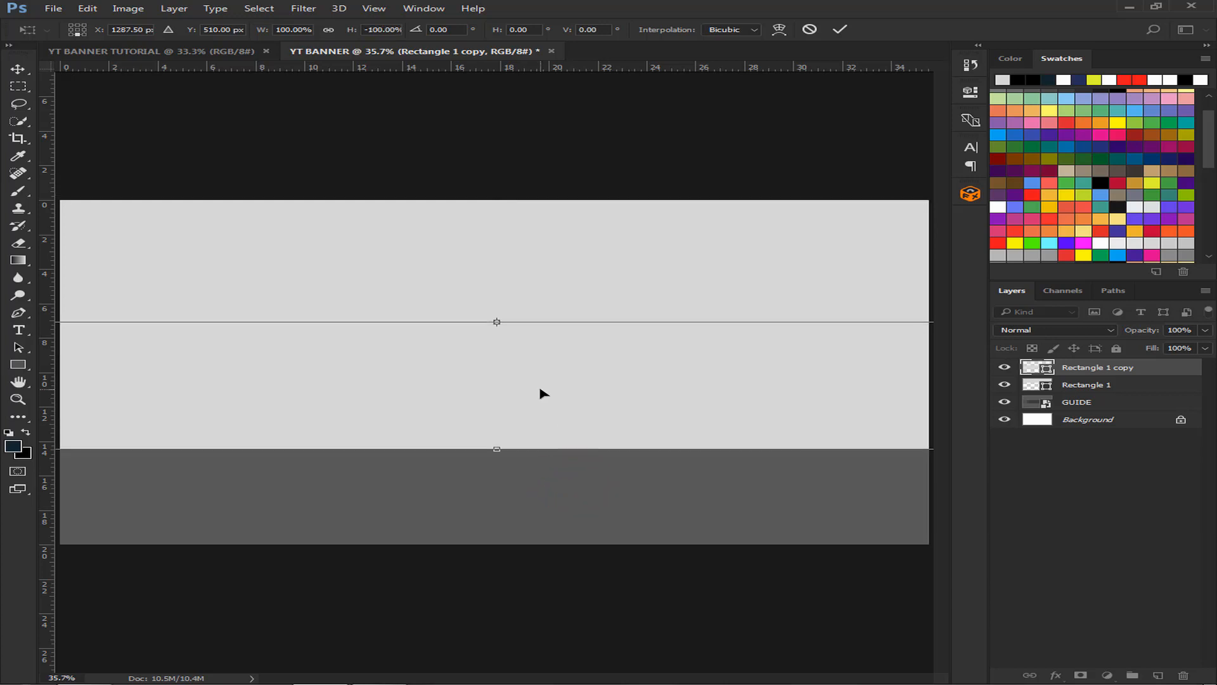
Move the flipped rectangle copy down below the safe area strip, to a reference point Y of 978 px.
{"action": "key", "text": "Down"}
{"action": "key", "text": "Down"}
{"action": "key", "text": "Down"}
{"action": "key", "text": "Down"}
{"action": "key", "text": "Down"}
{"action": "key", "text": "Down"}
{"action": "key", "text": "Down"}
{"action": "key", "text": "Down"}
{"action": "key", "text": "Down"}
{"action": "key", "text": "Down"}
{"action": "key", "text": "Down"}
{"action": "key", "text": "Down"}
{"action": "key", "text": "Down"}
{"action": "key", "text": "Down"}
{"action": "key", "text": "Down"}
{"action": "key", "text": "Down"}
{"action": "key", "text": "Down"}
{"action": "key", "text": "Down"}
{"action": "key", "text": "Down"}
{"action": "key", "text": "Down"}
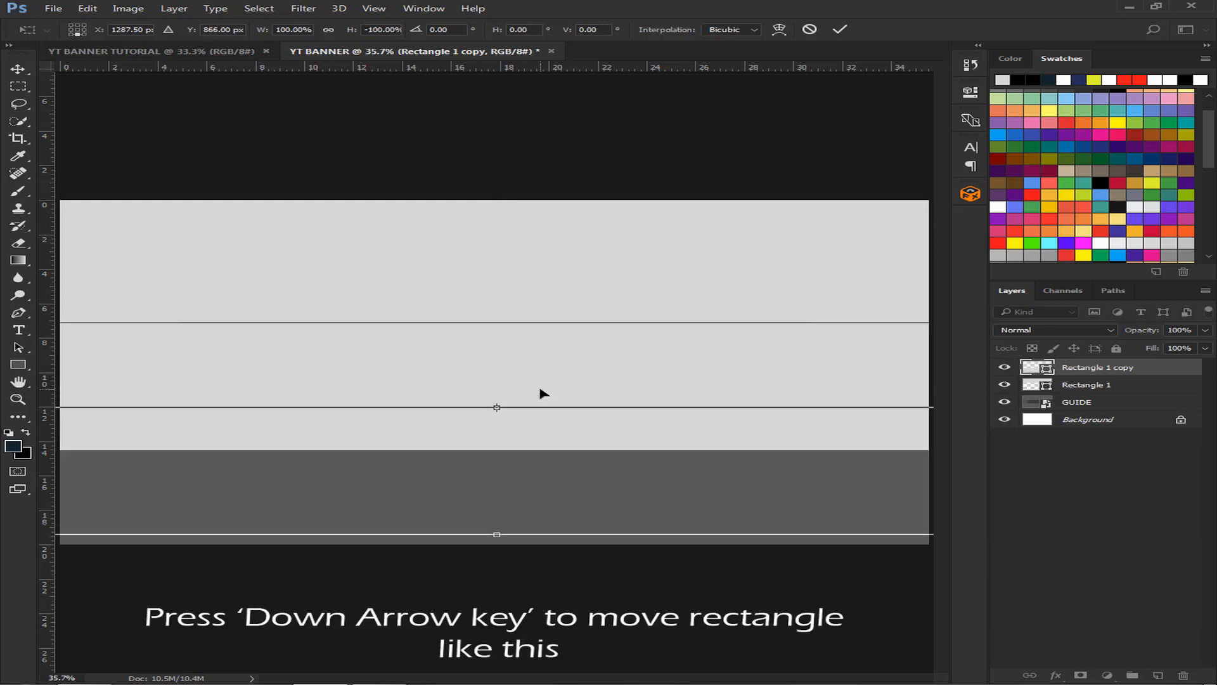
{"action": "key", "text": "Down"}
{"action": "key", "text": "Down"}
{"action": "key", "text": "Down"}
{"action": "key", "text": "Down"}
{"action": "key", "text": "Down"}
{"action": "key", "text": "Down"}
{"action": "key", "text": "Down"}
{"action": "key", "text": "Down"}
{"action": "key", "text": "Down"}
{"action": "key", "text": "Down"}
{"action": "key", "text": "Down"}
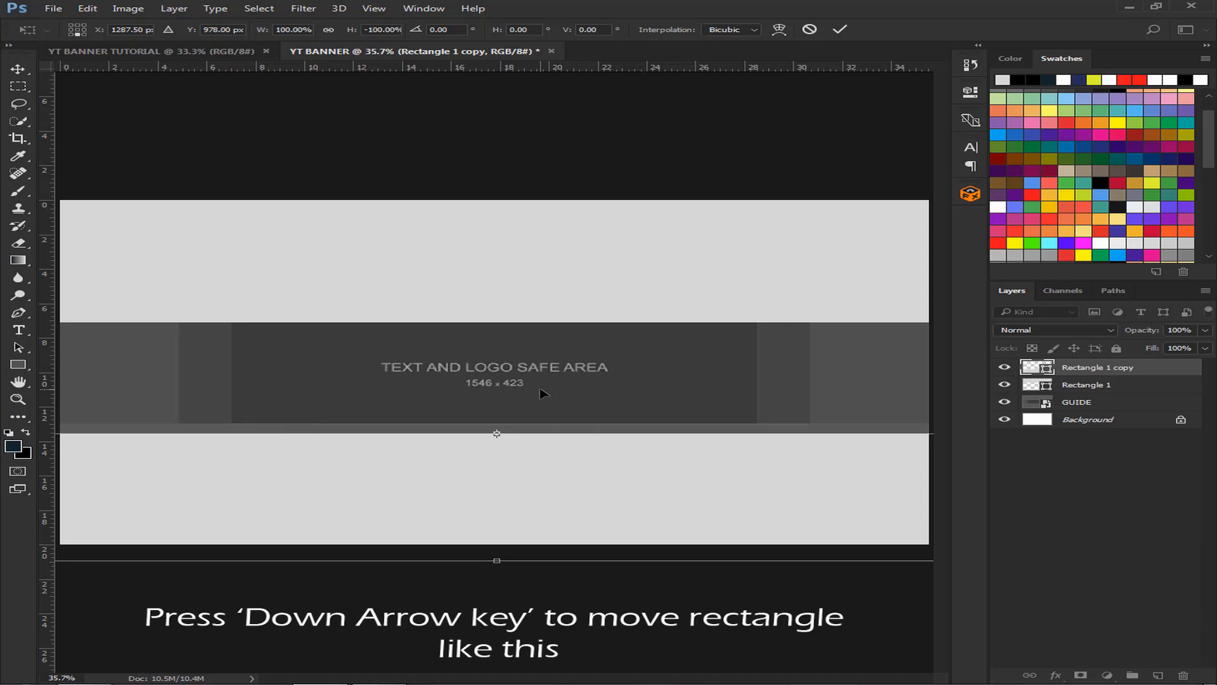
Nudge the flipped copy up to Y 933 px so its upper edge meets the lower edge of the safe area strip.
{"action": "key", "text": "ctrl+plus"}
{"action": "key", "text": "ctrl+plus"}
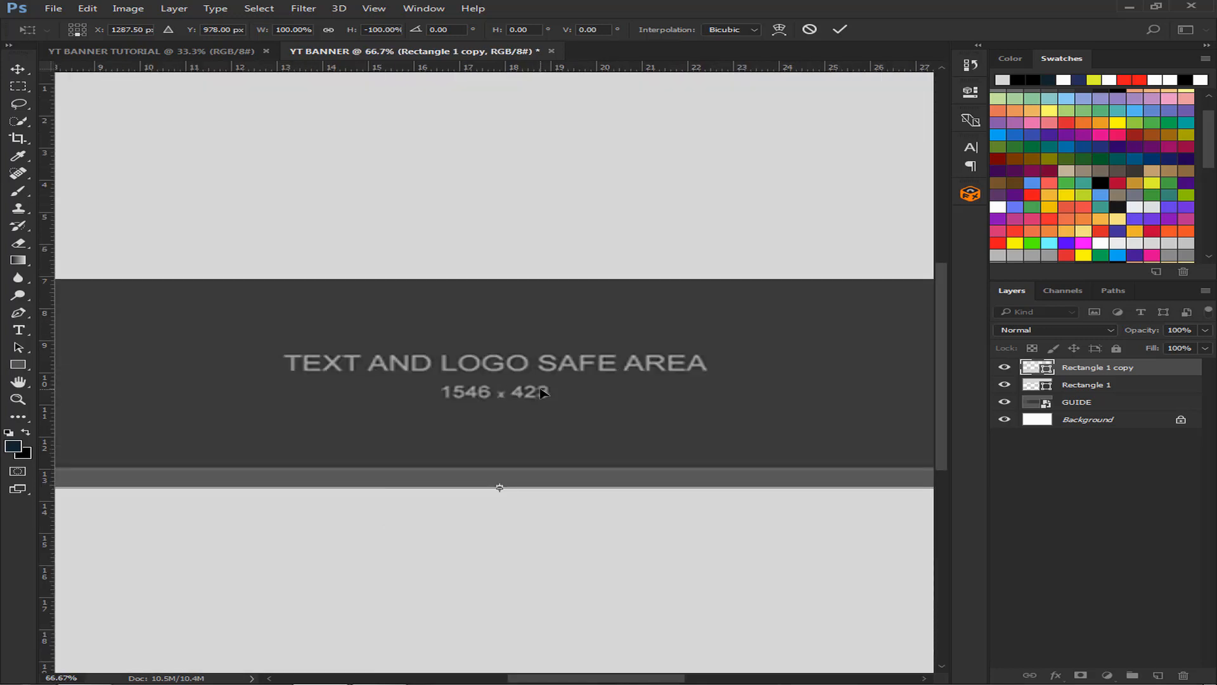
{"action": "key", "text": "Up"}
{"action": "key", "text": "Up"}
{"action": "key", "text": "Up"}
{"action": "key", "text": "Up"}
{"action": "key", "text": "Up"}
{"action": "key", "text": "Up"}
{"action": "key", "text": "Up"}
{"action": "key", "text": "Up"}
{"action": "key", "text": "Up"}
{"action": "key", "text": "Up"}
{"action": "key", "text": "Up"}
{"action": "key", "text": "Up"}
{"action": "key", "text": "Up"}
{"action": "key", "text": "Up"}
{"action": "key", "text": "Up"}
{"action": "key", "text": "Up"}
{"action": "key", "text": "Up"}
{"action": "key", "text": "Up"}
{"action": "key", "text": "Up"}
{"action": "key", "text": "Up"}
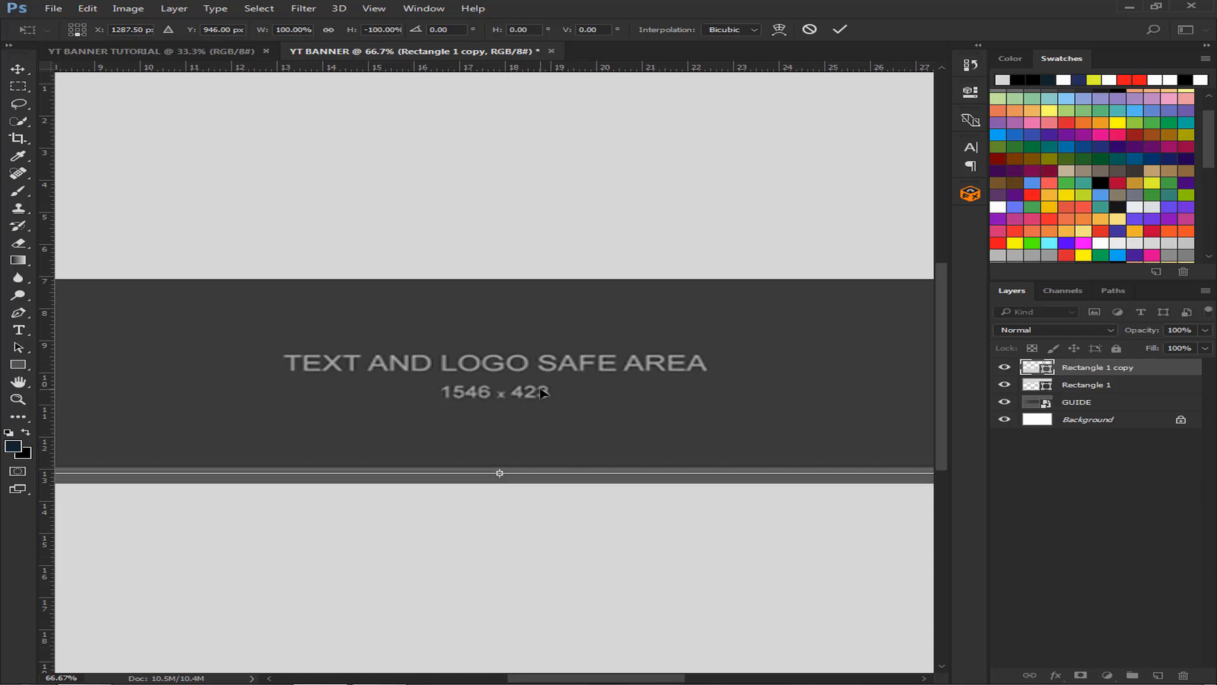
{"action": "key", "text": "Up"}
{"action": "key", "text": "Up"}
{"action": "key", "text": "Up"}
{"action": "key", "text": "Up"}
{"action": "key", "text": "Up"}
{"action": "key", "text": "Up"}
{"action": "key", "text": "Up"}
{"action": "key", "text": "Up"}
{"action": "key", "text": "Up"}
{"action": "key", "text": "Up"}
{"action": "key", "text": "Up"}
{"action": "key", "text": "Up"}
{"action": "key", "text": "Up"}
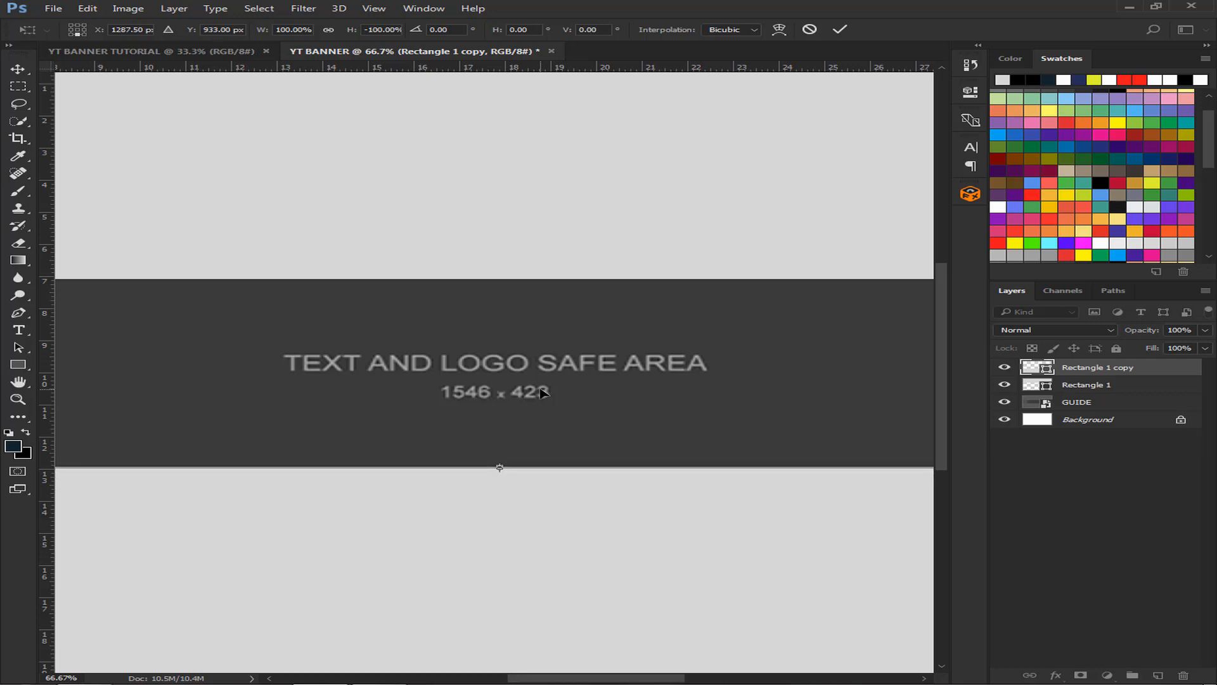
{"action": "key", "text": "Return"}
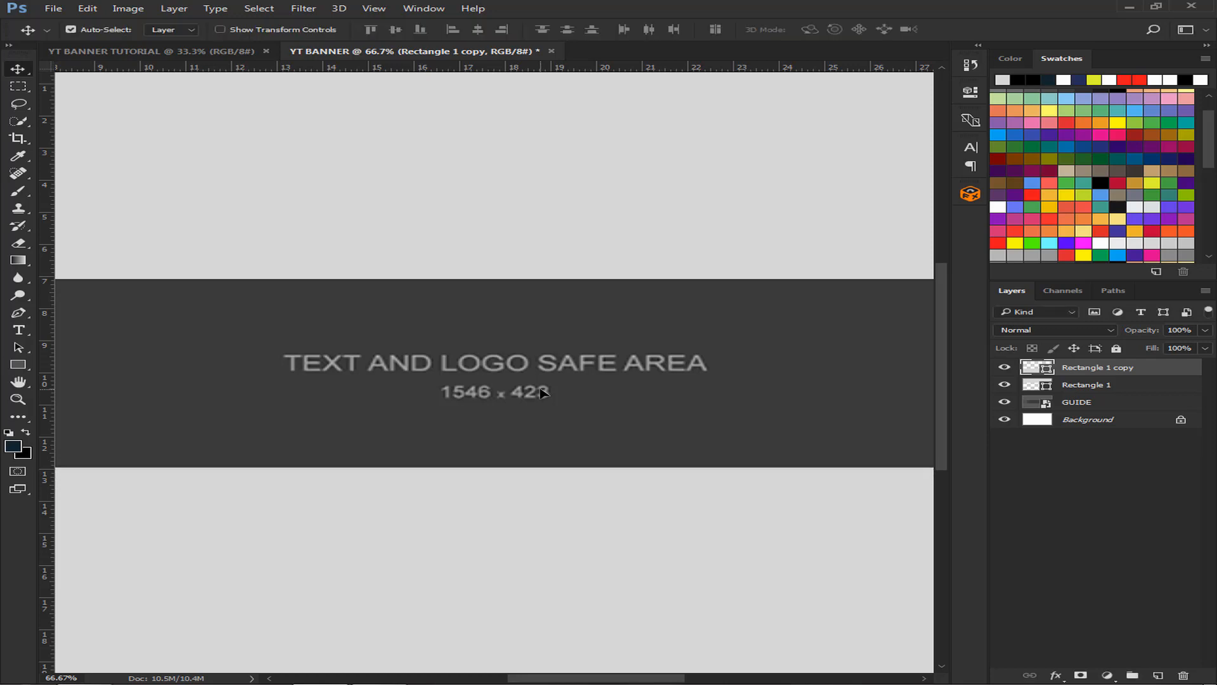
{"action": "key", "text": "ctrl+0"}
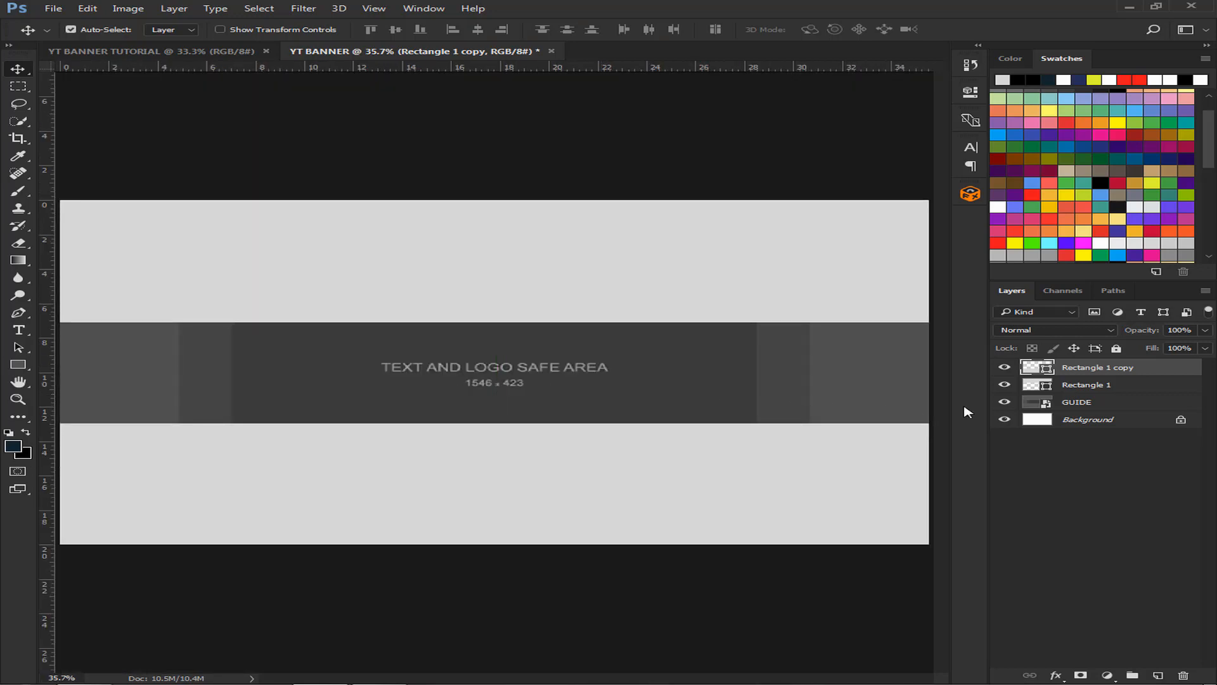
Hide the GUIDE layer and fill the Background layer with colour 001d26 using the Paint Bucket tool.
{"action": "left_click", "coordinate": [1005, 403]}
{"action": "left_click", "coordinate": [1078, 423]}
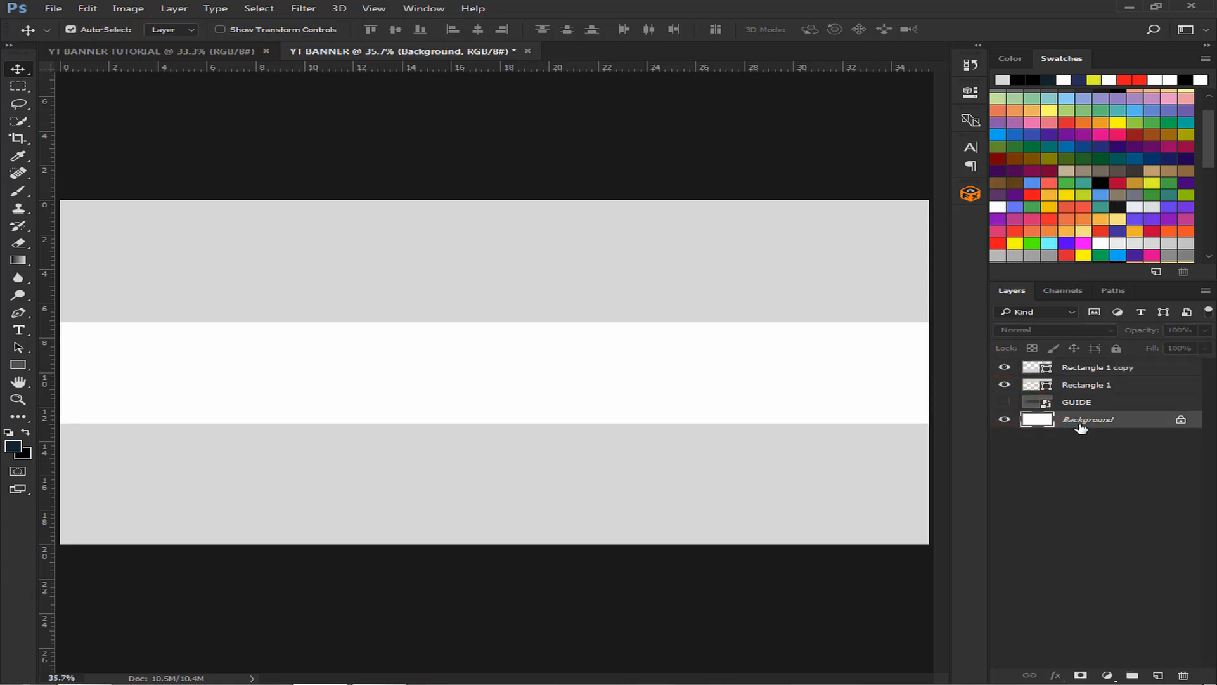
{"action": "left_click", "coordinate": [18, 261]}
{"action": "right_click", "coordinate": [18, 261]}
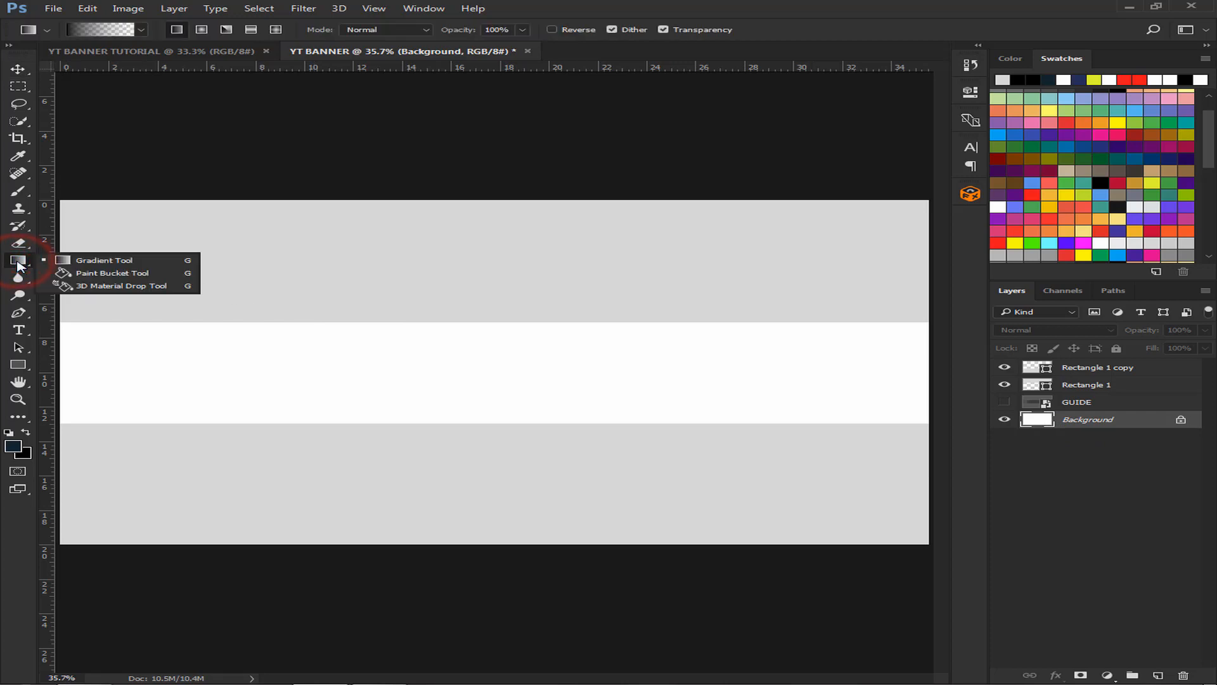
{"action": "left_click", "coordinate": [137, 274]}
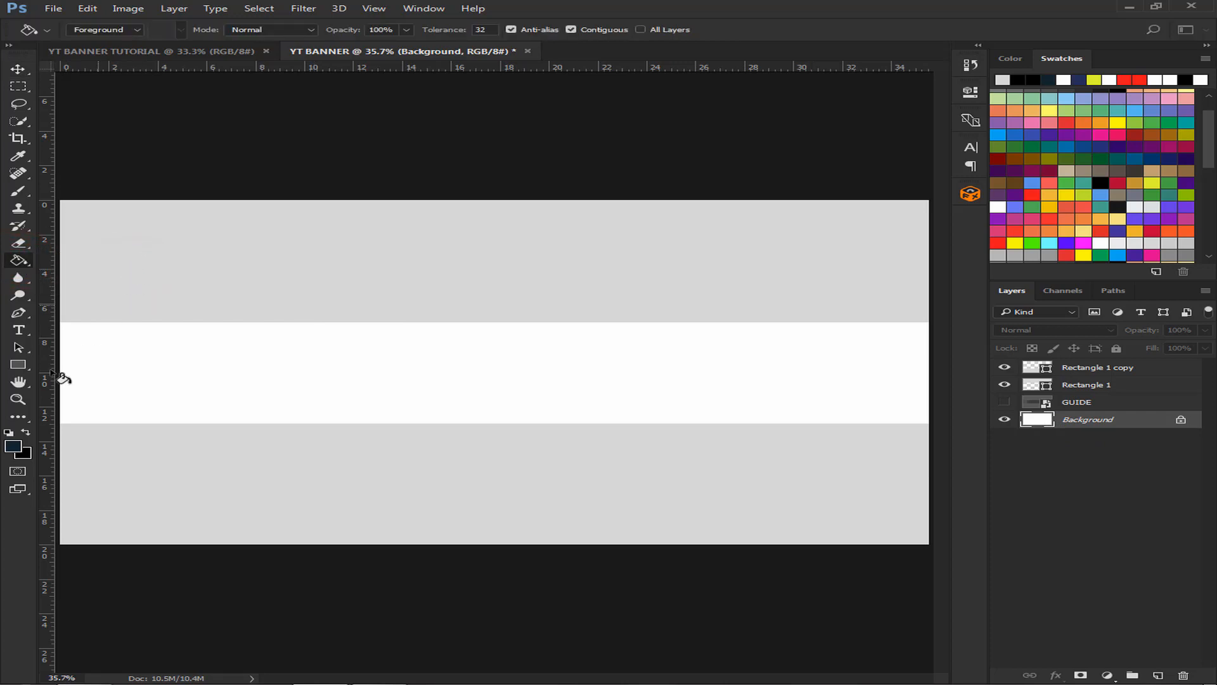
{"action": "left_click", "coordinate": [13, 447]}
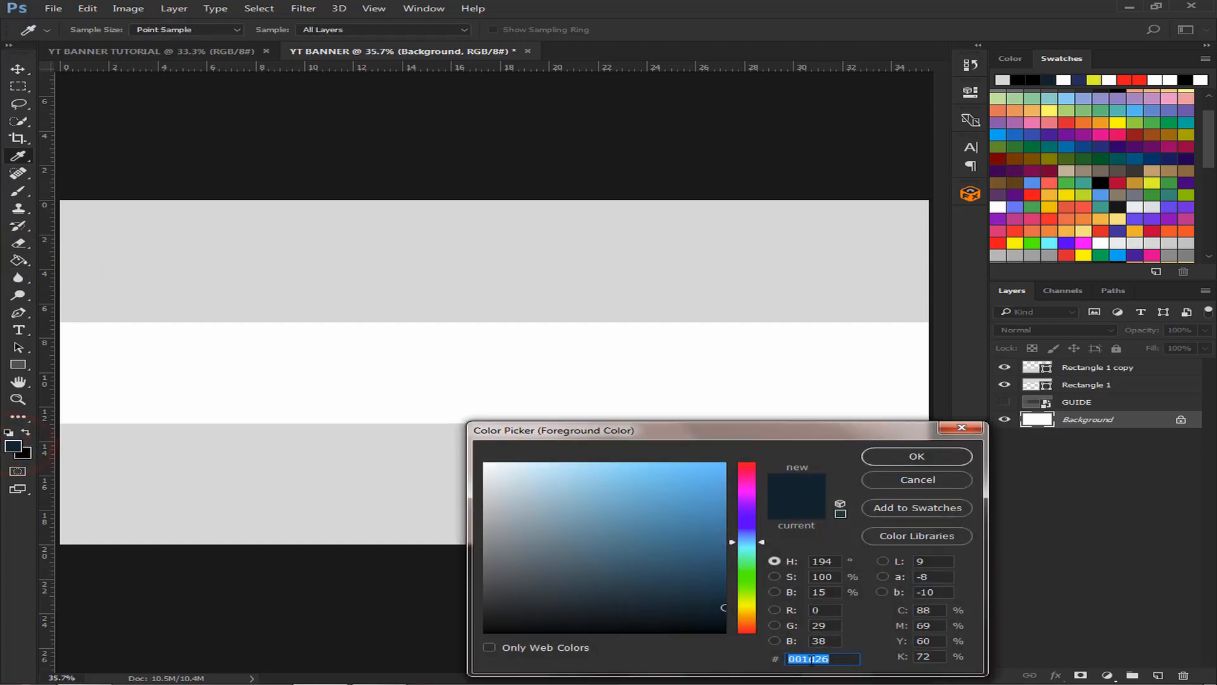
{"action": "type", "text": "0"}
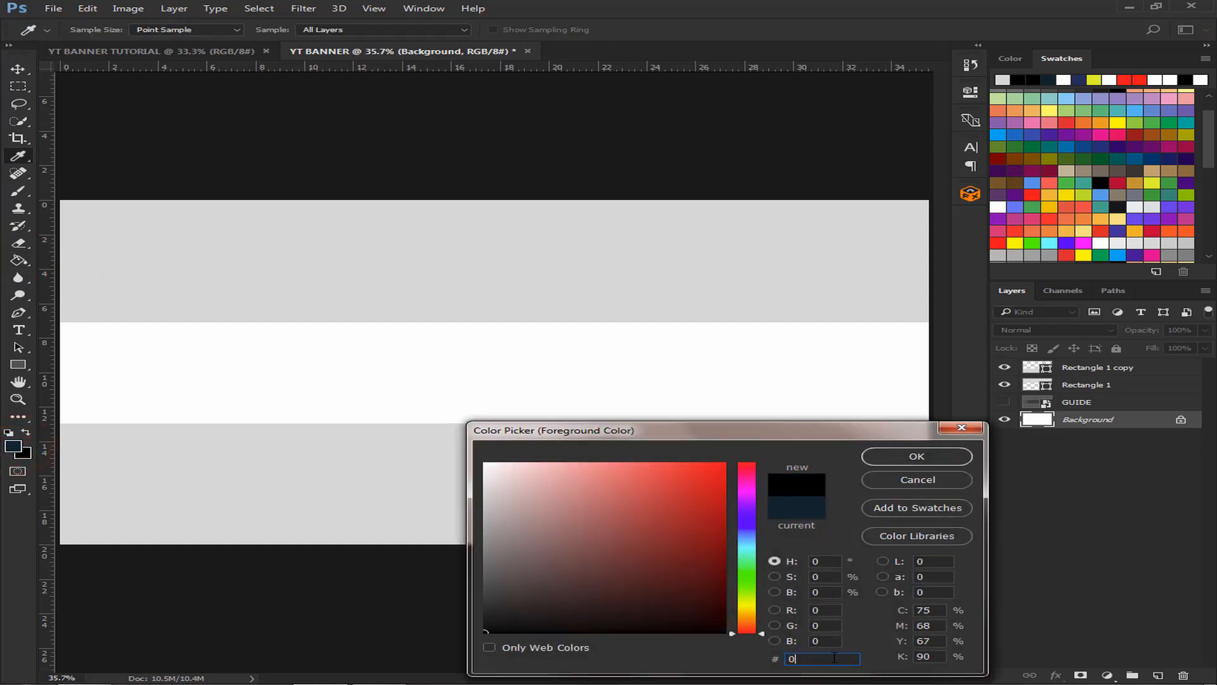
{"action": "type", "text": "01"}
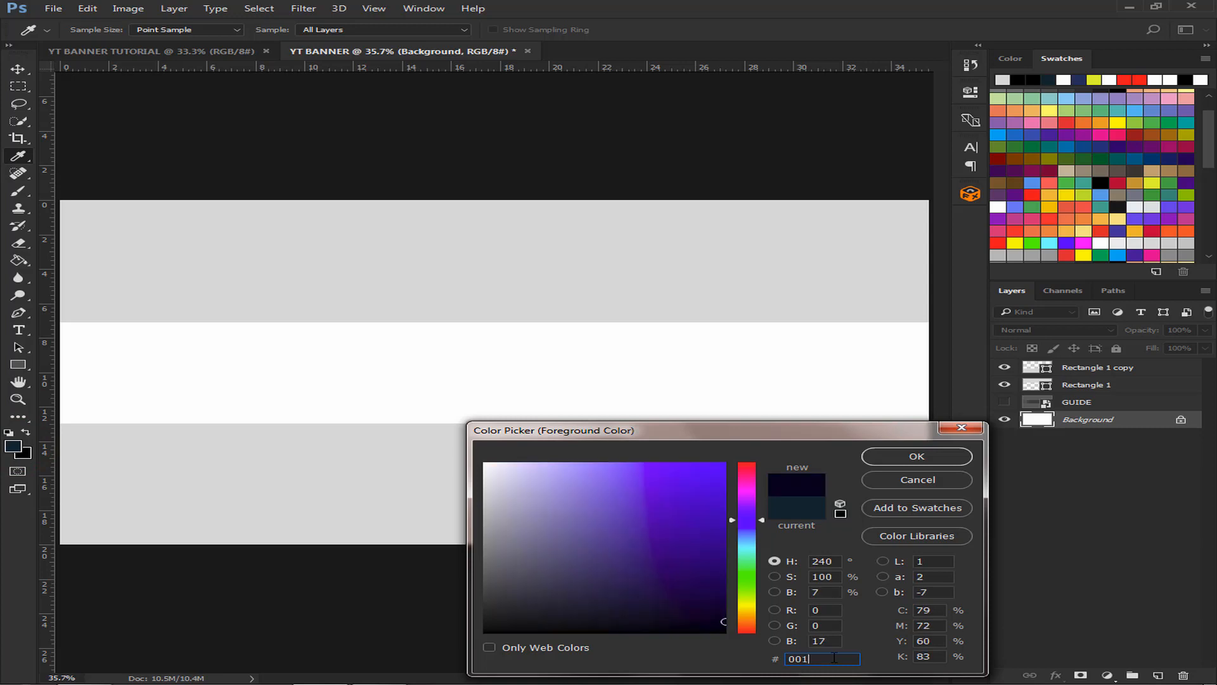
{"action": "type", "text": "d26"}
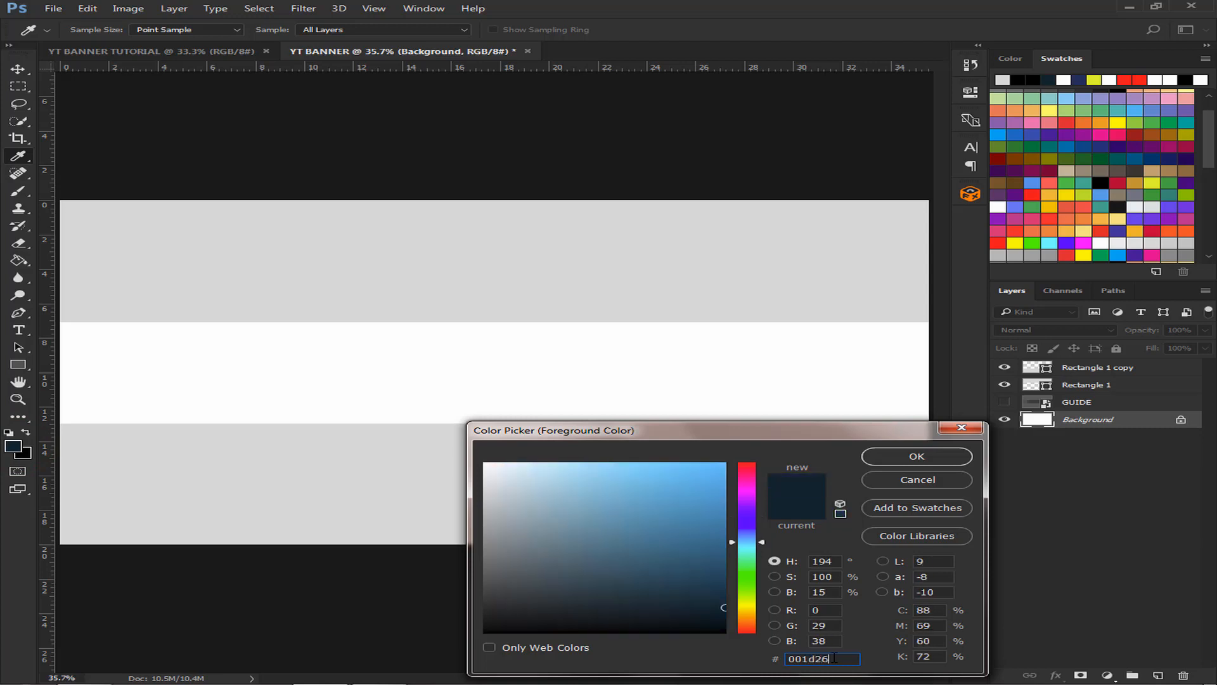
{"action": "left_click", "coordinate": [923, 460]}
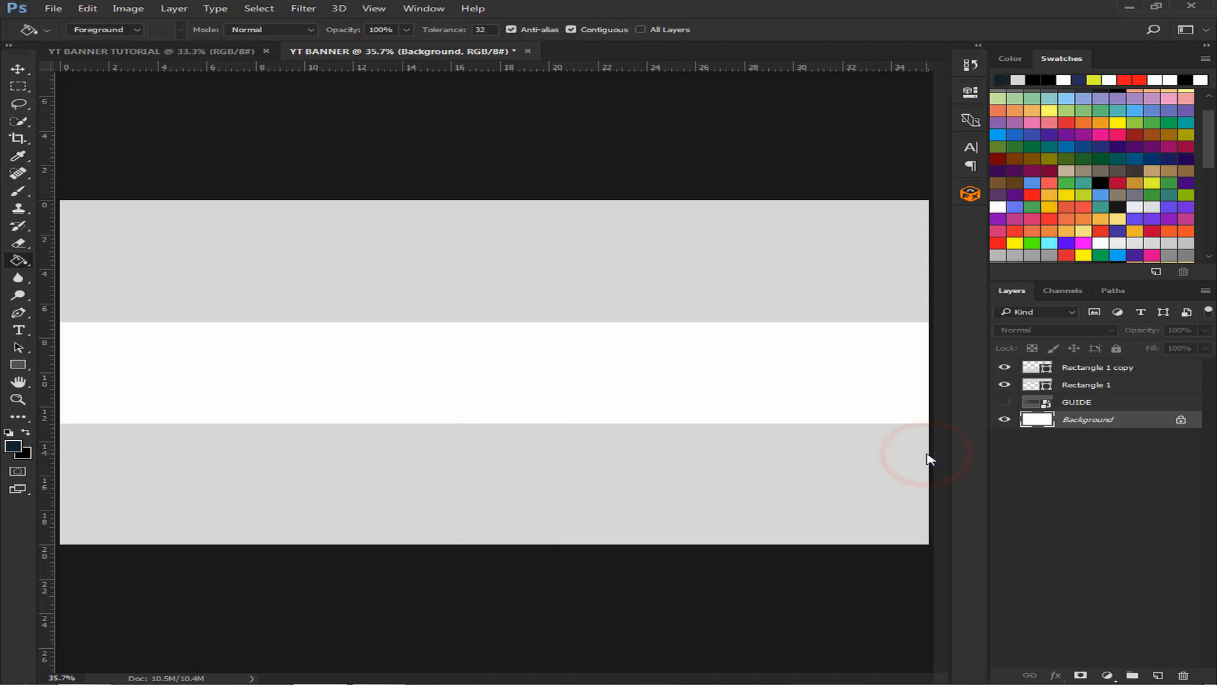
{"action": "left_click", "coordinate": [478, 362]}
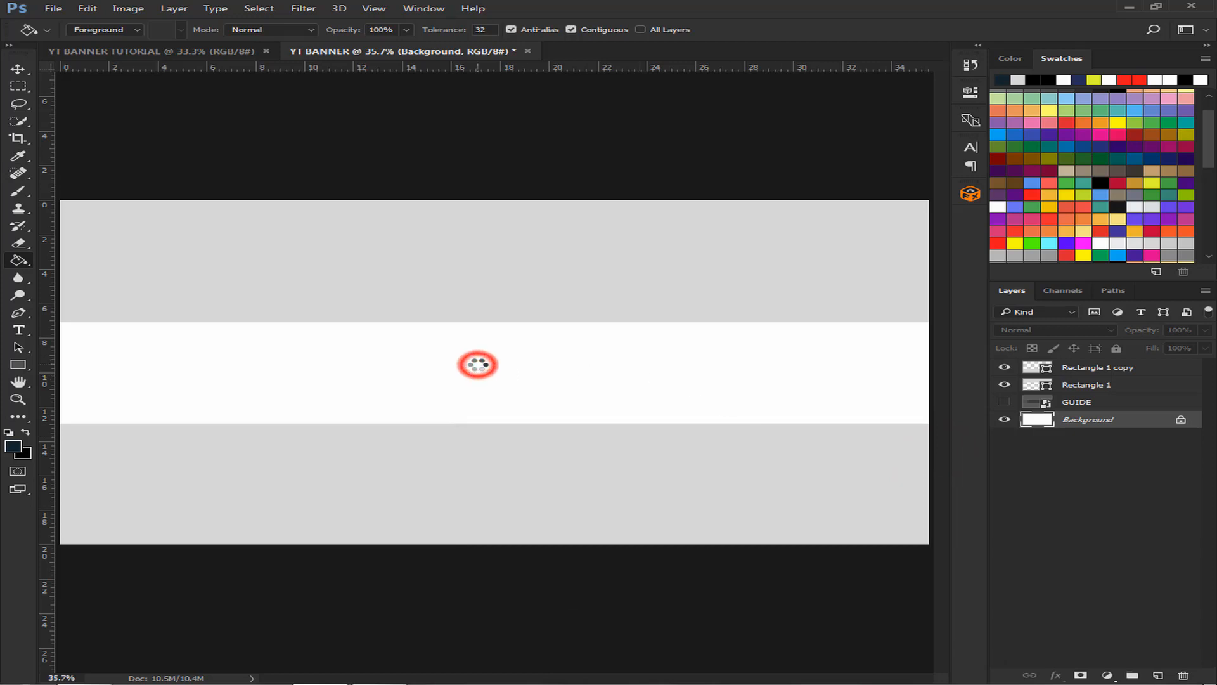
{"action": "key", "text": "ctrl+minus"}
Place the Cityscape-PNG-File image as an embedded object above the Rectangle 1 copy layer.
{"action": "left_click", "coordinate": [18, 68]}
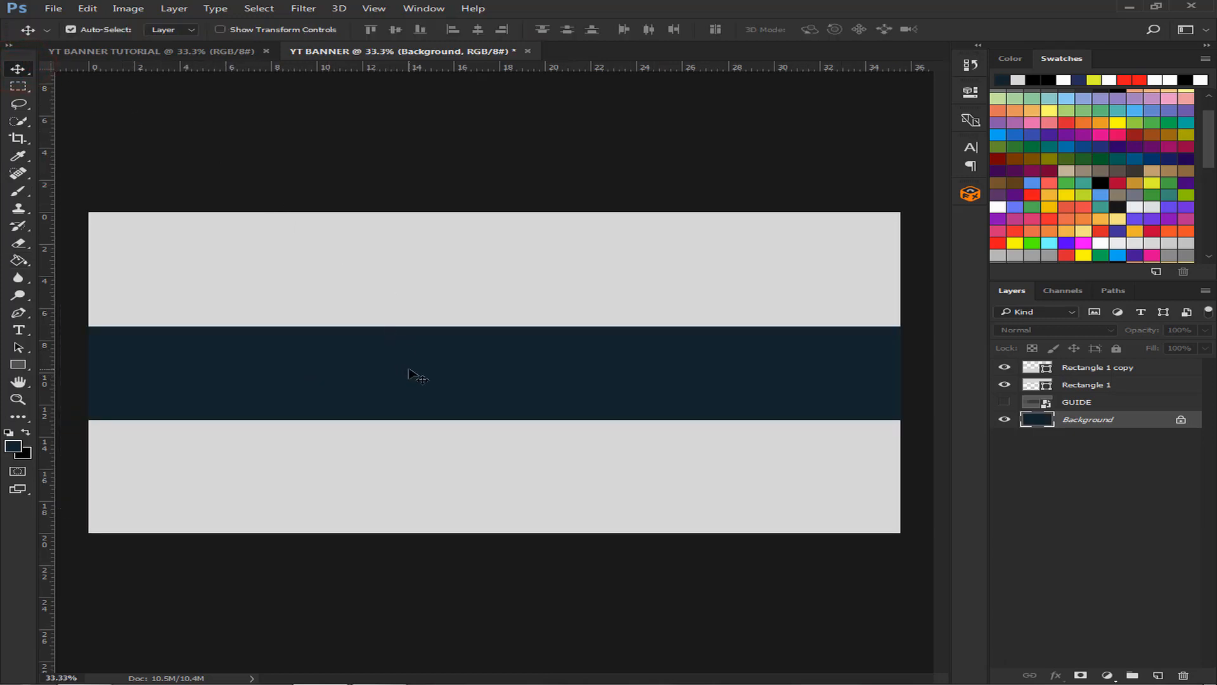
{"action": "left_click", "coordinate": [1080, 374]}
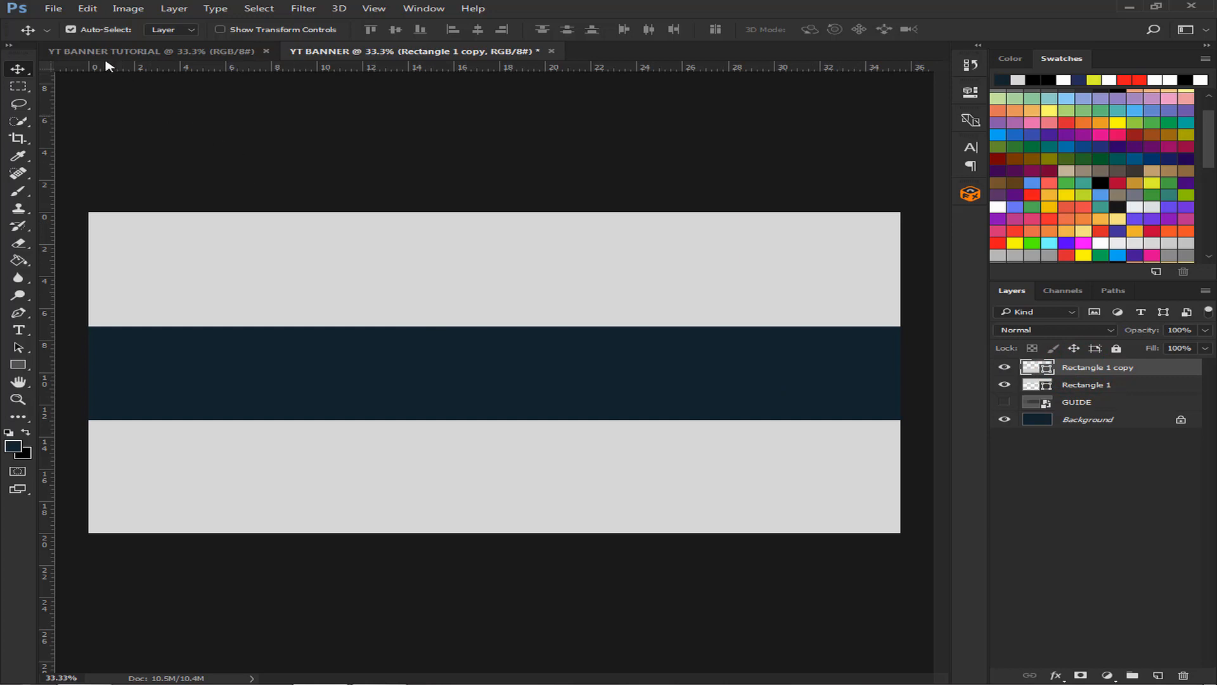
{"action": "left_click", "coordinate": [54, 10]}
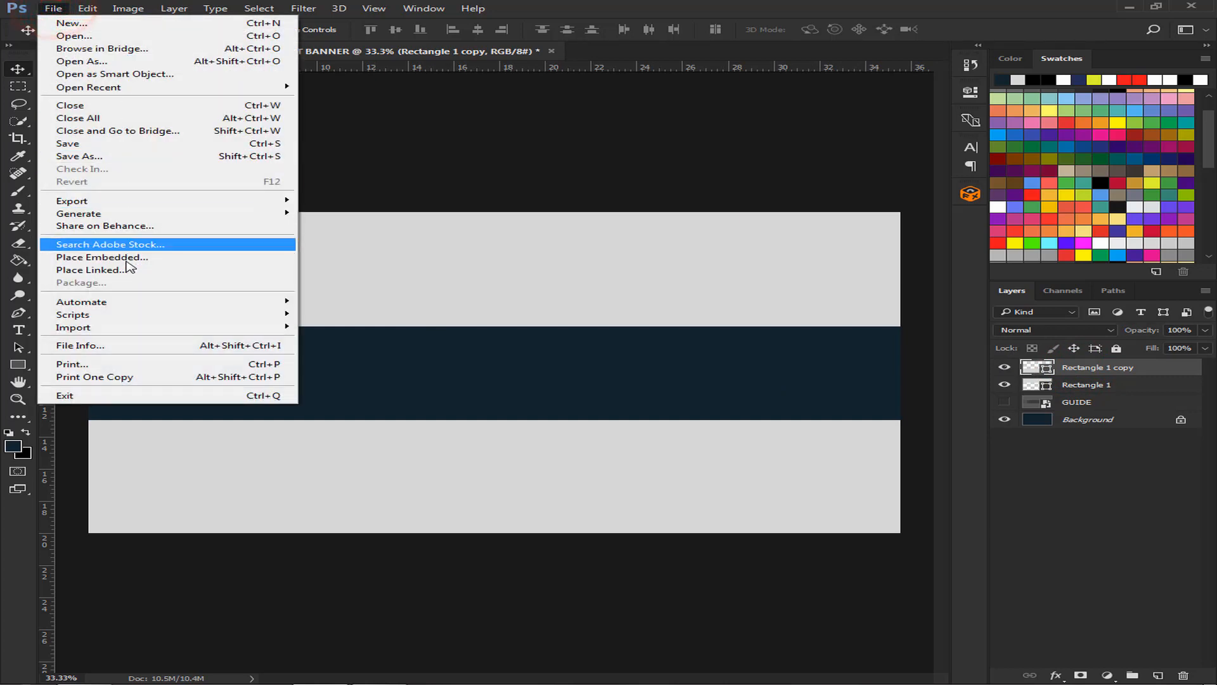
{"action": "left_click", "coordinate": [136, 257]}
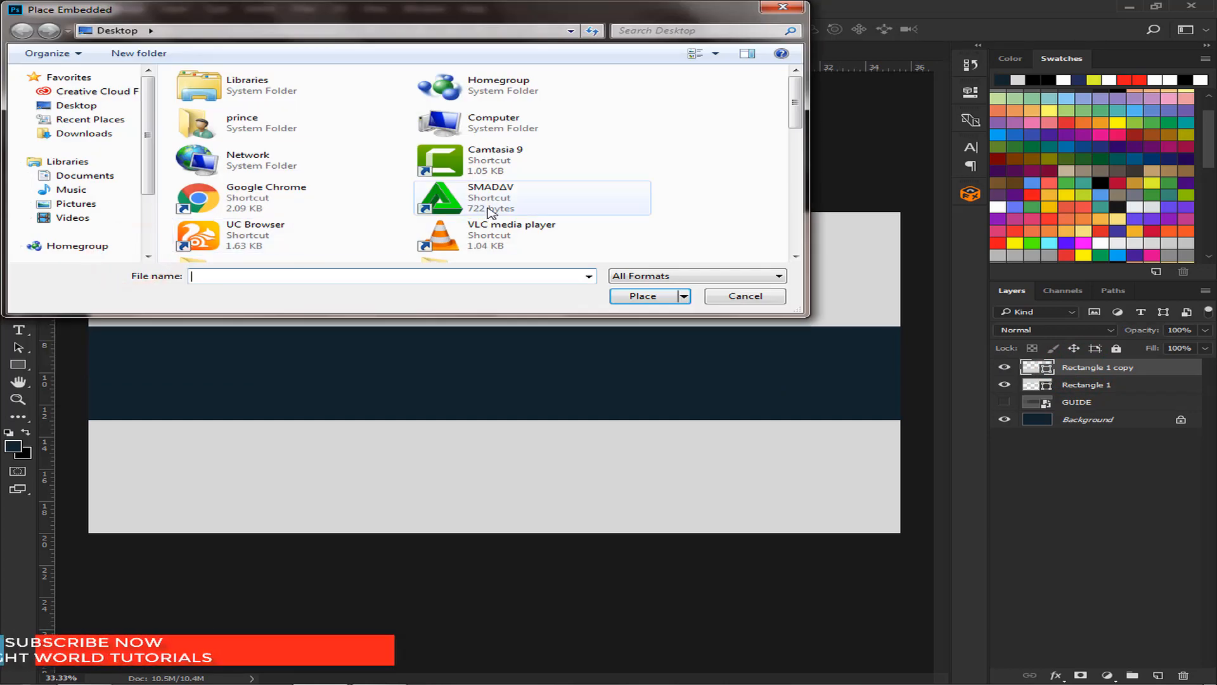
{"action": "left_click", "coordinate": [488, 211]}
{"action": "scroll", "coordinate": [488, 211], "scroll_direction": "down", "scroll_amount": 5}
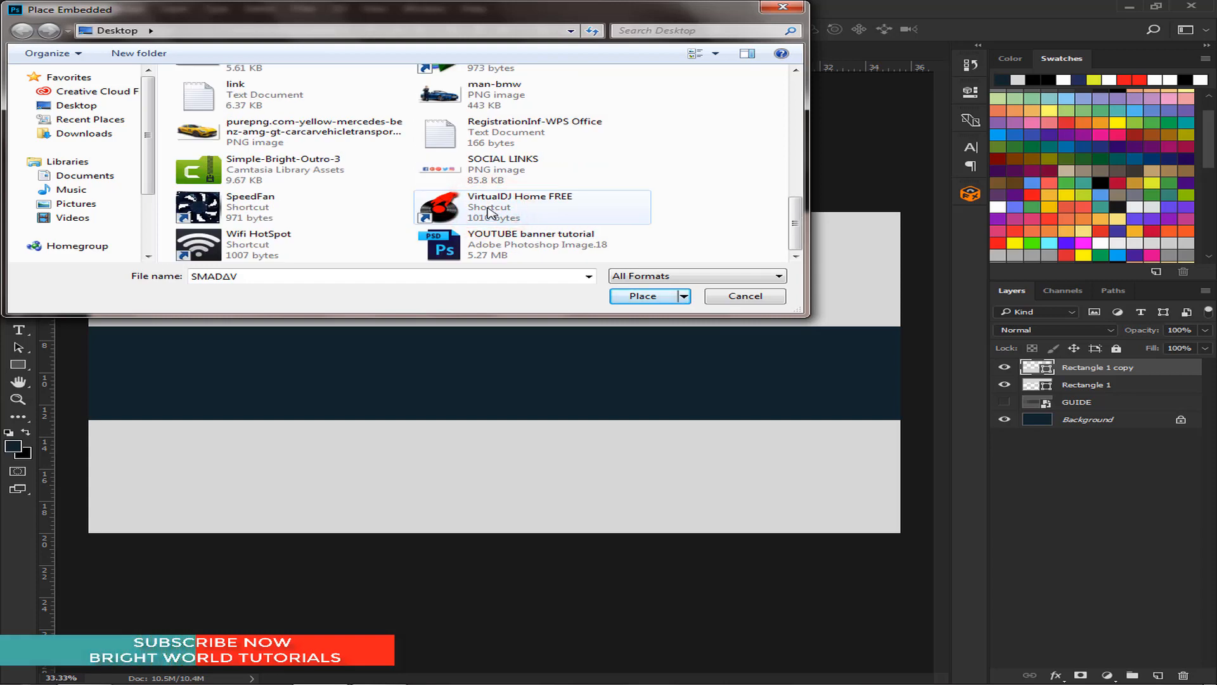
{"action": "scroll", "coordinate": [488, 211], "scroll_direction": "up", "scroll_amount": 2}
{"action": "left_click", "coordinate": [451, 78]}
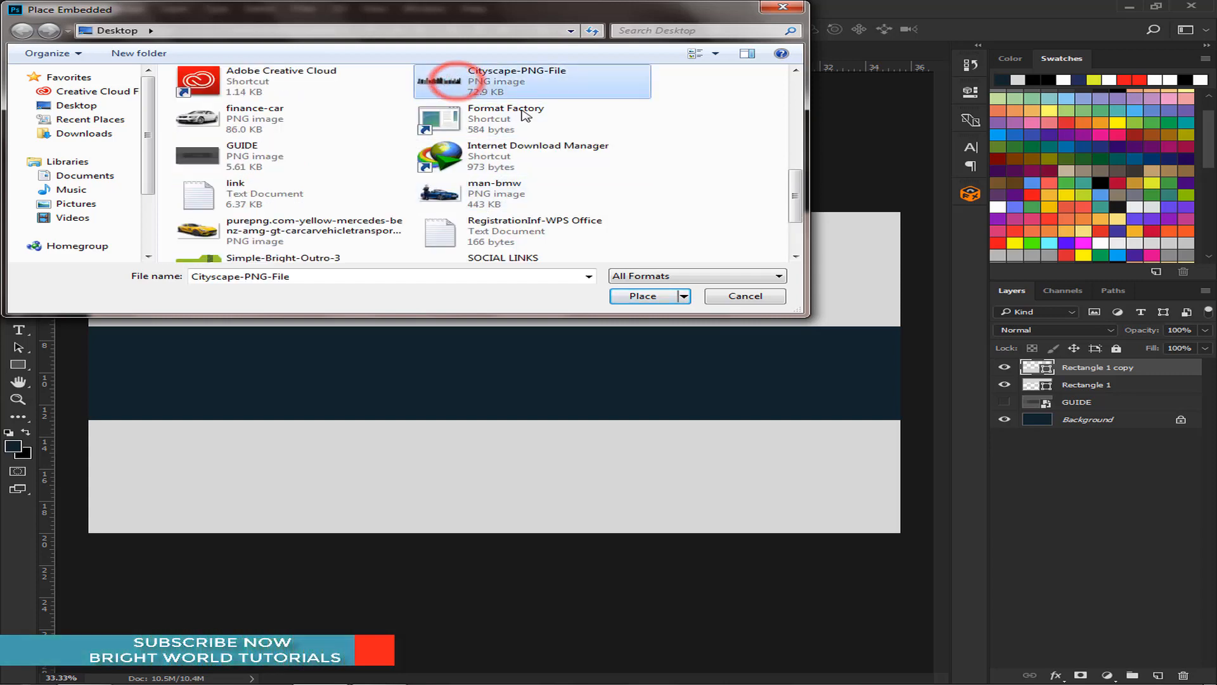
{"action": "left_click", "coordinate": [643, 298]}
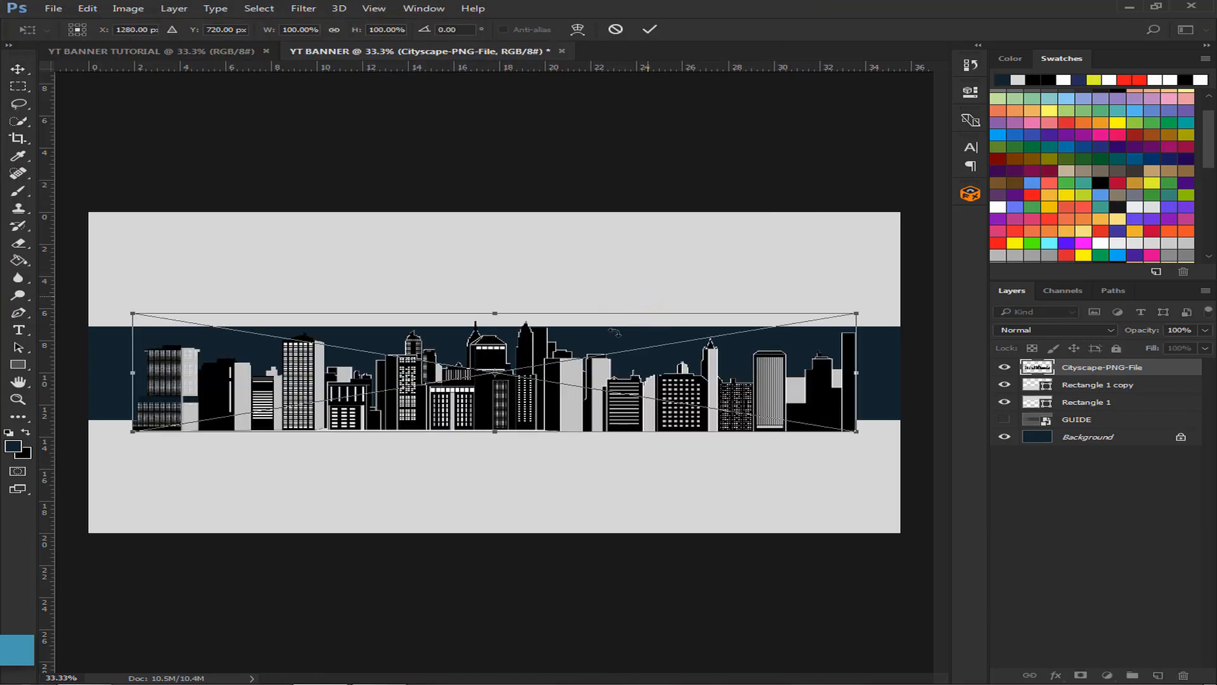
Scale the placed cityscape proportionally about its centre to 67.63% so it fits inside the dark blue strip.
{"action": "left_click_drag", "start_coordinate": [857, 313], "coordinate": [764, 412]}
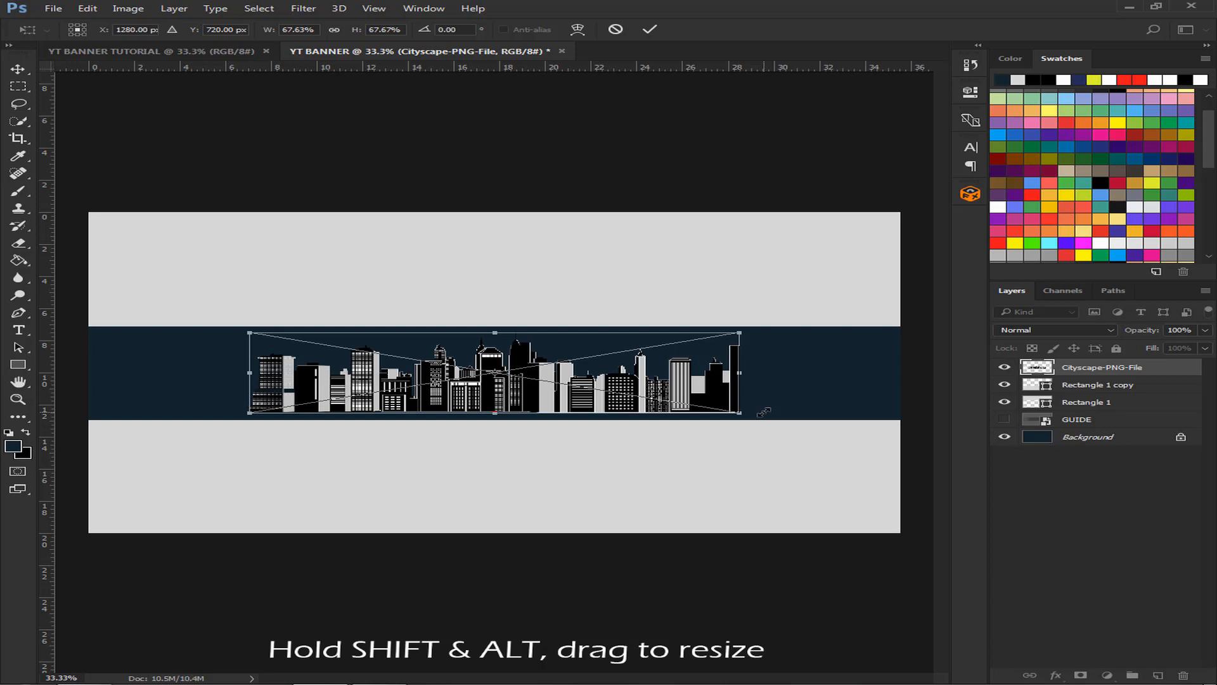
{"action": "key", "text": "Return"}
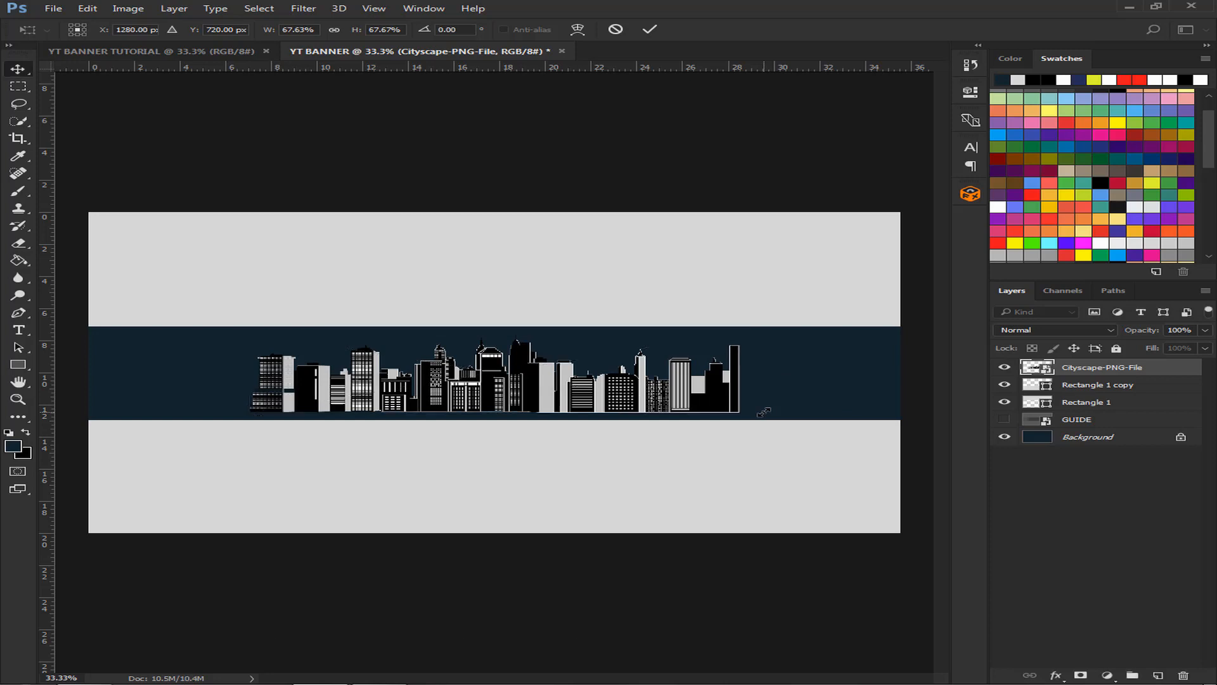
Collapse the panel dock to make room, and show the layer list extended far enough to include all layers.
{"action": "key", "text": "ctrl+plus"}
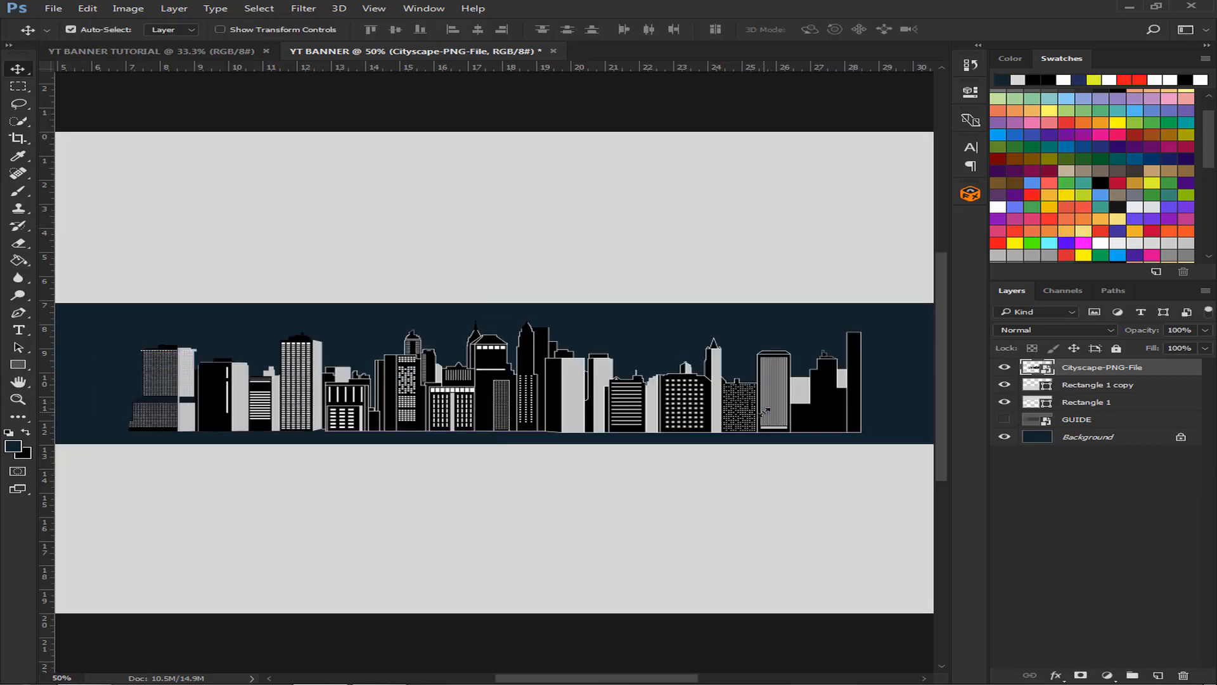
{"action": "key", "text": "ctrl+plus"}
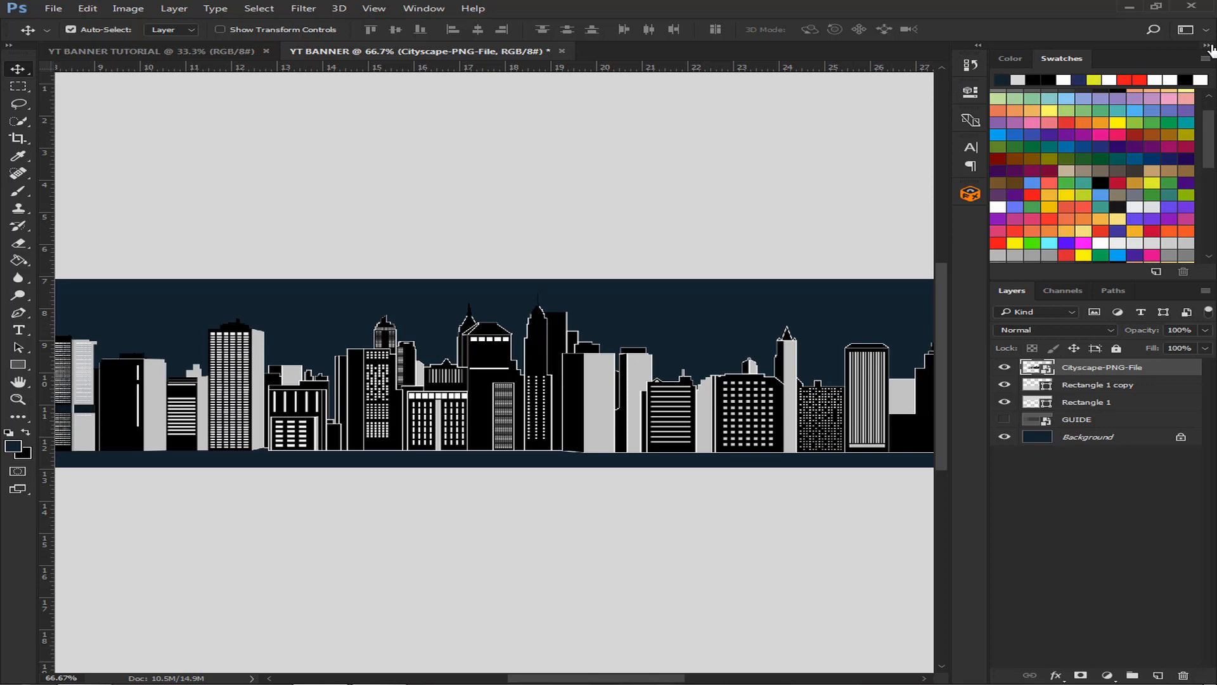
{"action": "left_click", "coordinate": [1208, 47]}
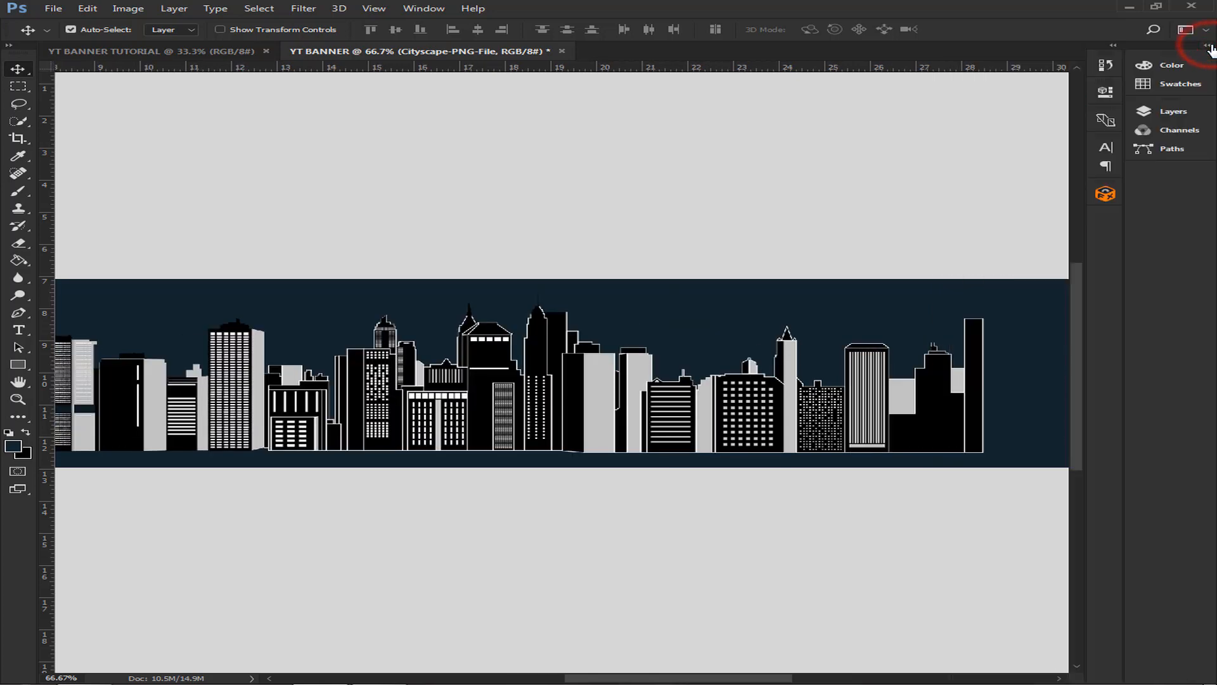
{"action": "left_click", "coordinate": [1155, 120]}
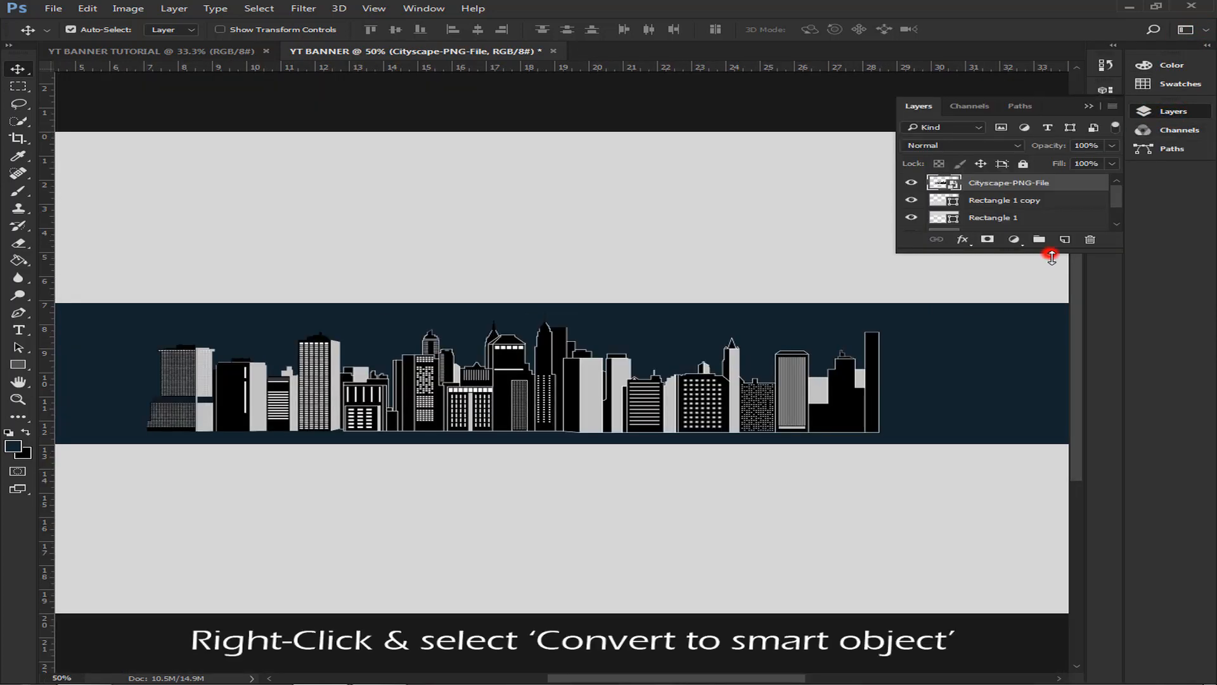
{"action": "left_click_drag", "start_coordinate": [1052, 256], "coordinate": [1052, 301]}
Nudge the cityscape slightly upward within the dark blue strip.
{"action": "key", "text": "Up"}
{"action": "key", "text": "Up"}
{"action": "key", "text": "Up"}
{"action": "key", "text": "Up"}
{"action": "key", "text": "Up"}
{"action": "key", "text": "Up"}
{"action": "key", "text": "Up"}
{"action": "key", "text": "Up"}
{"action": "key", "text": "Up"}
{"action": "key", "text": "Up"}
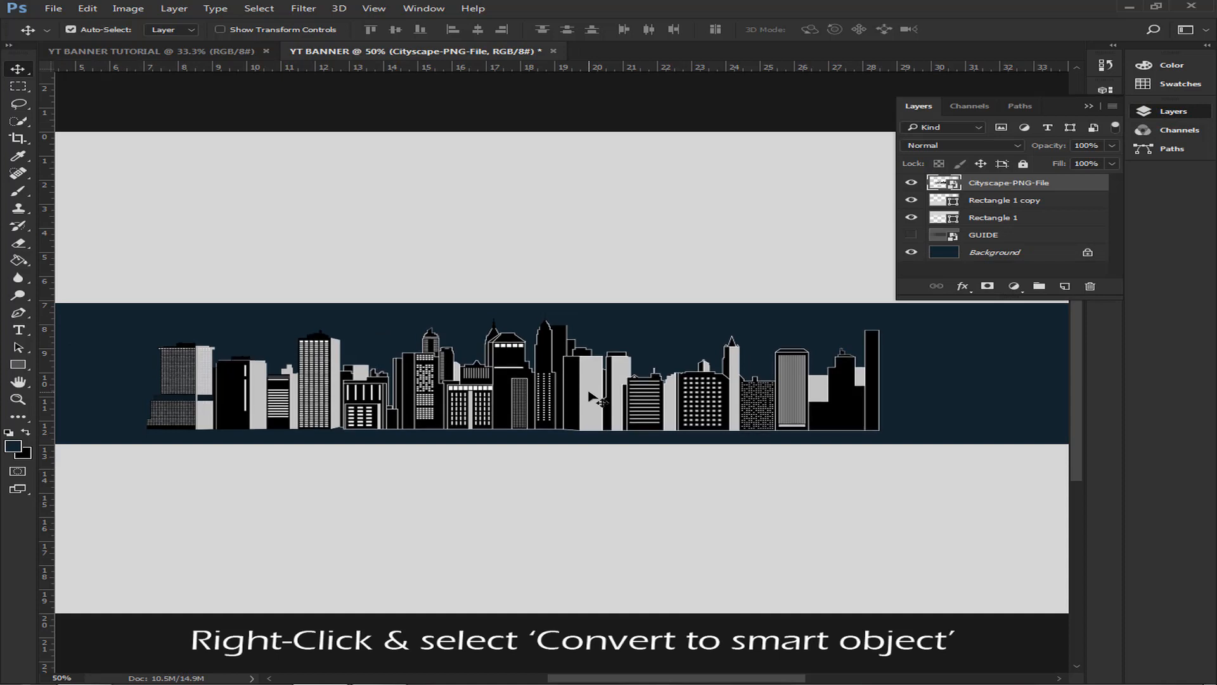
{"action": "key", "text": "Up"}
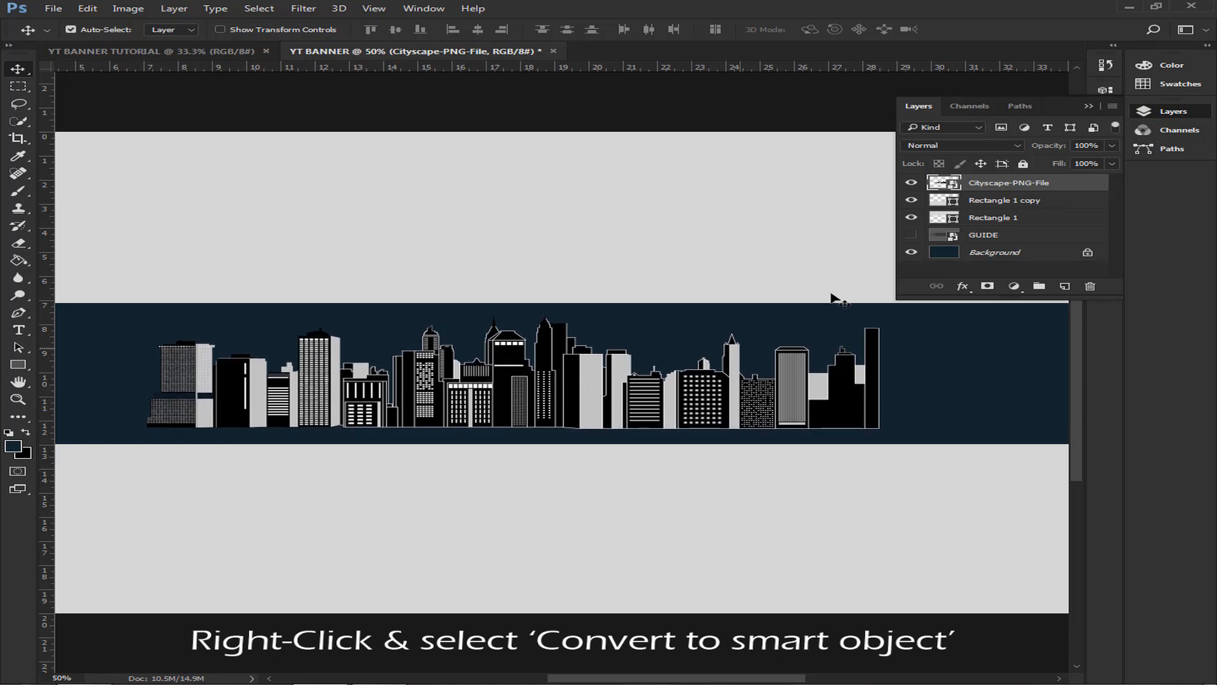
Convert the Cityscape-PNG-File layer to a smart object and add a layer mask to it.
{"action": "right_click", "coordinate": [1015, 186]}
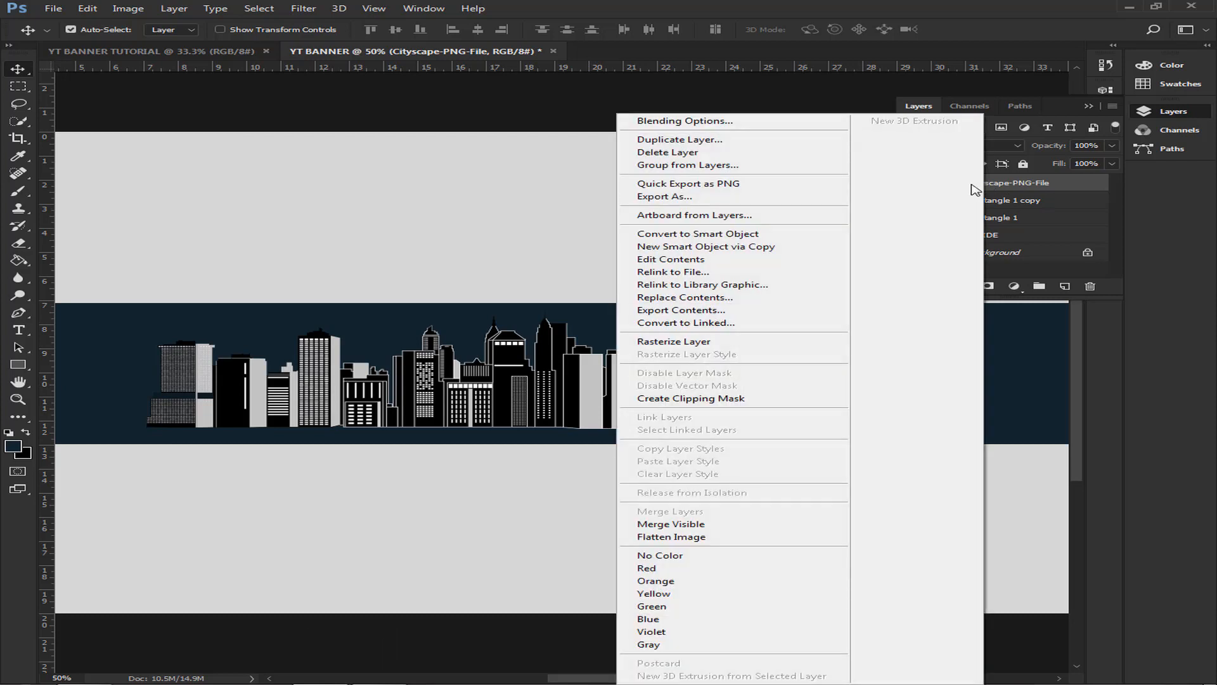
{"action": "left_click", "coordinate": [773, 234]}
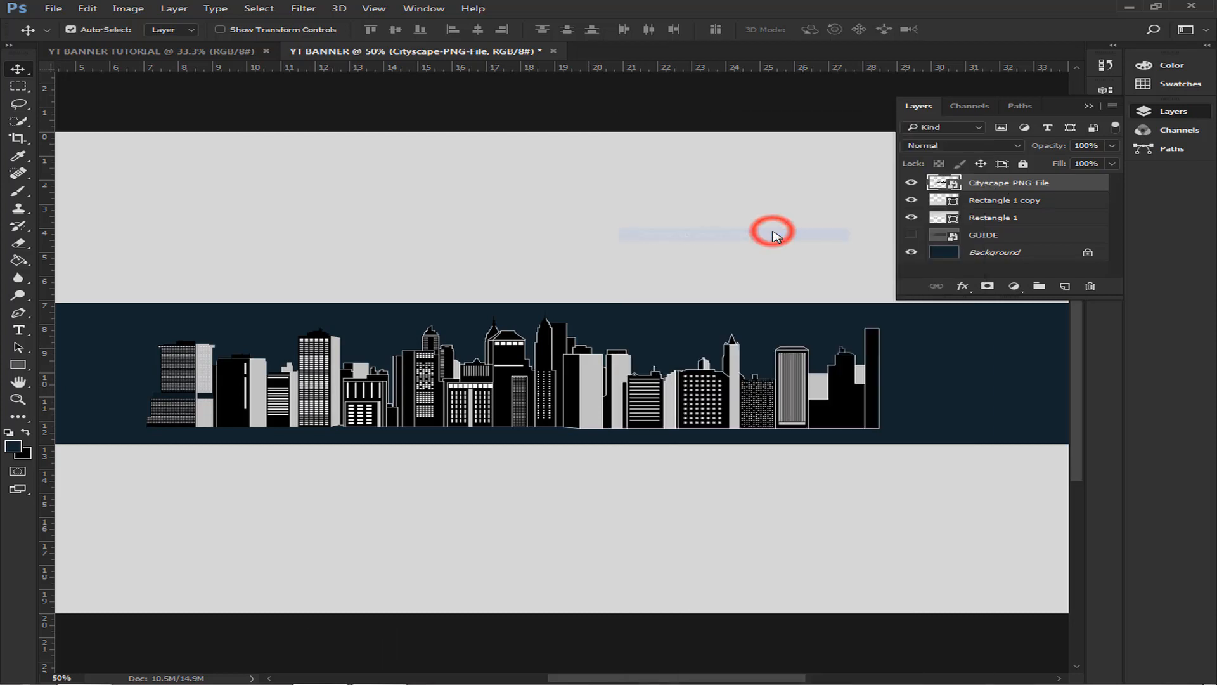
{"action": "left_click", "coordinate": [987, 286]}
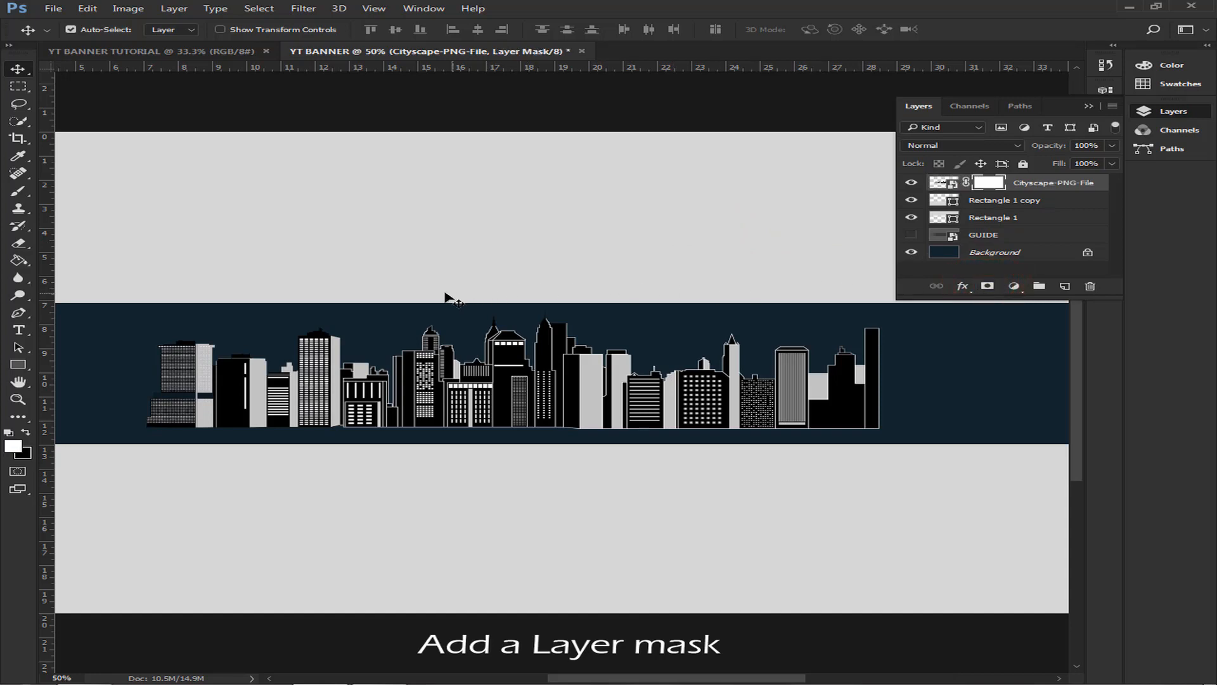
Set up the Gradient tool with the black-to-transparent preset gradient.
{"action": "left_click", "coordinate": [15, 262]}
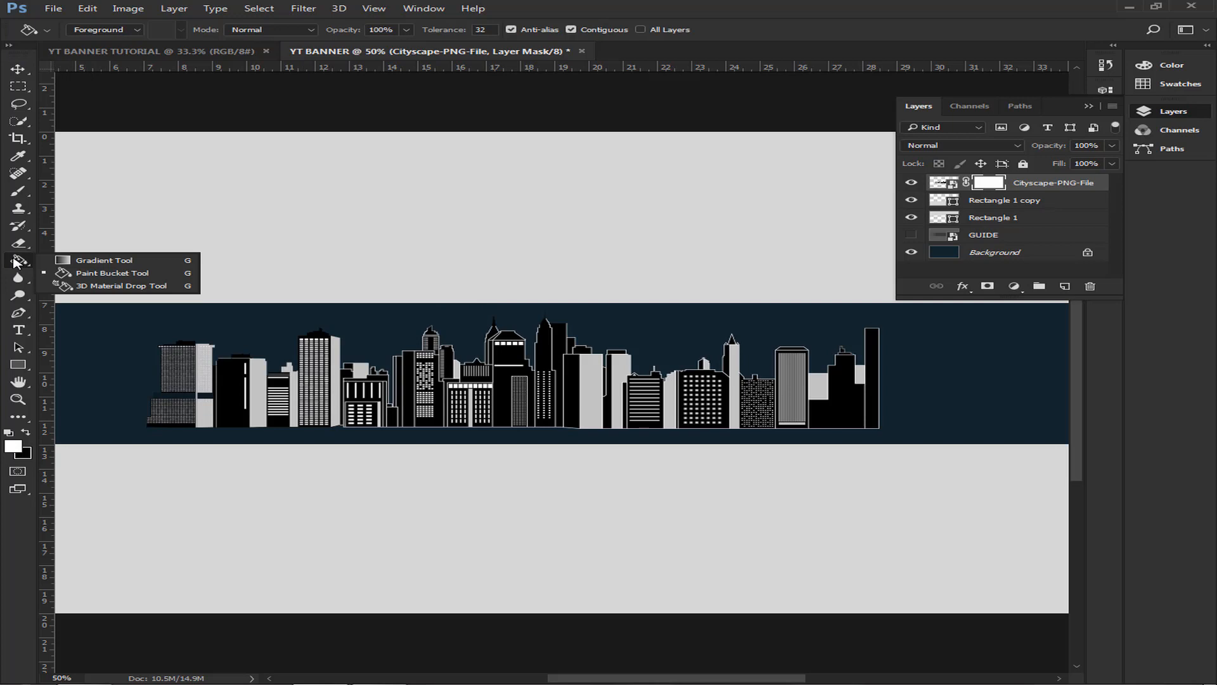
{"action": "left_click", "coordinate": [111, 262]}
{"action": "left_click", "coordinate": [108, 30]}
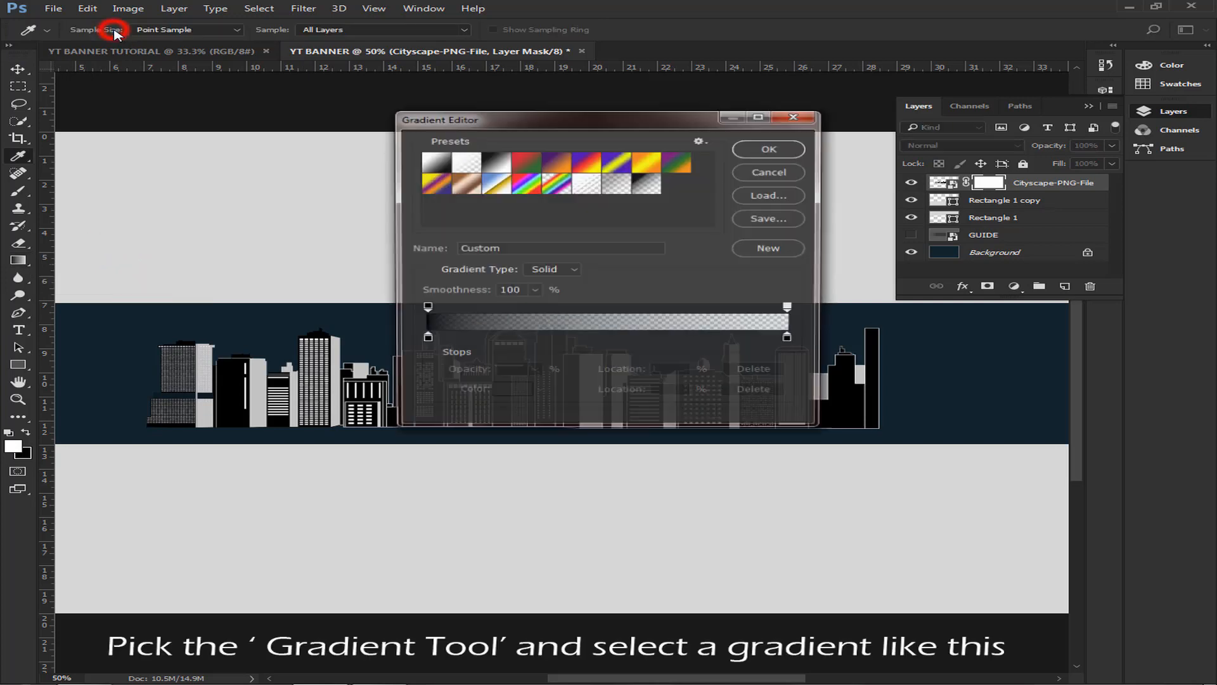
{"action": "left_click", "coordinate": [642, 190]}
{"action": "left_click", "coordinate": [772, 148]}
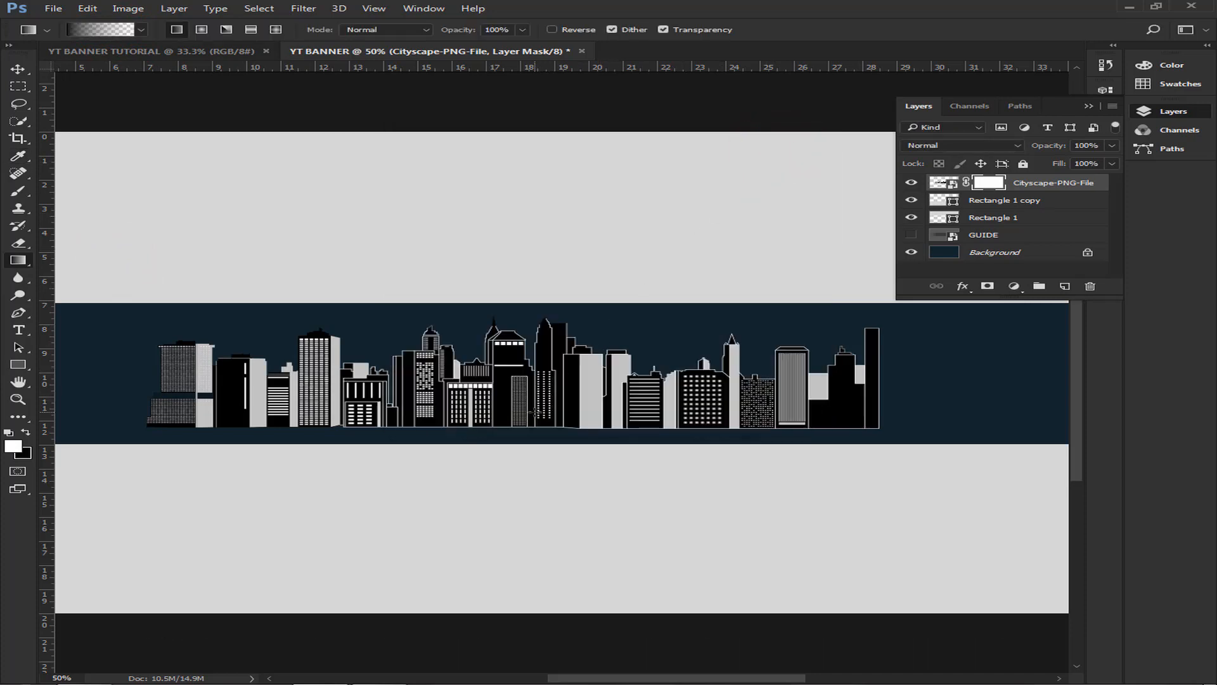
Draw short upward linear gradients on the cityscape's layer mask from the buildings' base, fading their lower edge into the background.
{"action": "key", "text": "ctrl+plus"}
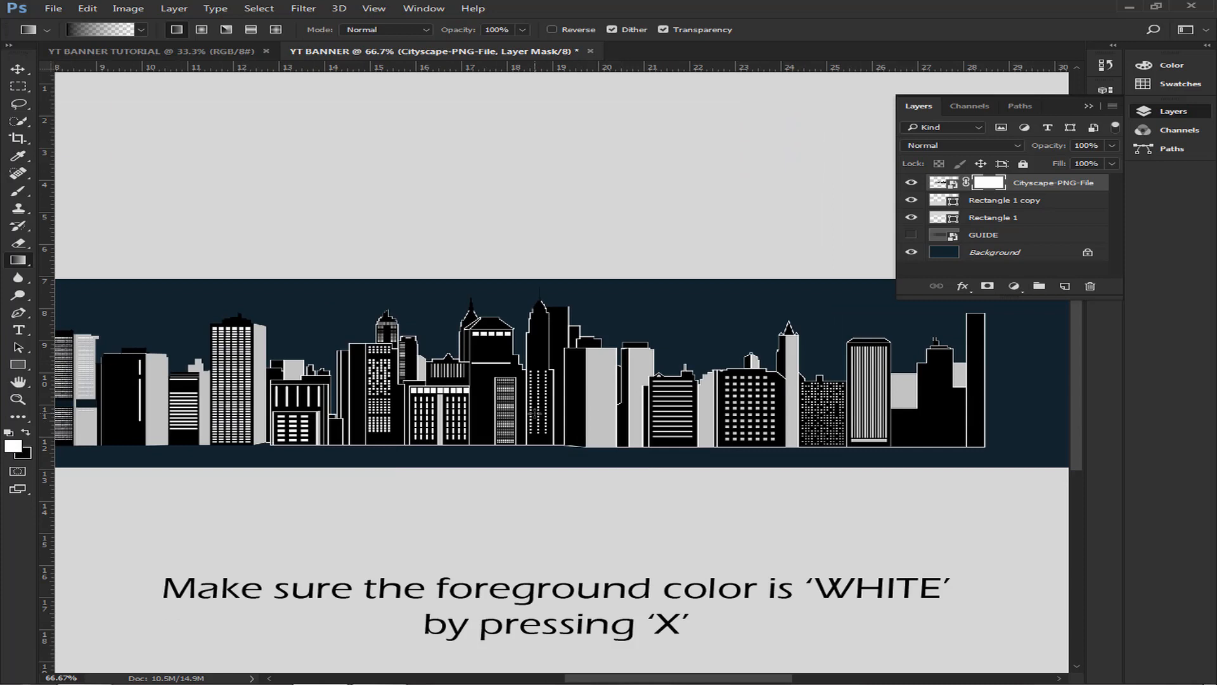
{"action": "key", "text": "ctrl+plus"}
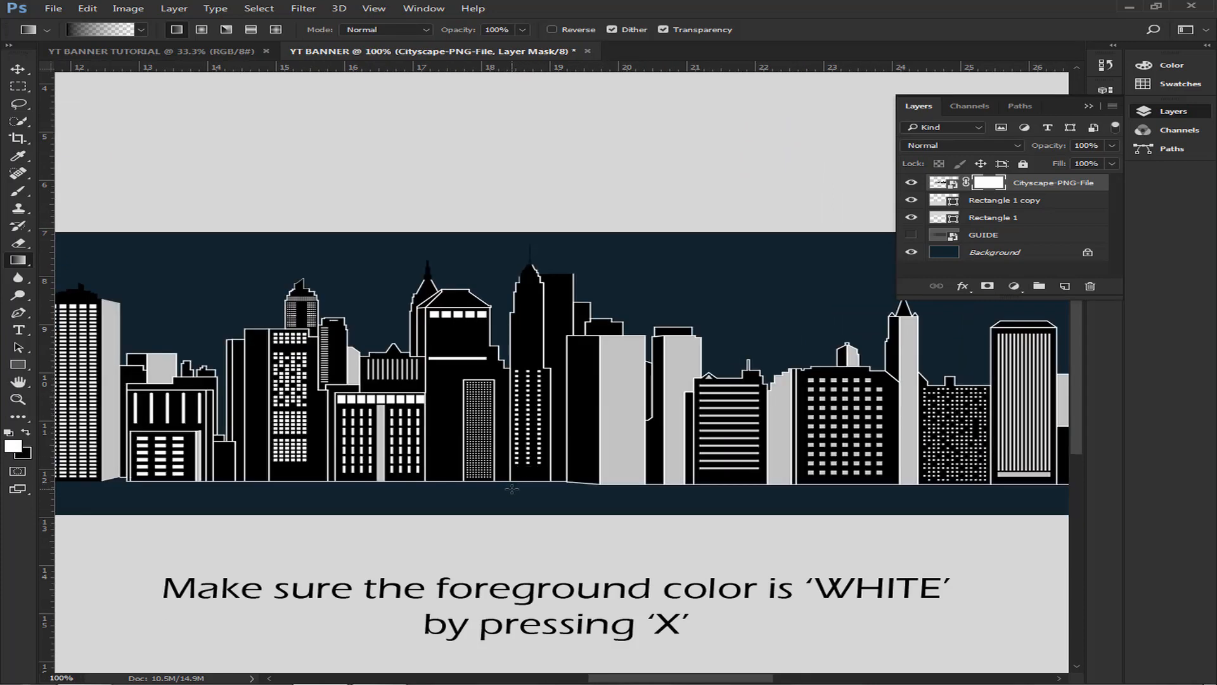
{"action": "left_click_drag", "start_coordinate": [512, 488], "coordinate": [515, 423]}
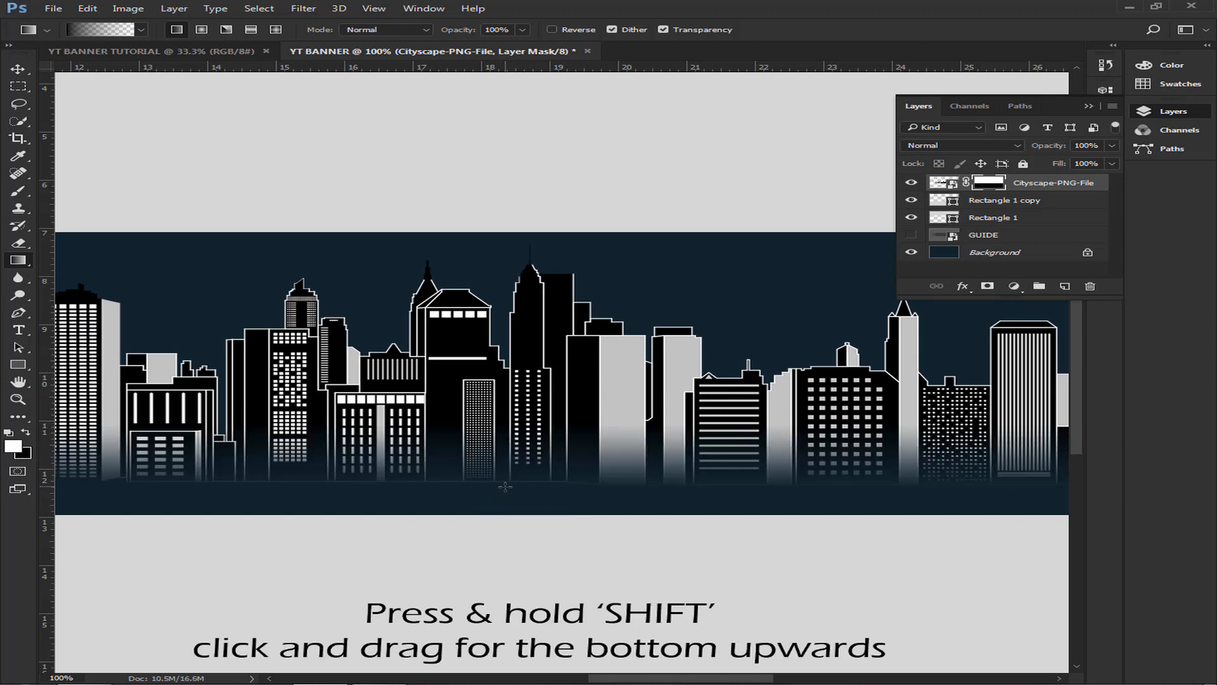
{"action": "left_click_drag", "start_coordinate": [505, 492], "coordinate": [505, 425]}
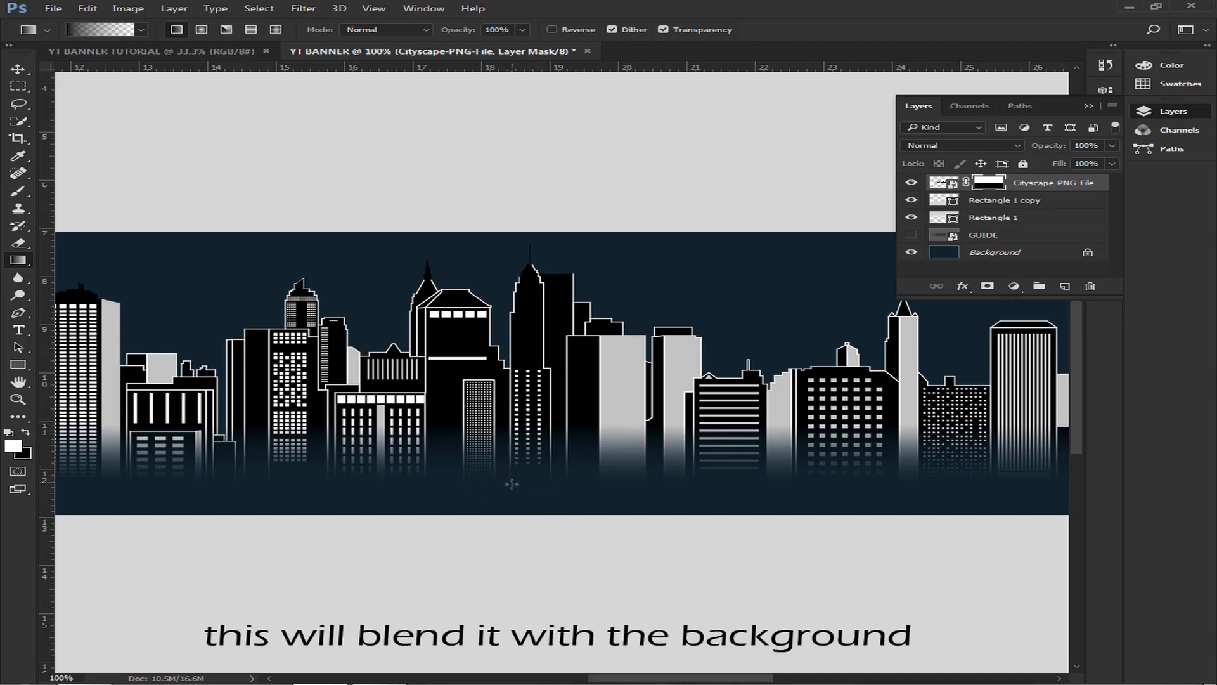
{"action": "left_click_drag", "start_coordinate": [512, 486], "coordinate": [515, 447]}
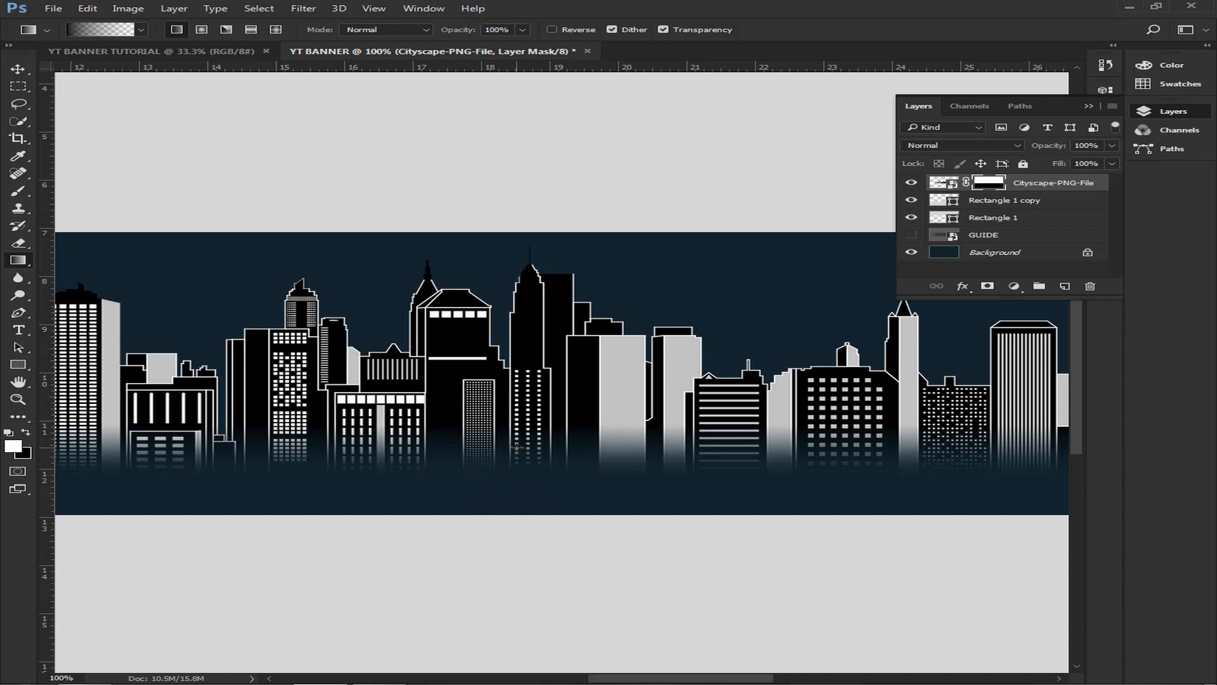
Change the Cityscape-PNG-File layer's blend mode to Soft Light.
{"action": "key", "text": "ctrl+minus"}
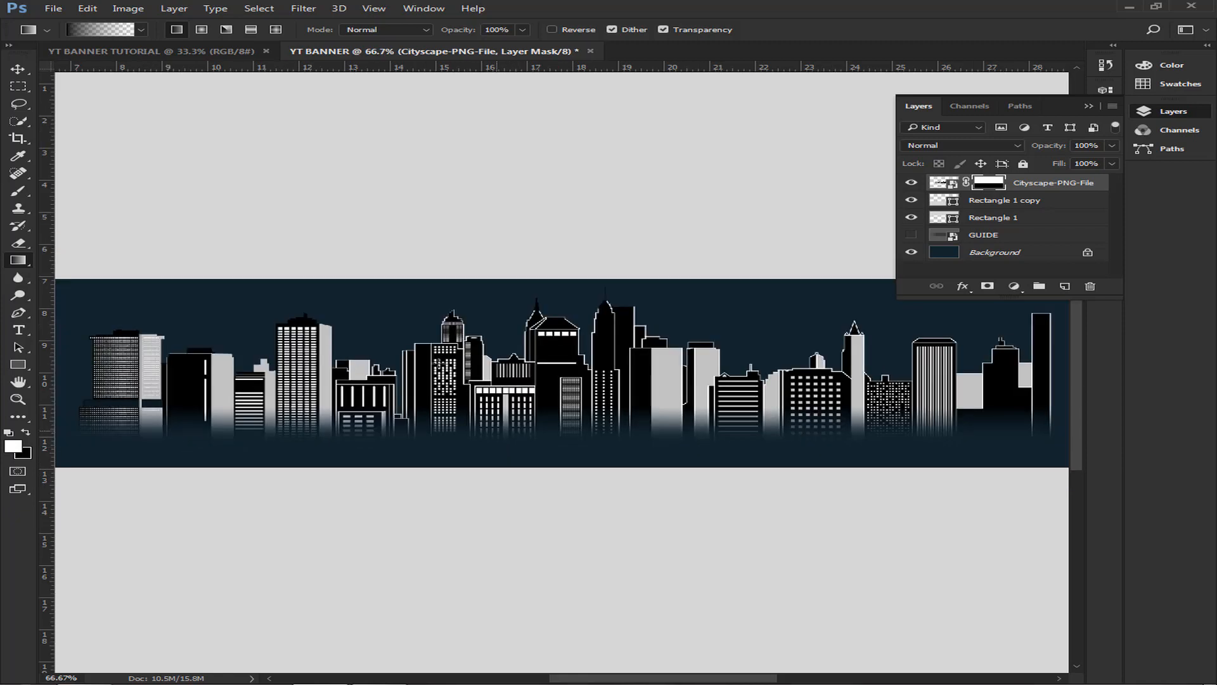
{"action": "left_click", "coordinate": [17, 71]}
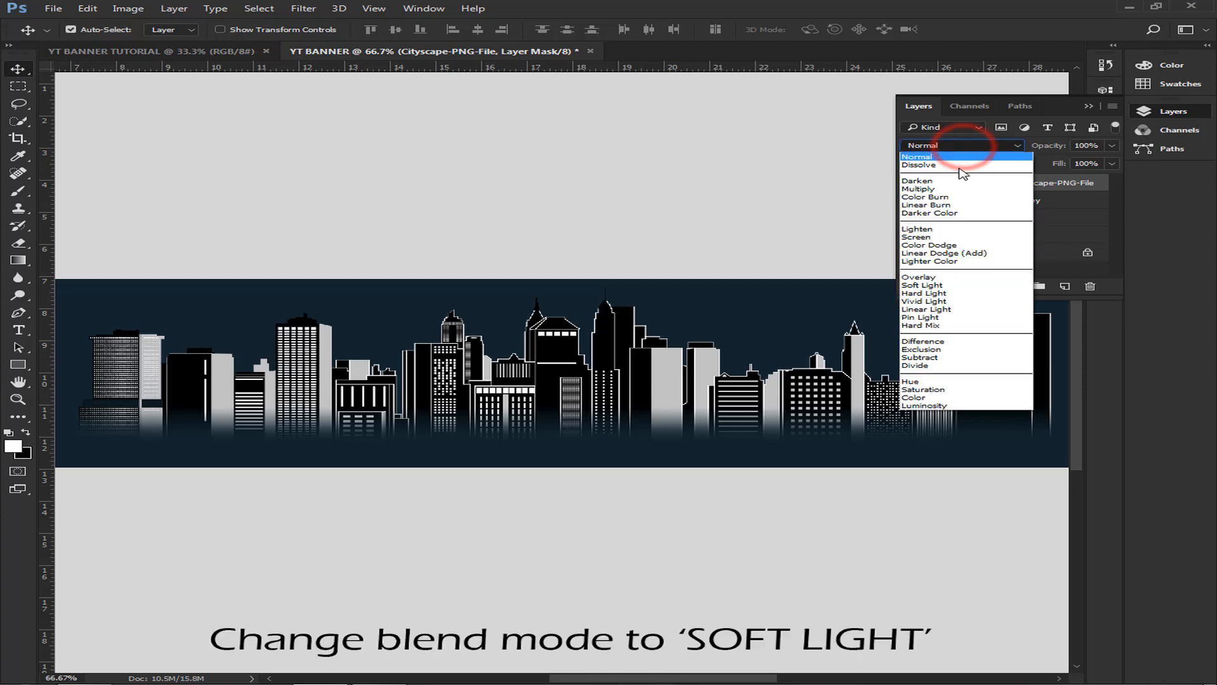
{"action": "left_click", "coordinate": [935, 286]}
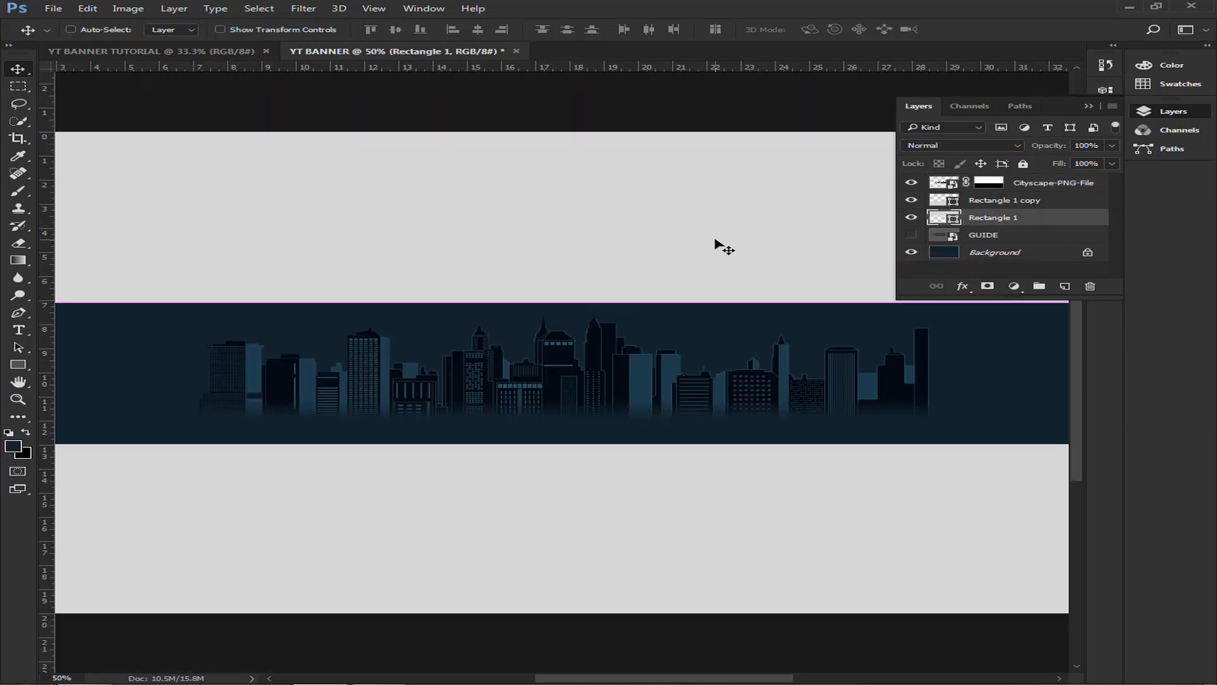
Place the man-bmw image as an embedded object above the Cityscape-PNG-File layer.
{"action": "key", "text": "ctrl+plus"}
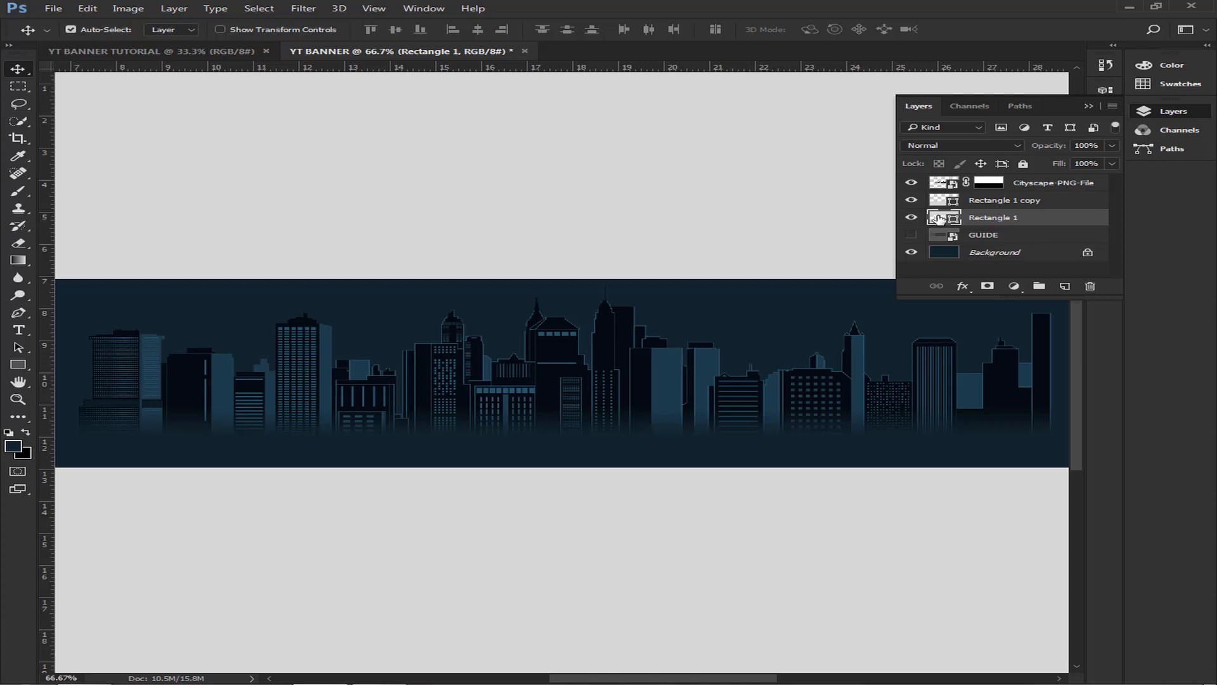
{"action": "left_click", "coordinate": [1040, 183]}
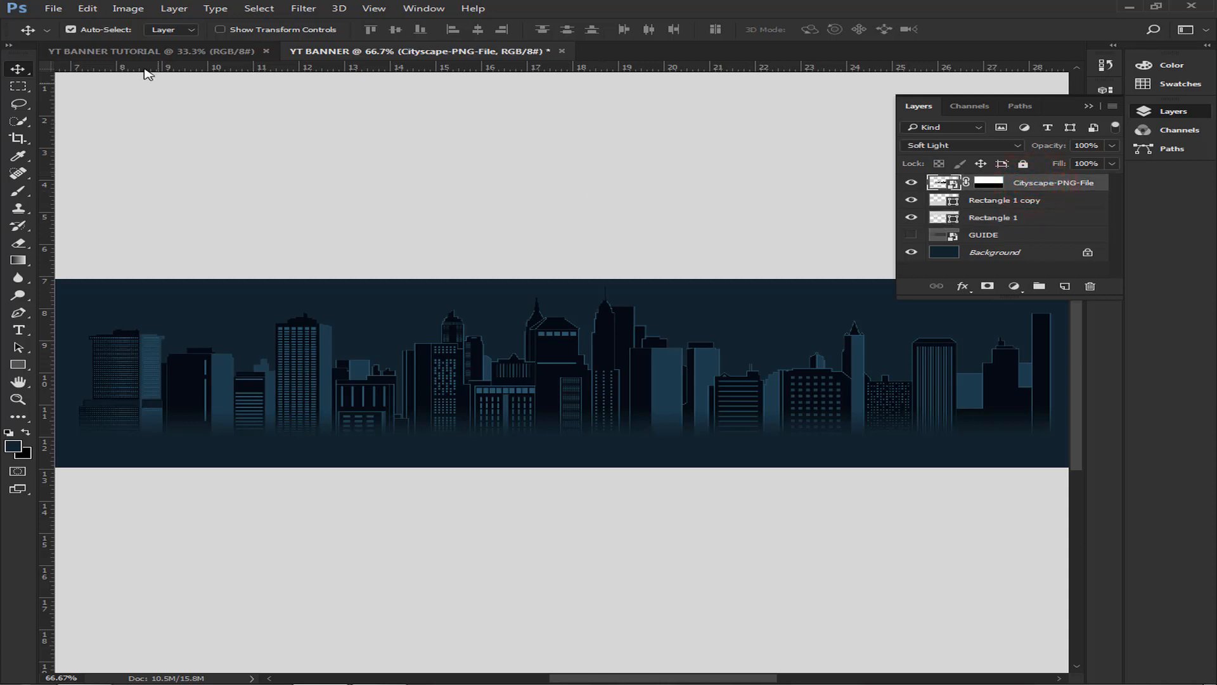
{"action": "left_click", "coordinate": [60, 8]}
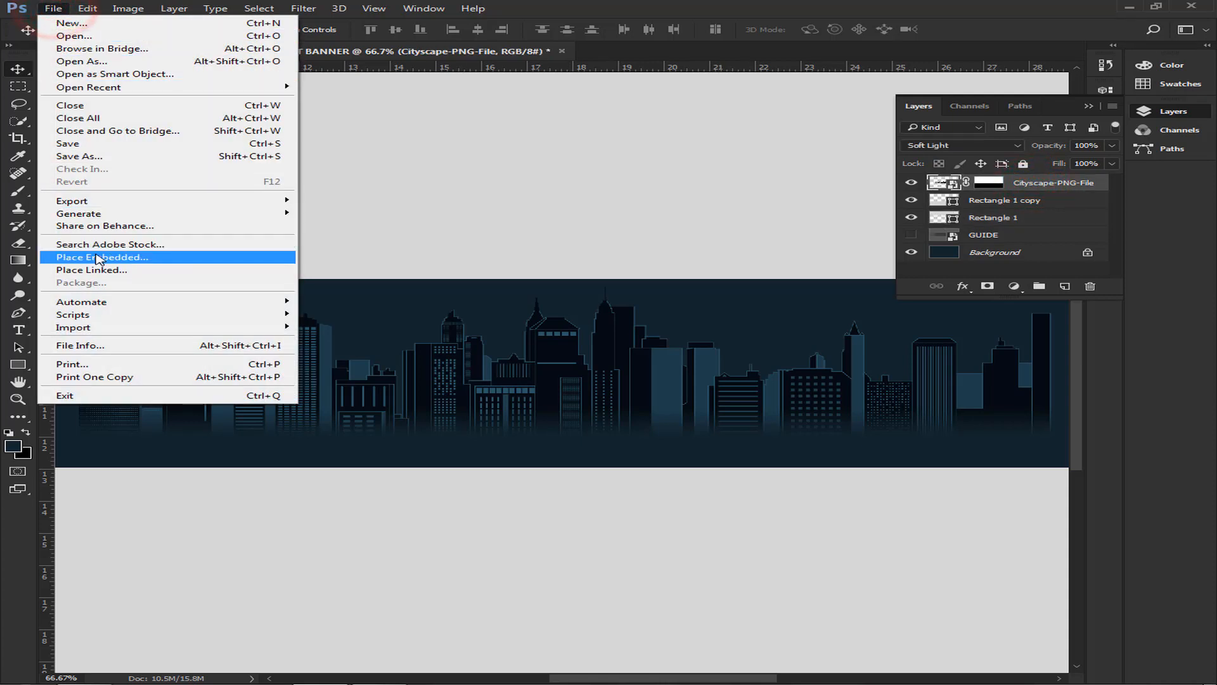
{"action": "left_click", "coordinate": [96, 259]}
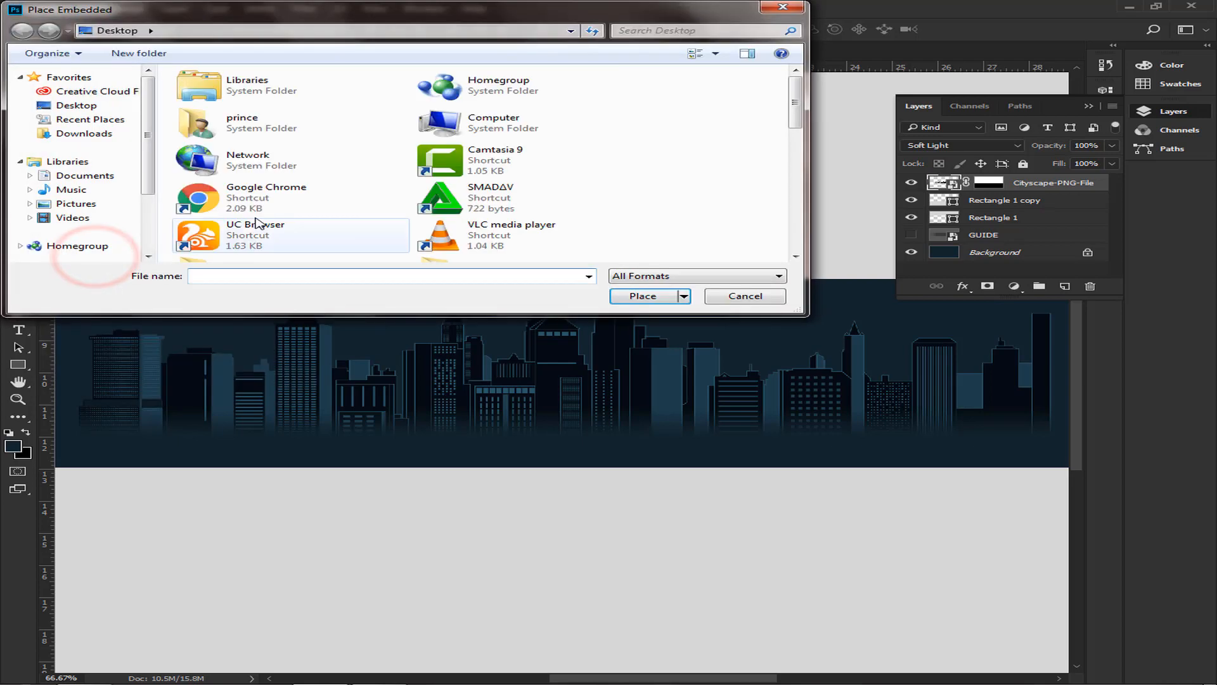
{"action": "scroll", "coordinate": [291, 239], "scroll_direction": "down", "scroll_amount": 5}
{"action": "left_click", "coordinate": [477, 102]}
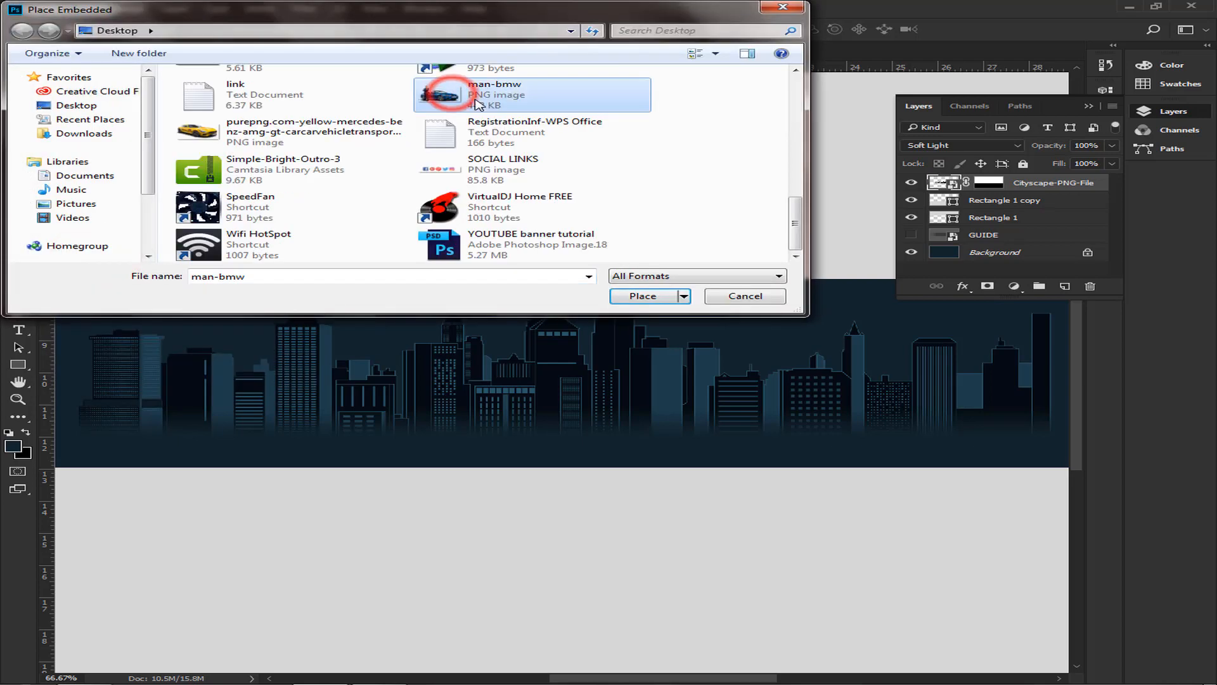
{"action": "left_click", "coordinate": [636, 296]}
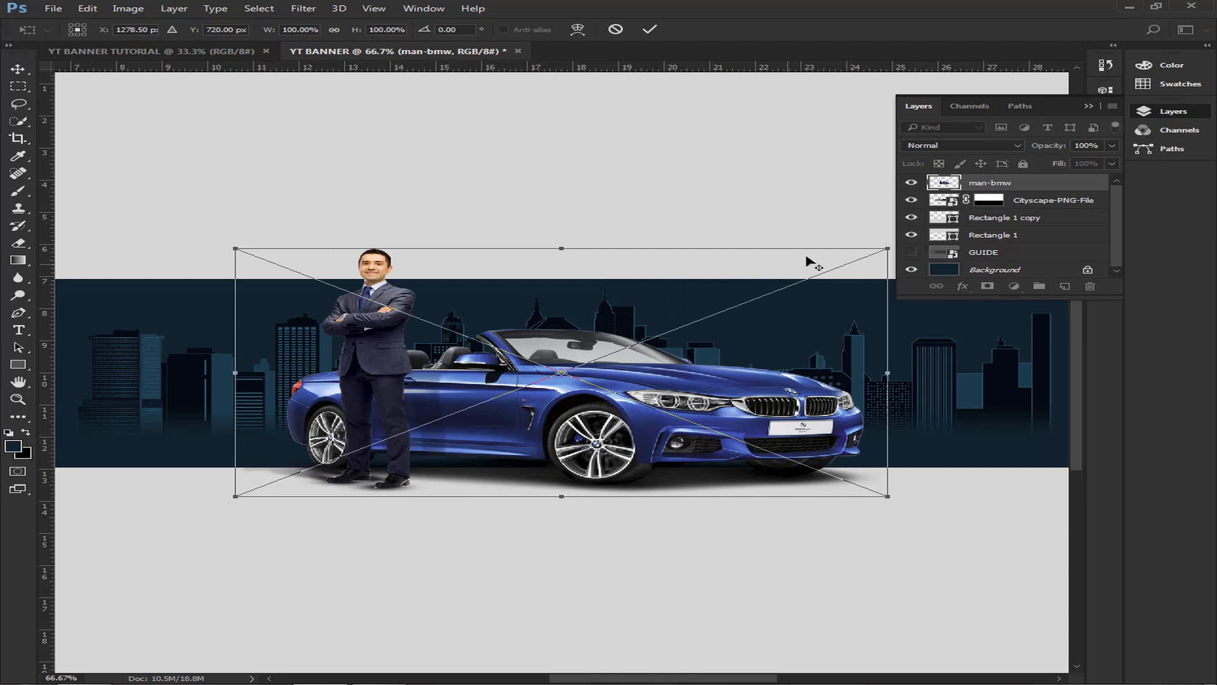
Scale the man-bmw image to about 69% and nudge it about 9 px down and 6 px right within the dark blue strip.
{"action": "left_click_drag", "start_coordinate": [887, 251], "coordinate": [801, 313]}
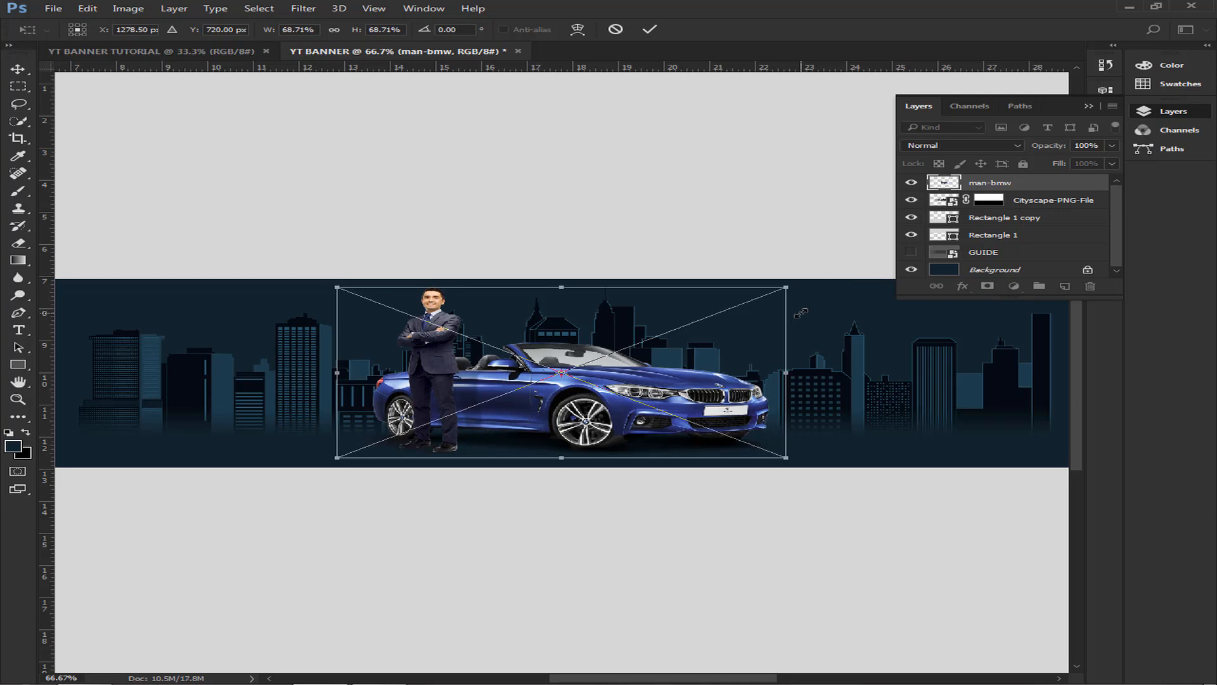
{"action": "key", "text": "Down"}
{"action": "key", "text": "Down"}
{"action": "key", "text": "Down"}
{"action": "key", "text": "Down"}
{"action": "key", "text": "Down"}
{"action": "key", "text": "Down"}
{"action": "key", "text": "Down"}
{"action": "key", "text": "Down"}
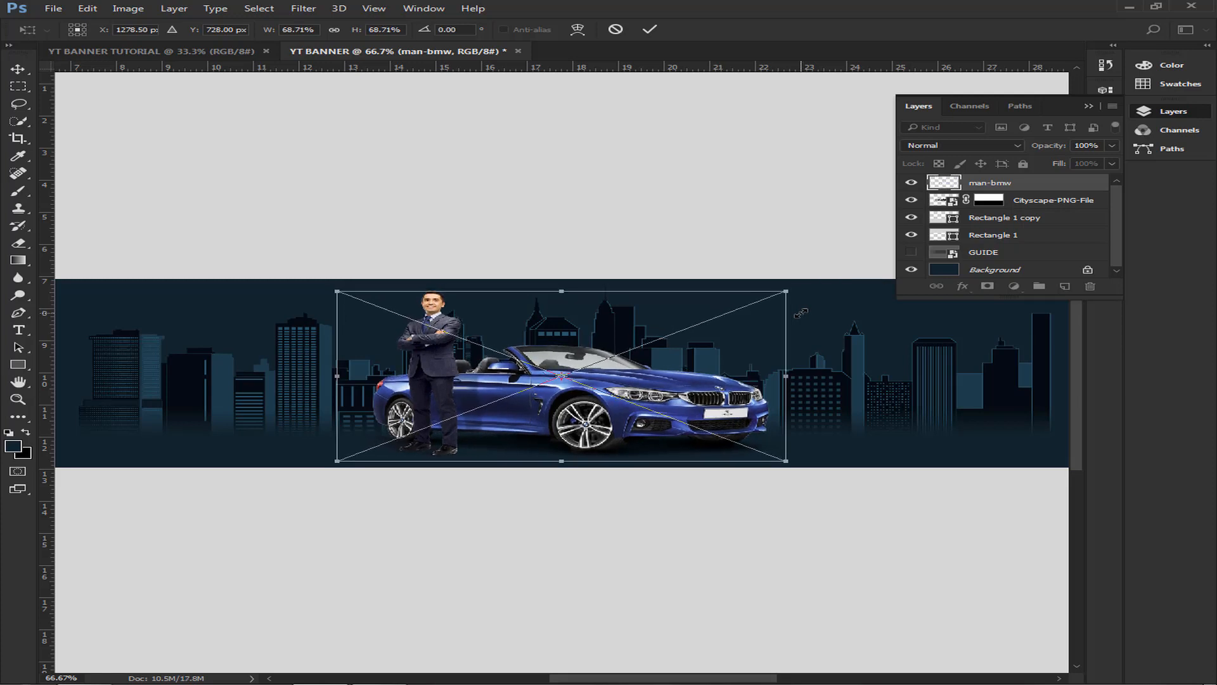
{"action": "key", "text": "Down"}
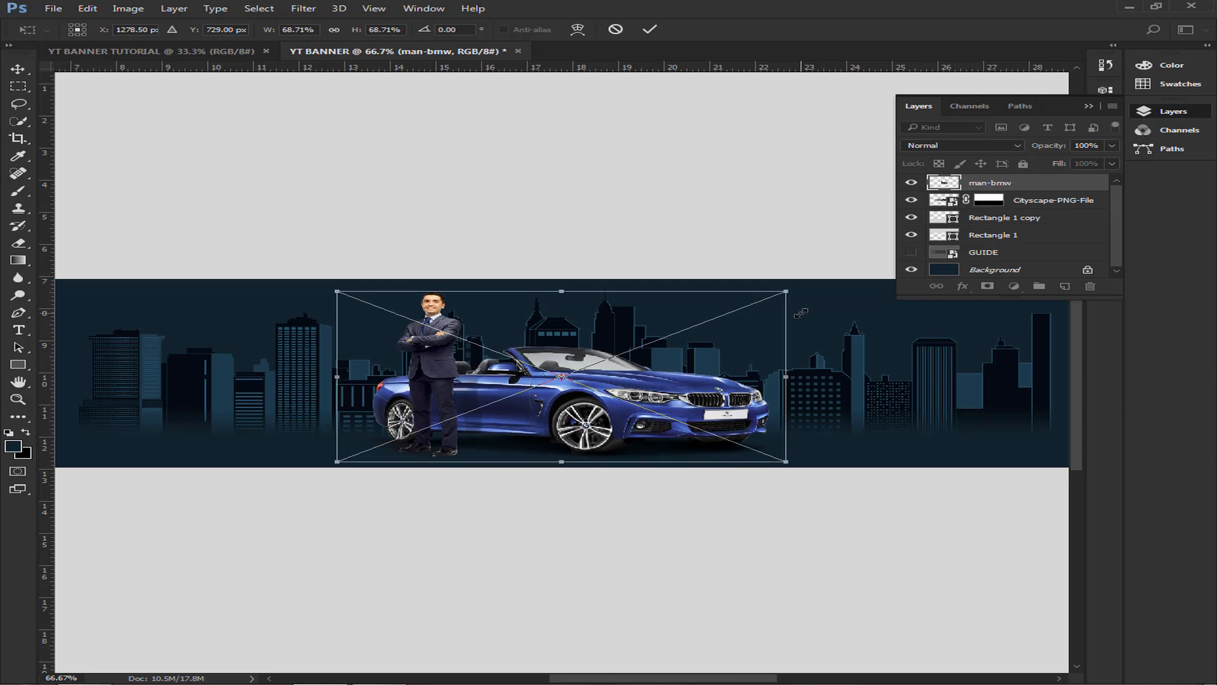
{"action": "key", "text": "Right"}
{"action": "key", "text": "Right"}
{"action": "key", "text": "Right"}
{"action": "key", "text": "Right"}
{"action": "key", "text": "Right"}
{"action": "key", "text": "Right"}
{"action": "key", "text": "Right"}
{"action": "key", "text": "Right"}
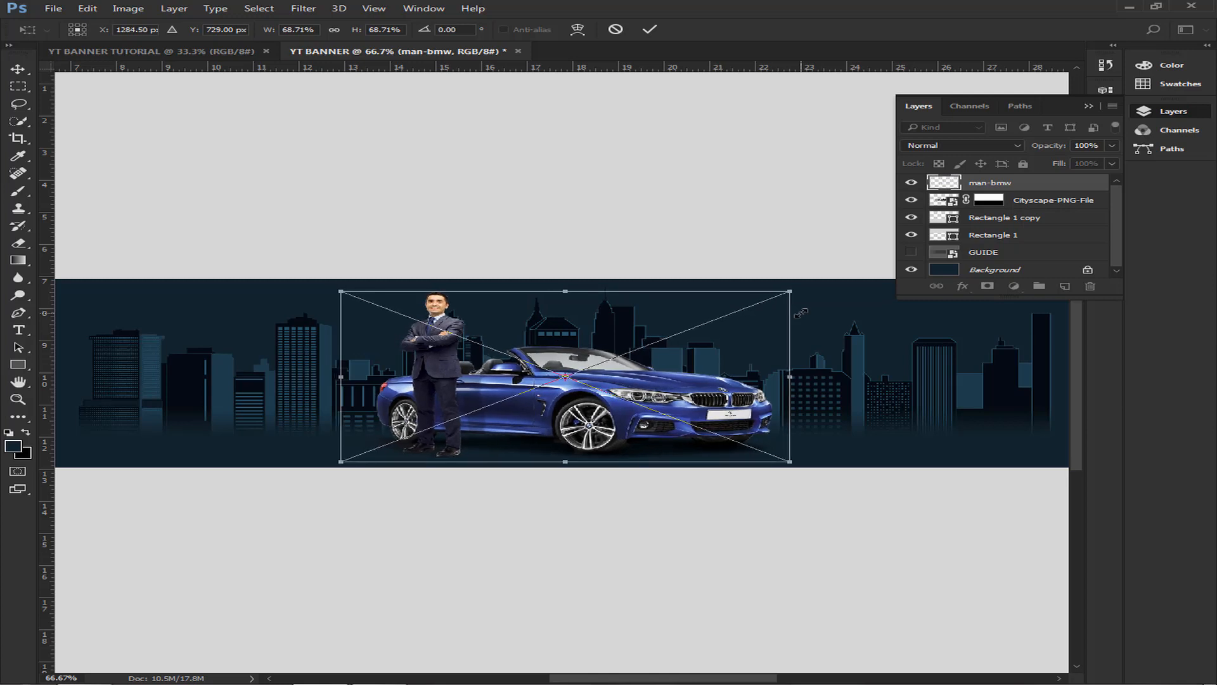
{"action": "key", "text": "Return"}
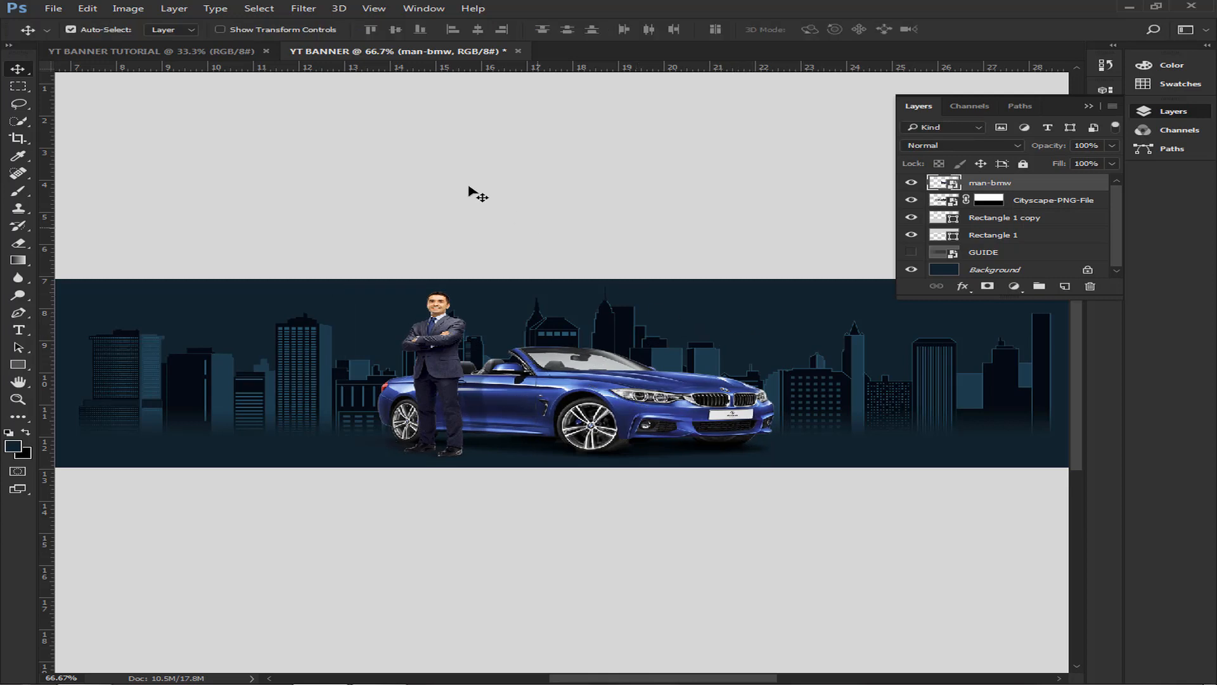
Place the yellow Mercedes PNG from the Desktop as an embedded object above the man-bmw layer.
{"action": "left_click", "coordinate": [44, 9]}
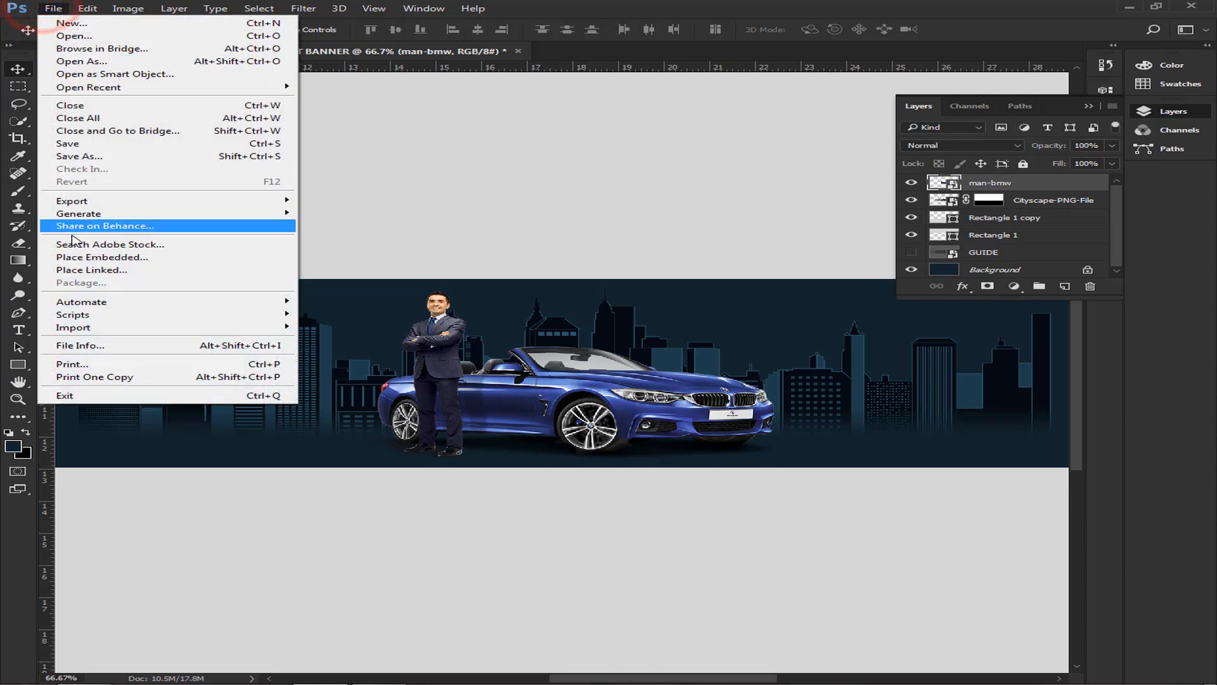
{"action": "left_click", "coordinate": [78, 259]}
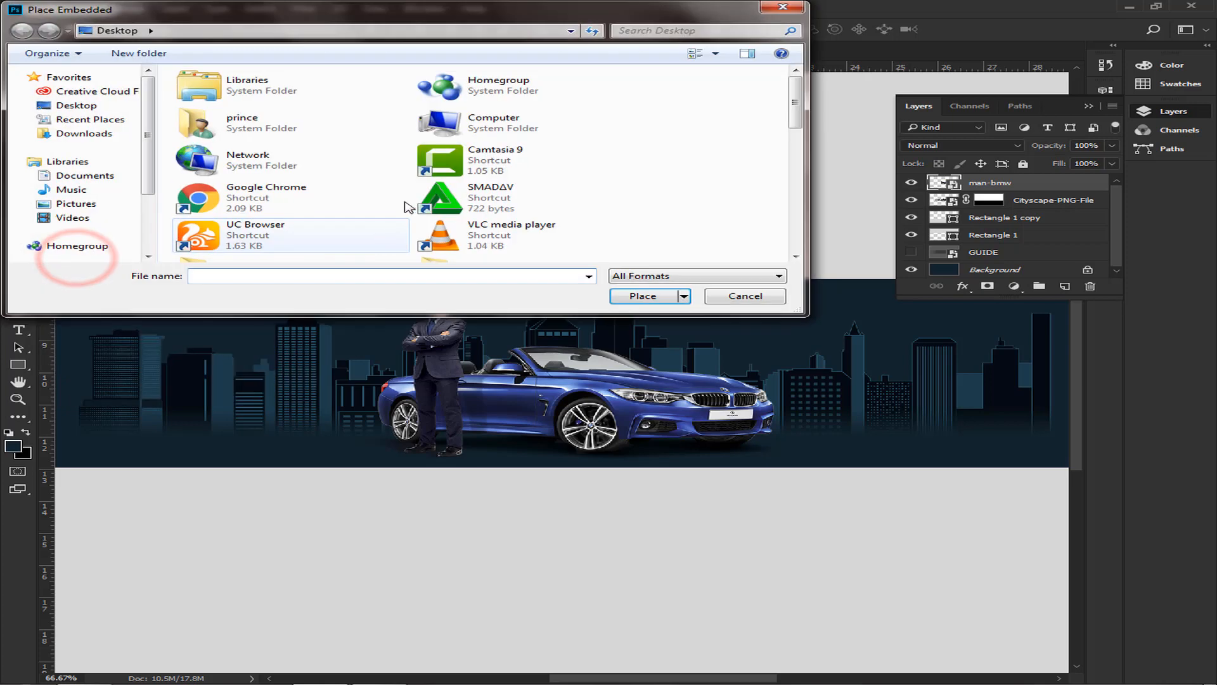
{"action": "left_click", "coordinate": [485, 203]}
{"action": "scroll", "coordinate": [494, 204], "scroll_direction": "down", "scroll_amount": 3}
{"action": "scroll", "coordinate": [495, 204], "scroll_direction": "down", "scroll_amount": 3}
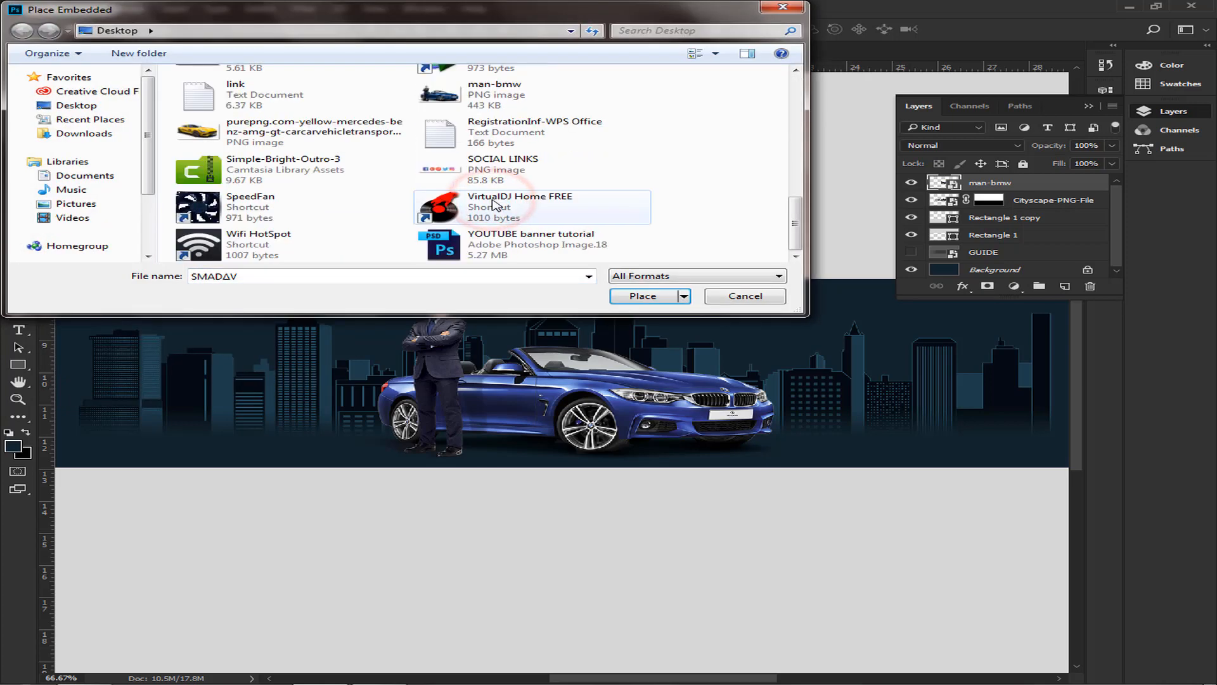
{"action": "left_click", "coordinate": [321, 135]}
{"action": "left_click", "coordinate": [625, 295]}
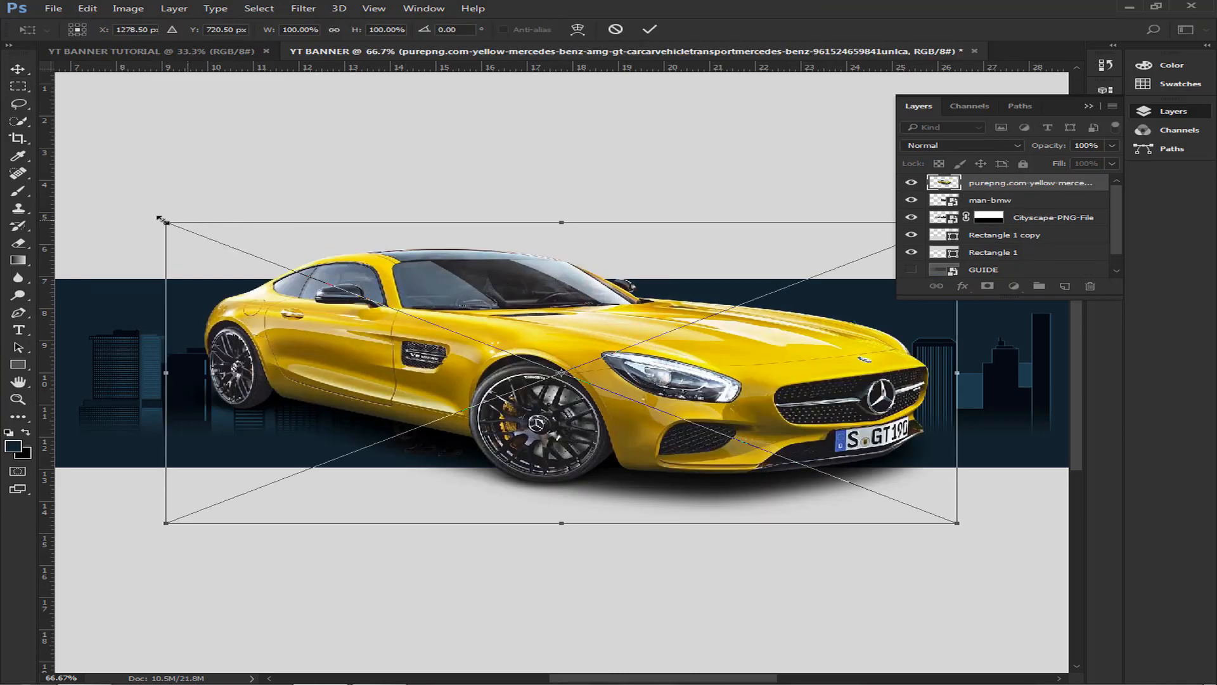
Scale the yellow Mercedes image to about 50% and reorder its layer directly beneath man-bmw.
{"action": "left_click_drag", "start_coordinate": [162, 219], "coordinate": [338, 323]}
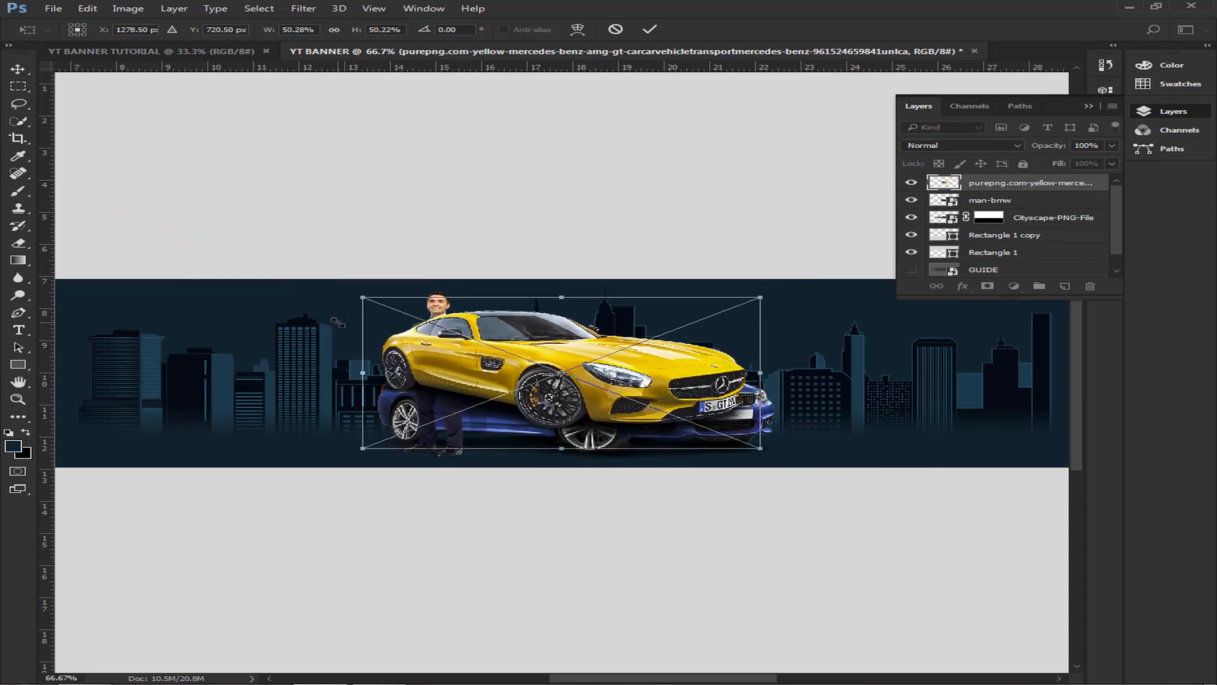
{"action": "key", "text": "Return"}
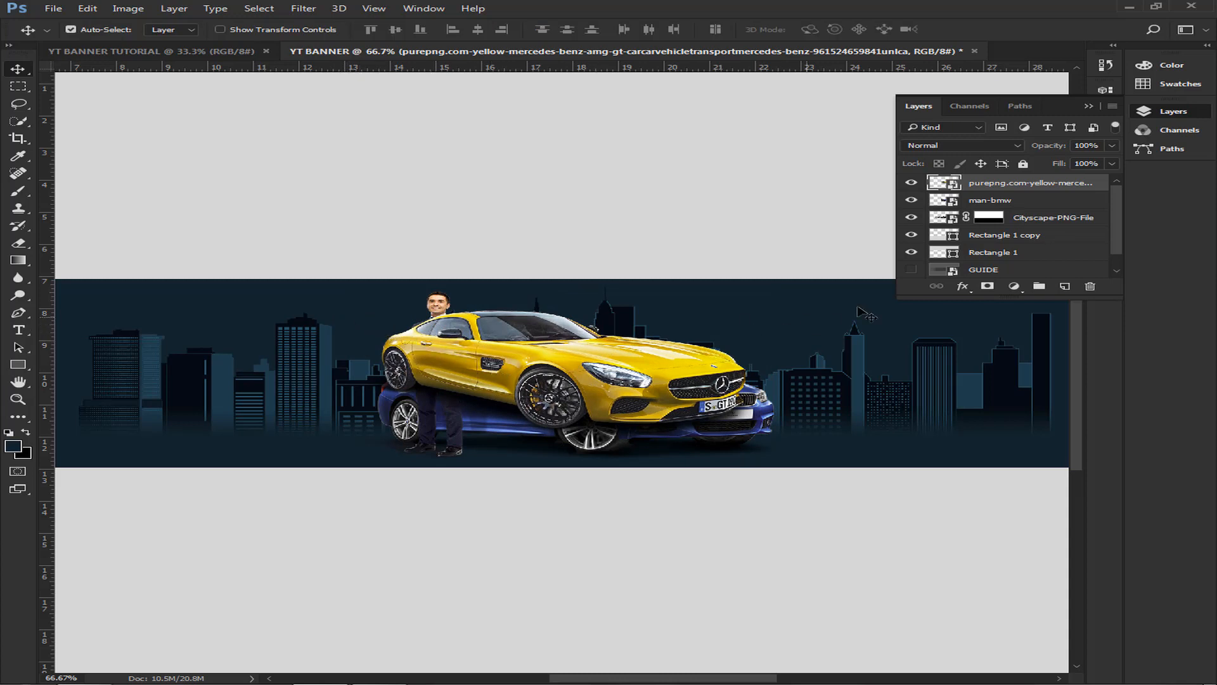
{"action": "left_click_drag", "start_coordinate": [1003, 186], "coordinate": [1010, 207]}
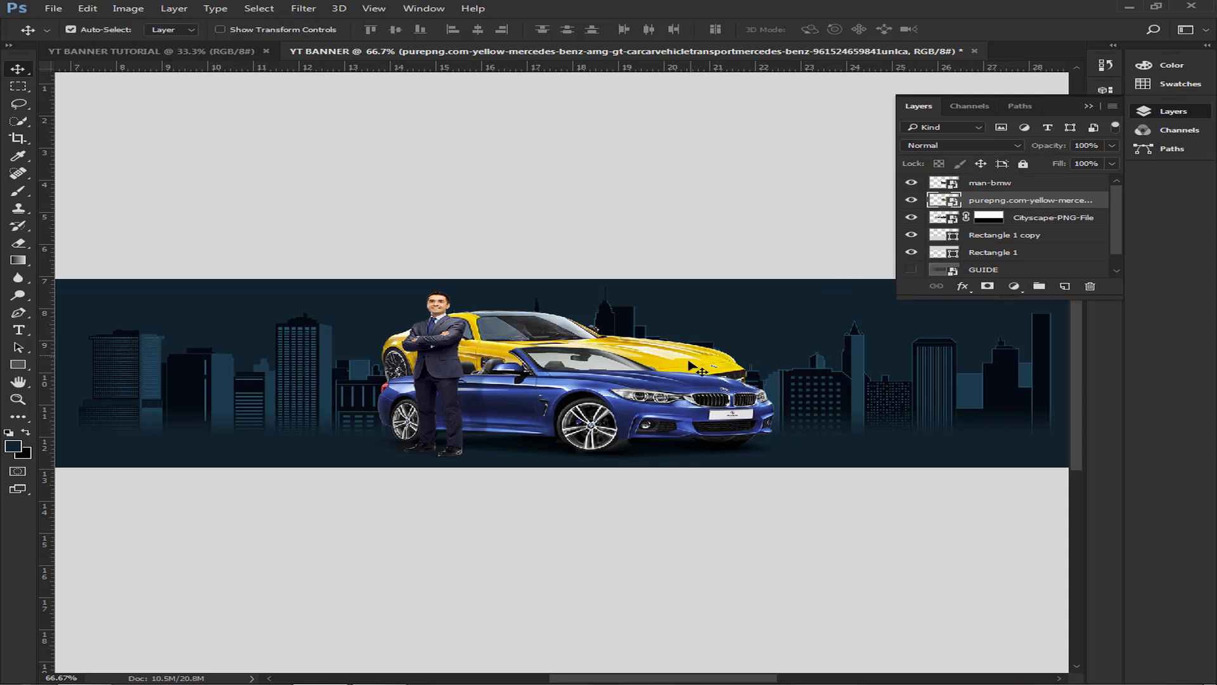
Move the yellow car beside the blue car's front and distort its upper corners inward, to about 46% width and 42% height.
{"action": "left_click_drag", "start_coordinate": [682, 679], "coordinate": [725, 675]}
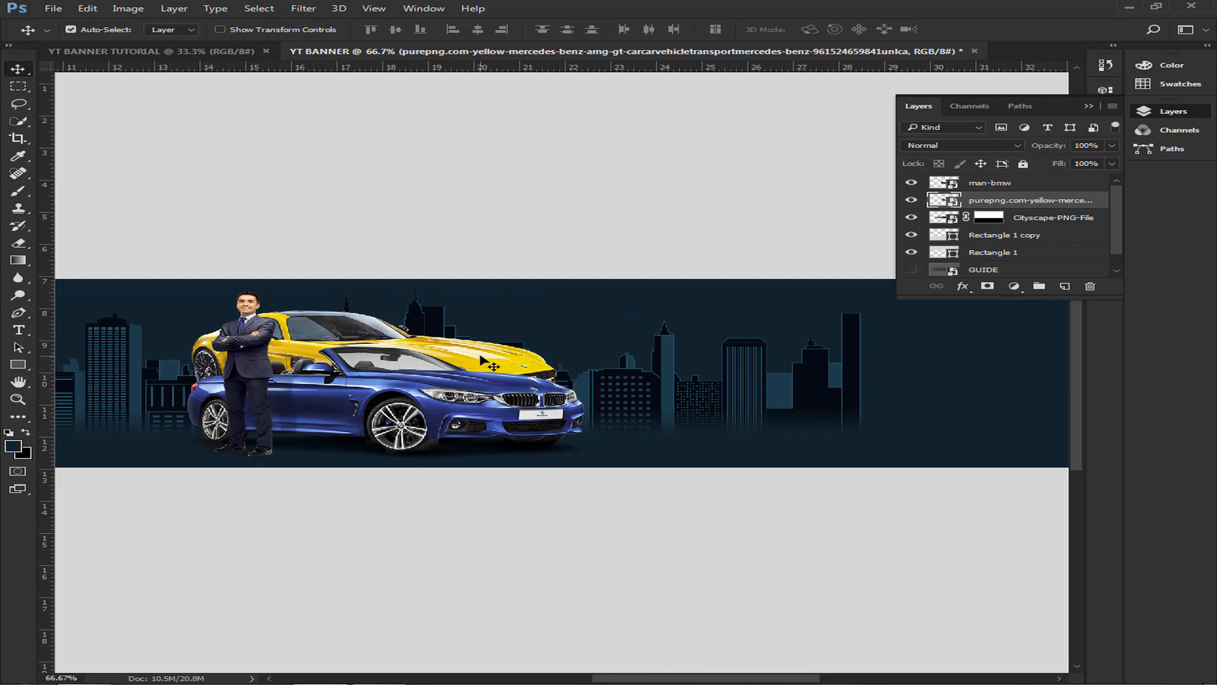
{"action": "key", "text": "ctrl+t"}
{"action": "left_click_drag", "start_coordinate": [480, 357], "coordinate": [723, 378]}
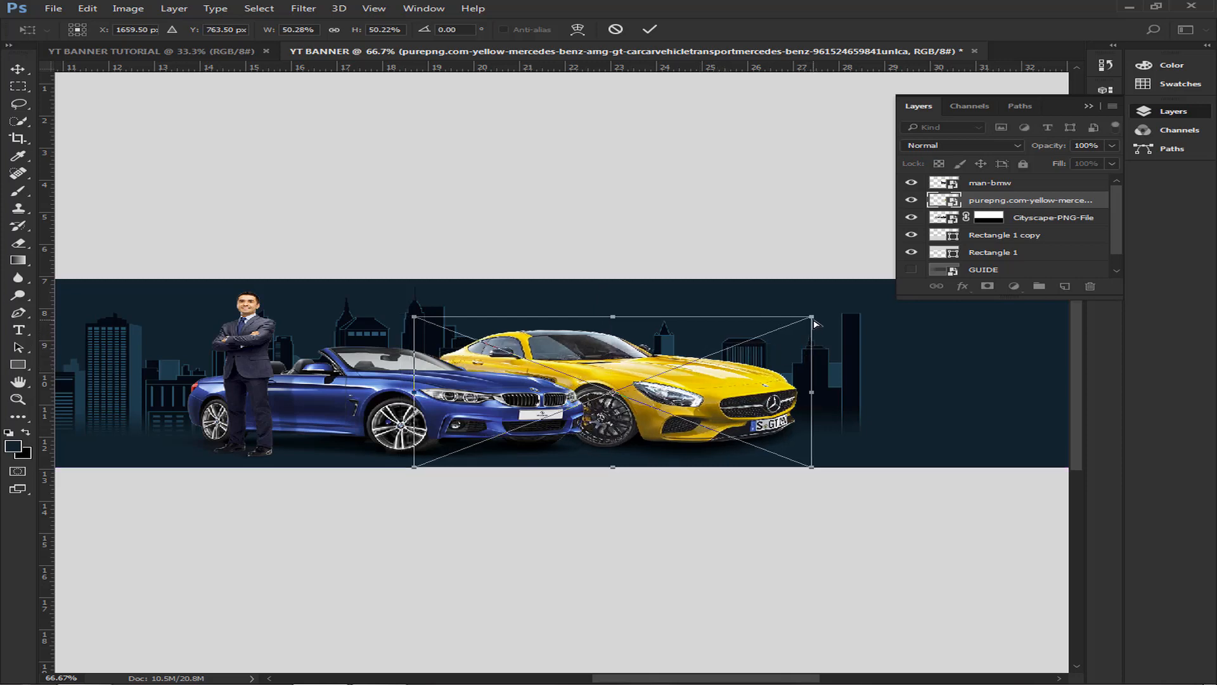
{"action": "left_click_drag", "start_coordinate": [814, 322], "coordinate": [798, 330]}
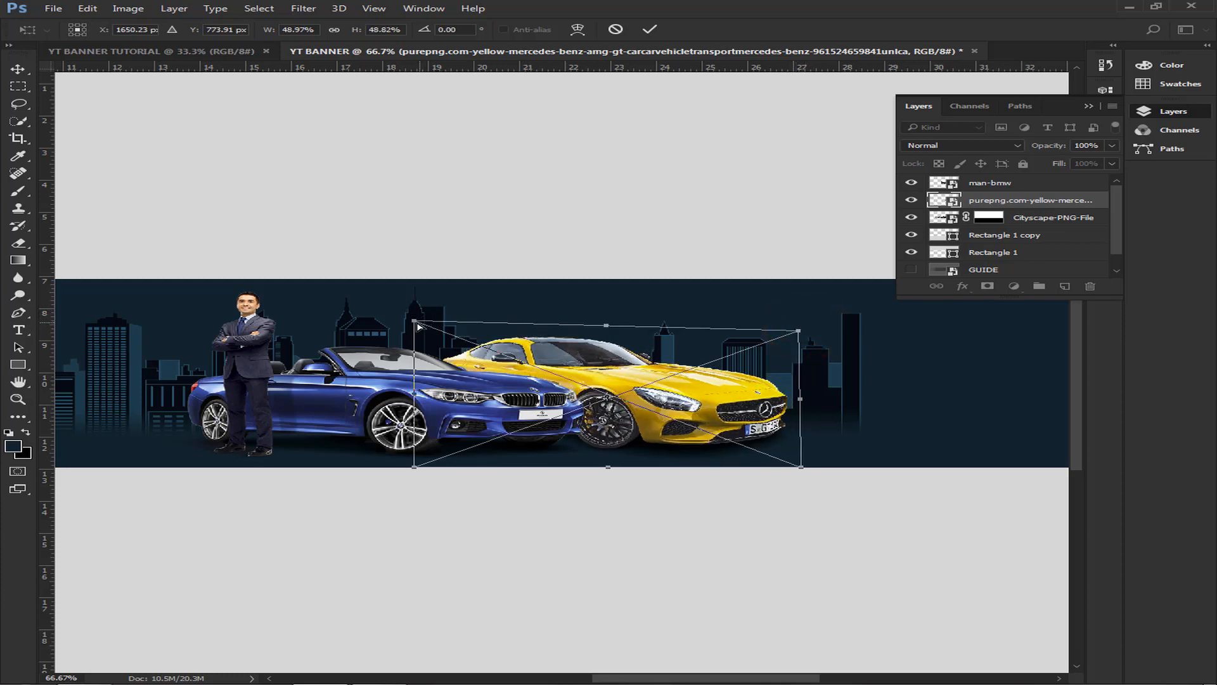
{"action": "left_click_drag", "start_coordinate": [415, 328], "coordinate": [412, 339]}
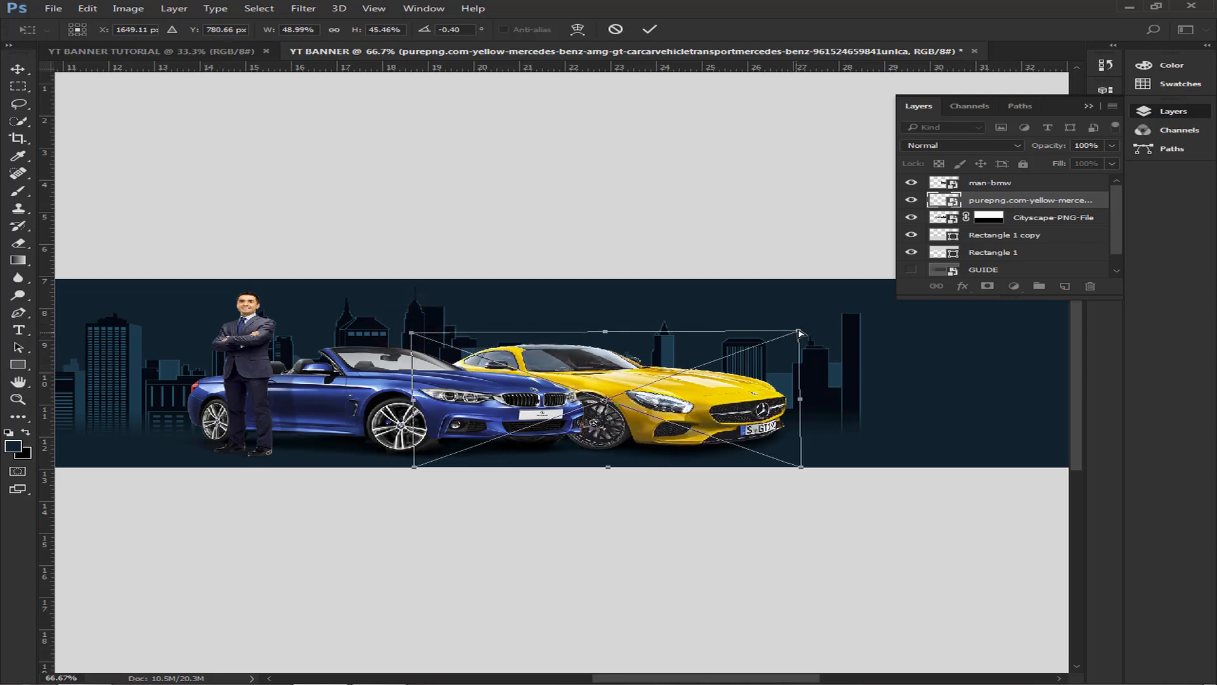
{"action": "left_click_drag", "start_coordinate": [801, 332], "coordinate": [779, 343]}
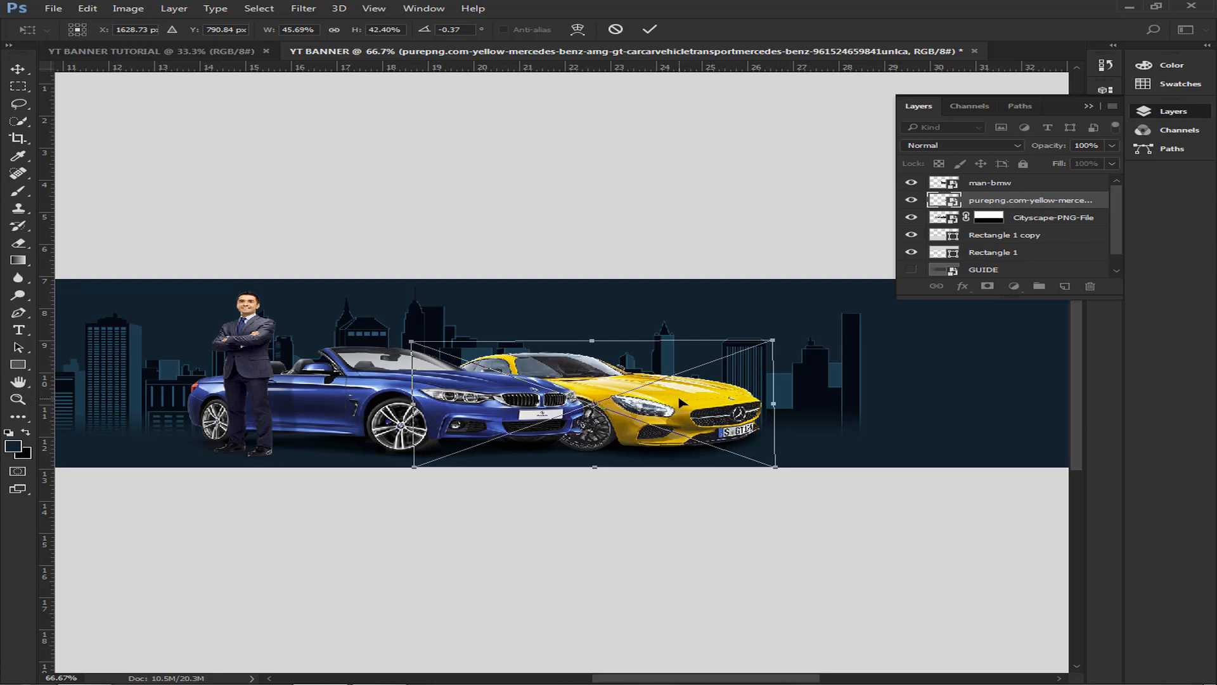
Nudge the yellow car right to an X position of about 1705 px and apply the transform.
{"action": "key", "text": "Right"}
{"action": "key", "text": "Right"}
{"action": "key", "text": "Right"}
{"action": "key", "text": "Right"}
{"action": "key", "text": "Right"}
{"action": "key", "text": "Right"}
{"action": "key", "text": "Right"}
{"action": "key", "text": "Right"}
{"action": "key", "text": "Right"}
{"action": "key", "text": "Right"}
{"action": "key", "text": "Right"}
{"action": "key", "text": "Right"}
{"action": "key", "text": "Right"}
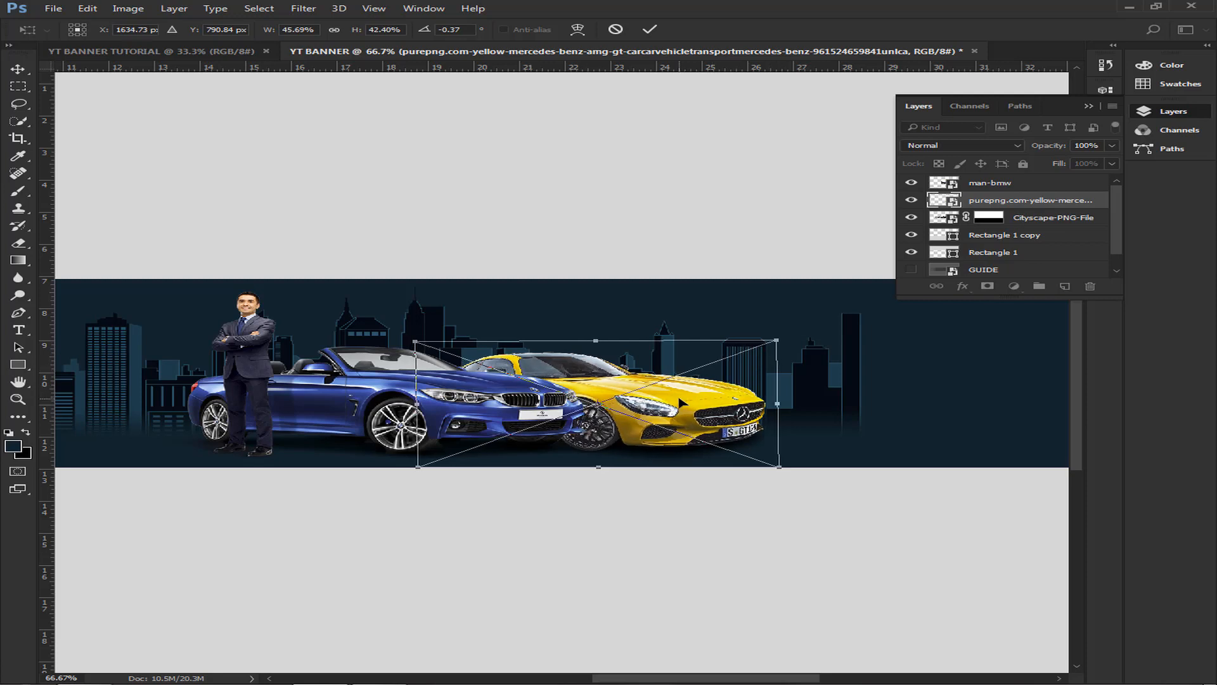
{"action": "key", "text": "Right"}
{"action": "key", "text": "Right"}
{"action": "key", "text": "Right"}
{"action": "key", "text": "Right"}
{"action": "key", "text": "Right"}
{"action": "key", "text": "Right"}
{"action": "key", "text": "Right"}
{"action": "key", "text": "Right"}
{"action": "key", "text": "Right"}
{"action": "key", "text": "Right"}
{"action": "key", "text": "Right"}
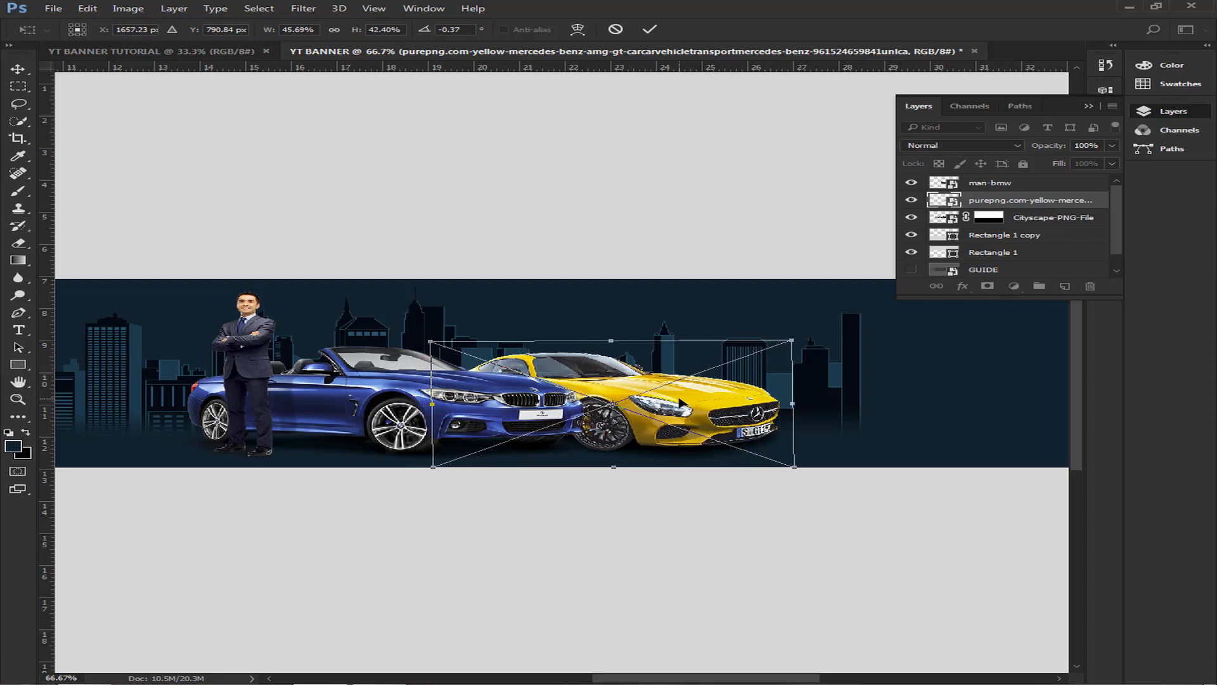
{"action": "key", "text": "Right"}
{"action": "key", "text": "Right"}
{"action": "key", "text": "Right"}
{"action": "key", "text": "Right"}
{"action": "key", "text": "Right"}
{"action": "key", "text": "Right"}
{"action": "key", "text": "Right"}
{"action": "key", "text": "Right"}
{"action": "key", "text": "Right"}
{"action": "key", "text": "Right"}
{"action": "key", "text": "Right"}
{"action": "key", "text": "Right"}
{"action": "key", "text": "Right"}
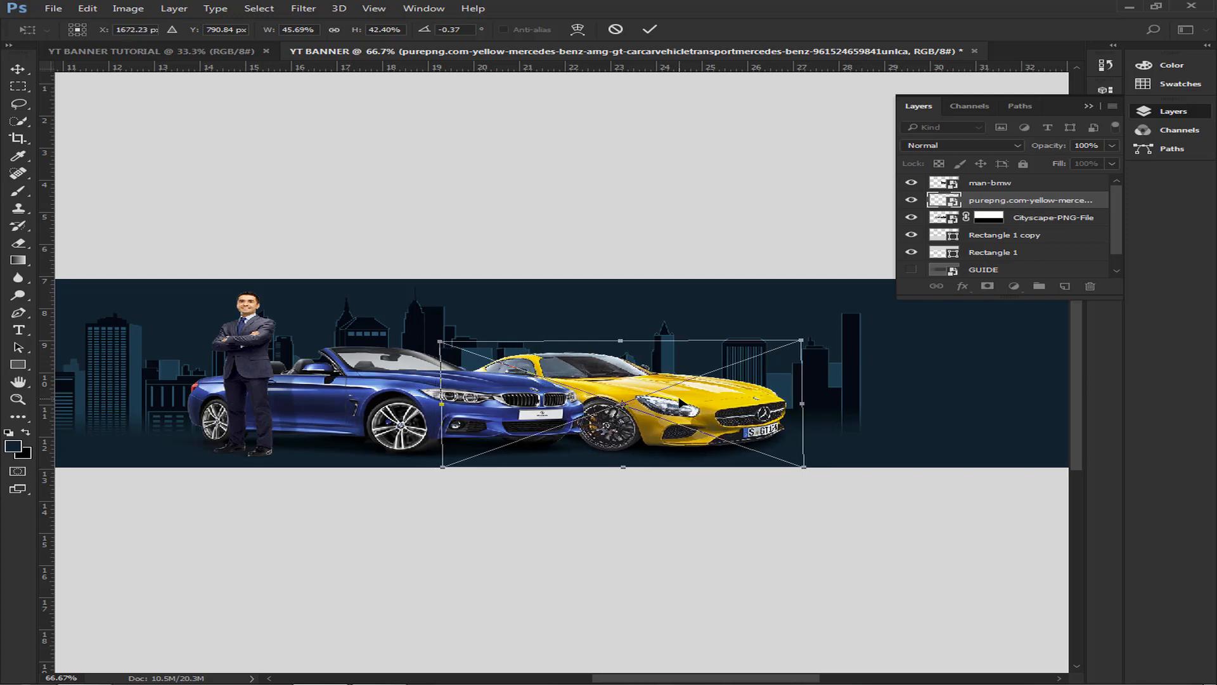
{"action": "key", "text": "Right"}
{"action": "key", "text": "Right"}
{"action": "key", "text": "Right"}
{"action": "key", "text": "Right"}
{"action": "key", "text": "Right"}
{"action": "key", "text": "Right"}
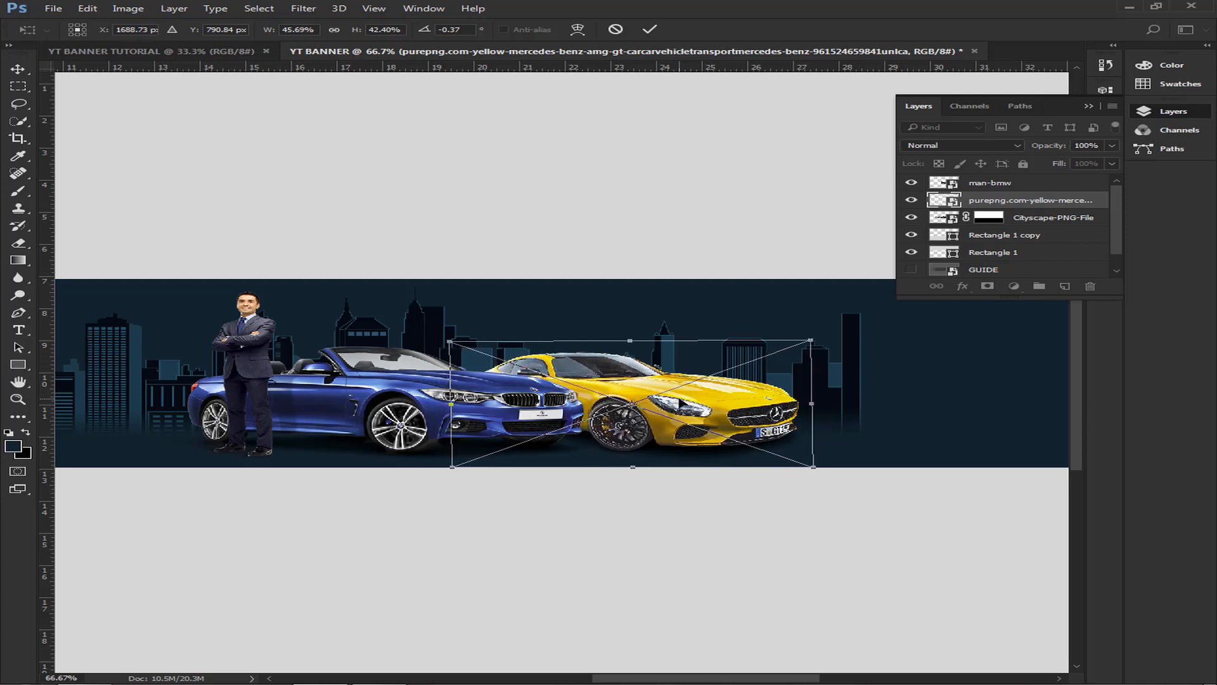
{"action": "key", "text": "Right"}
{"action": "key", "text": "Right"}
{"action": "key", "text": "Right"}
{"action": "key", "text": "Right"}
{"action": "key", "text": "Right"}
{"action": "key", "text": "Right"}
{"action": "key", "text": "Right"}
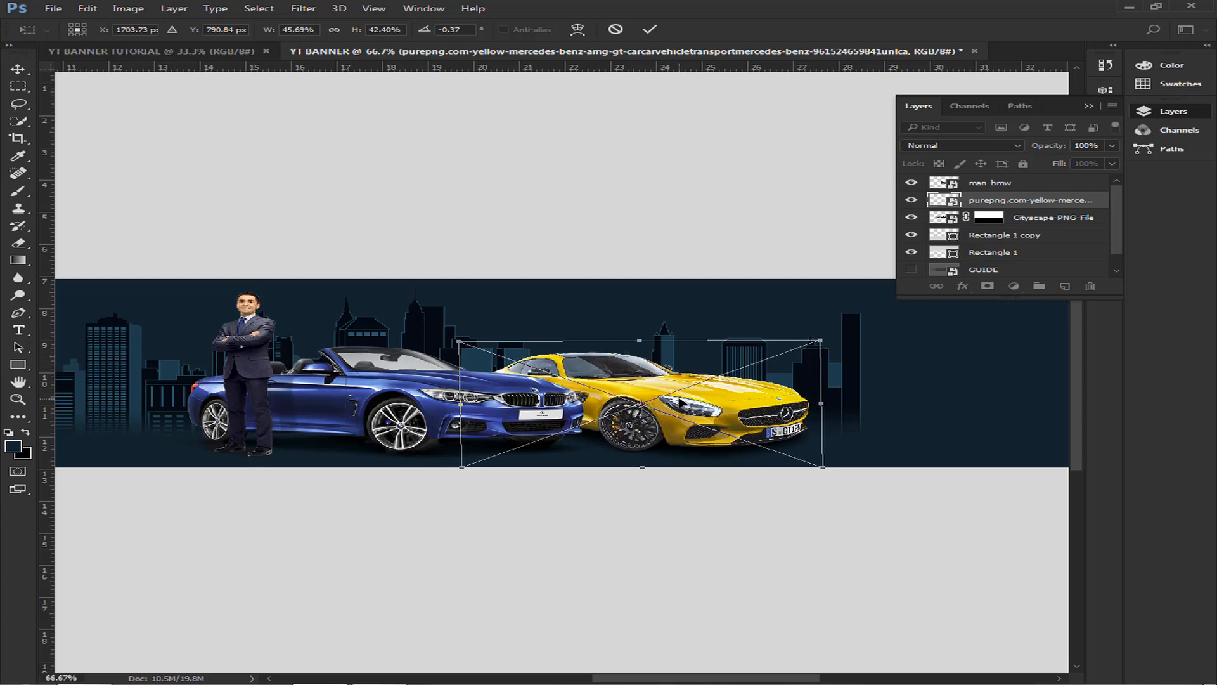
{"action": "key", "text": "Right"}
{"action": "key", "text": "Right"}
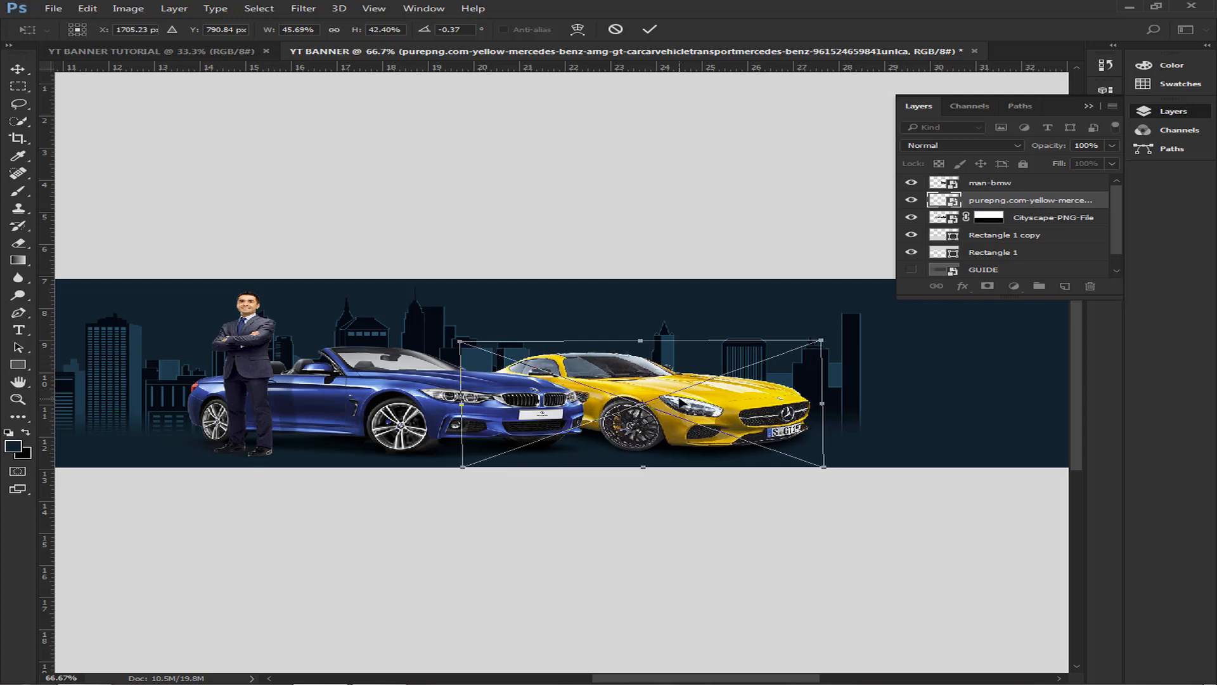
{"action": "key", "text": "Return"}
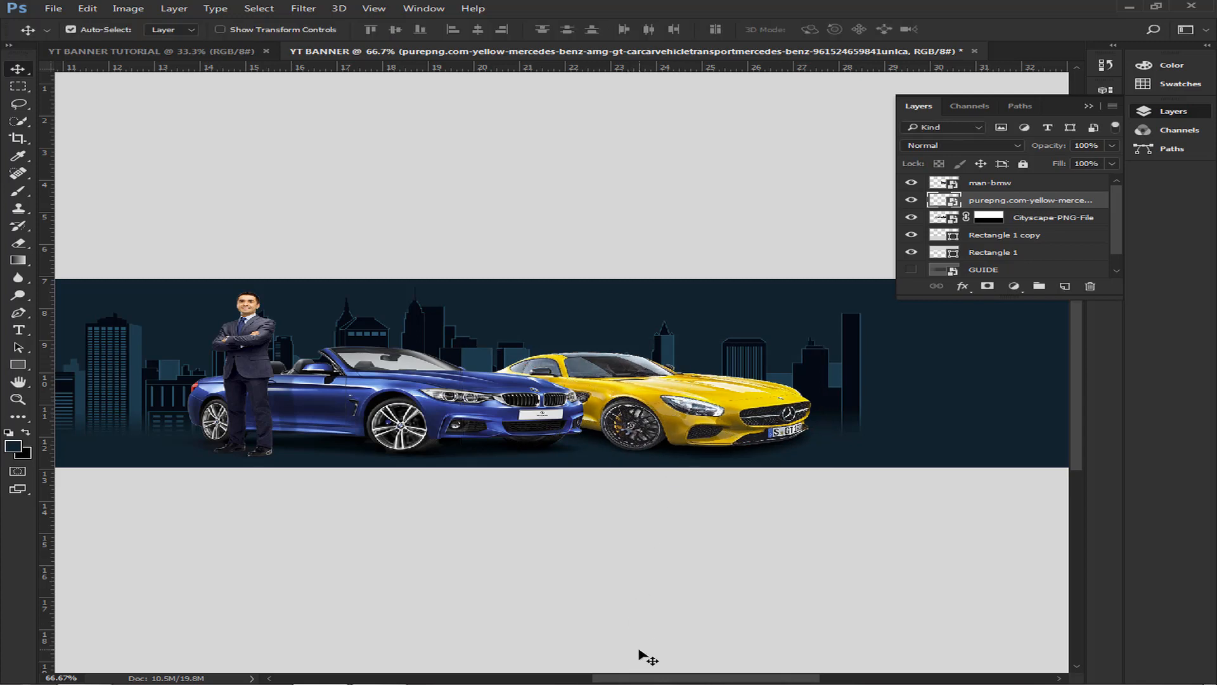
Place the finance-car PNG from the Desktop as an embedded object between the yellow Mercedes and man-bmw layers.
{"action": "left_click_drag", "start_coordinate": [636, 680], "coordinate": [574, 683]}
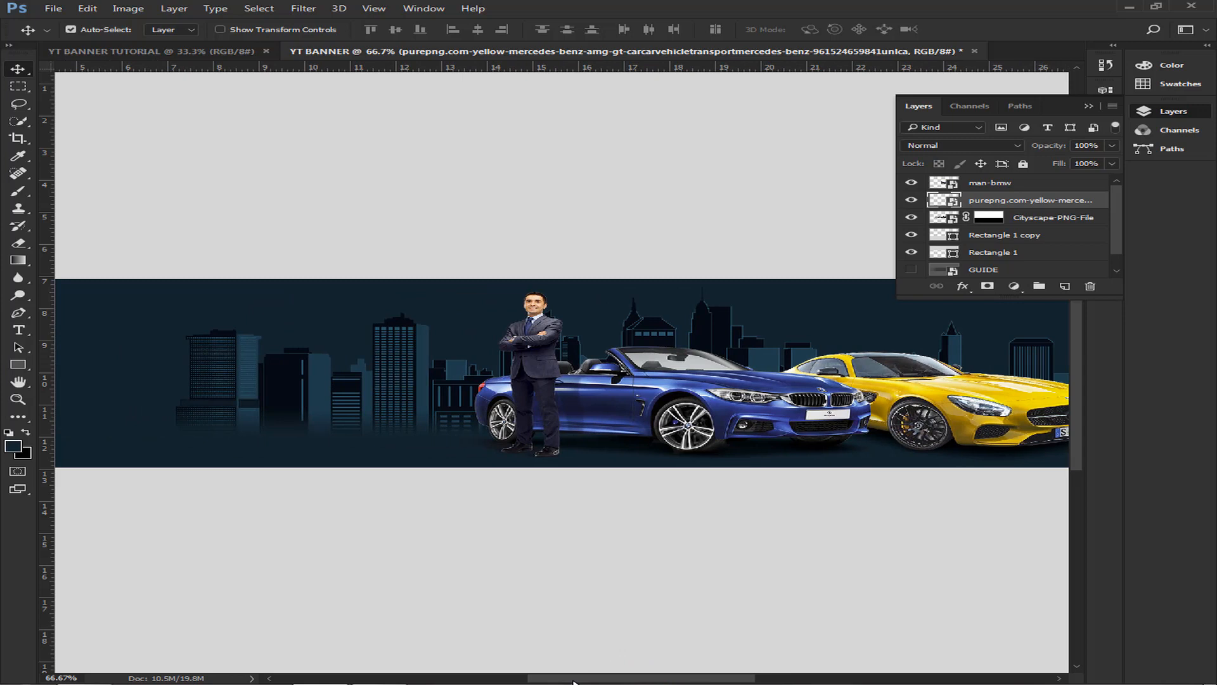
{"action": "left_click", "coordinate": [51, 8]}
{"action": "left_click", "coordinate": [116, 256]}
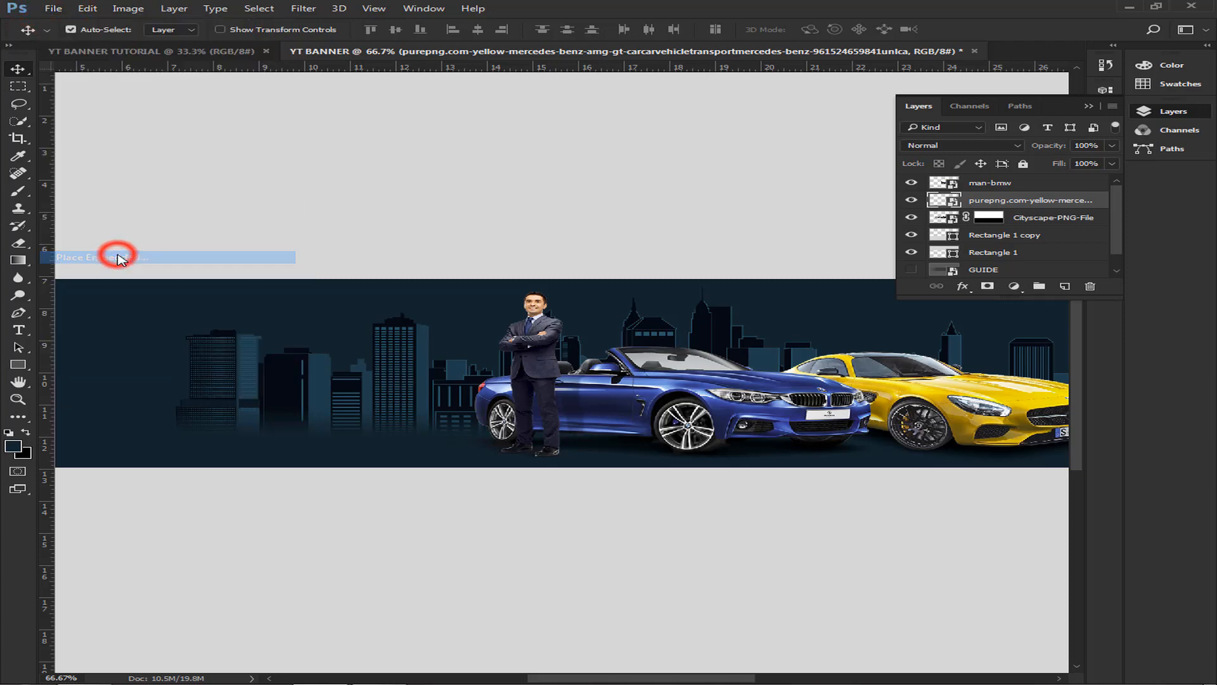
{"action": "left_click", "coordinate": [250, 196]}
{"action": "scroll", "coordinate": [254, 191], "scroll_direction": "down", "scroll_amount": 4}
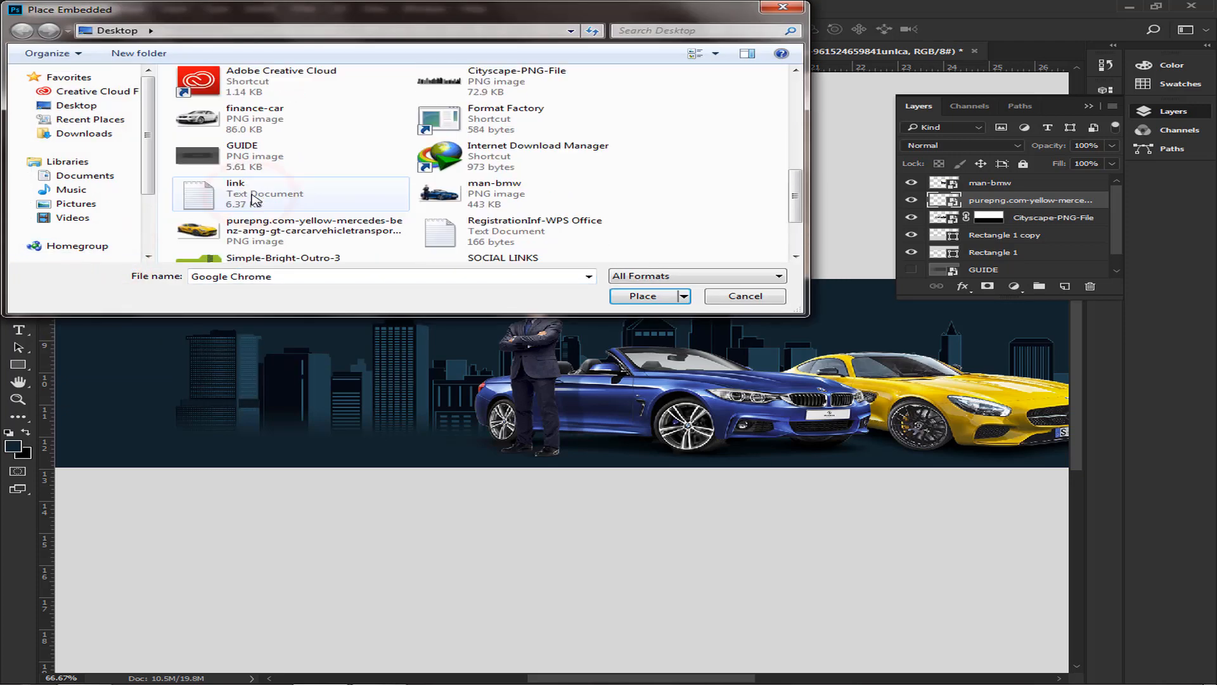
{"action": "left_click", "coordinate": [273, 120]}
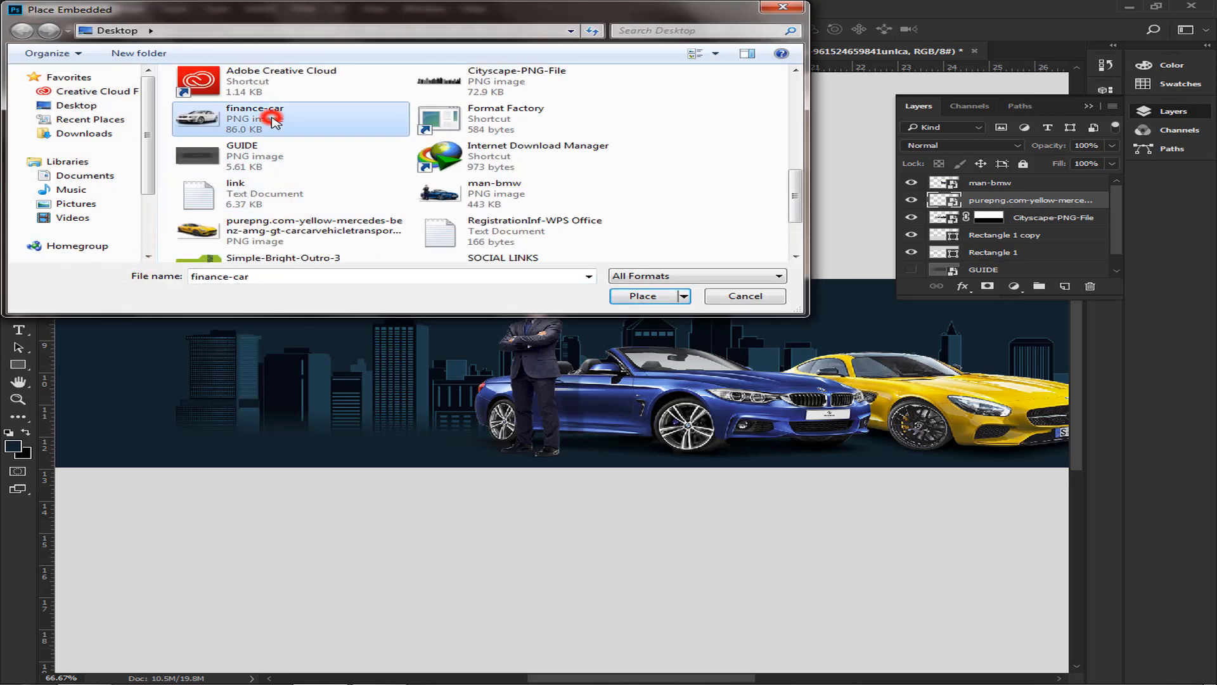
{"action": "left_click", "coordinate": [661, 297]}
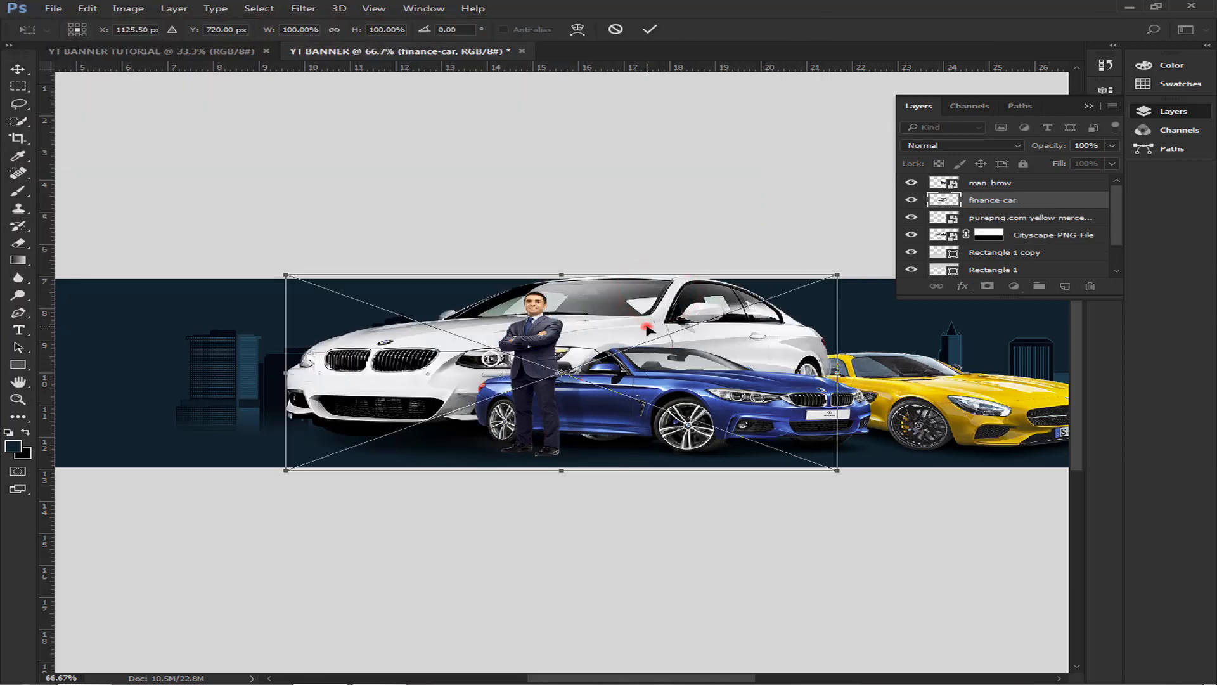
Scale the white finance-car image to about 58% and position it behind the blue car's rear, on the man's left side.
{"action": "left_click_drag", "start_coordinate": [648, 327], "coordinate": [526, 349]}
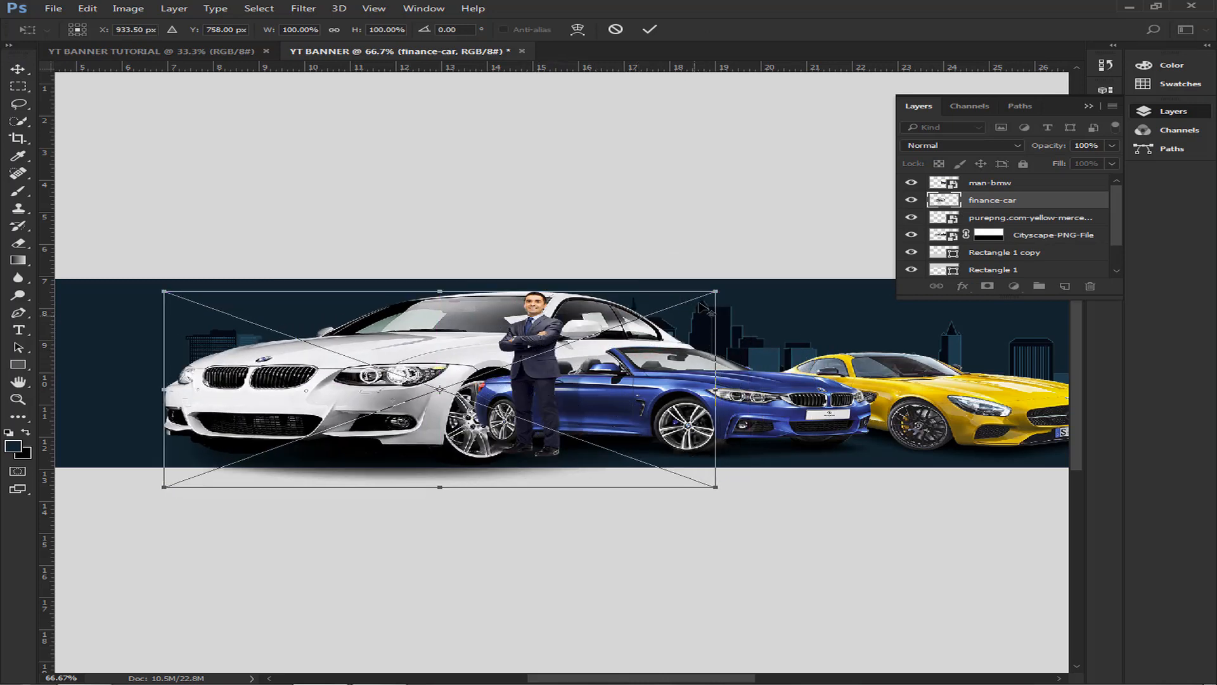
{"action": "left_click_drag", "start_coordinate": [714, 292], "coordinate": [600, 333]}
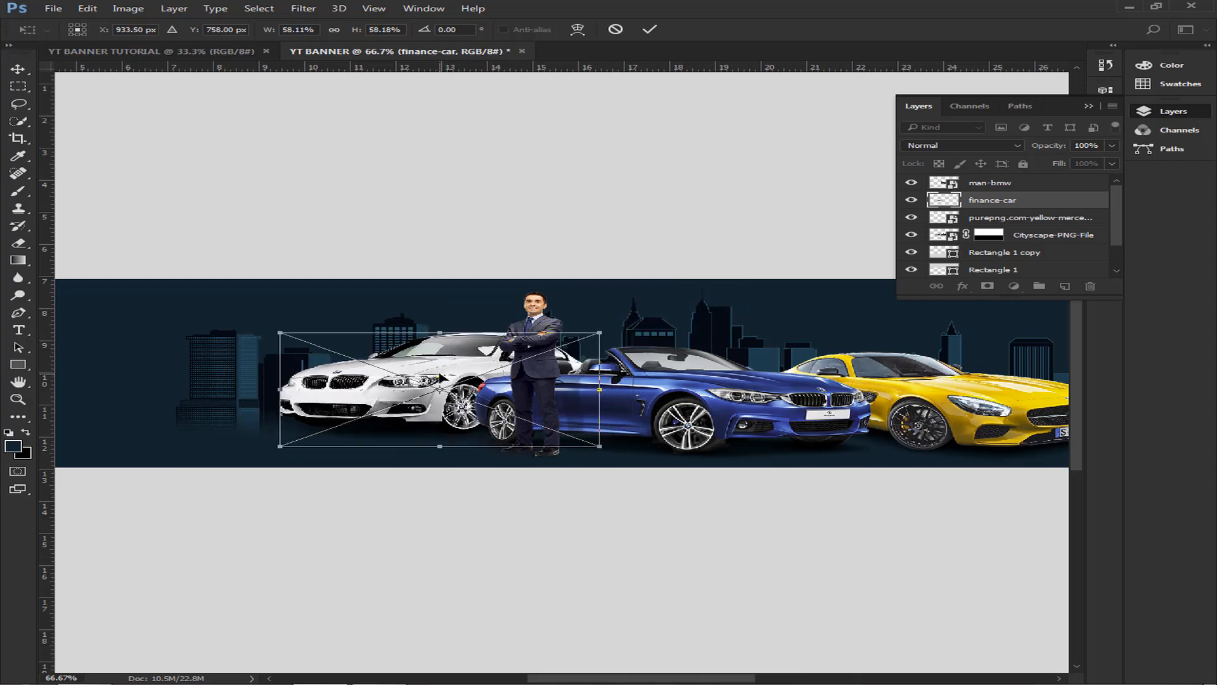
{"action": "left_click_drag", "start_coordinate": [442, 378], "coordinate": [341, 389]}
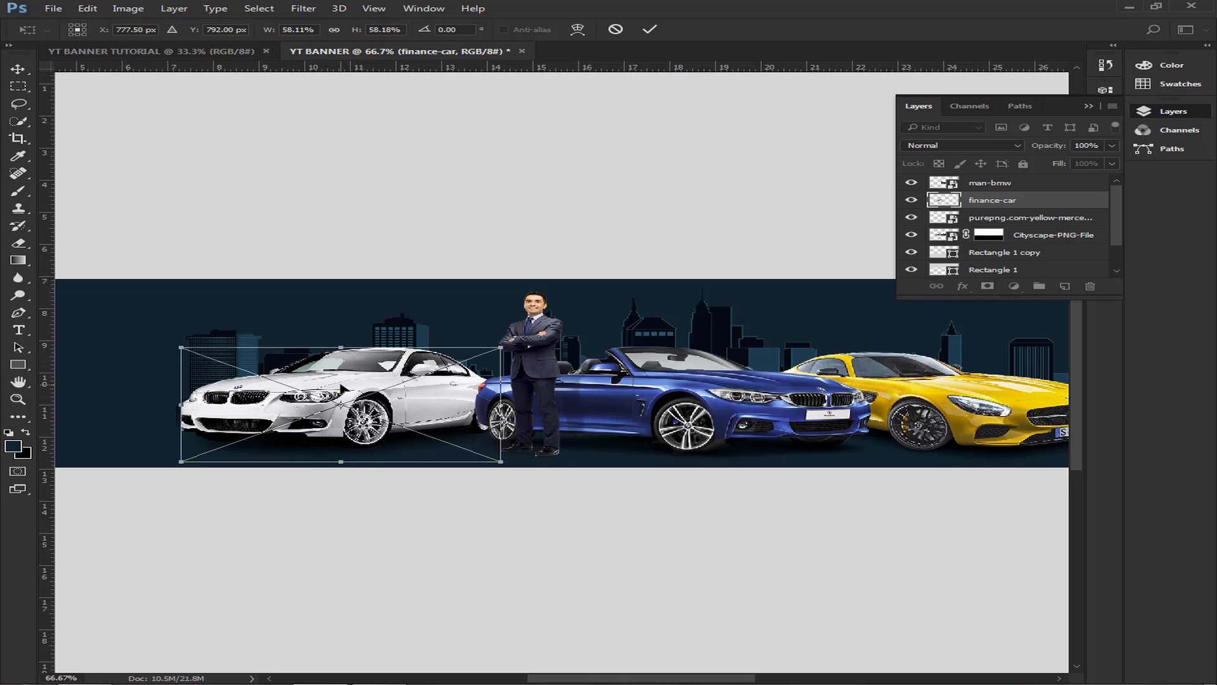
{"action": "key", "text": "Return"}
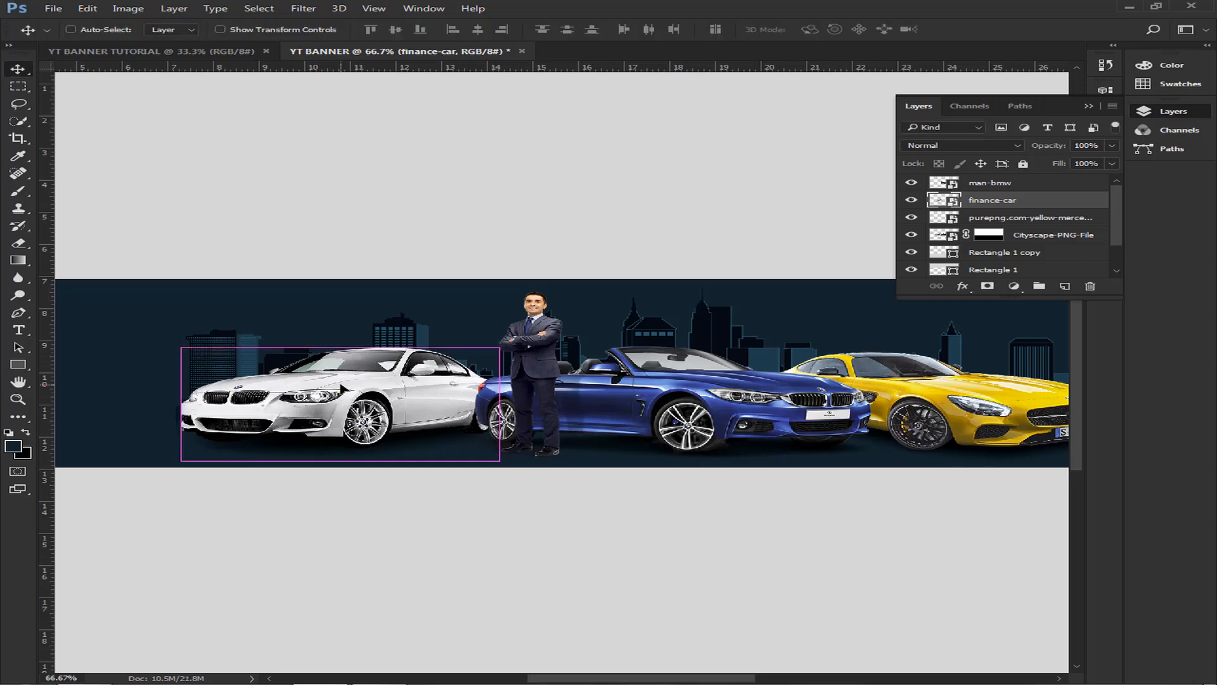
{"action": "key", "text": "ctrl+0"}
{"action": "key", "text": "ctrl+minus"}
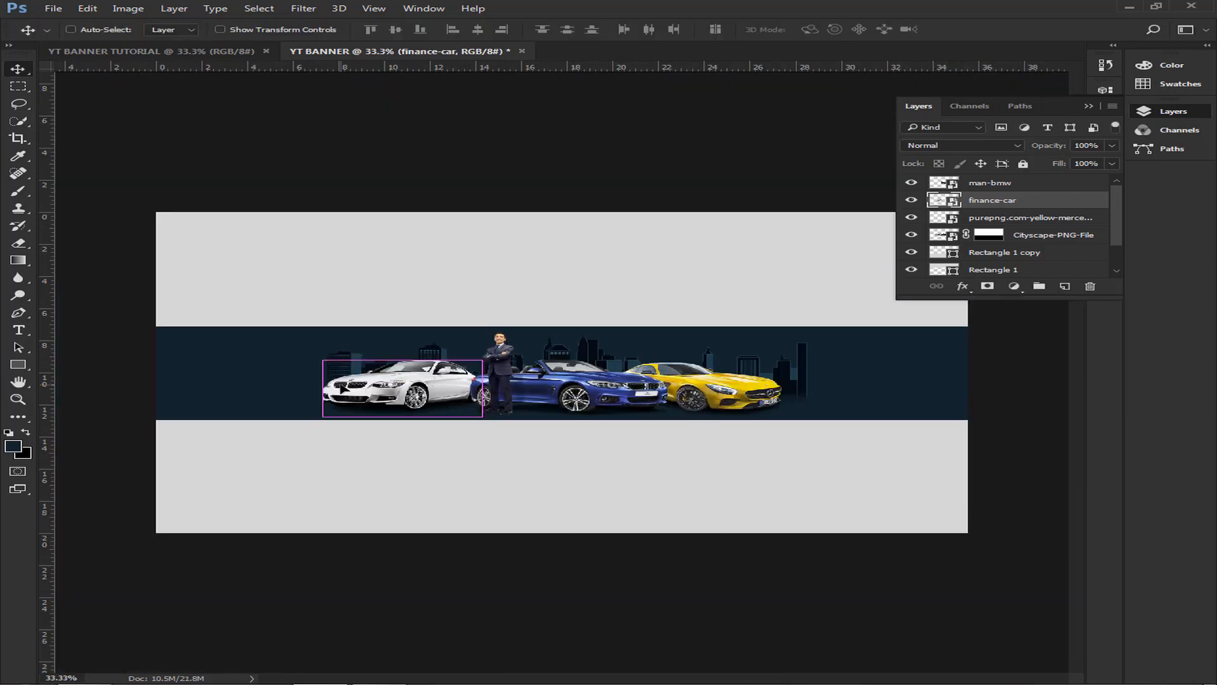
{"action": "key", "text": "ctrl+plus"}
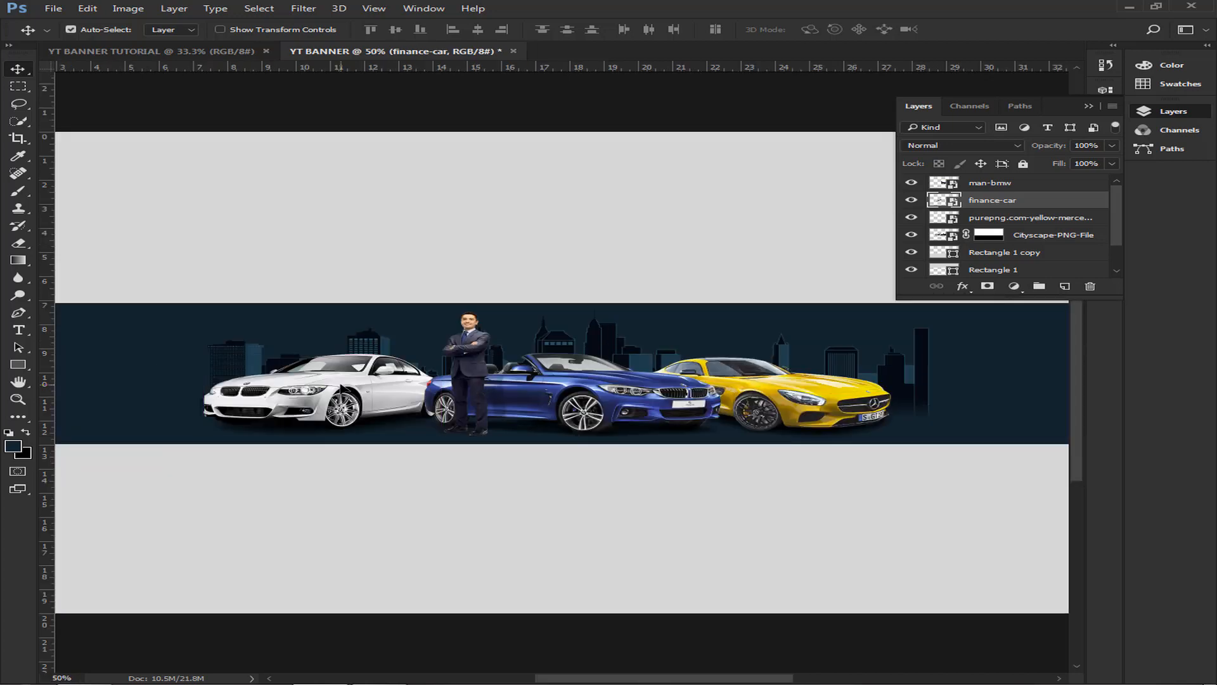
Scale the yellow car down to about 43% width and 40% height and rotate it to 0.30°.
{"action": "key", "text": "ctrl+plus"}
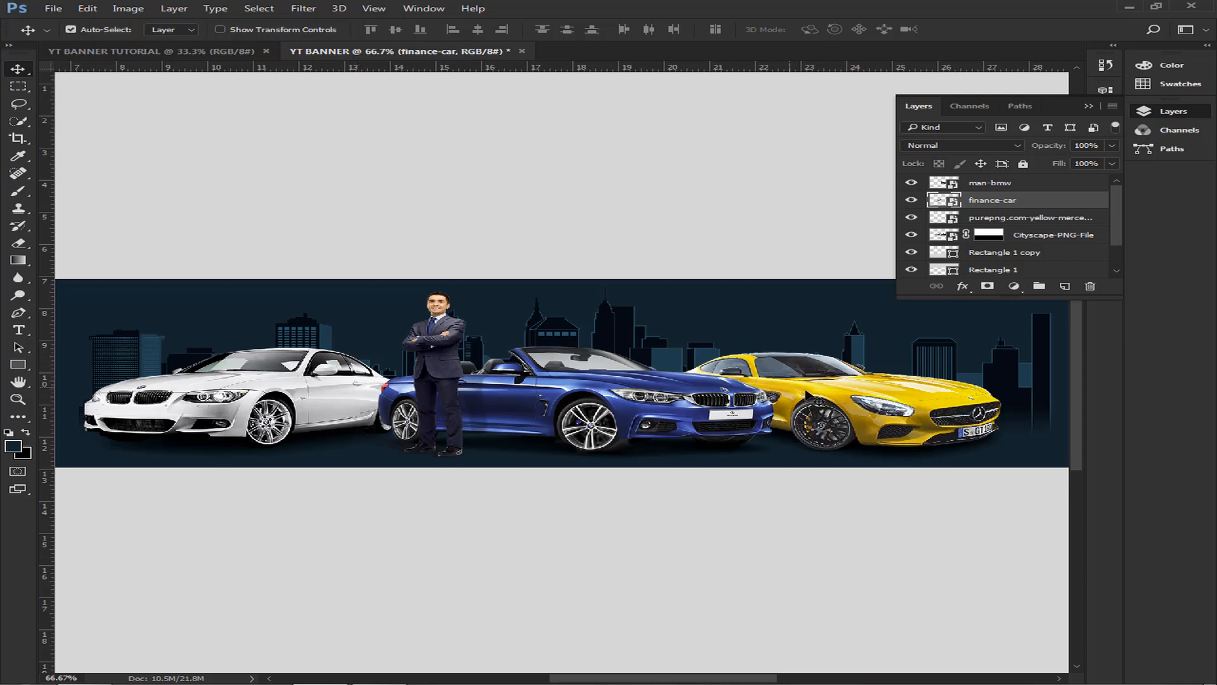
{"action": "left_click", "coordinate": [891, 409], "text": "ctrl"}
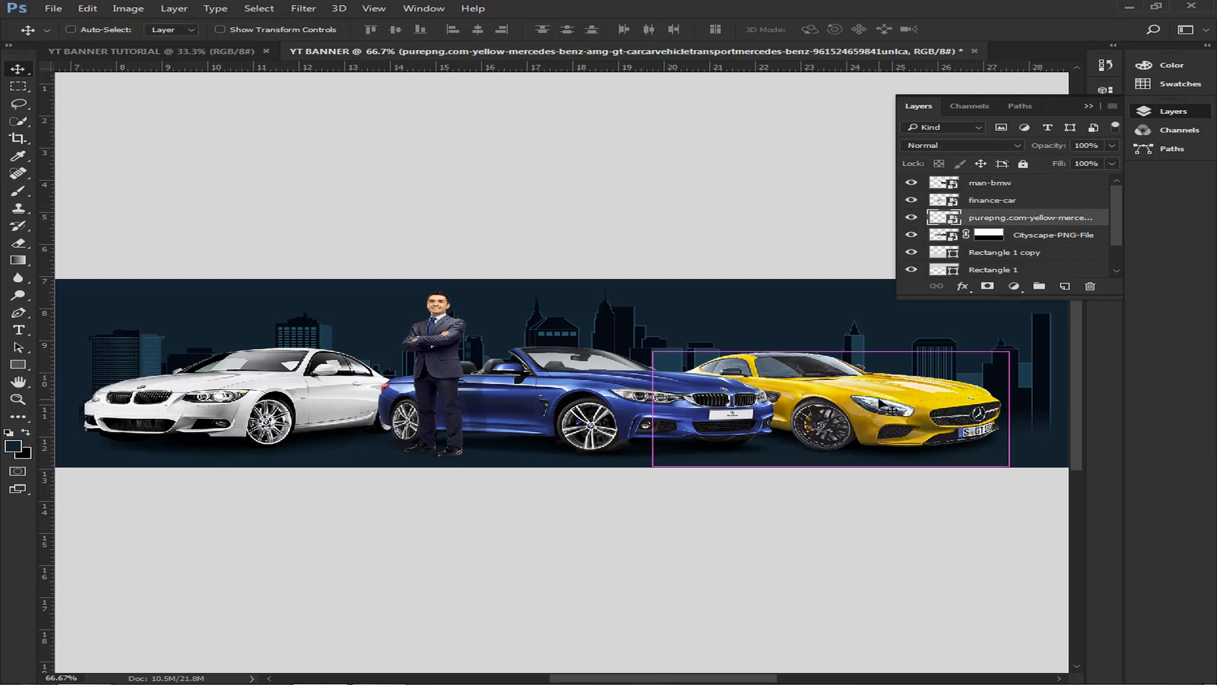
{"action": "key", "text": "ctrl+t"}
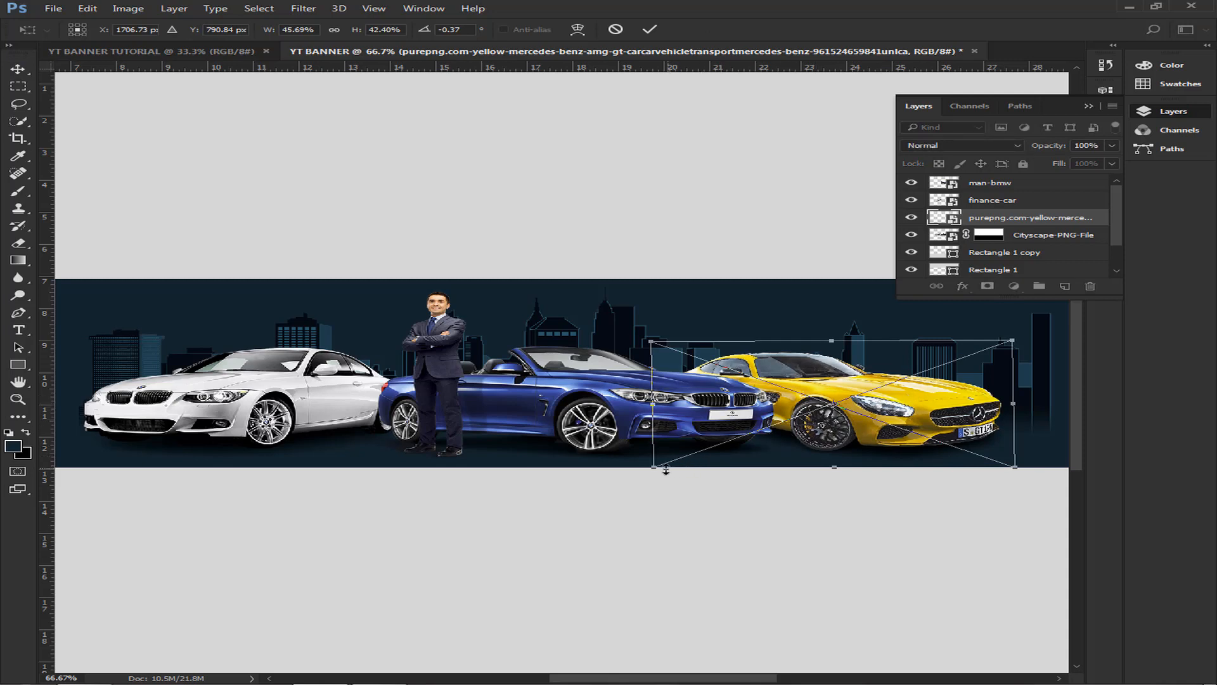
{"action": "left_click_drag", "start_coordinate": [653, 465], "coordinate": [668, 448]}
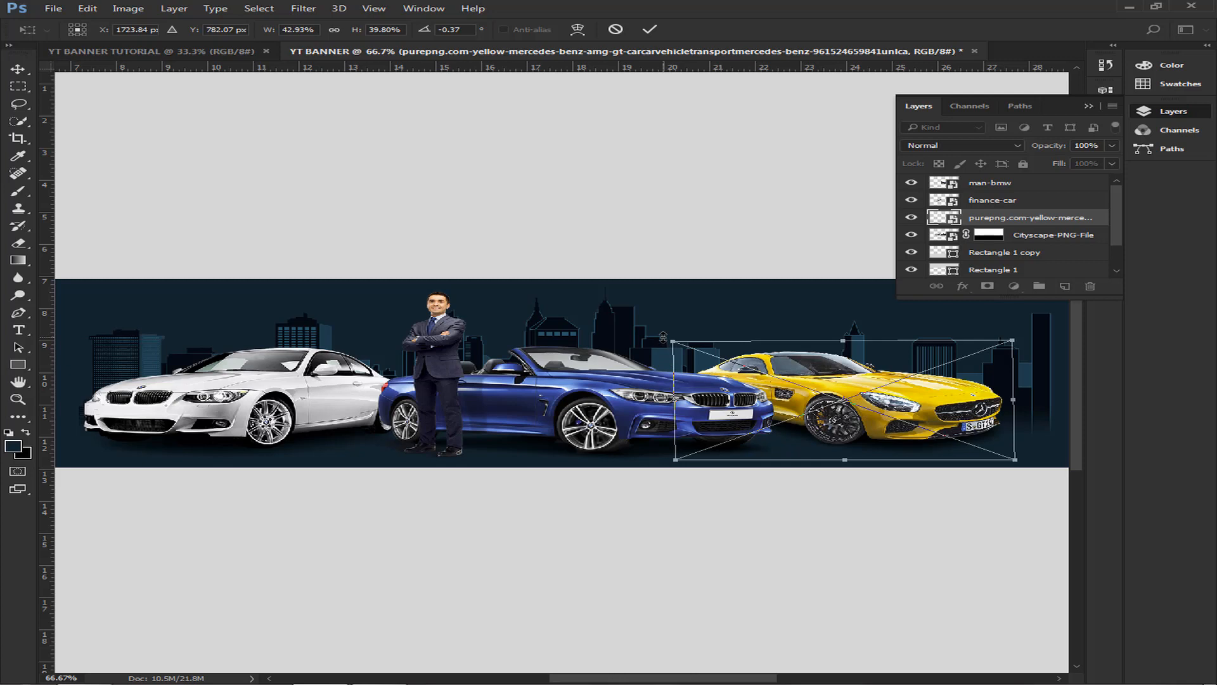
{"action": "left_click_drag", "start_coordinate": [662, 331], "coordinate": [669, 330]}
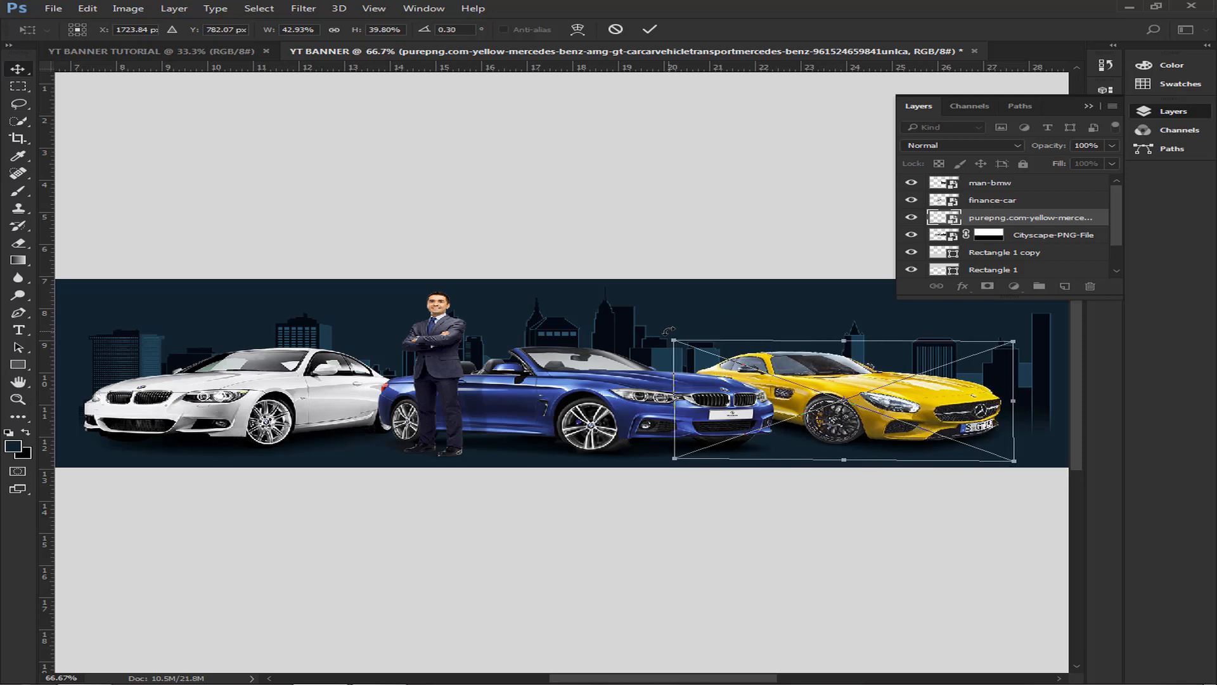
{"action": "key", "text": "Return"}
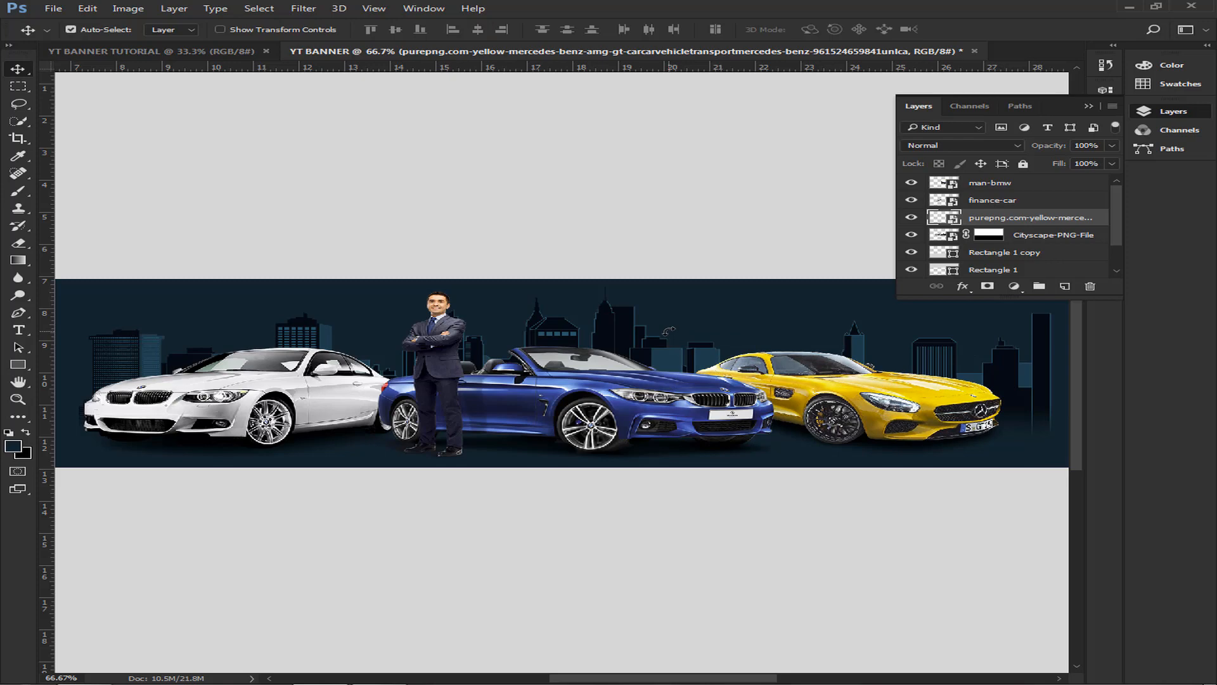
Distort the yellow car by pulling its upper rear corner slightly downward, and apply the transform.
{"action": "key", "text": "ctrl+plus"}
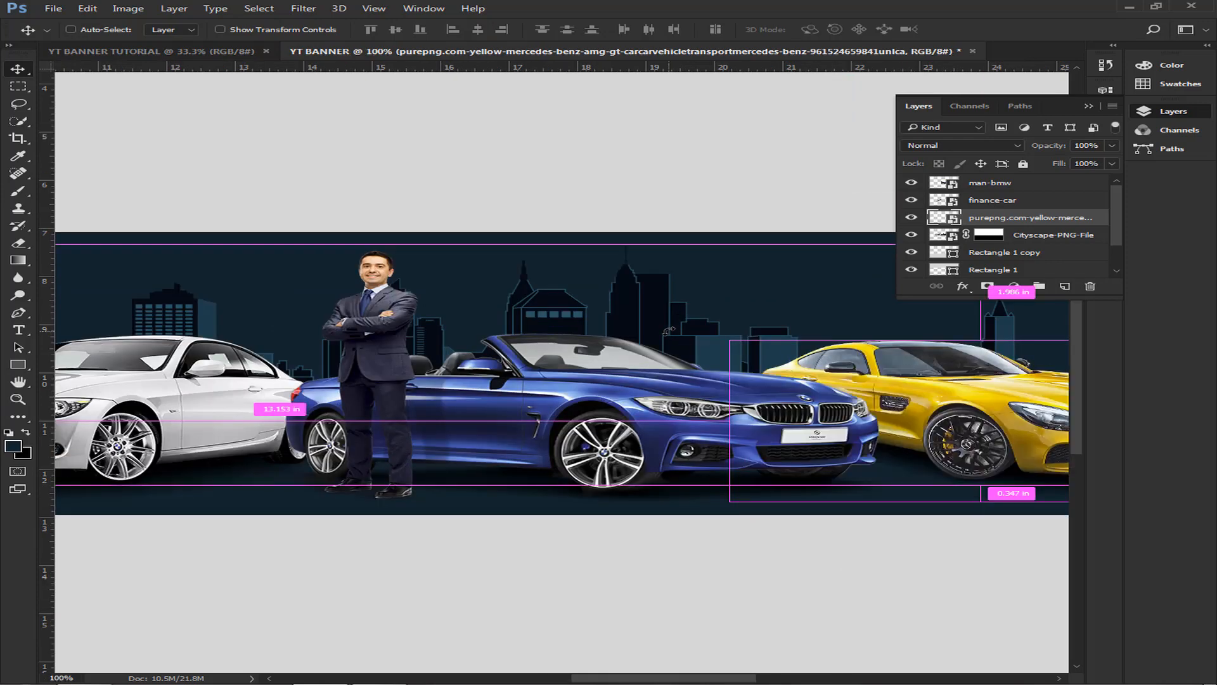
{"action": "key", "text": "ctrl+minus"}
{"action": "key", "text": "ctrl+minus"}
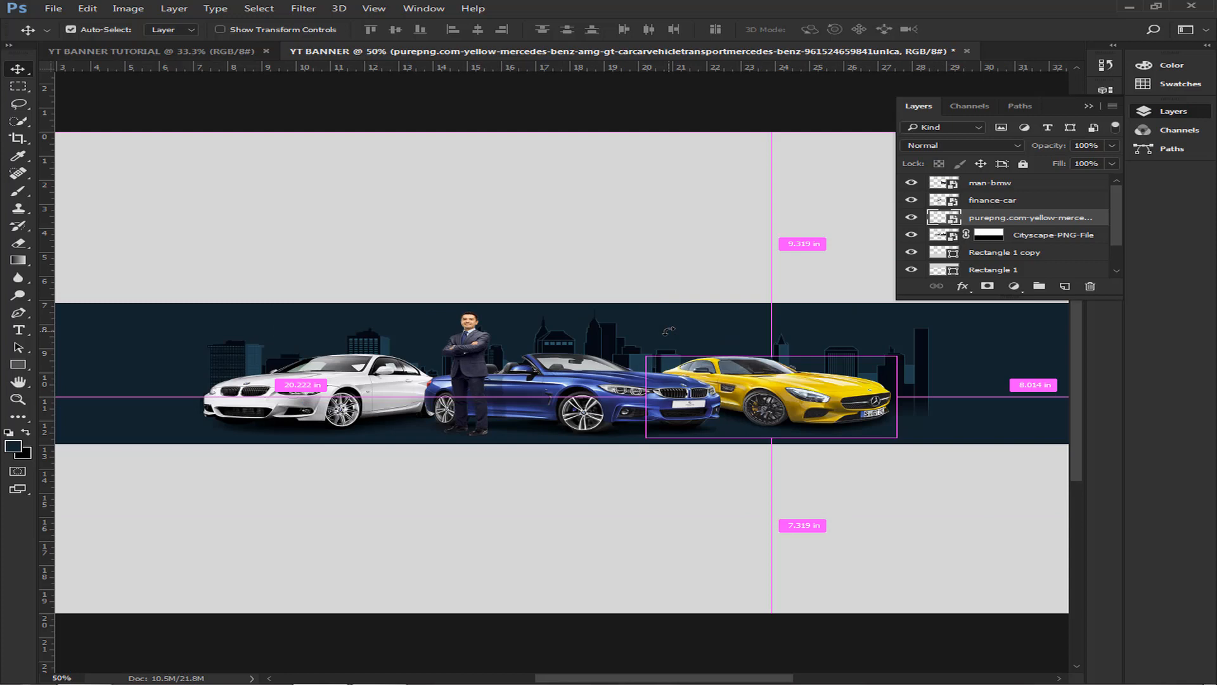
{"action": "key", "text": "ctrl"}
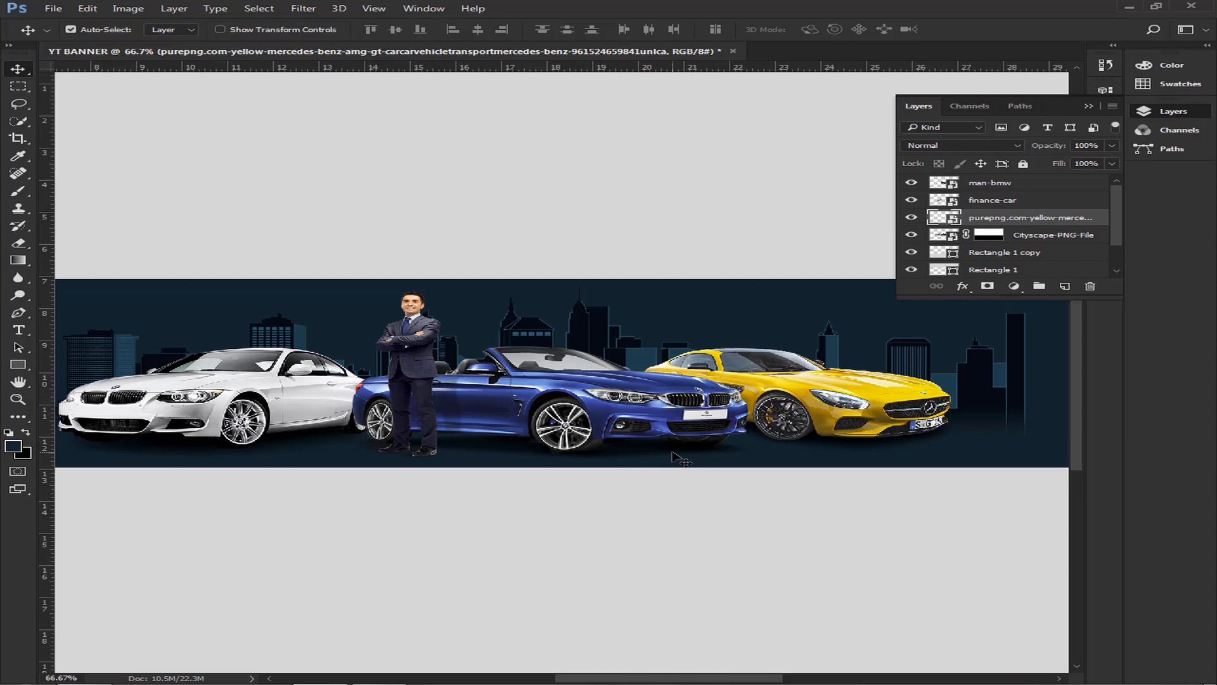
{"action": "left_click", "coordinate": [845, 403]}
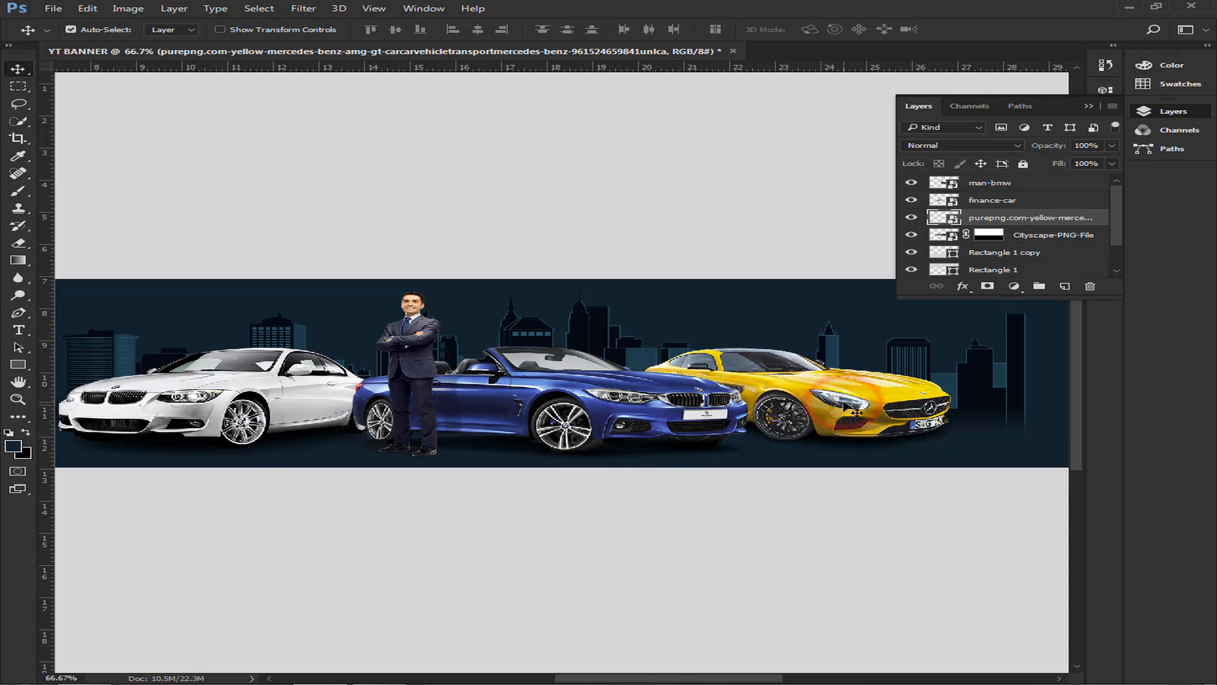
{"action": "key", "text": "ctrl+plus"}
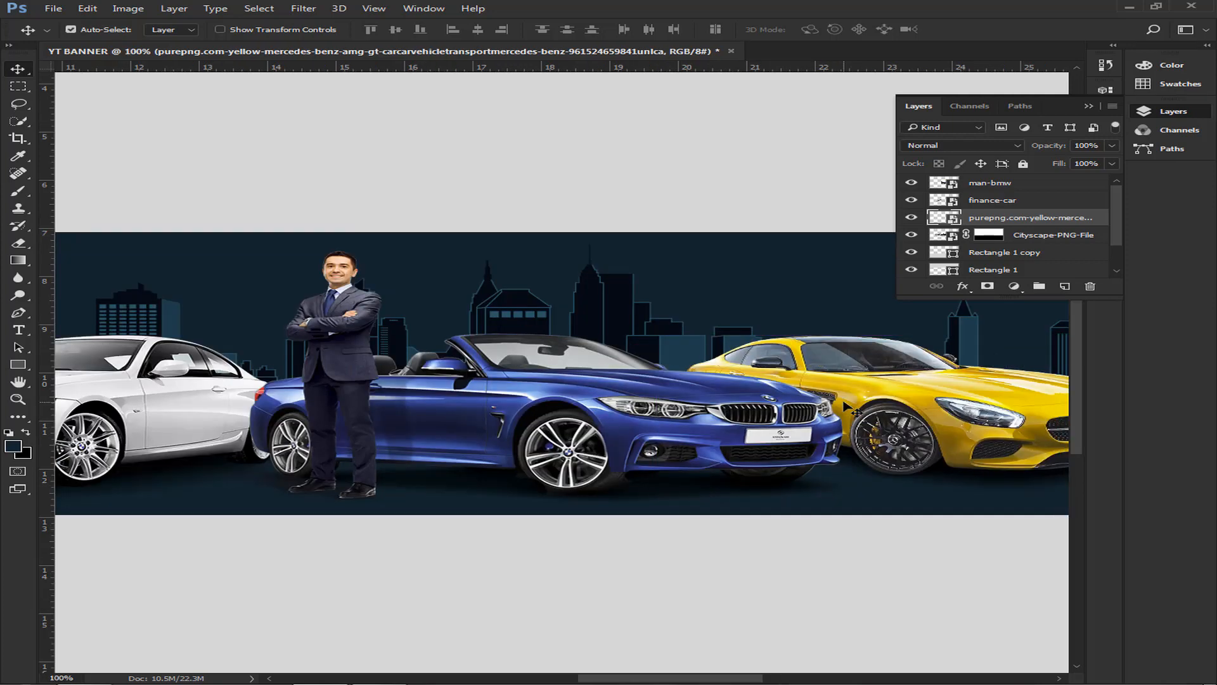
{"action": "left_click_drag", "start_coordinate": [734, 677], "coordinate": [796, 677]}
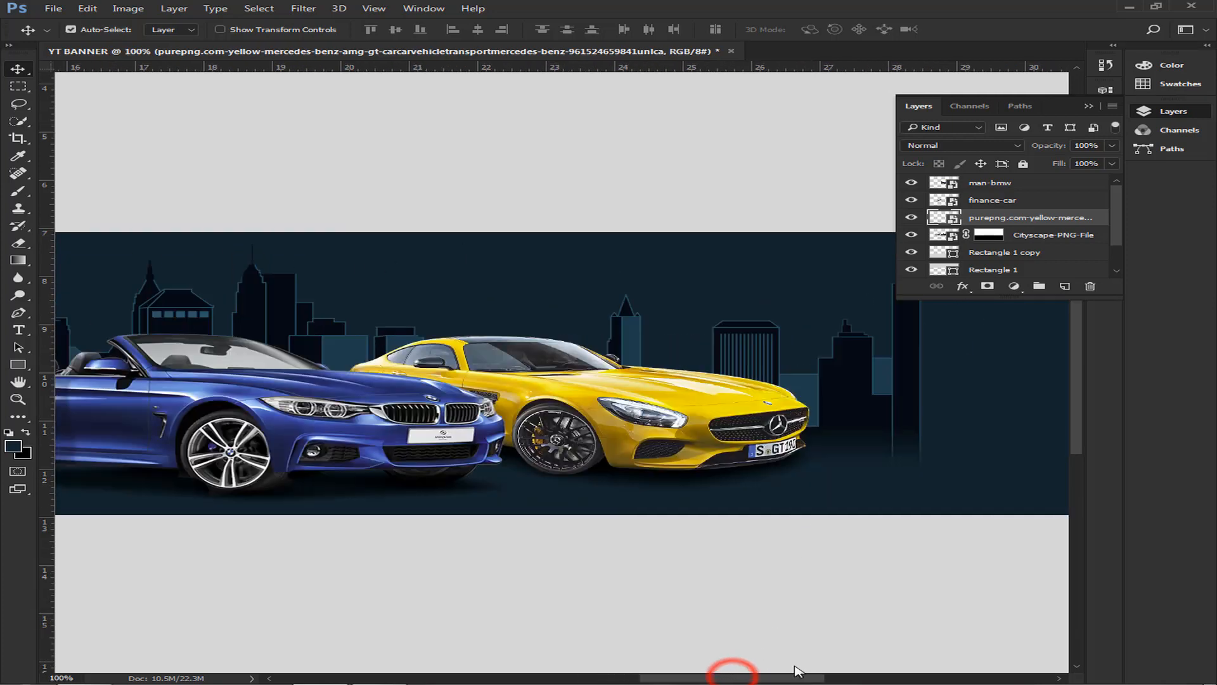
{"action": "left_click", "coordinate": [564, 403], "text": "ctrl"}
{"action": "key", "text": "ctrl+t"}
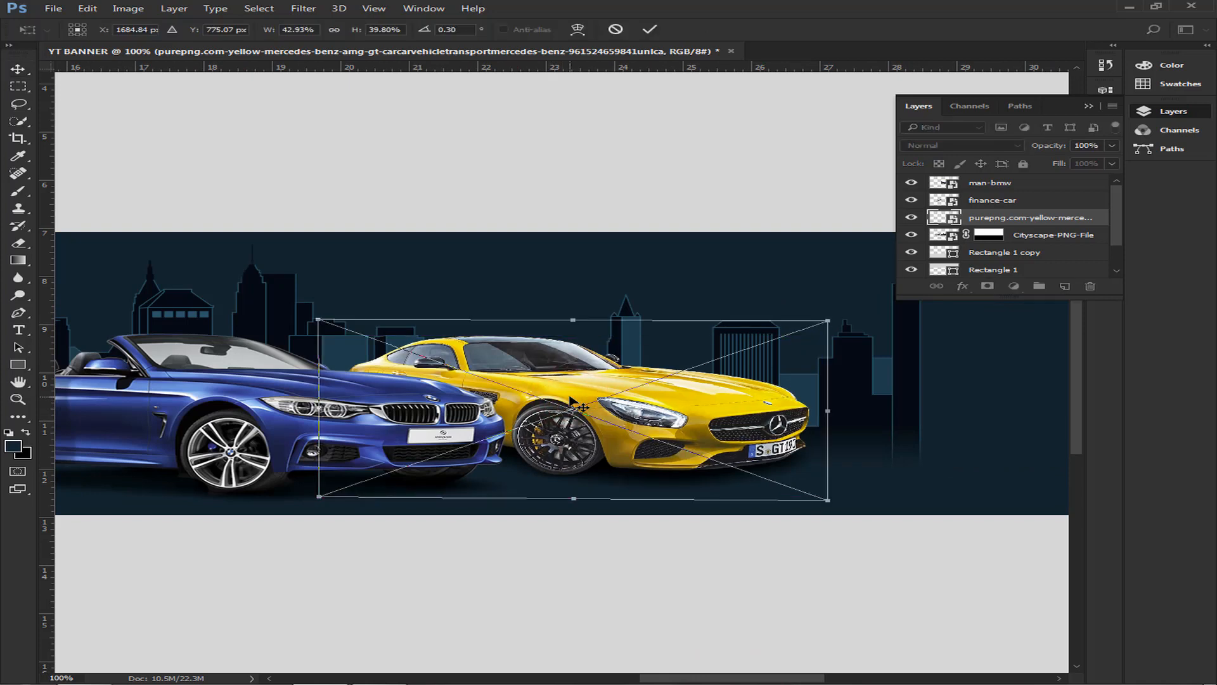
{"action": "left_click", "coordinate": [319, 325]}
{"action": "left_click_drag", "start_coordinate": [319, 324], "coordinate": [323, 335]}
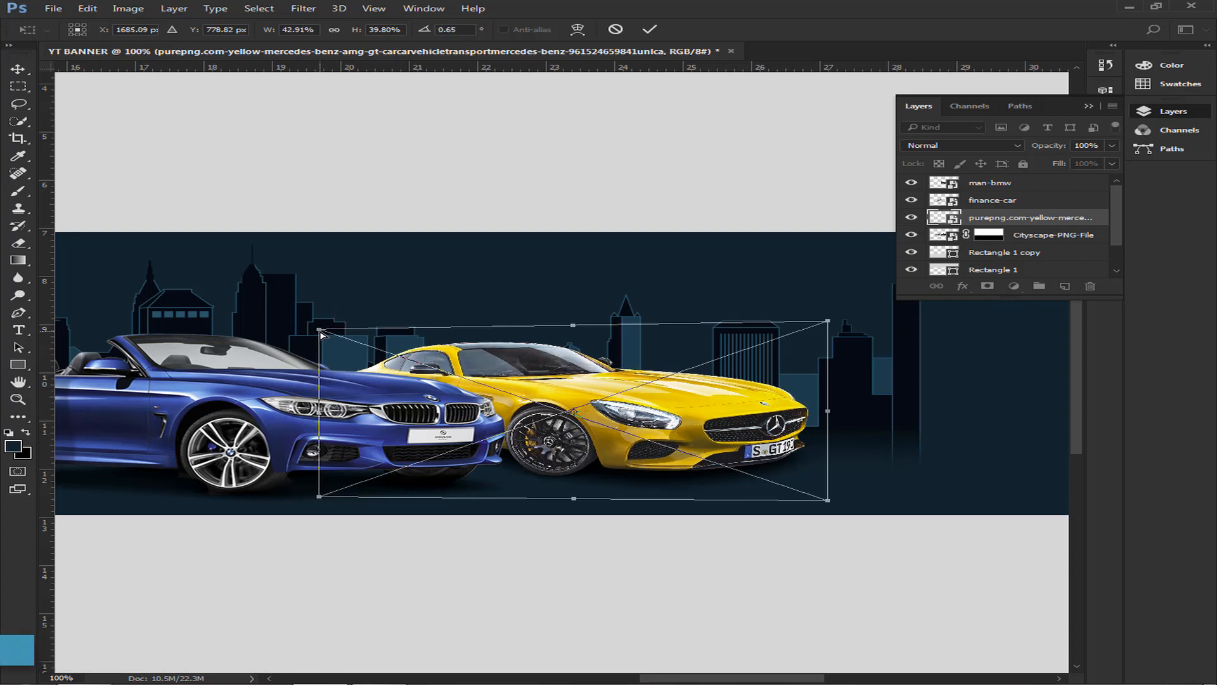
{"action": "key", "text": "Return"}
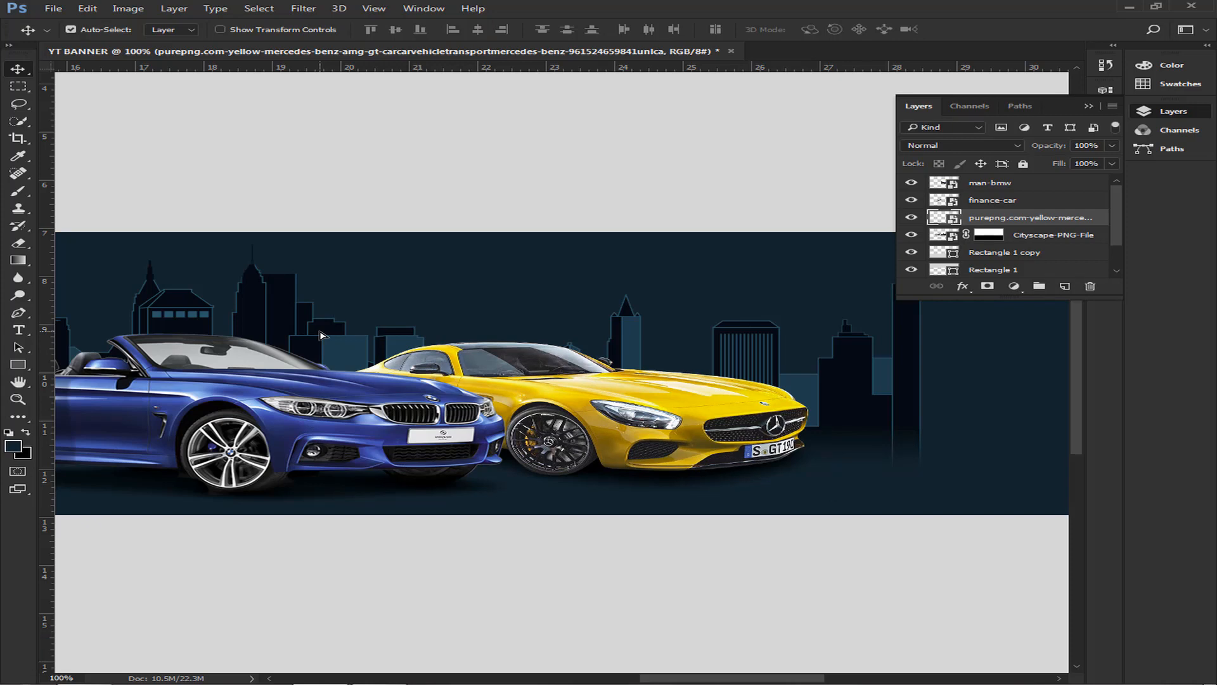
Nudge the man-bmw, finance-car, yellow Mercedes and Cityscape-PNG-File layers together to the right, centring the cars on the dark blue strip.
{"action": "key", "text": "ctrl+minus"}
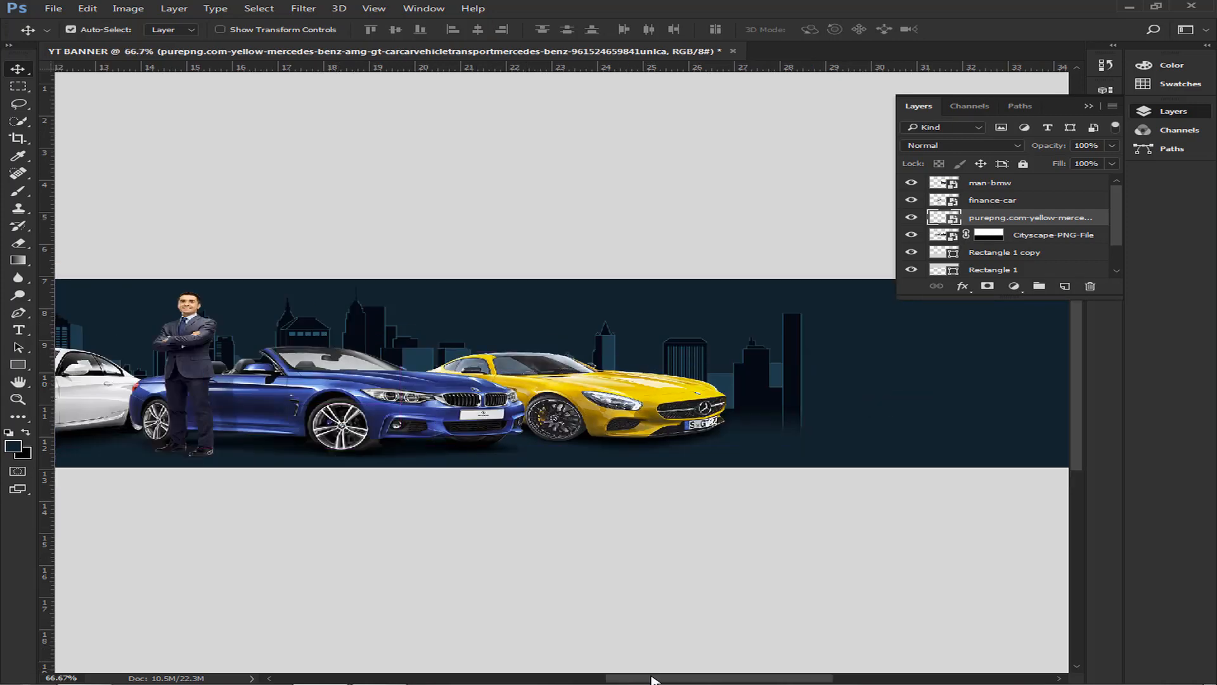
{"action": "left_click_drag", "start_coordinate": [651, 679], "coordinate": [588, 679]}
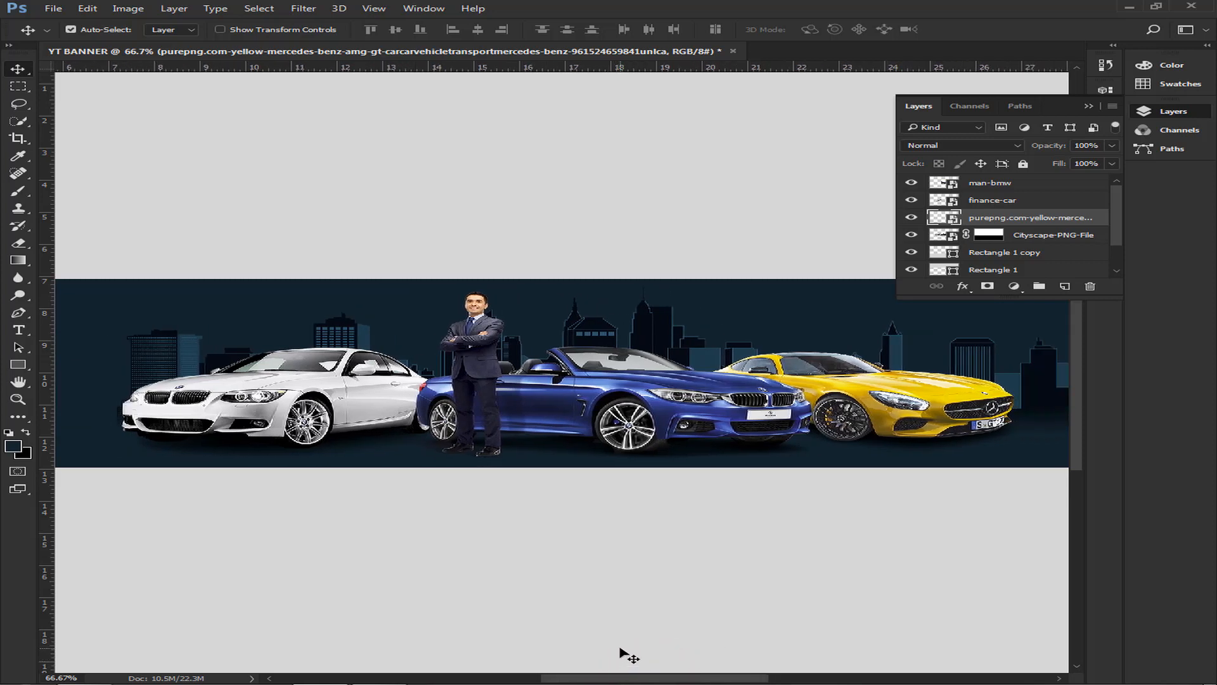
{"action": "left_click", "coordinate": [1051, 236]}
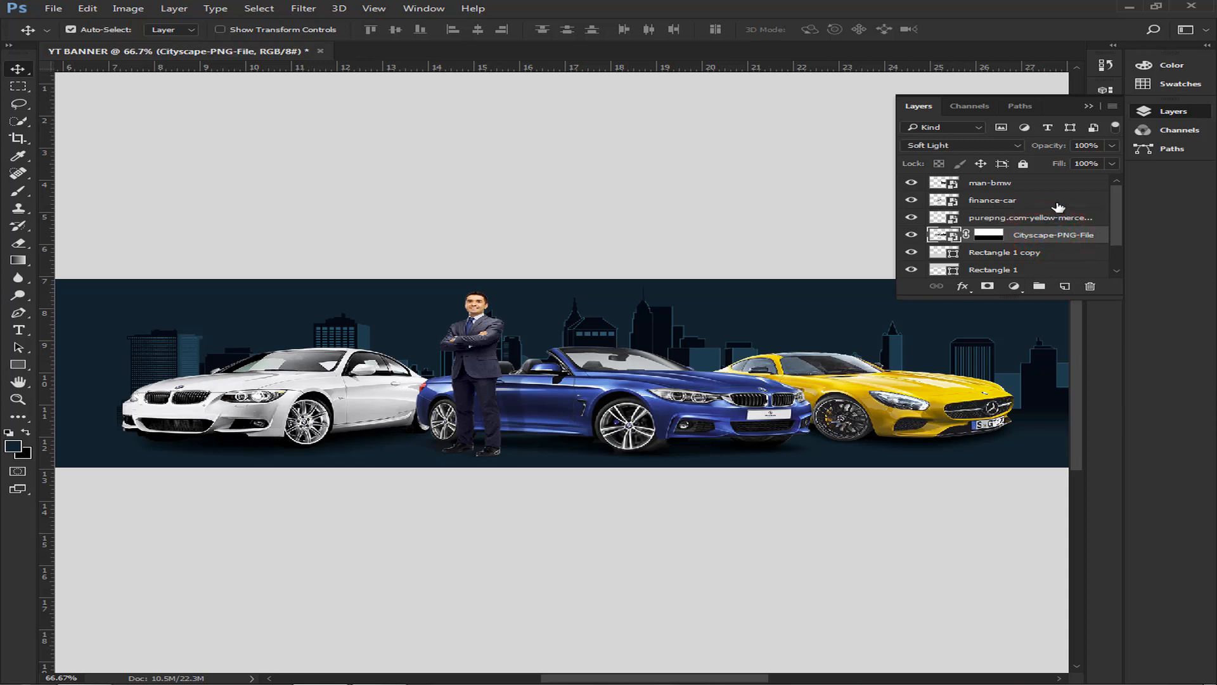
{"action": "left_click", "coordinate": [1047, 184], "text": "shift"}
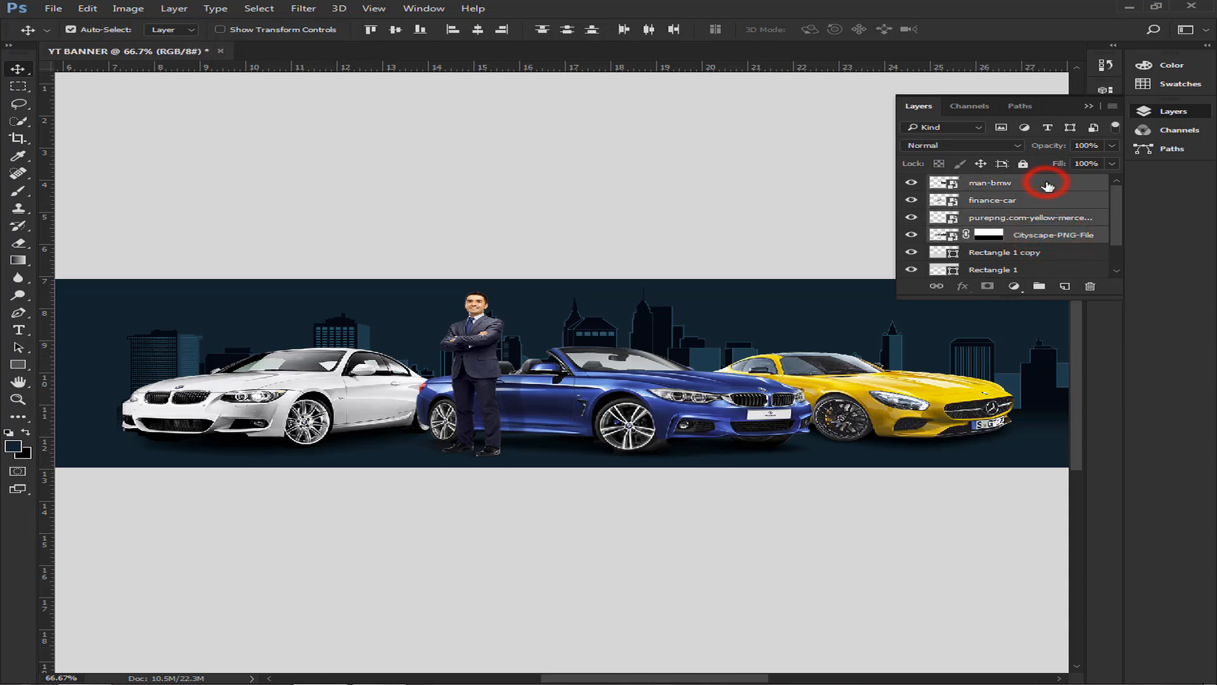
{"action": "key", "text": "ctrl+minus"}
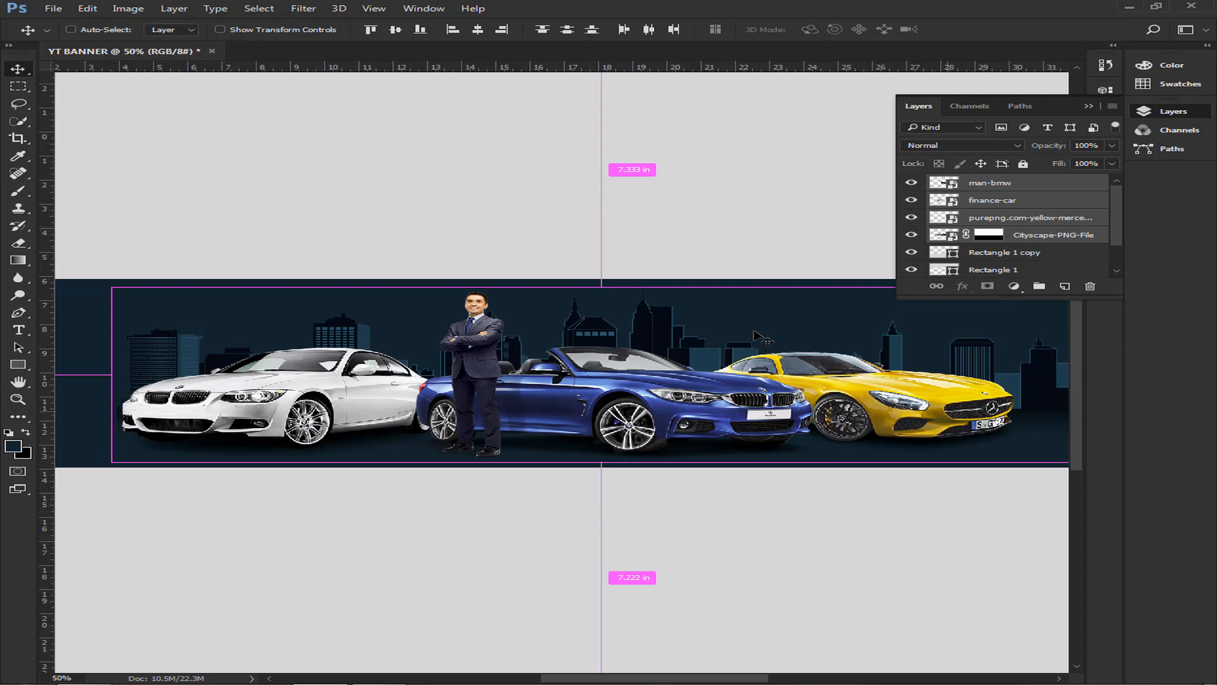
{"action": "key", "text": "ctrl+minus"}
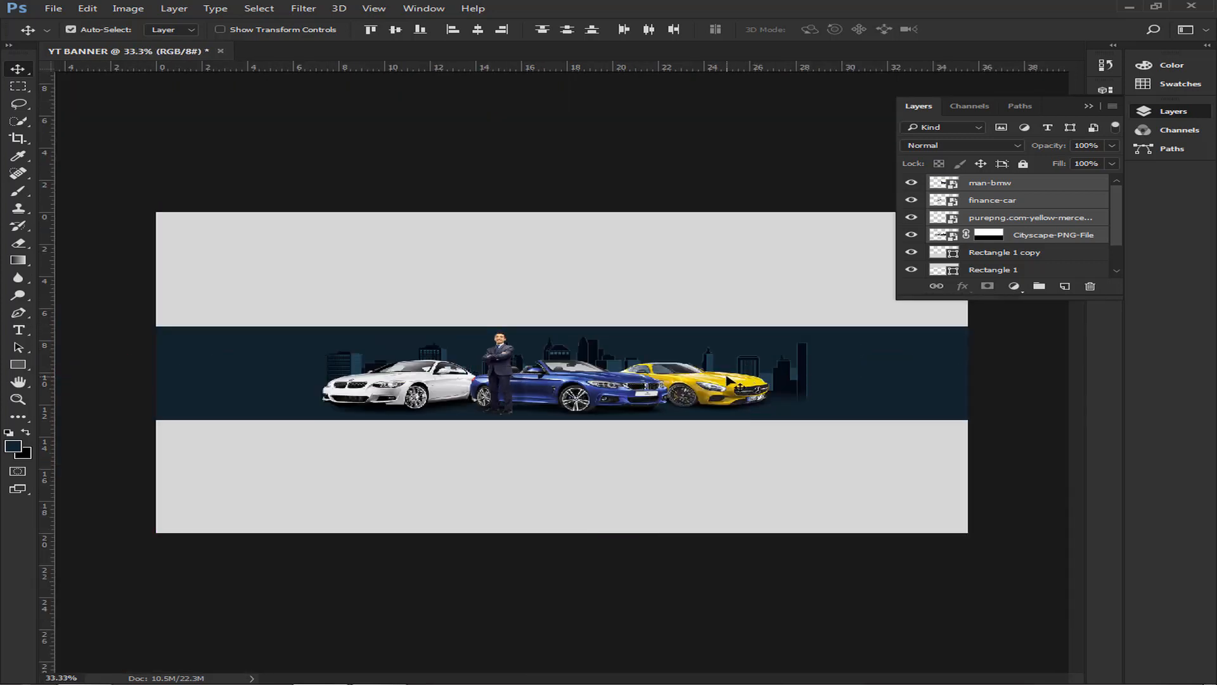
{"action": "key", "text": "Right"}
{"action": "key", "text": "Right"}
{"action": "key", "text": "Right"}
{"action": "key", "text": "Right"}
{"action": "key", "text": "Right"}
{"action": "key", "text": "Right"}
{"action": "key", "text": "Right"}
{"action": "key", "text": "Right"}
{"action": "key", "text": "Right"}
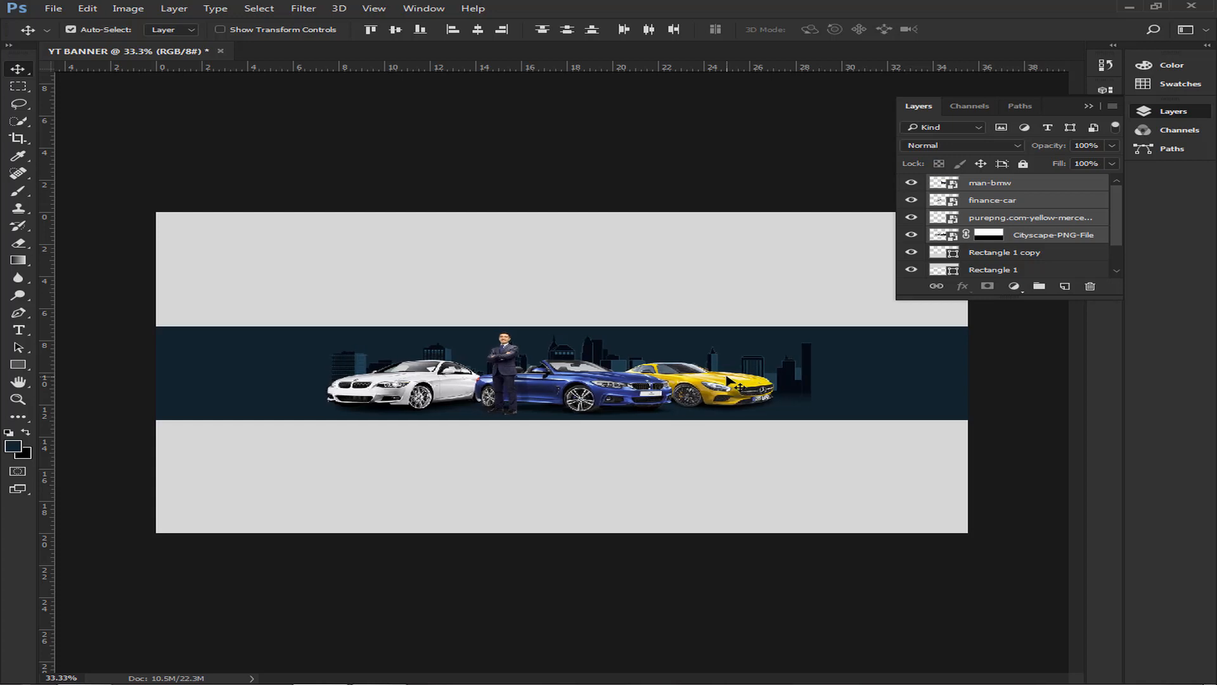
{"action": "key", "text": "Right"}
{"action": "key", "text": "Right"}
{"action": "key", "text": "Right"}
{"action": "key", "text": "Right"}
{"action": "key", "text": "Right"}
{"action": "key", "text": "Right"}
{"action": "key", "text": "Right"}
{"action": "key", "text": "Right"}
{"action": "key", "text": "Right"}
{"action": "key", "text": "Right"}
{"action": "key", "text": "Right"}
{"action": "key", "text": "Right"}
{"action": "key", "text": "Right"}
{"action": "key", "text": "Right"}
{"action": "key", "text": "Right"}
{"action": "key", "text": "Right"}
{"action": "key", "text": "Right"}
{"action": "key", "text": "Right"}
{"action": "key", "text": "Right"}
{"action": "key", "text": "Right"}
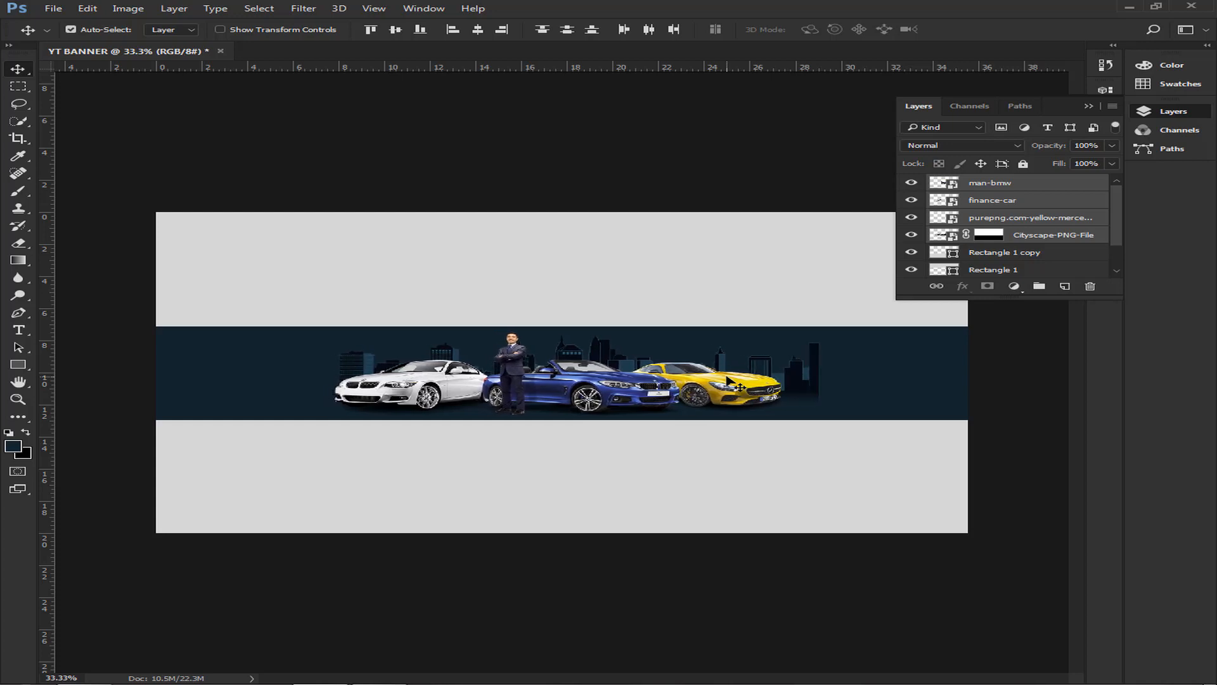
With the man-bmw layer active, set the Type tool's text colour to white (ffffff).
{"action": "left_click", "coordinate": [980, 184]}
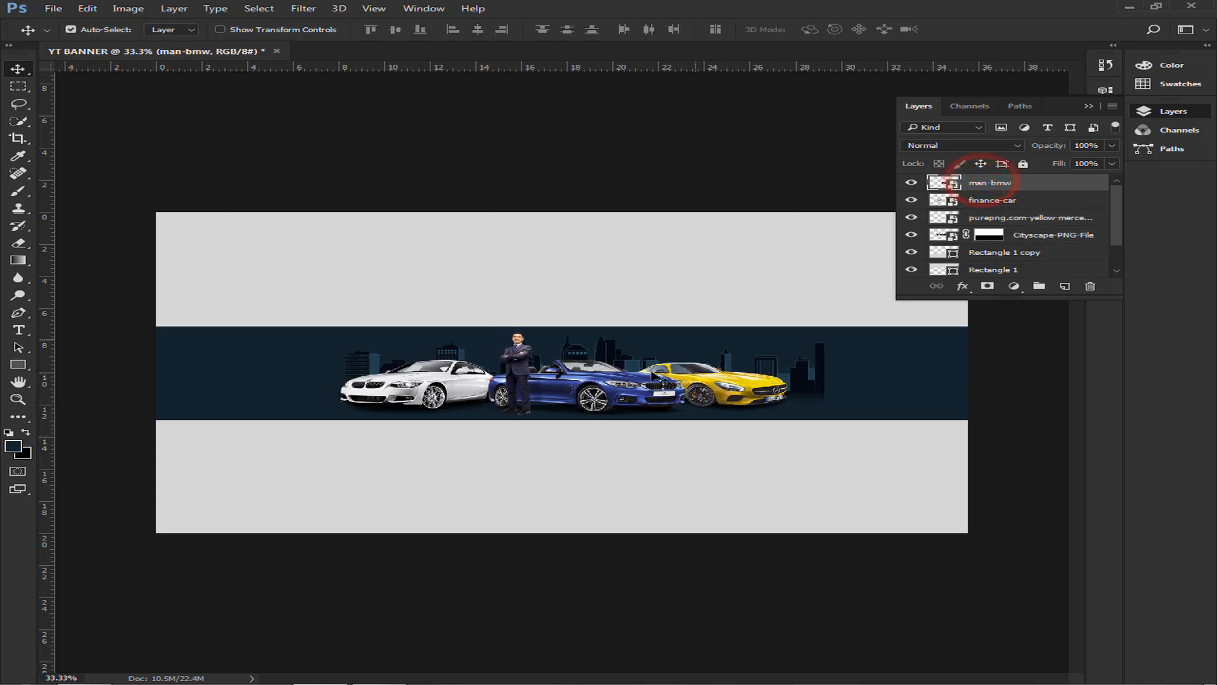
{"action": "key", "text": "ctrl+plus"}
{"action": "key", "text": "ctrl+plus"}
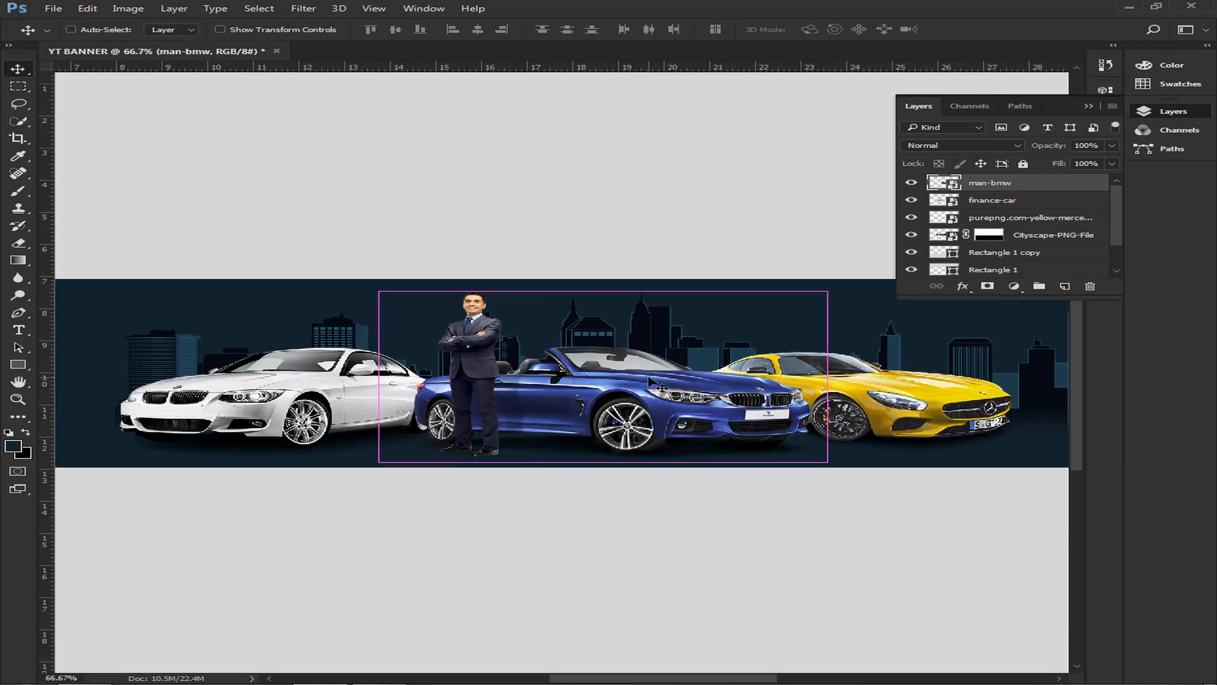
{"action": "key", "text": "ctrl+plus"}
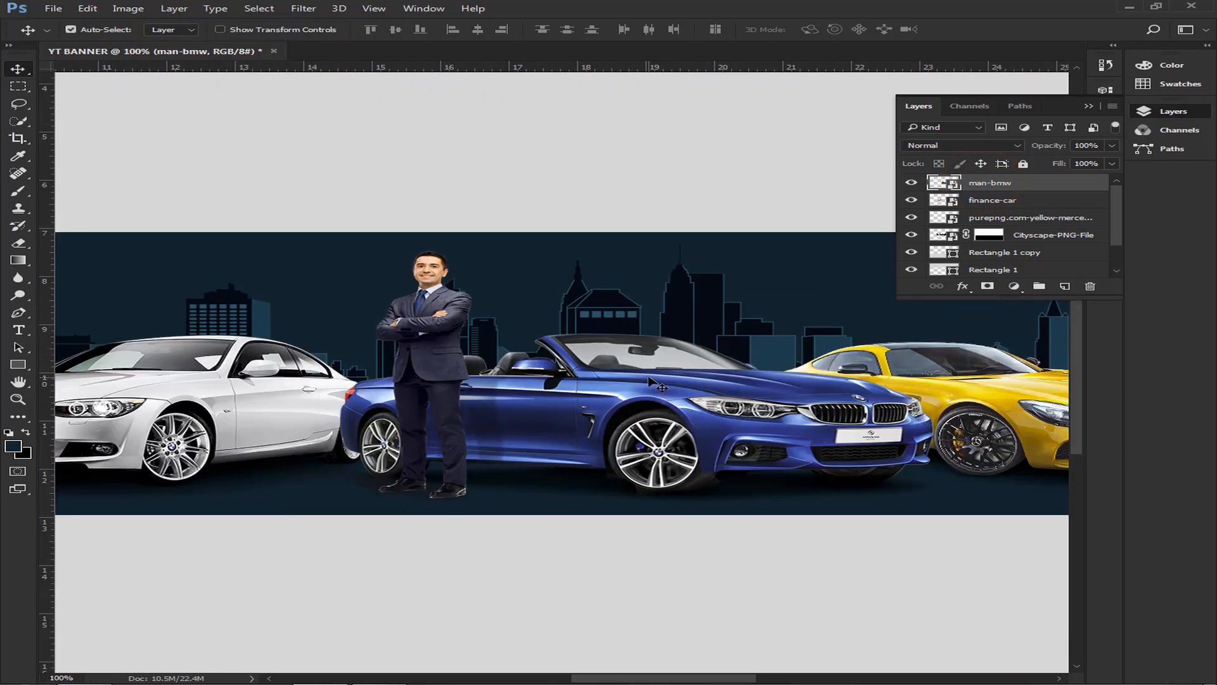
{"action": "left_click_drag", "start_coordinate": [660, 677], "coordinate": [590, 667]}
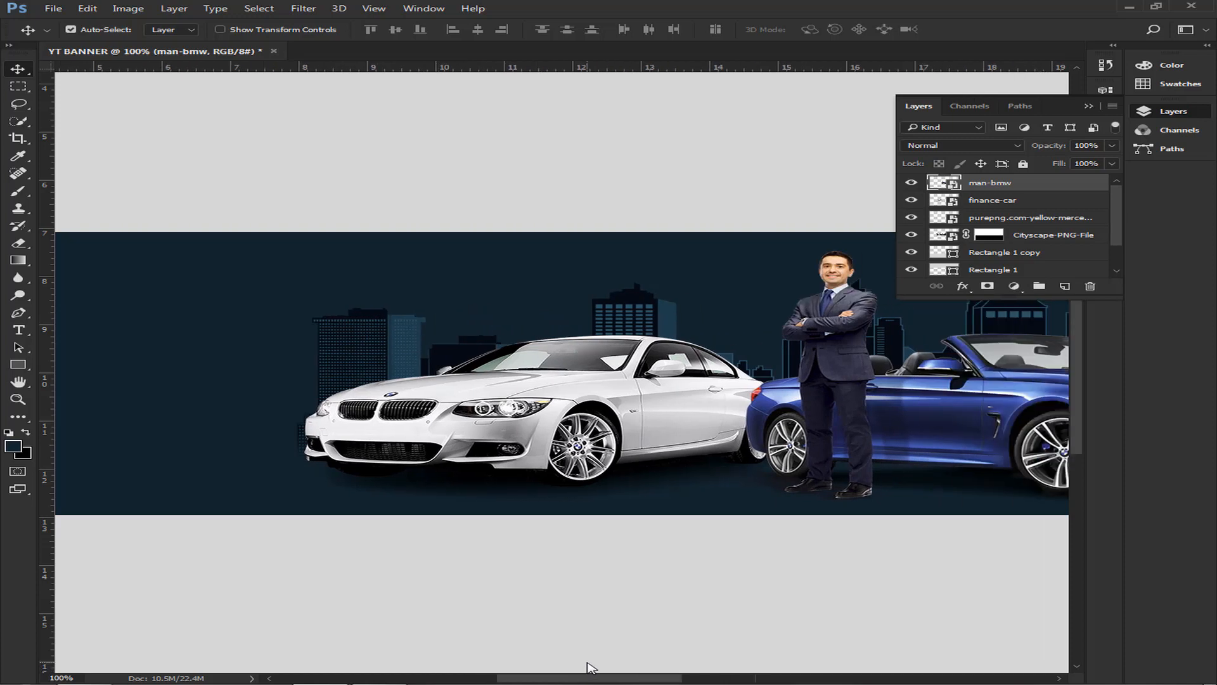
{"action": "left_click_drag", "start_coordinate": [590, 667], "coordinate": [505, 671]}
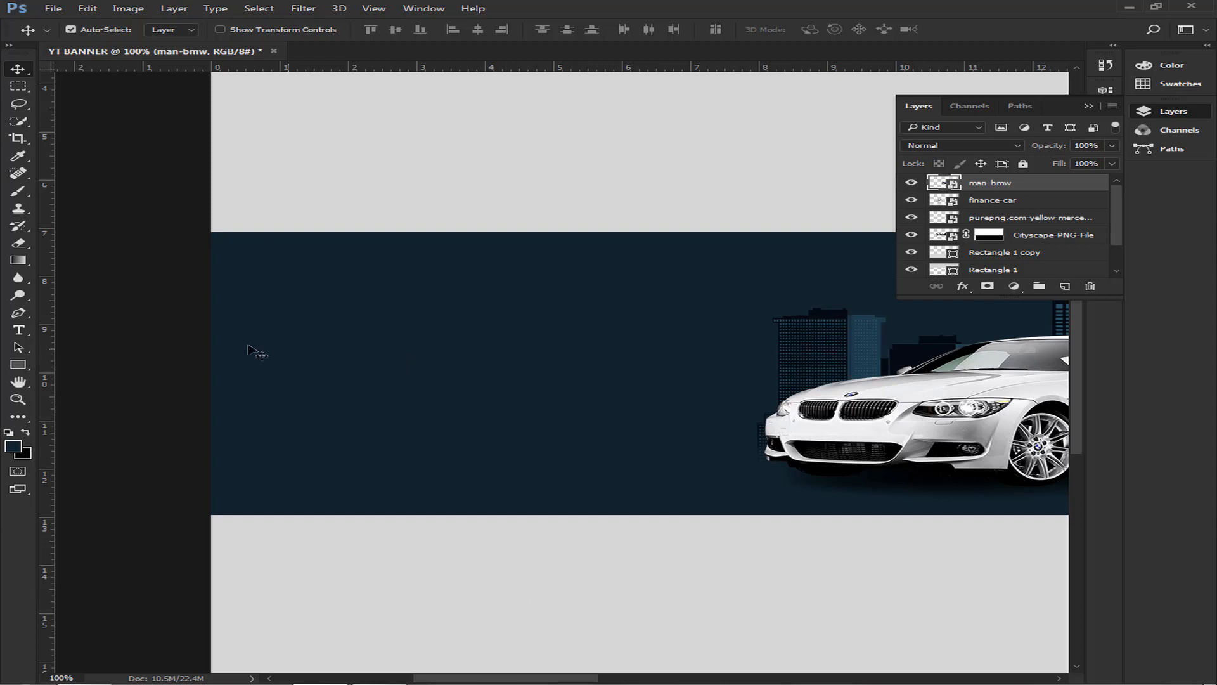
{"action": "left_click", "coordinate": [19, 331]}
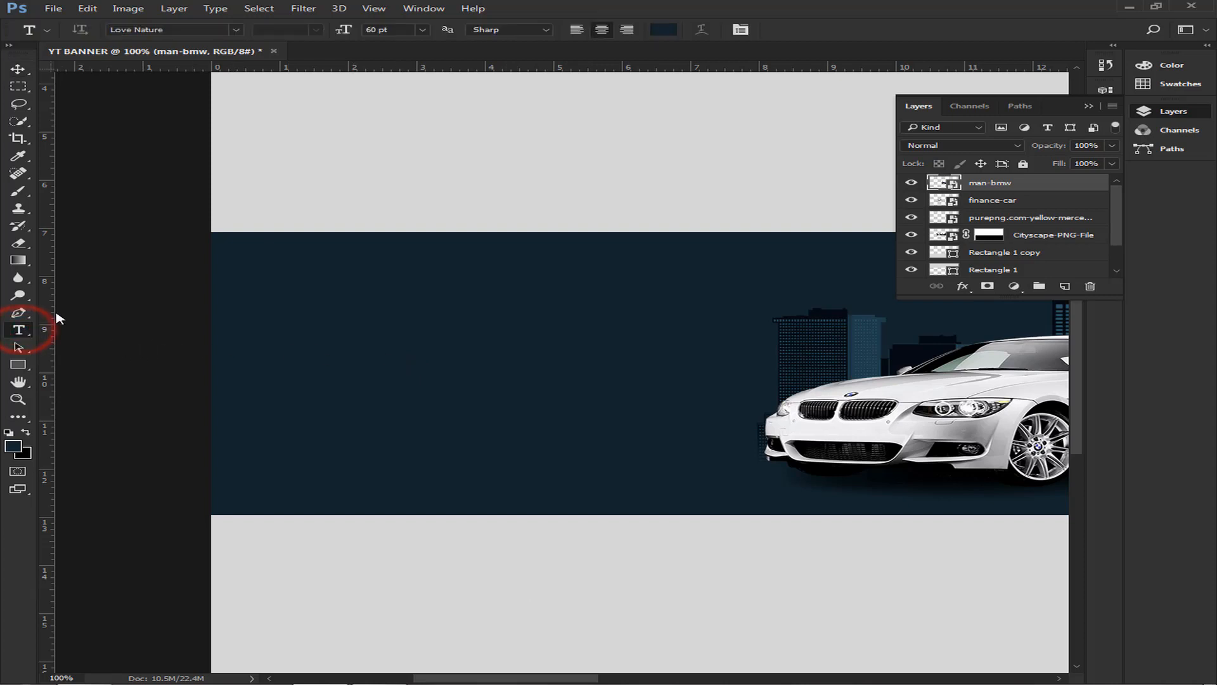
{"action": "left_click", "coordinate": [663, 30]}
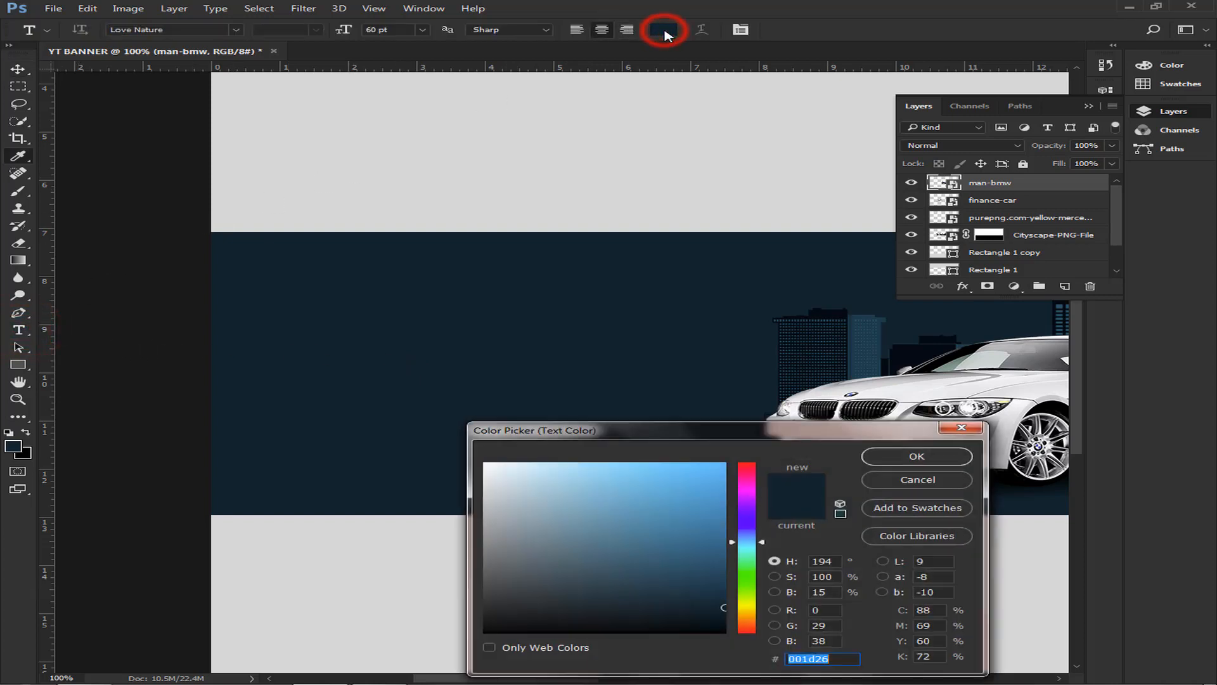
{"action": "left_click_drag", "start_coordinate": [509, 483], "coordinate": [487, 454]}
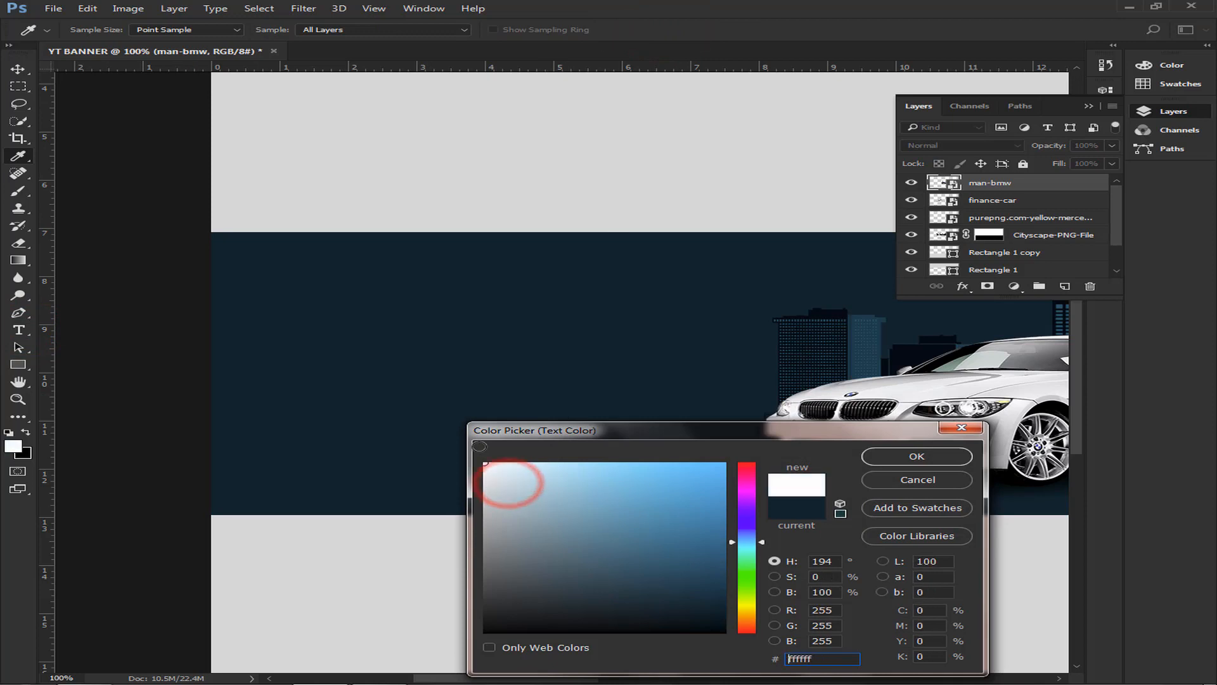
{"action": "left_click", "coordinate": [949, 457]}
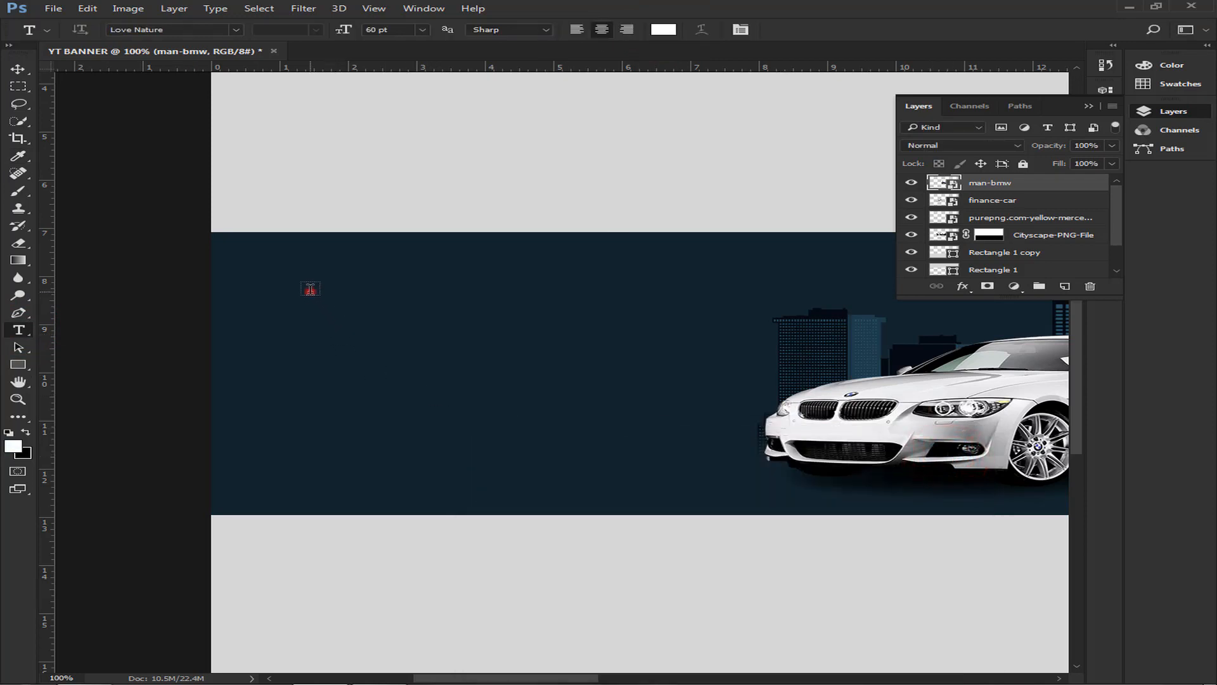
Add the white text INFINITY in 60 pt Love Nature on the dark blue strip and move it slightly right and down.
{"action": "left_click", "coordinate": [310, 289]}
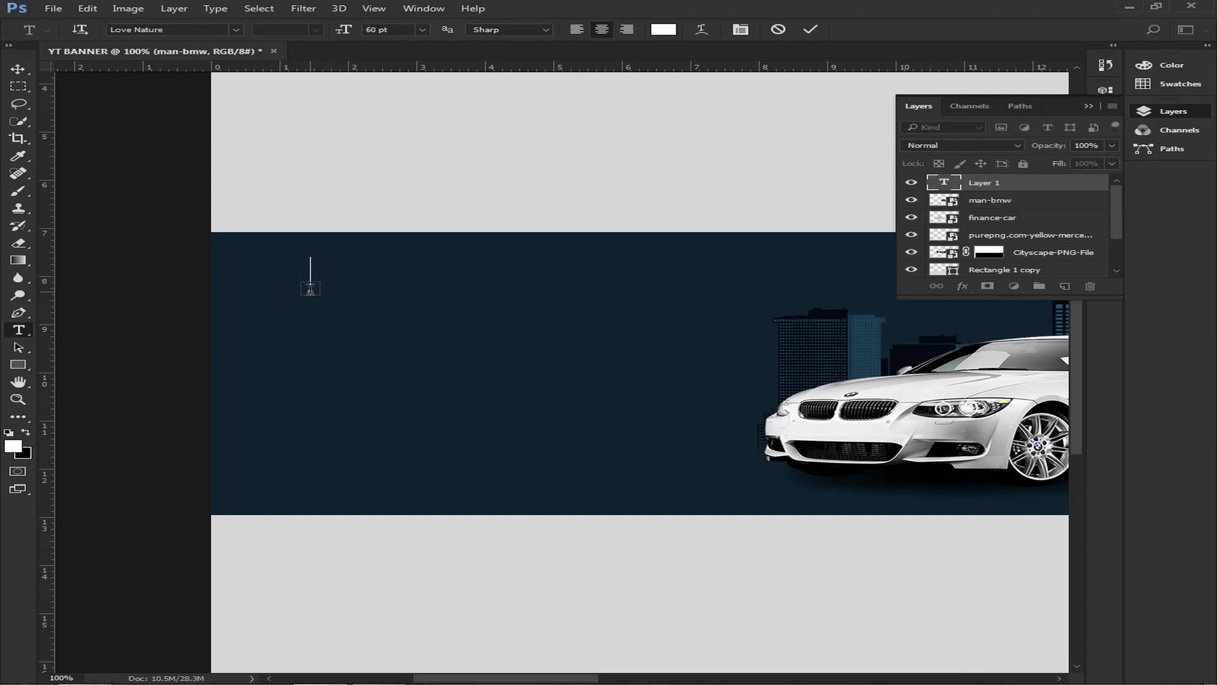
{"action": "type", "text": "IN"}
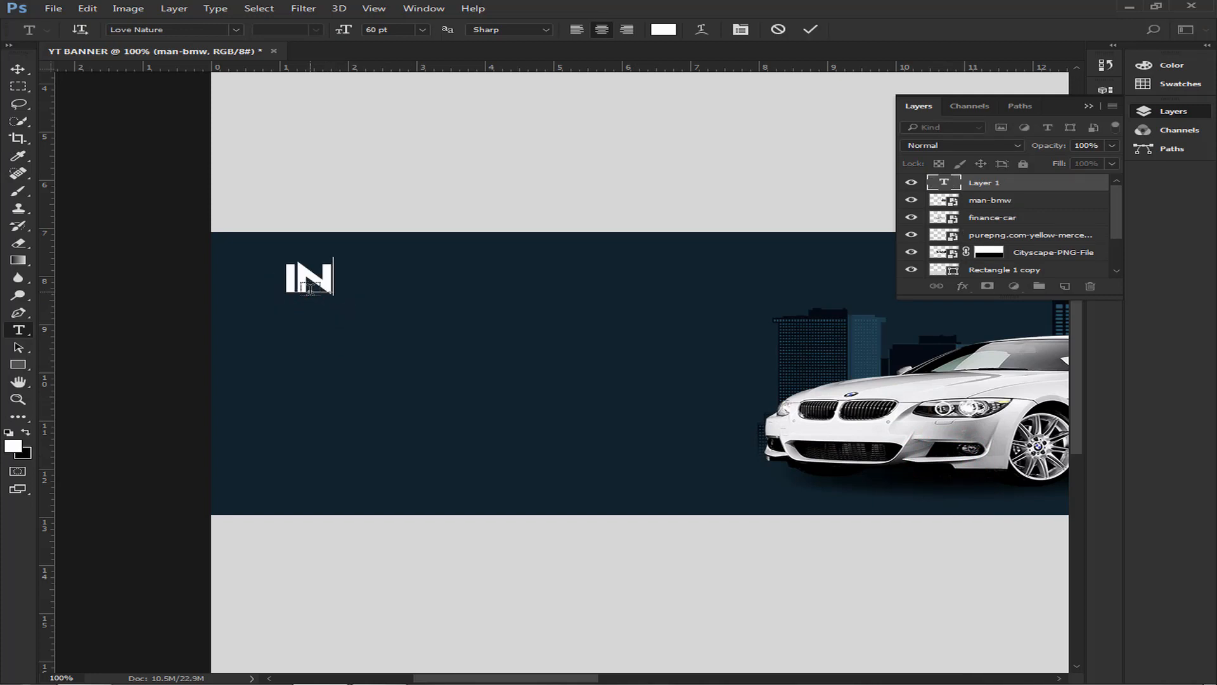
{"action": "type", "text": "FINITY"}
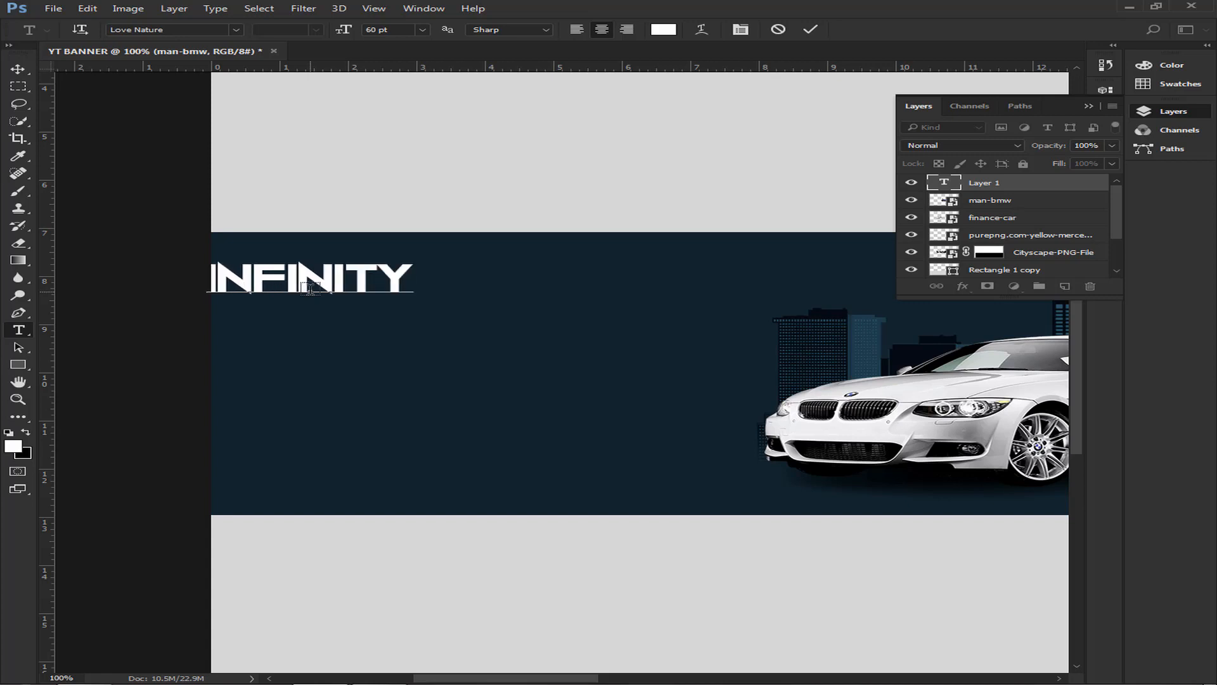
{"action": "left_click", "coordinate": [18, 69]}
{"action": "left_click_drag", "start_coordinate": [317, 279], "coordinate": [437, 295]}
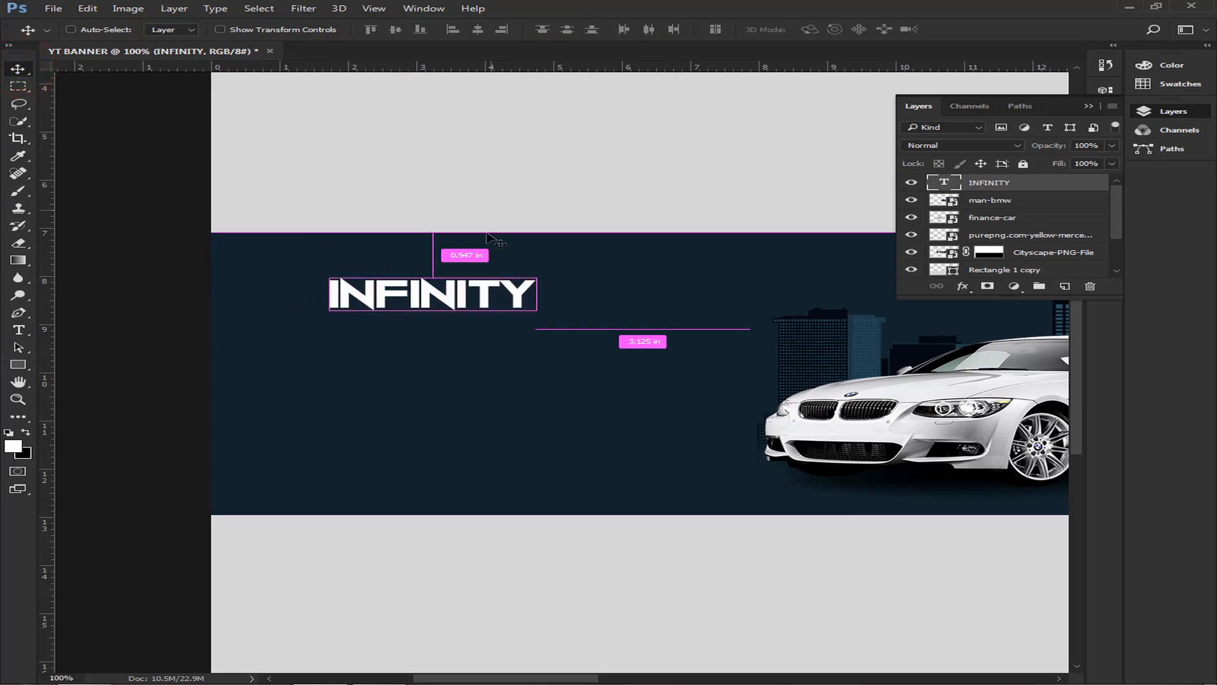
Scale the INFINITY text up to about 204% in width and height, nudge it right to X 267 px, and apply the transform.
{"action": "key", "text": "ctrl+t"}
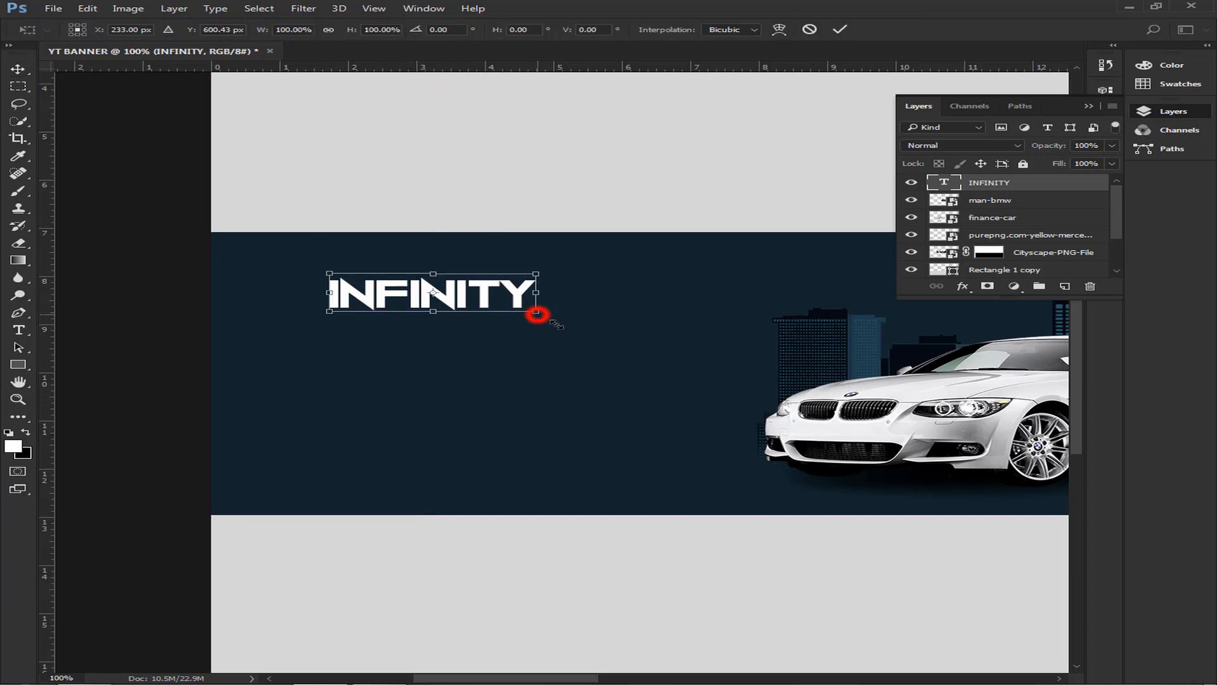
{"action": "left_click_drag", "start_coordinate": [537, 312], "coordinate": [635, 359]}
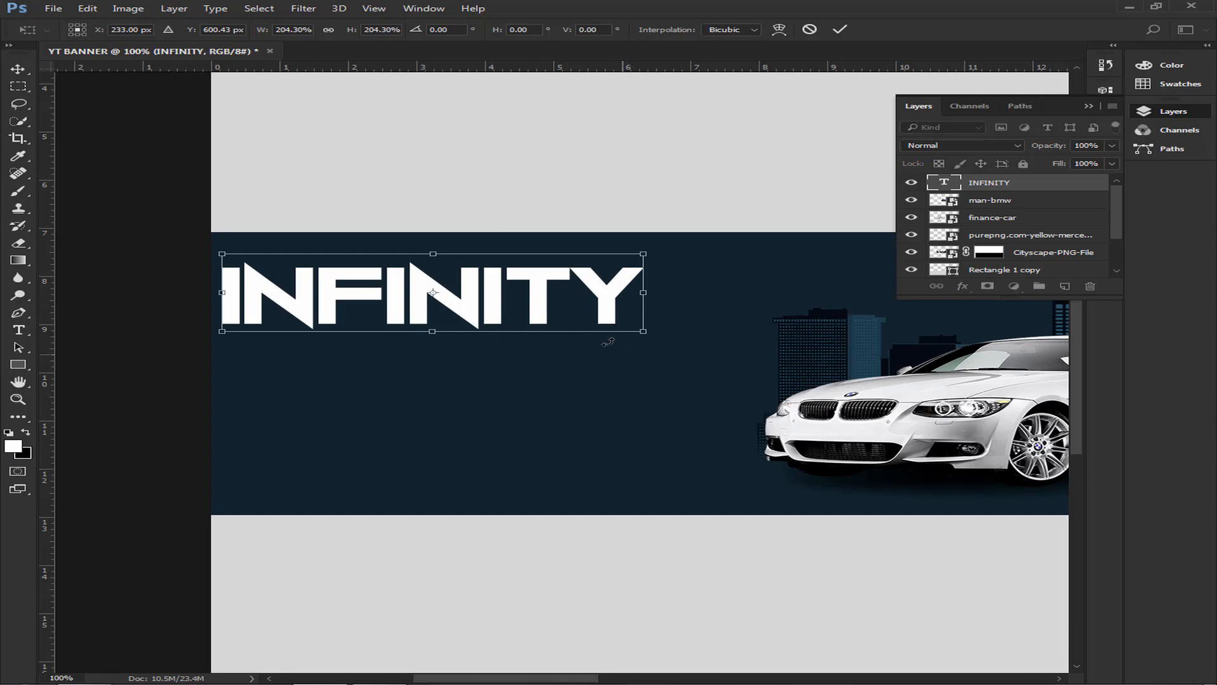
{"action": "key", "text": "Right"}
{"action": "key", "text": "Right"}
{"action": "key", "text": "Right"}
{"action": "key", "text": "Right"}
{"action": "key", "text": "Right"}
{"action": "key", "text": "Right"}
{"action": "key", "text": "Right"}
{"action": "key", "text": "Right"}
{"action": "key", "text": "Right"}
{"action": "key", "text": "Right"}
{"action": "key", "text": "Right"}
{"action": "key", "text": "Right"}
{"action": "key", "text": "Right"}
{"action": "key", "text": "Right"}
{"action": "key", "text": "Right"}
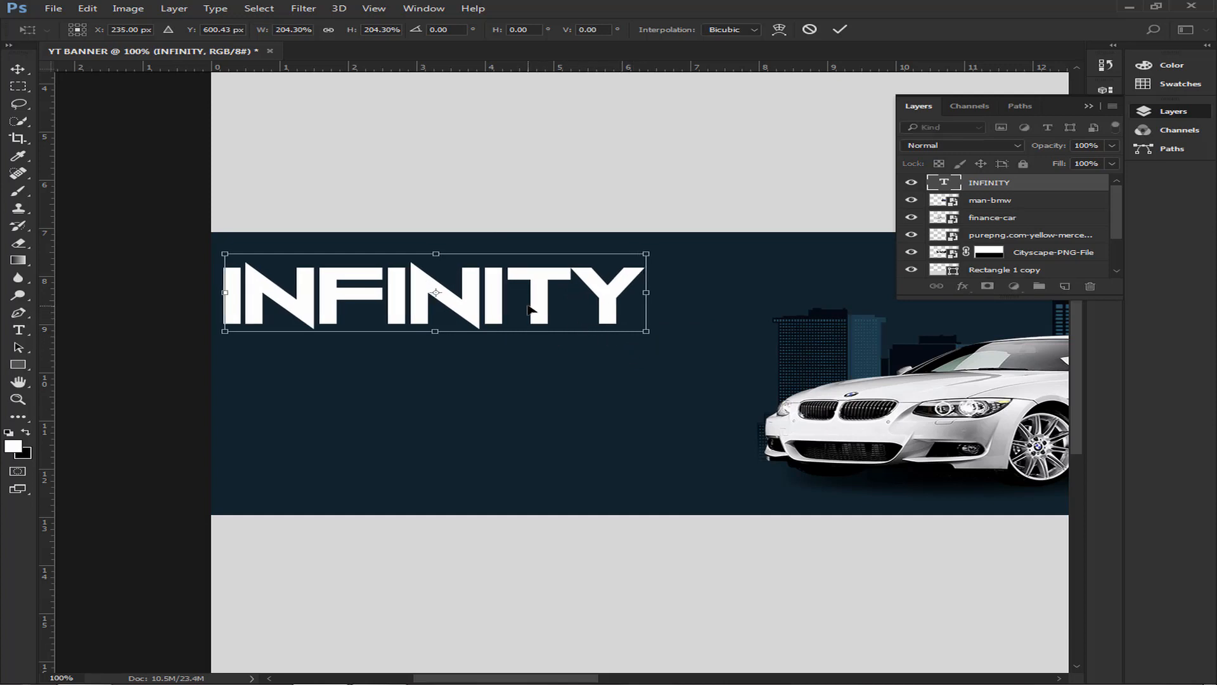
{"action": "key", "text": "Right"}
{"action": "key", "text": "Right"}
{"action": "key", "text": "Right"}
{"action": "key", "text": "Right"}
{"action": "key", "text": "Right"}
{"action": "key", "text": "Right"}
{"action": "key", "text": "shift+Right"}
{"action": "key", "text": "shift+Right"}
{"action": "key", "text": "shift+Right"}
{"action": "key", "text": "shift+Right"}
{"action": "key", "text": "shift+Right"}
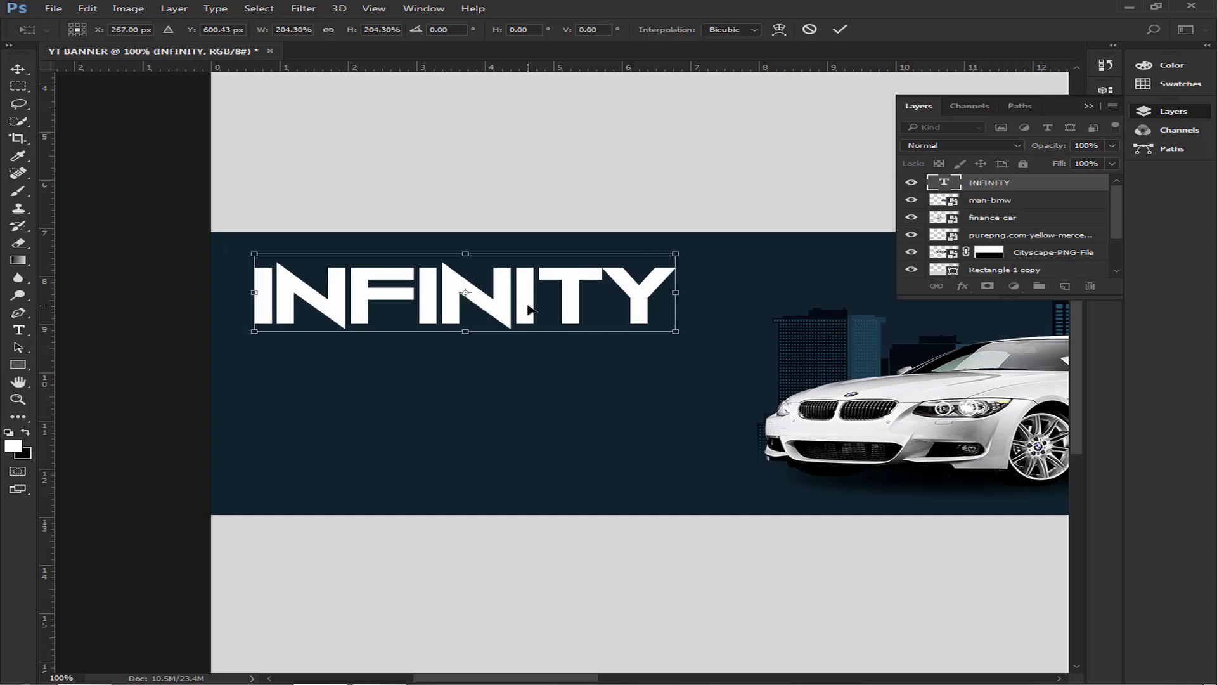
{"action": "key", "text": "Return"}
Add the text "motors" below INFINITY, shift it right under the title, and enlarge it to about 93.56 pt.
{"action": "key", "text": "t"}
{"action": "left_click", "coordinate": [305, 383]}
{"action": "type", "text": "MOTORS"}
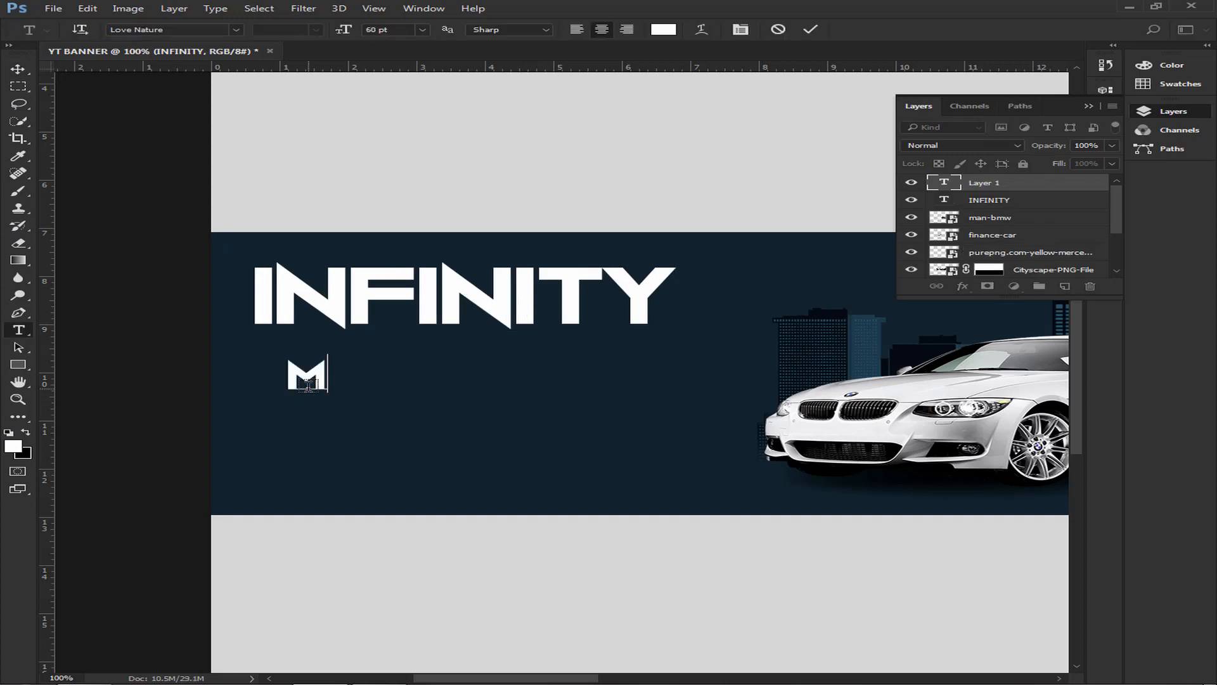
{"action": "left_click", "coordinate": [17, 69]}
{"action": "left_click_drag", "start_coordinate": [293, 366], "coordinate": [400, 372]}
{"action": "key", "text": "ctrl+t"}
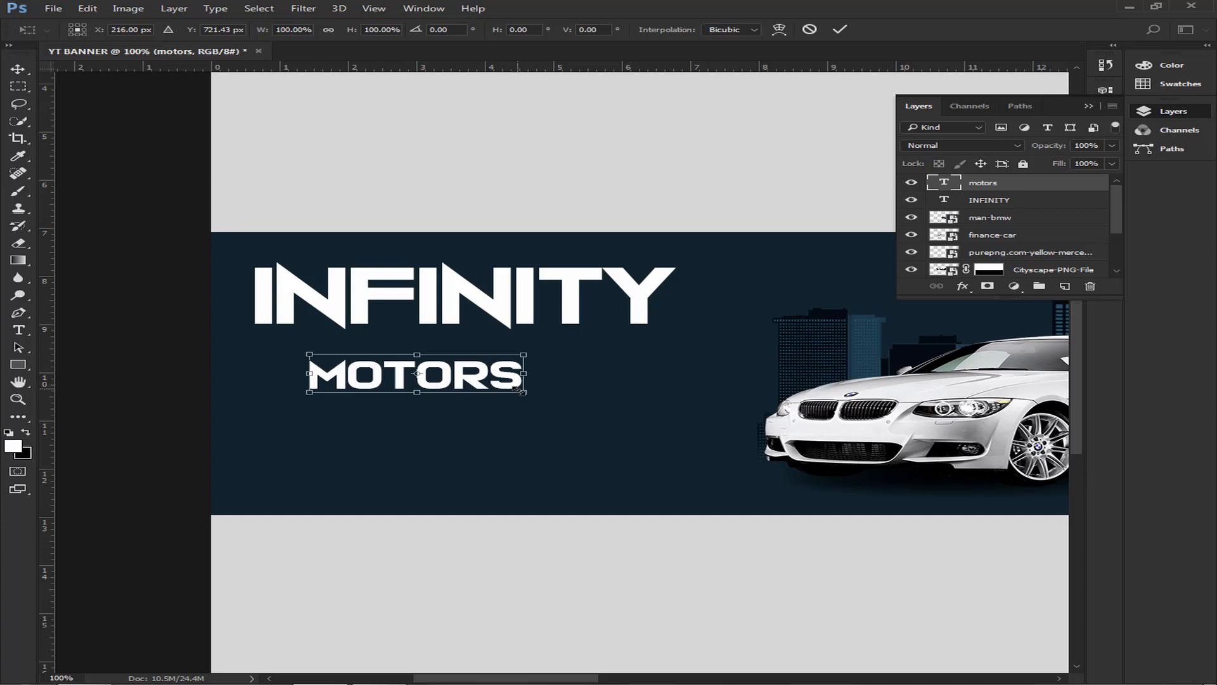
{"action": "left_click_drag", "start_coordinate": [523, 392], "coordinate": [600, 430]}
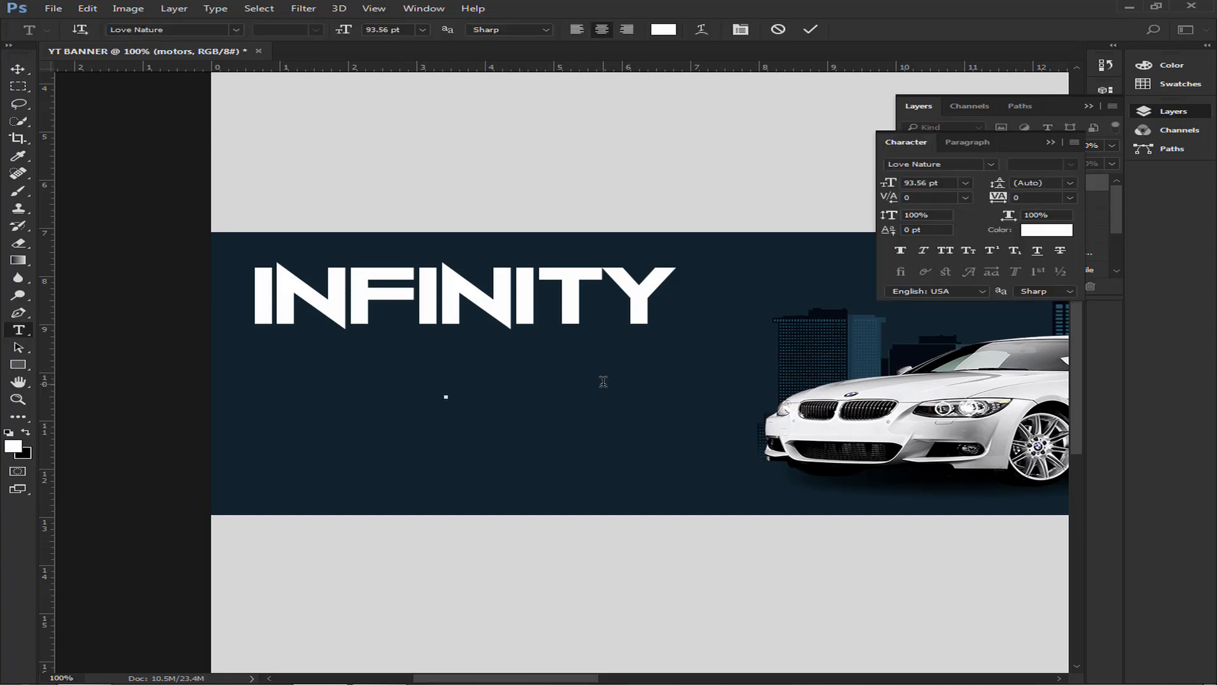
Replace the second line's text with MOTORS in capitals and set its font to Eras Medium ITC.
{"action": "type", "text": "MOTOR"}
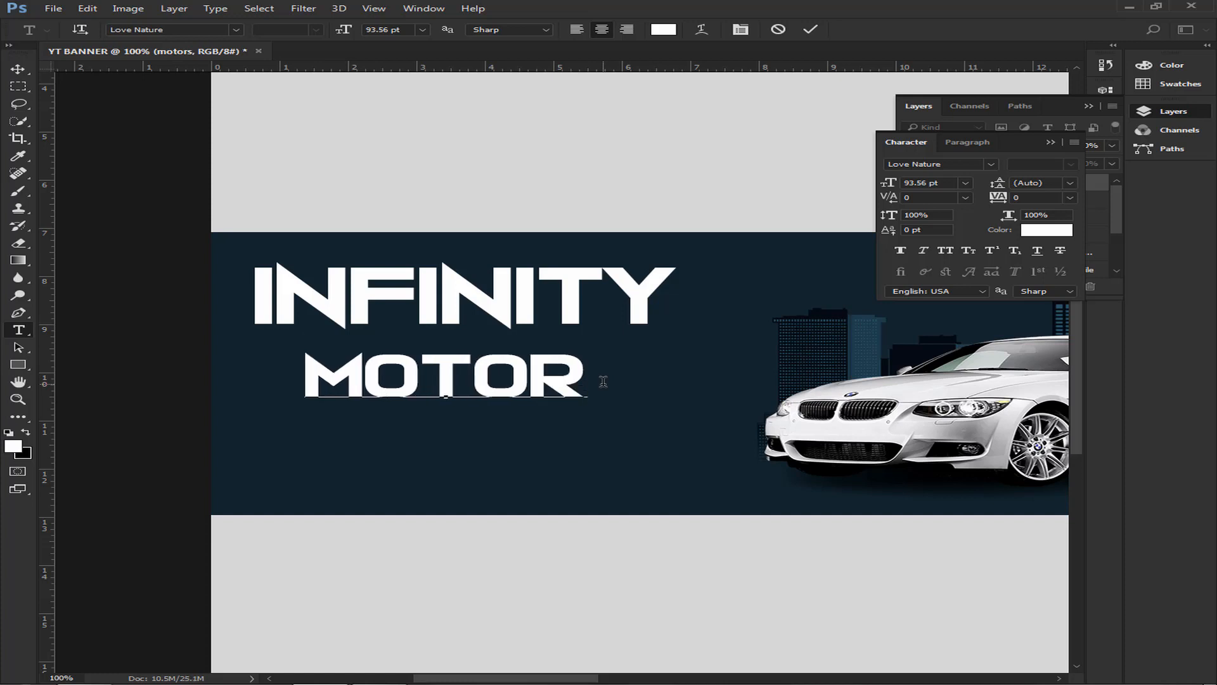
{"action": "type", "text": "S"}
{"action": "left_click_drag", "start_coordinate": [611, 375], "coordinate": [266, 396]}
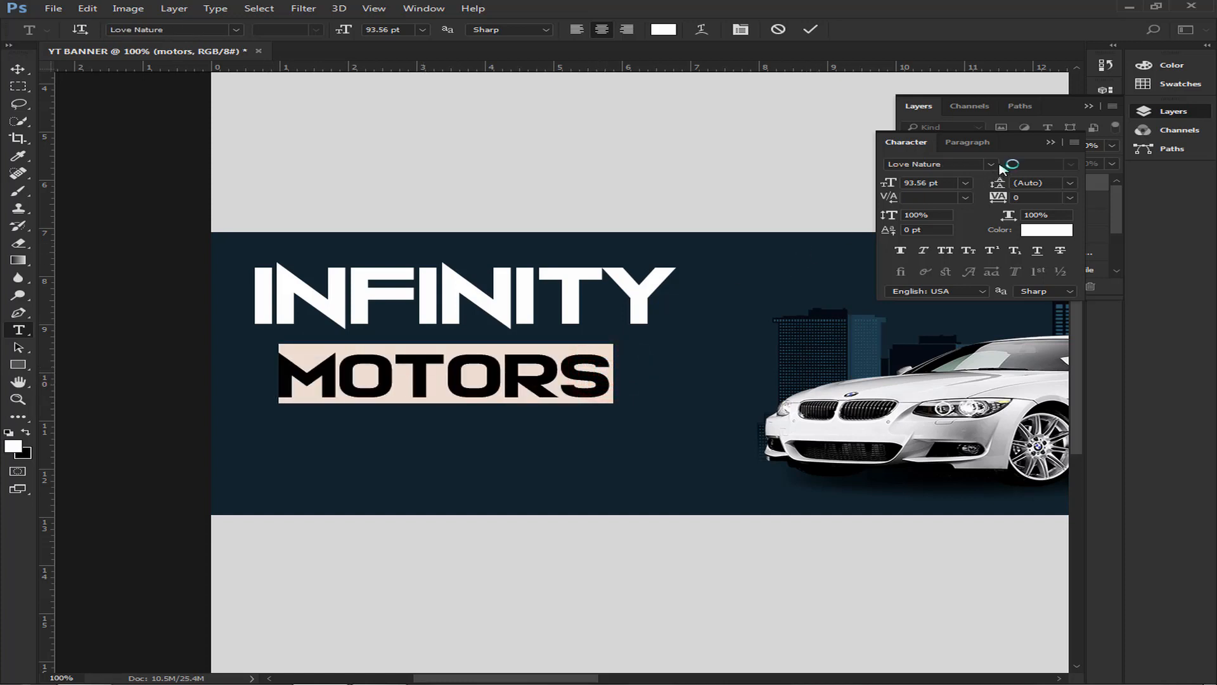
{"action": "left_click", "coordinate": [993, 165]}
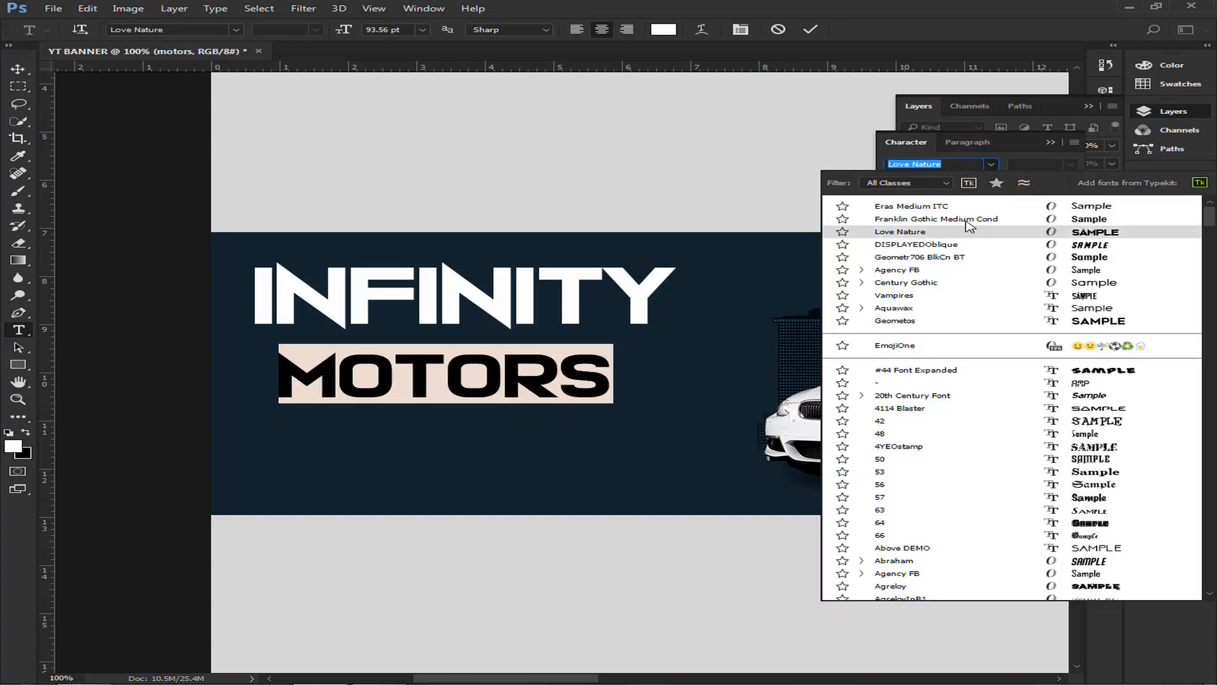
{"action": "left_click", "coordinate": [901, 205]}
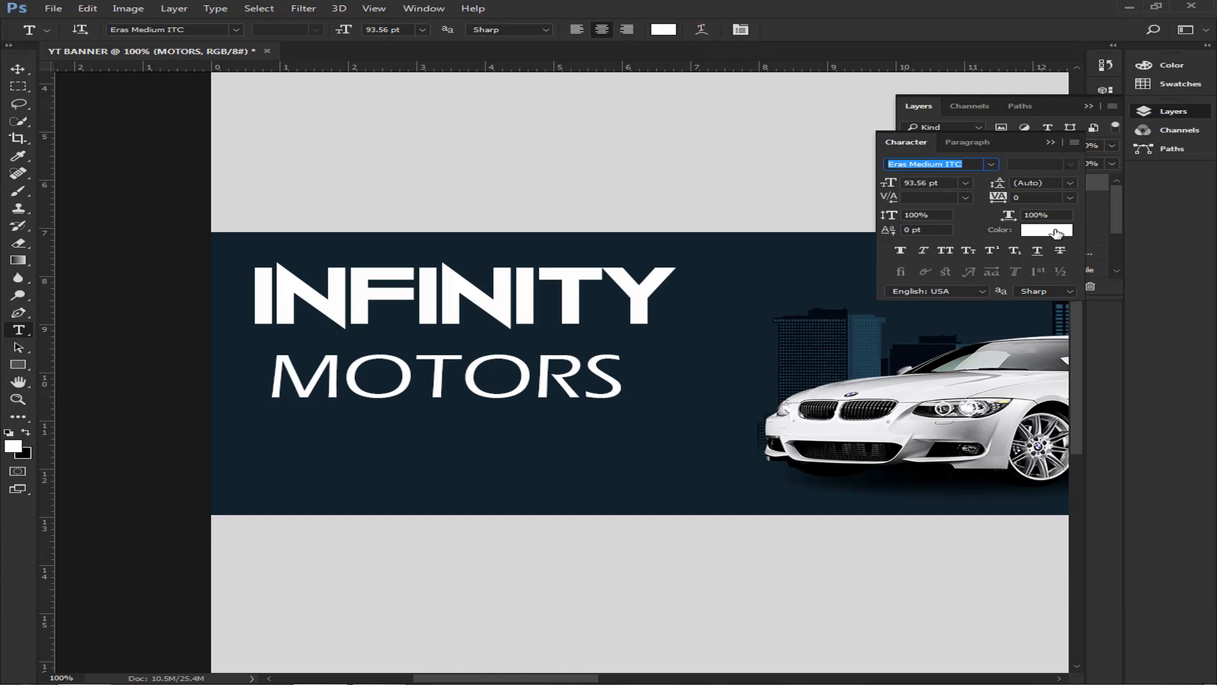
Set the MOTORS text colour to red (ff0000) and put away the character settings.
{"action": "left_click", "coordinate": [1056, 231]}
{"action": "type", "text": "ff"}
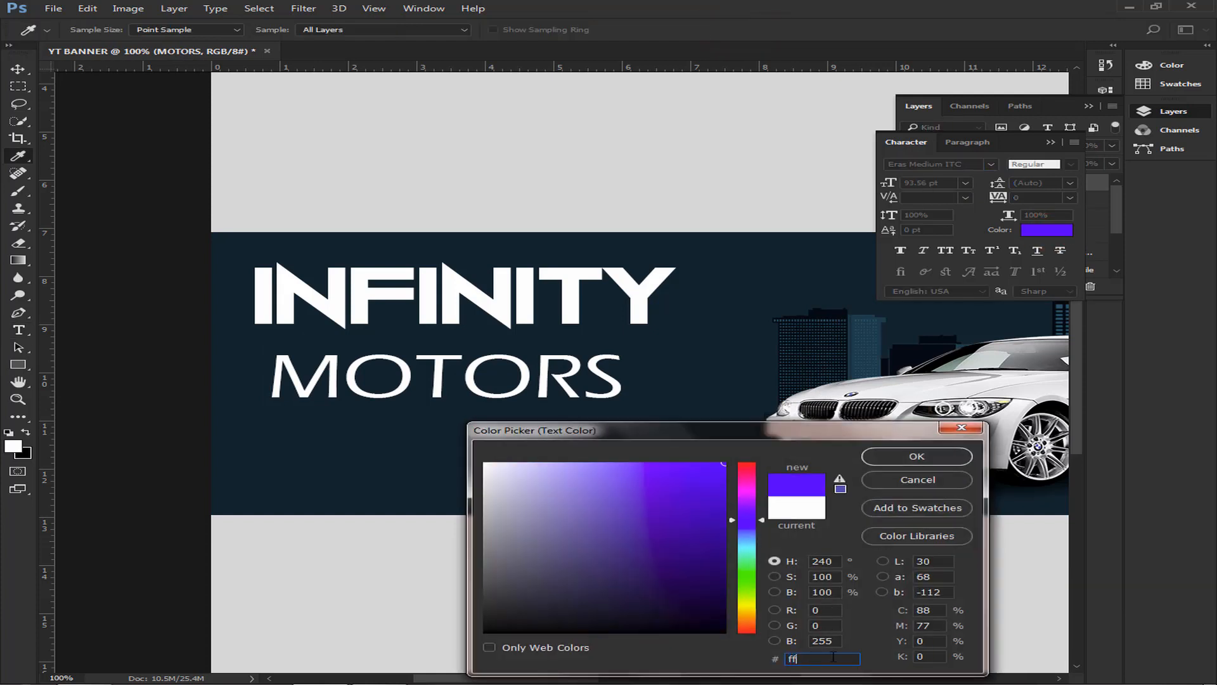
{"action": "type", "text": "0000"}
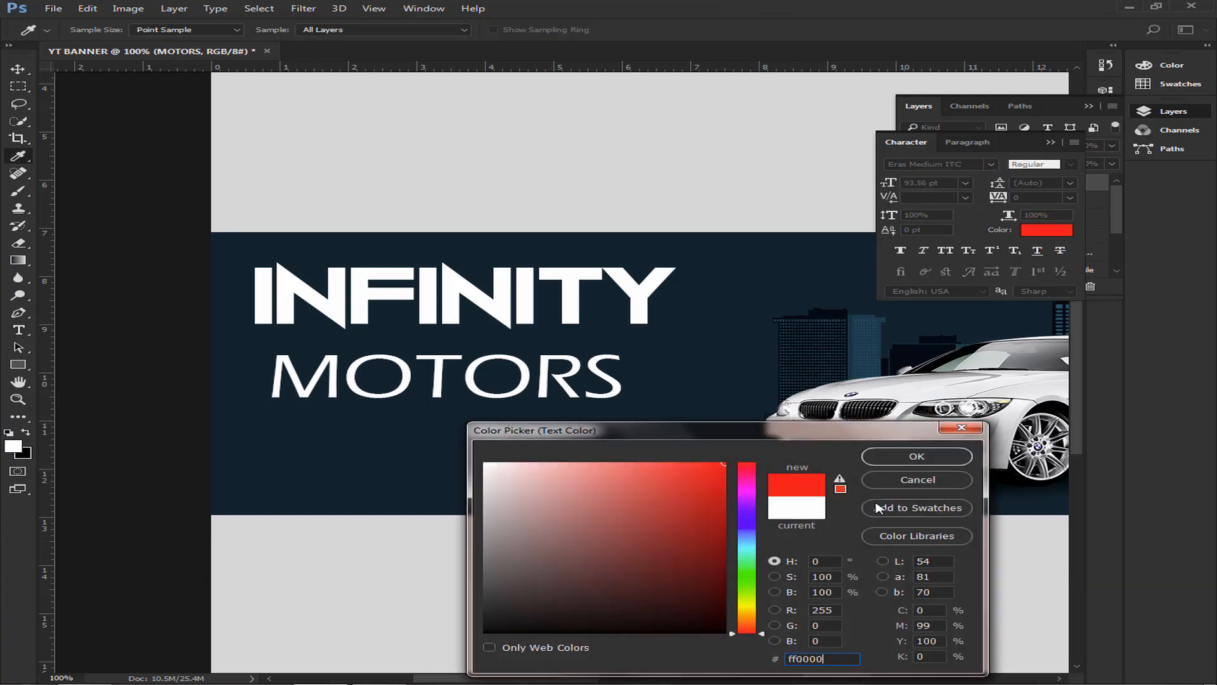
{"action": "left_click", "coordinate": [900, 461]}
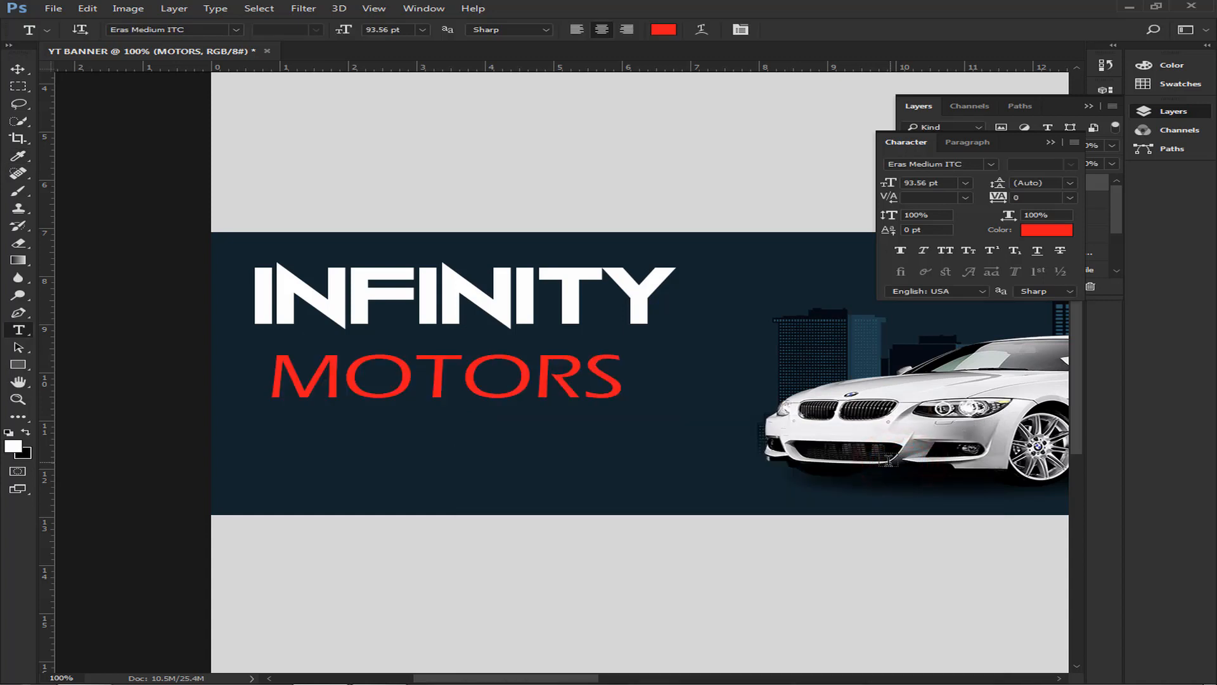
{"action": "left_click", "coordinate": [1051, 142]}
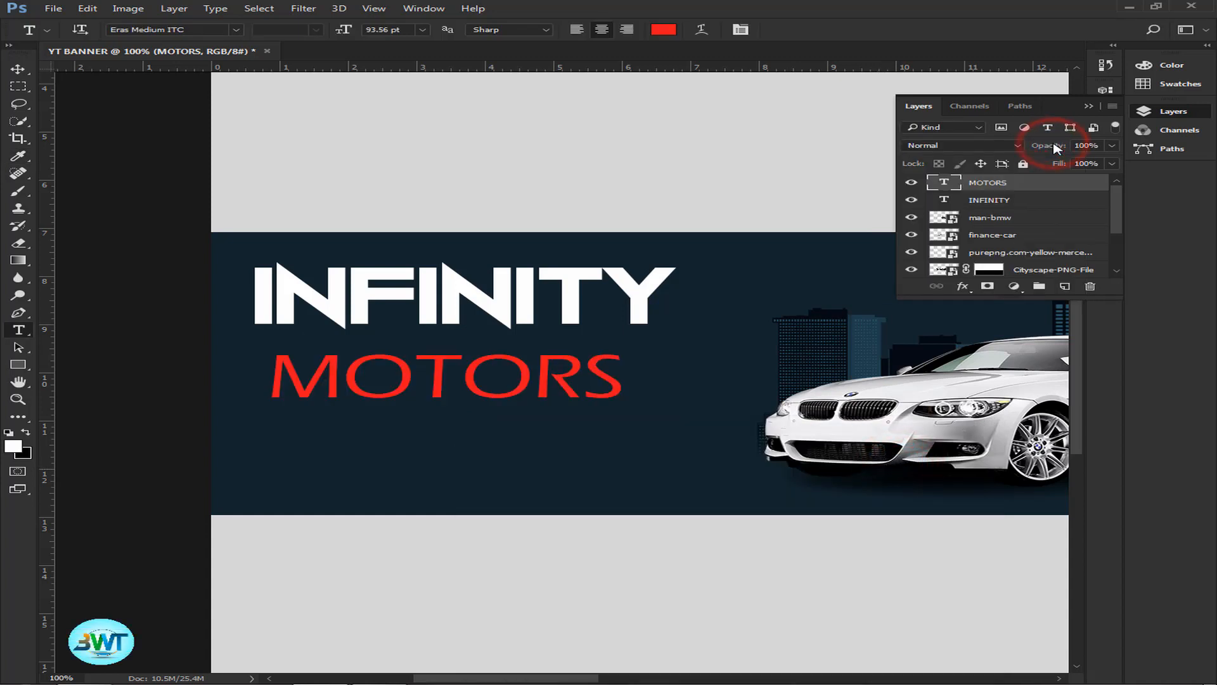
Scale the MOTORS text up to about 114% in width and height and apply the transform.
{"action": "left_click", "coordinate": [18, 68]}
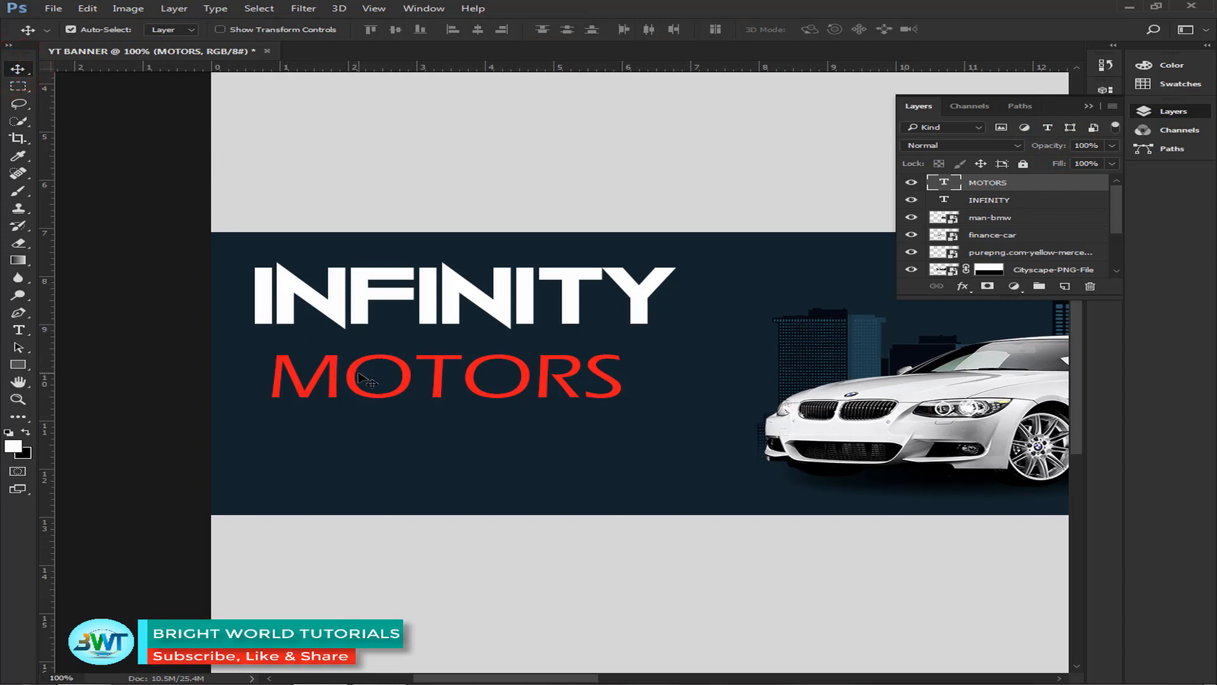
{"action": "key", "text": "ctrl"}
{"action": "key", "text": "ctrl+t"}
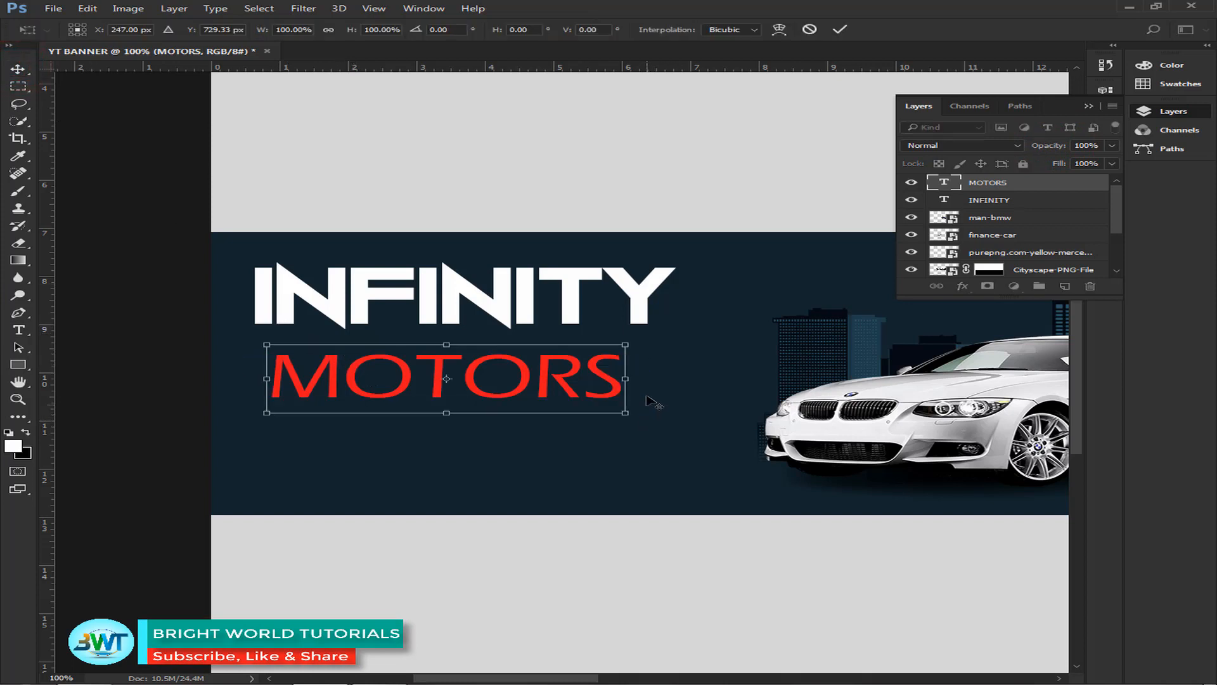
{"action": "left_click_drag", "start_coordinate": [626, 413], "coordinate": [646, 428]}
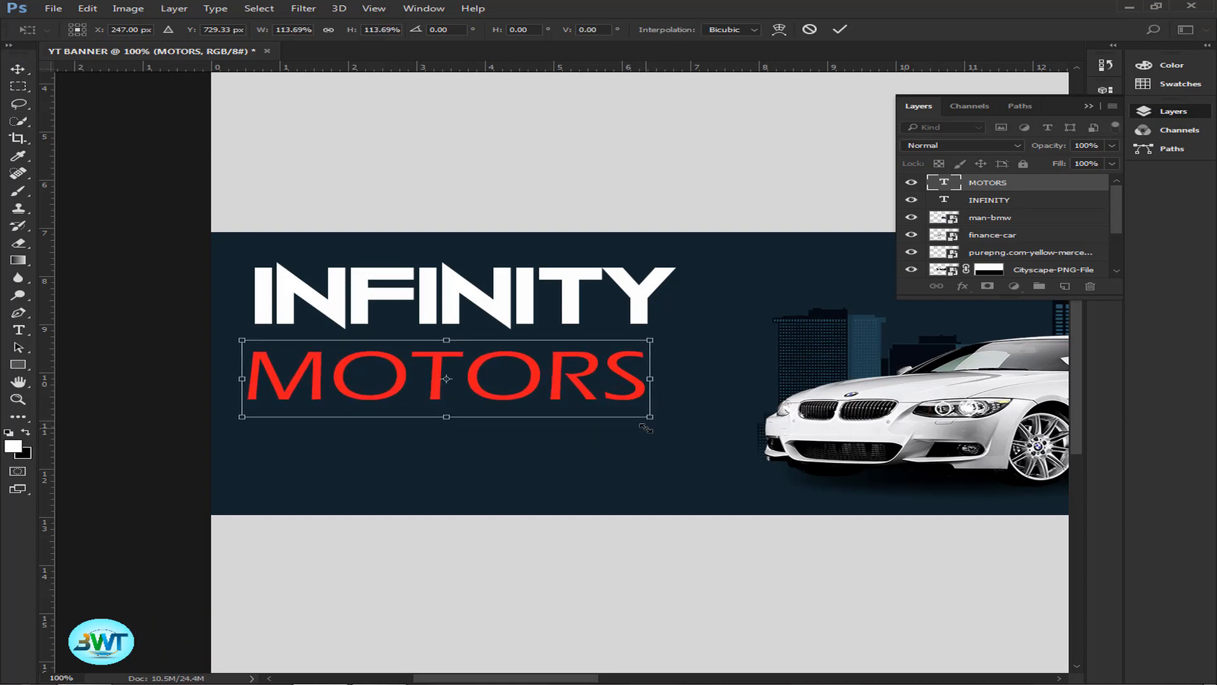
{"action": "key", "text": "Return"}
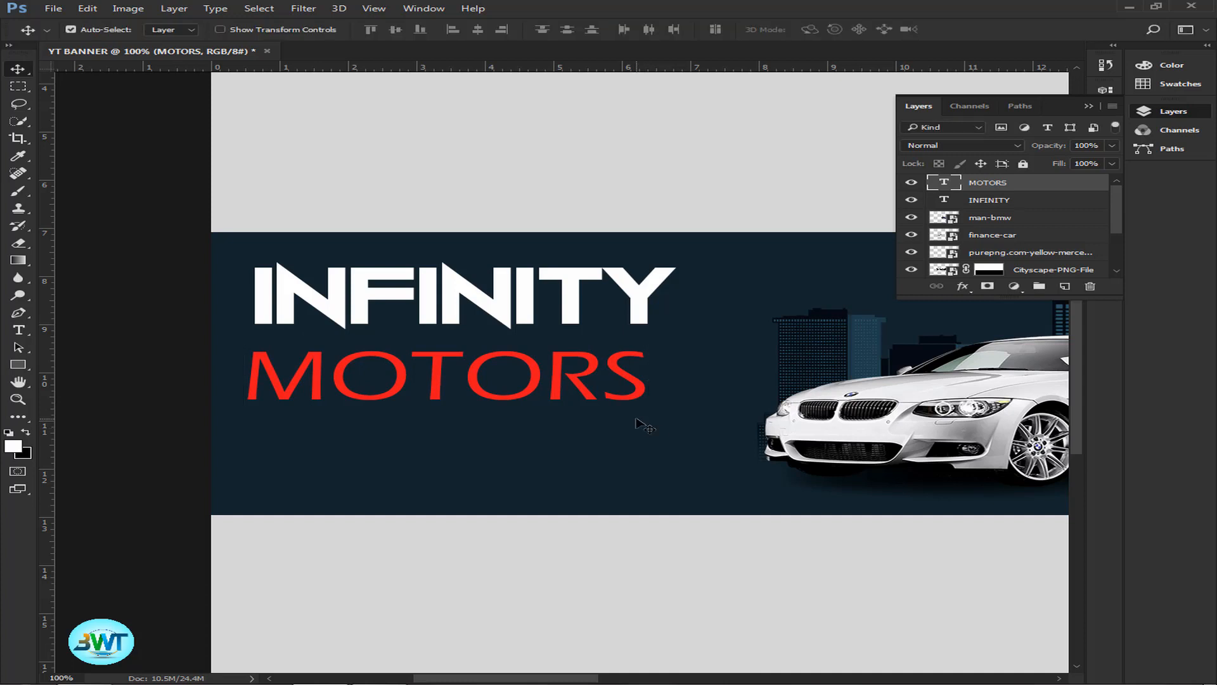
Nudge the MOTORS text right until its first letter lines up with the start of INFINITY.
{"action": "key", "text": "Right"}
{"action": "key", "text": "Right"}
{"action": "key", "text": "Right"}
{"action": "key", "text": "Right"}
{"action": "key", "text": "Right"}
{"action": "key", "text": "Right"}
{"action": "key", "text": "Right"}
{"action": "key", "text": "Right"}
{"action": "key", "text": "Right"}
{"action": "key", "text": "Right"}
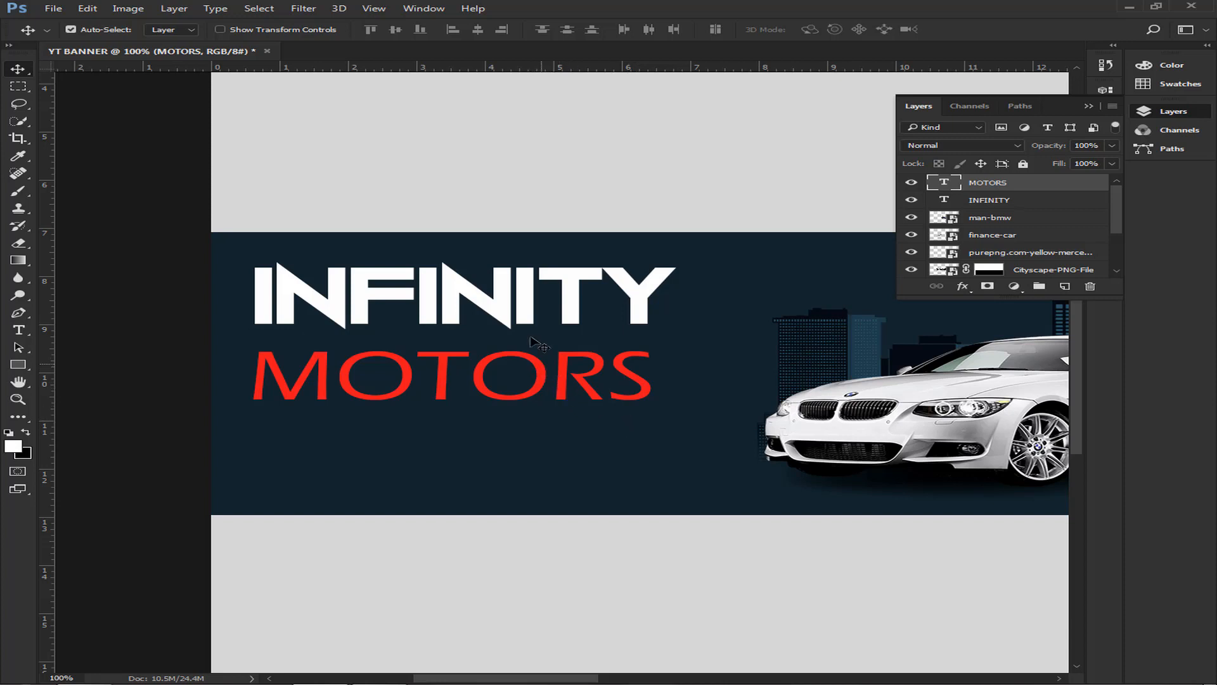
Nudge the INFINITY text down to narrow the gap above MOTORS.
{"action": "left_click", "coordinate": [508, 306]}
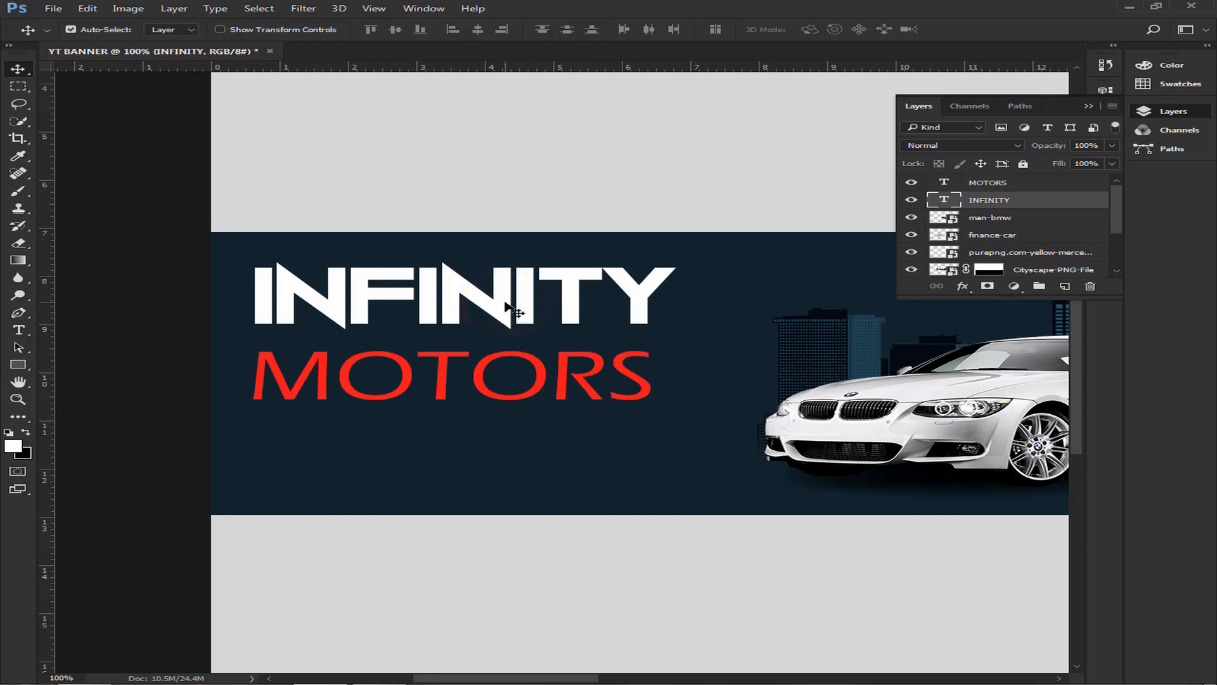
{"action": "key", "text": "Down"}
{"action": "key", "text": "Down"}
{"action": "key", "text": "Down"}
{"action": "key", "text": "Down"}
{"action": "key", "text": "Down"}
{"action": "key", "text": "Down"}
{"action": "key", "text": "Down"}
{"action": "key", "text": "Down"}
{"action": "key", "text": "Down"}
{"action": "key", "text": "Down"}
{"action": "key", "text": "Down"}
{"action": "key", "text": "Down"}
{"action": "key", "text": "Down"}
{"action": "key", "text": "Down"}
{"action": "key", "text": "Down"}
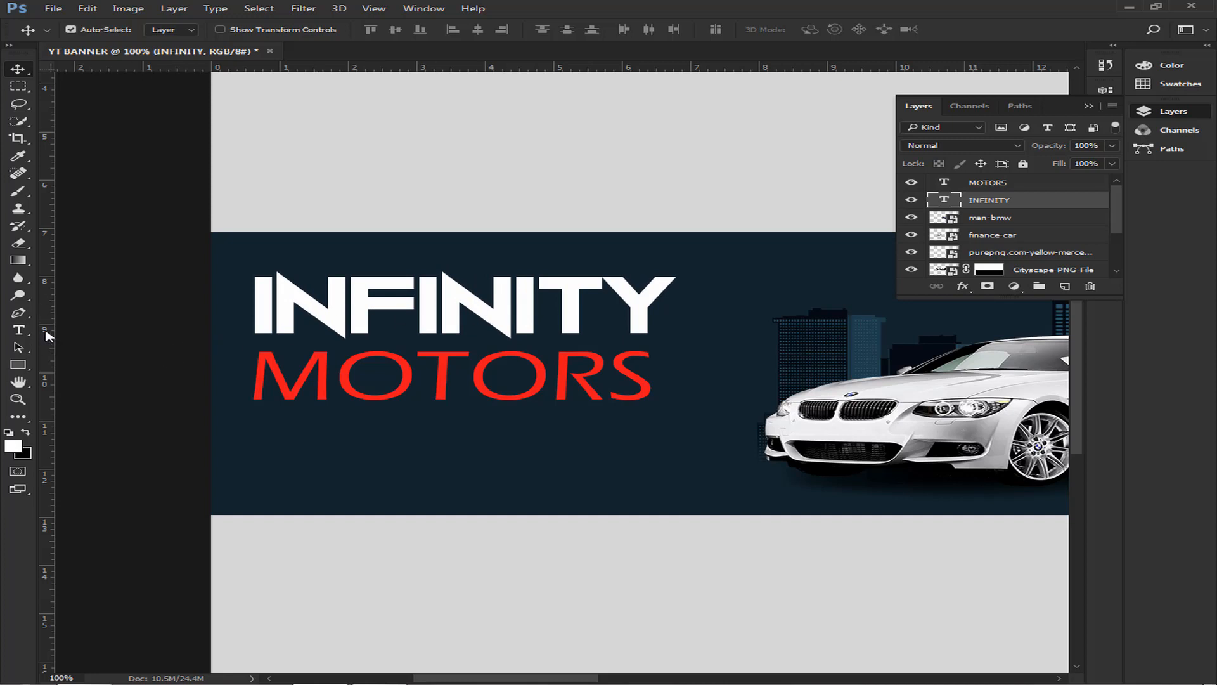
Add the white text DEALERS IN AUTOMOBILES in 60 pt Love Nature below MOTORS.
{"action": "left_click", "coordinate": [17, 330]}
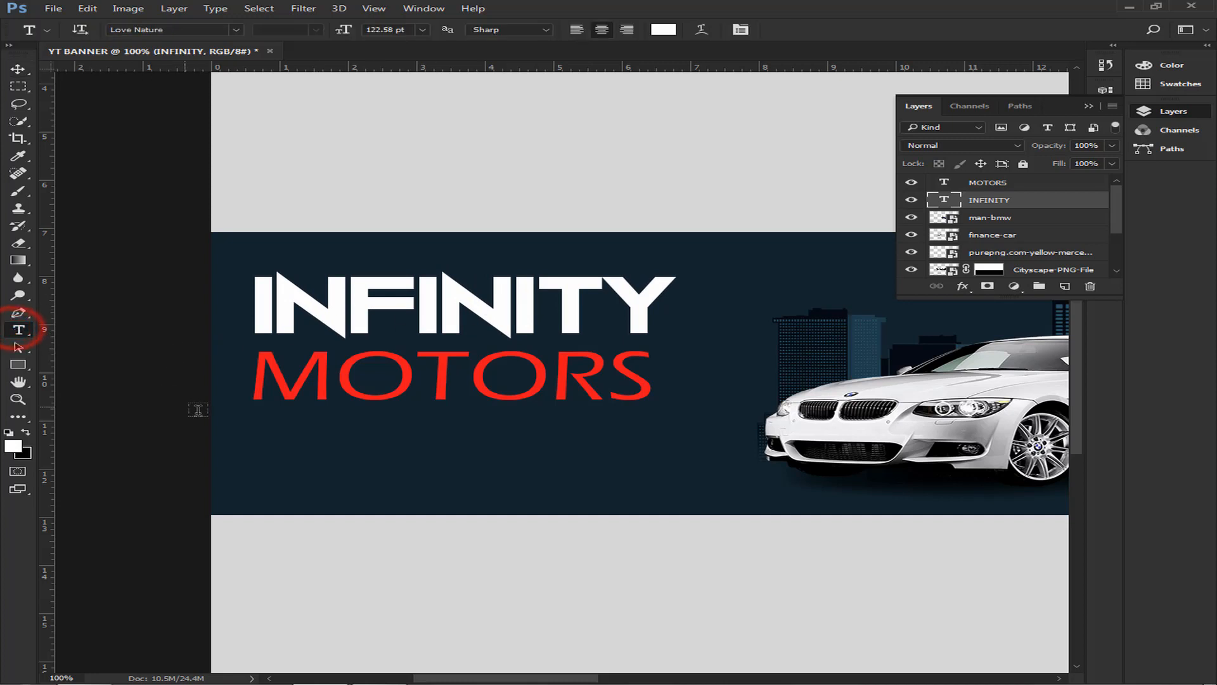
{"action": "left_click", "coordinate": [291, 440]}
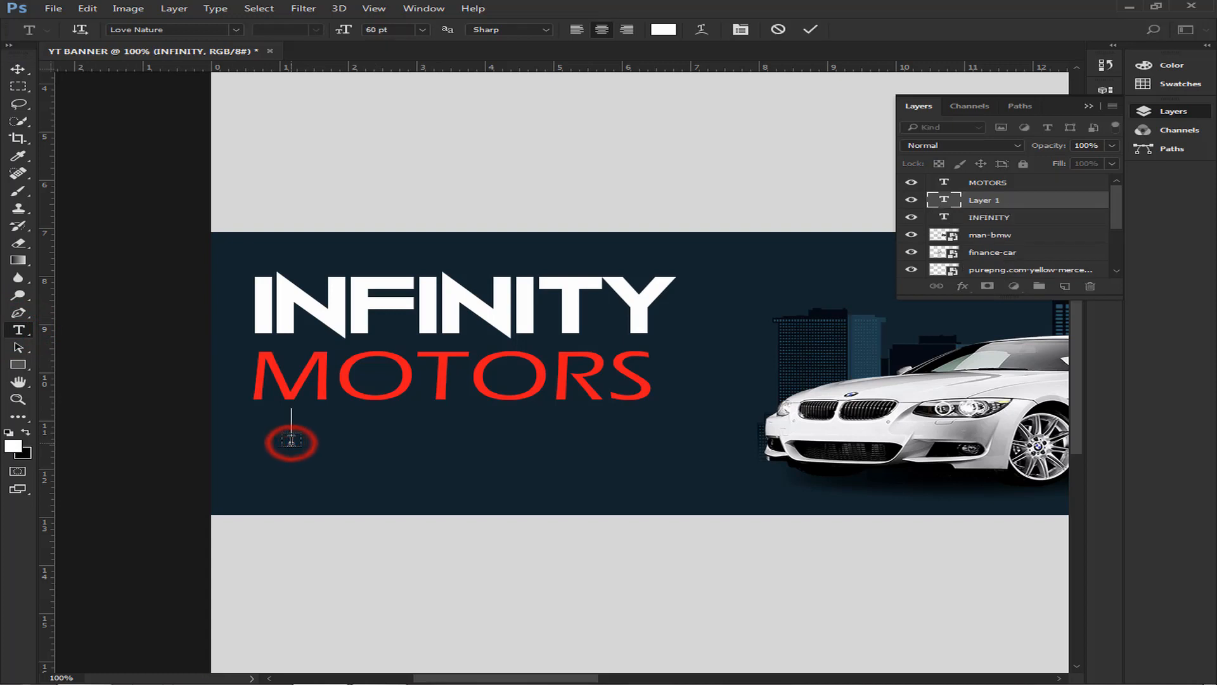
{"action": "type", "text": "DEA"}
{"action": "type", "text": "LERS "}
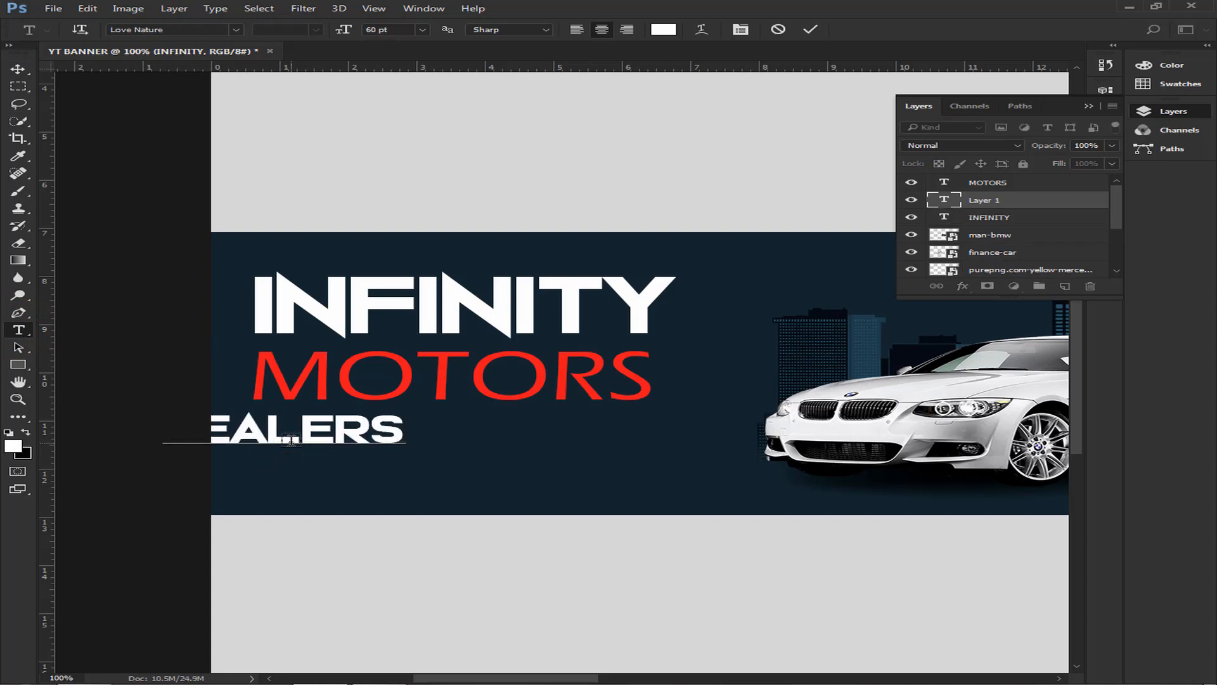
{"action": "type", "text": "IN"}
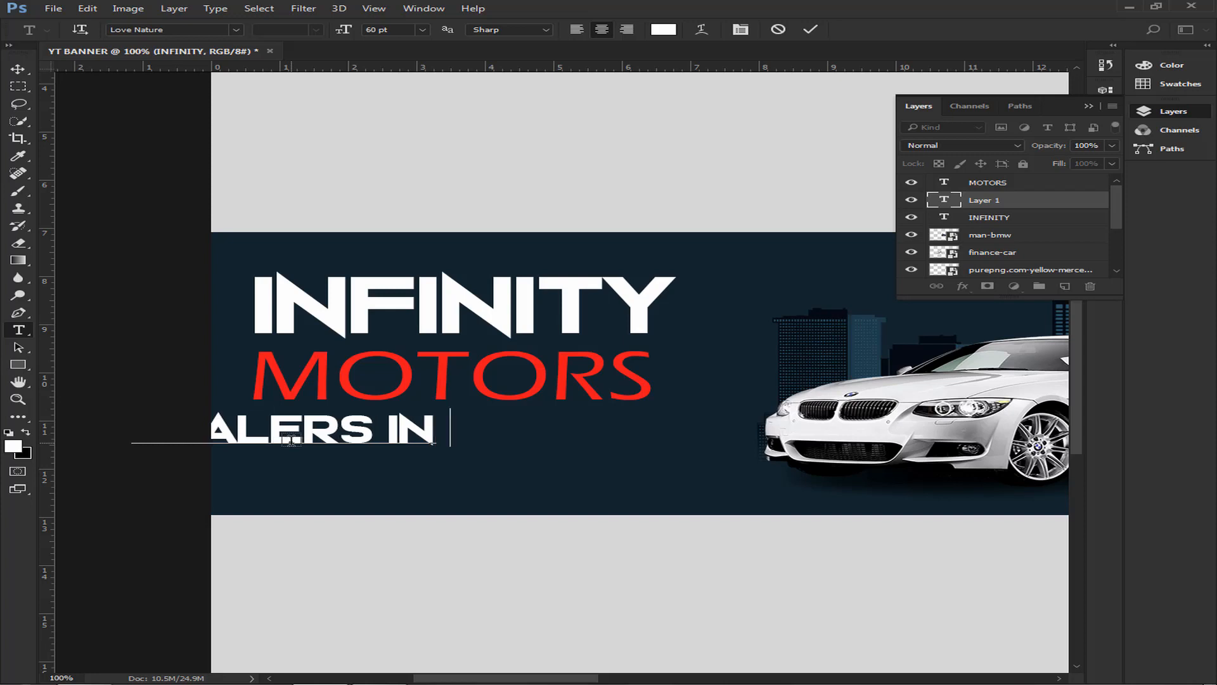
{"action": "type", "text": " A"}
{"action": "type", "text": "U"}
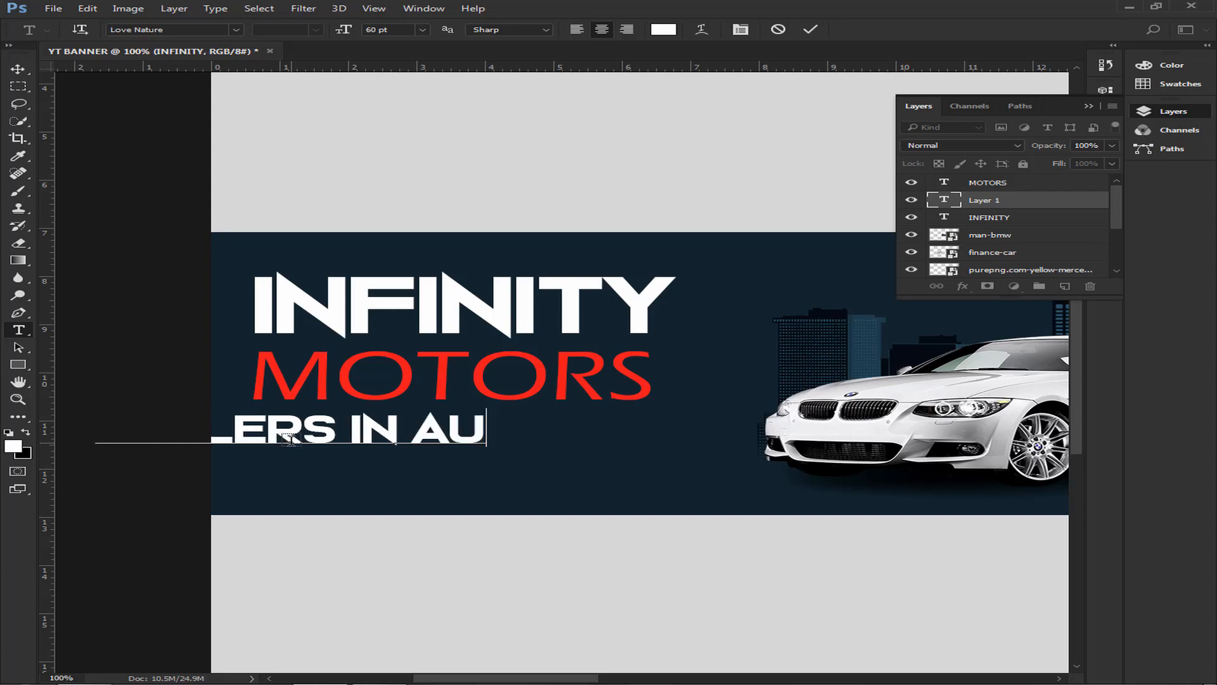
{"action": "type", "text": "TOM"}
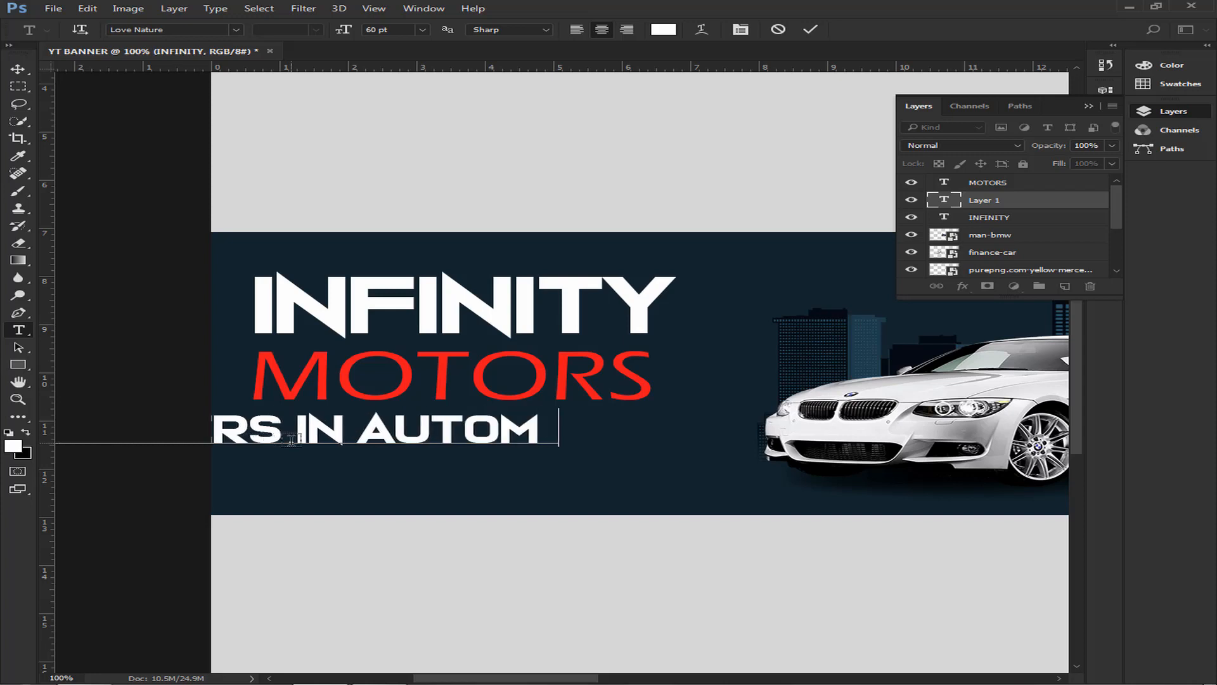
{"action": "type", "text": "OBILES"}
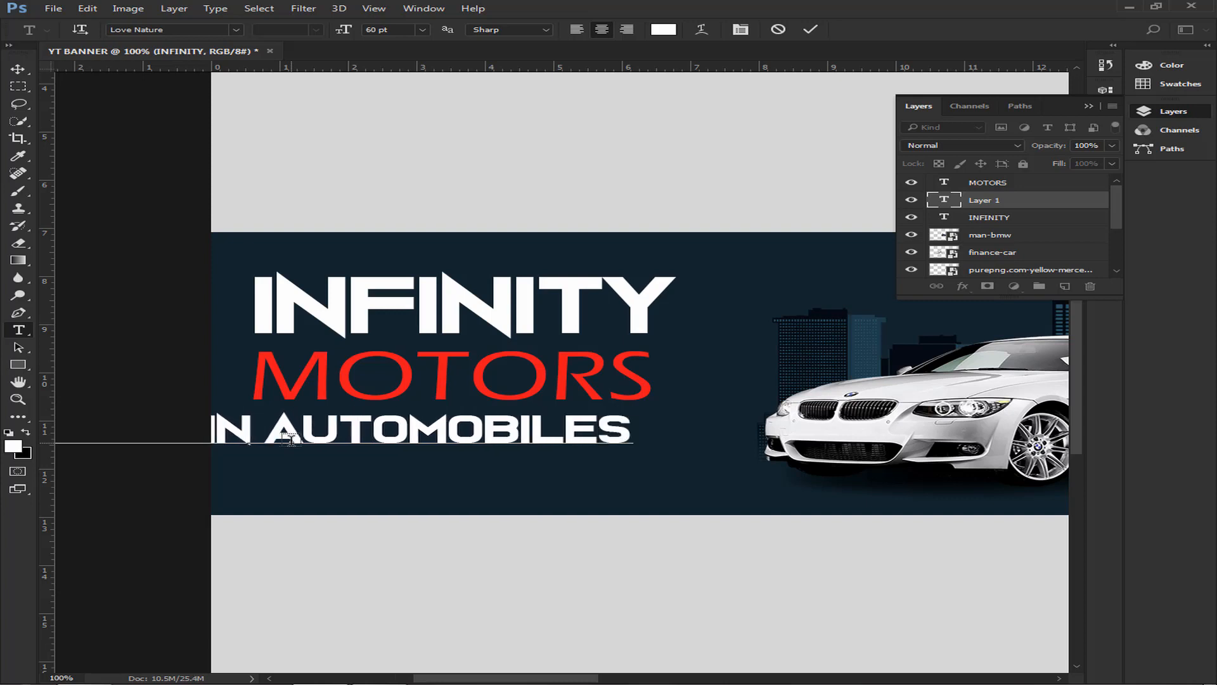
Scale the DEALERS IN AUTOMOBILES text down to about 49% and move it right so it sits beneath MOTORS.
{"action": "left_click", "coordinate": [18, 69]}
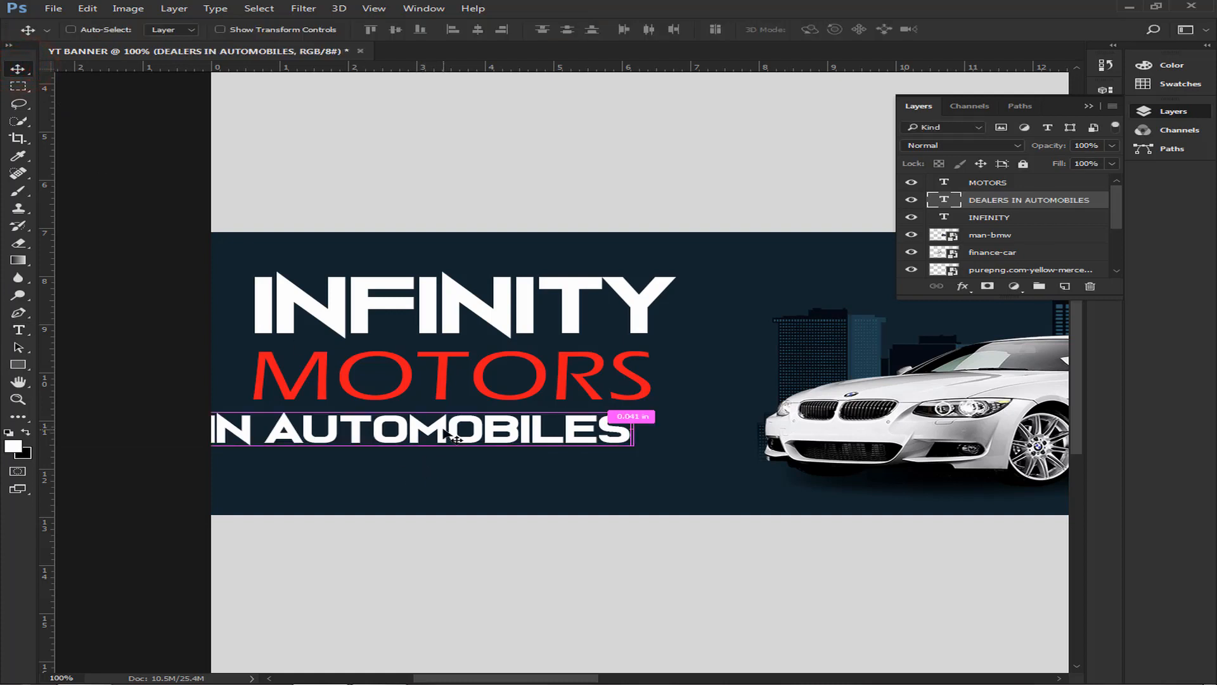
{"action": "key", "text": "ctrl+t"}
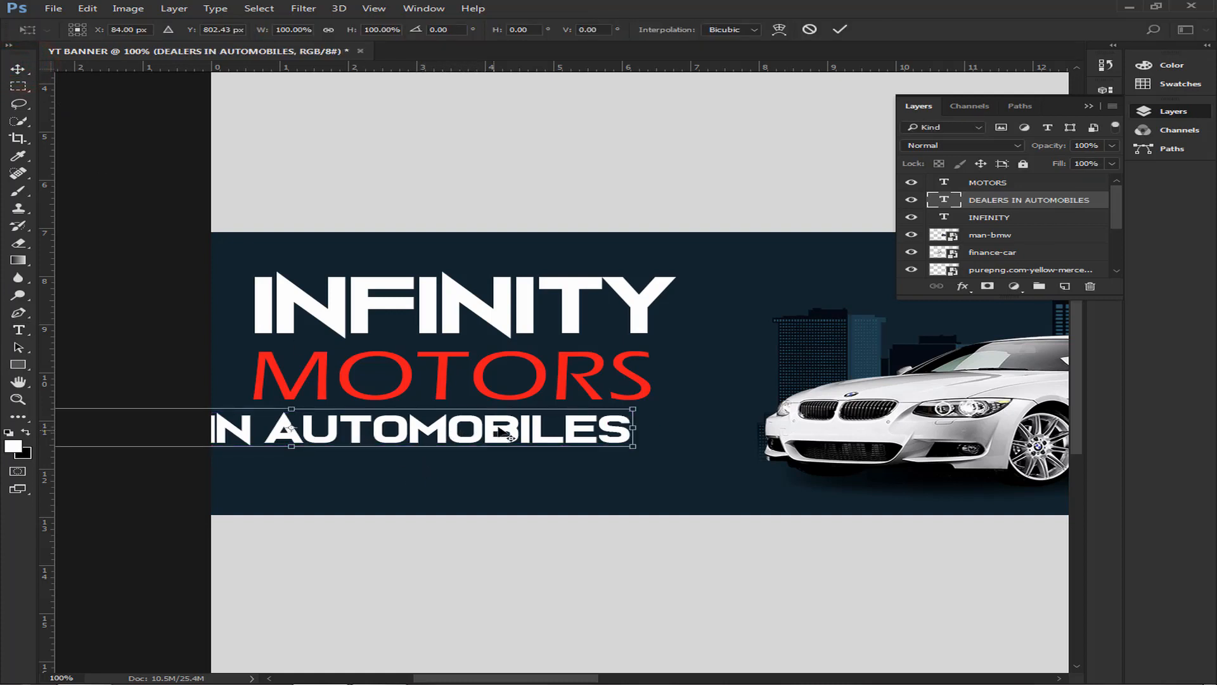
{"action": "left_click_drag", "start_coordinate": [634, 409], "coordinate": [468, 503]}
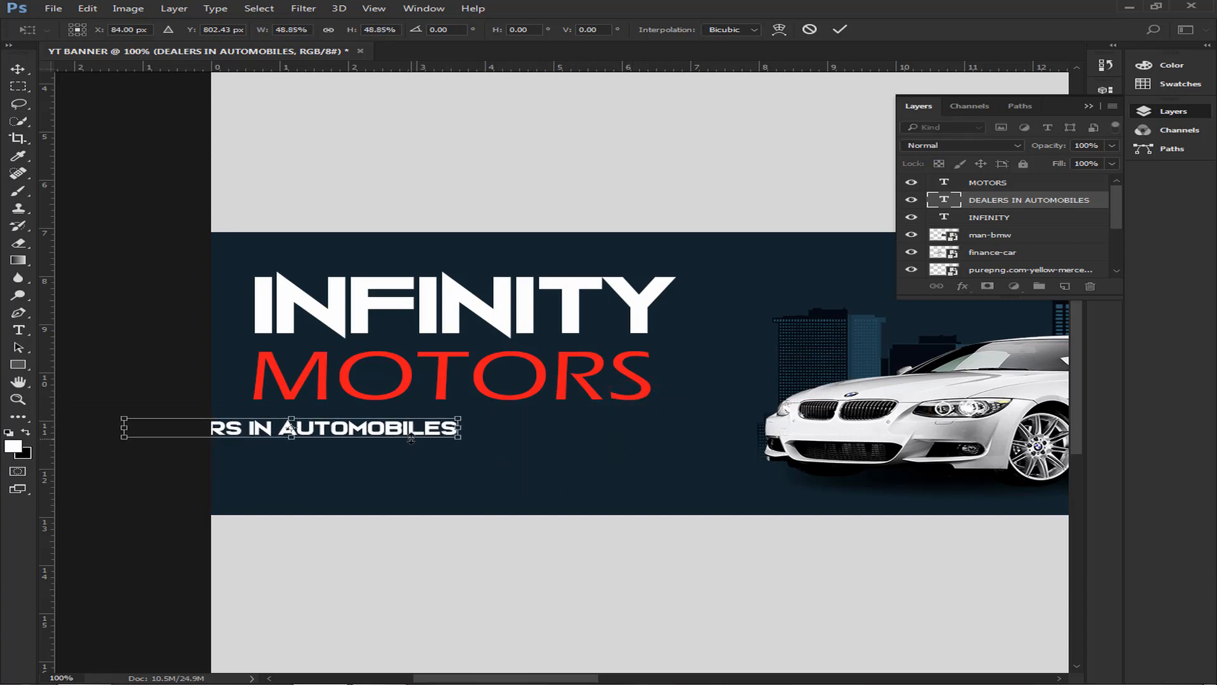
{"action": "left_click_drag", "start_coordinate": [404, 432], "coordinate": [555, 433]}
{"action": "key", "text": "Return"}
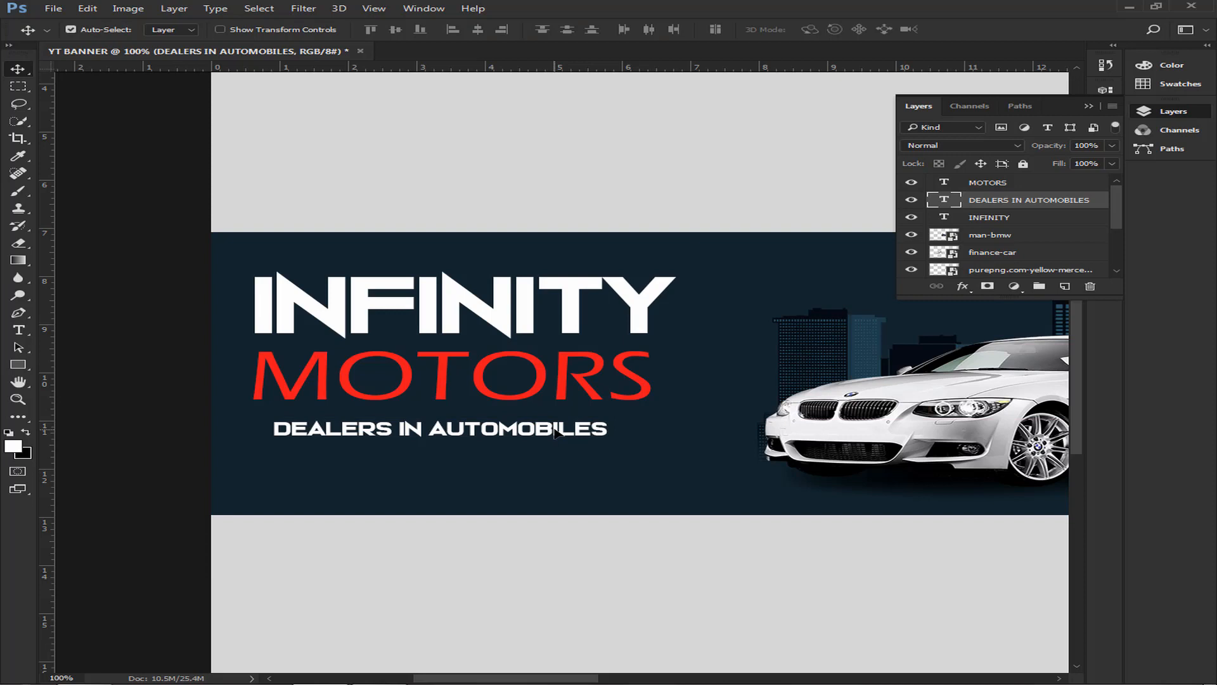
Change the font of the DEALERS IN AUTOMOBILES text to Eras Medium ITC.
{"action": "left_click", "coordinate": [19, 329]}
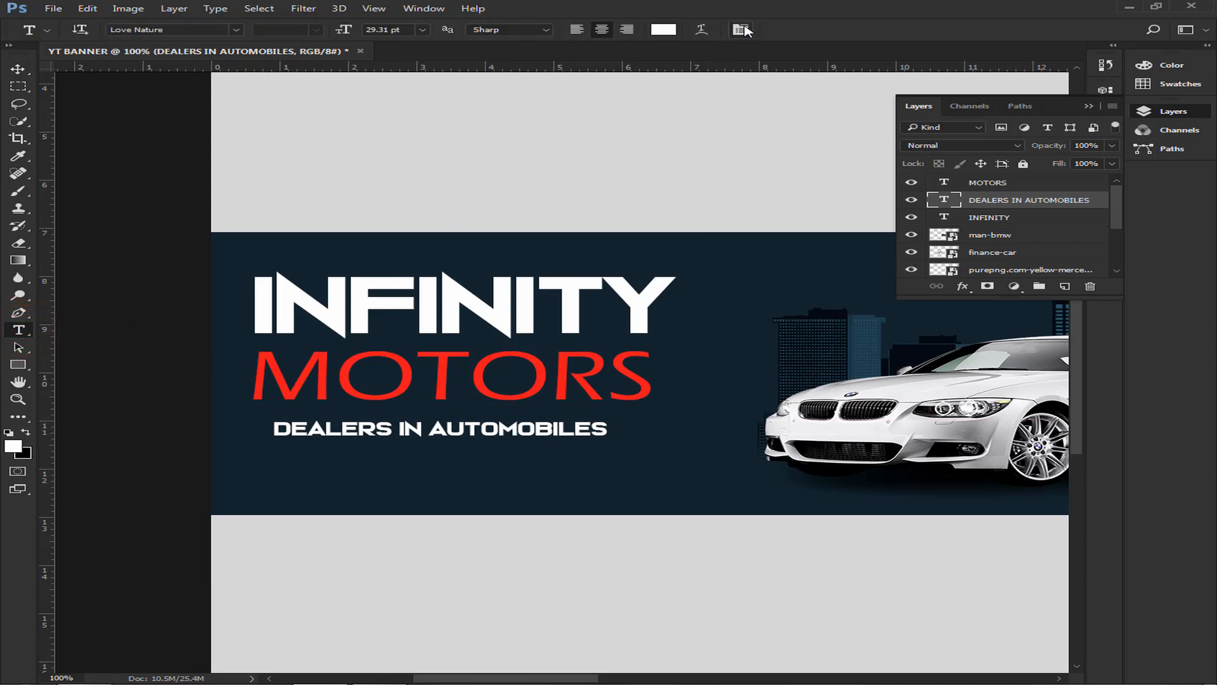
{"action": "left_click", "coordinate": [739, 30]}
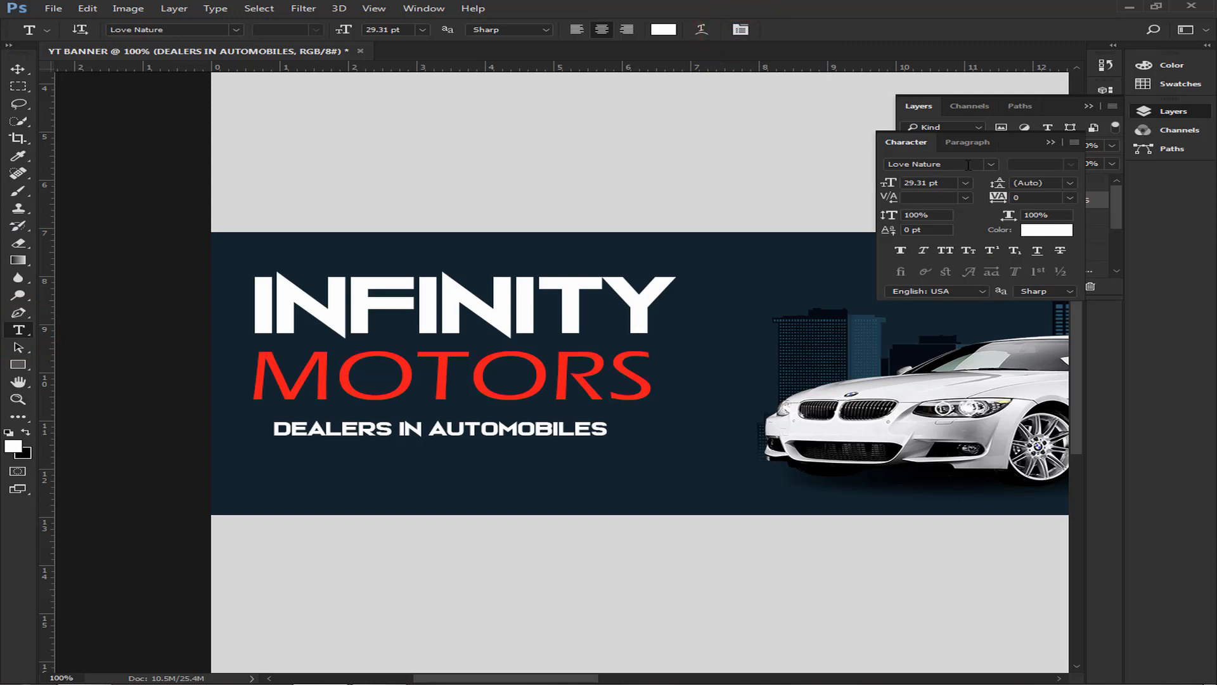
{"action": "left_click", "coordinate": [991, 165]}
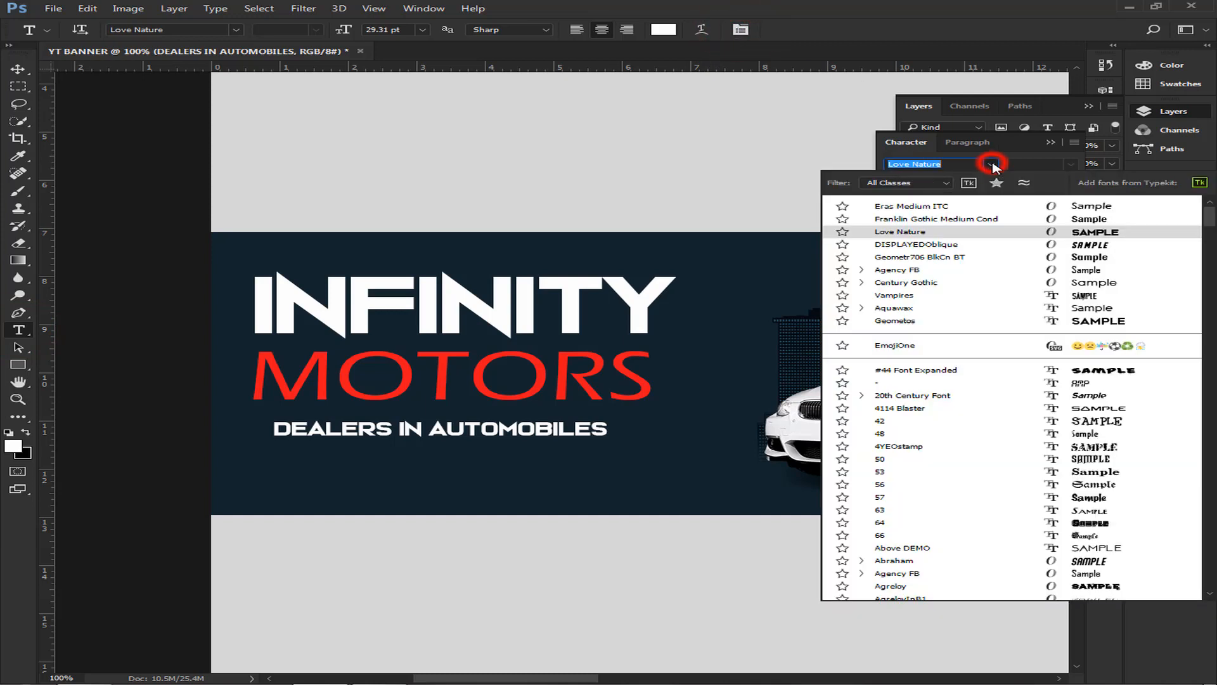
{"action": "left_click", "coordinate": [973, 208]}
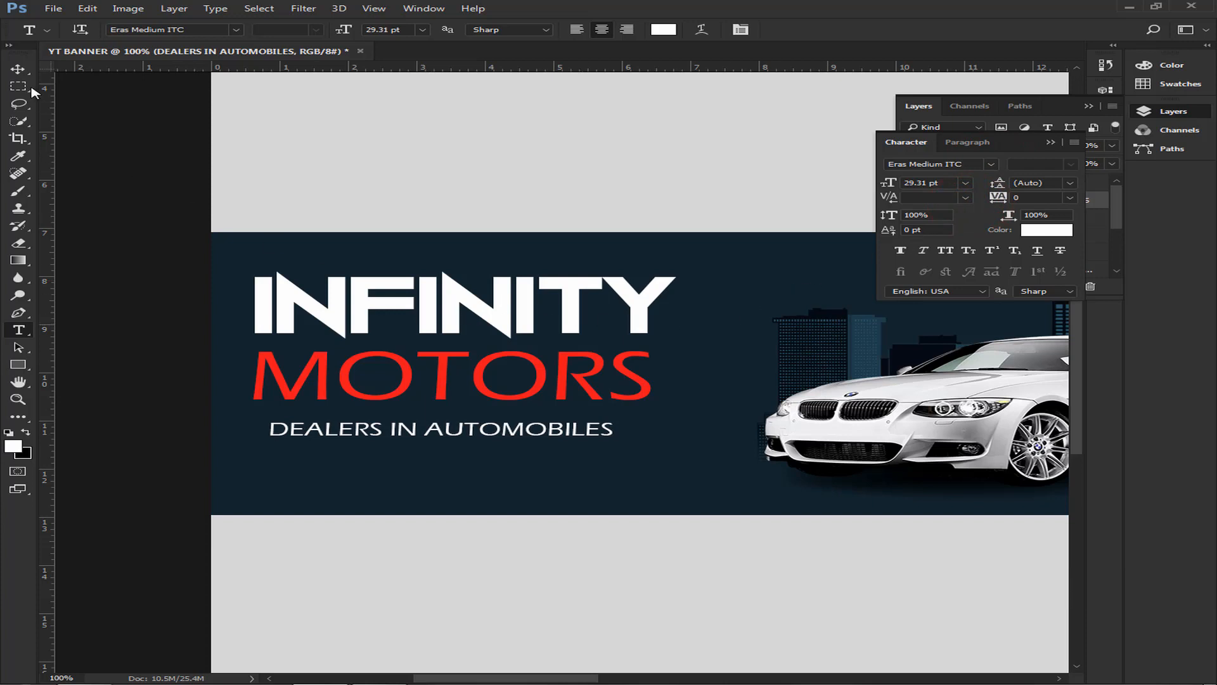
Scale the DEALERS IN AUTOMOBILES text up to about 114% and move it close under MOTORS, aligned with its first letter.
{"action": "left_click", "coordinate": [18, 69]}
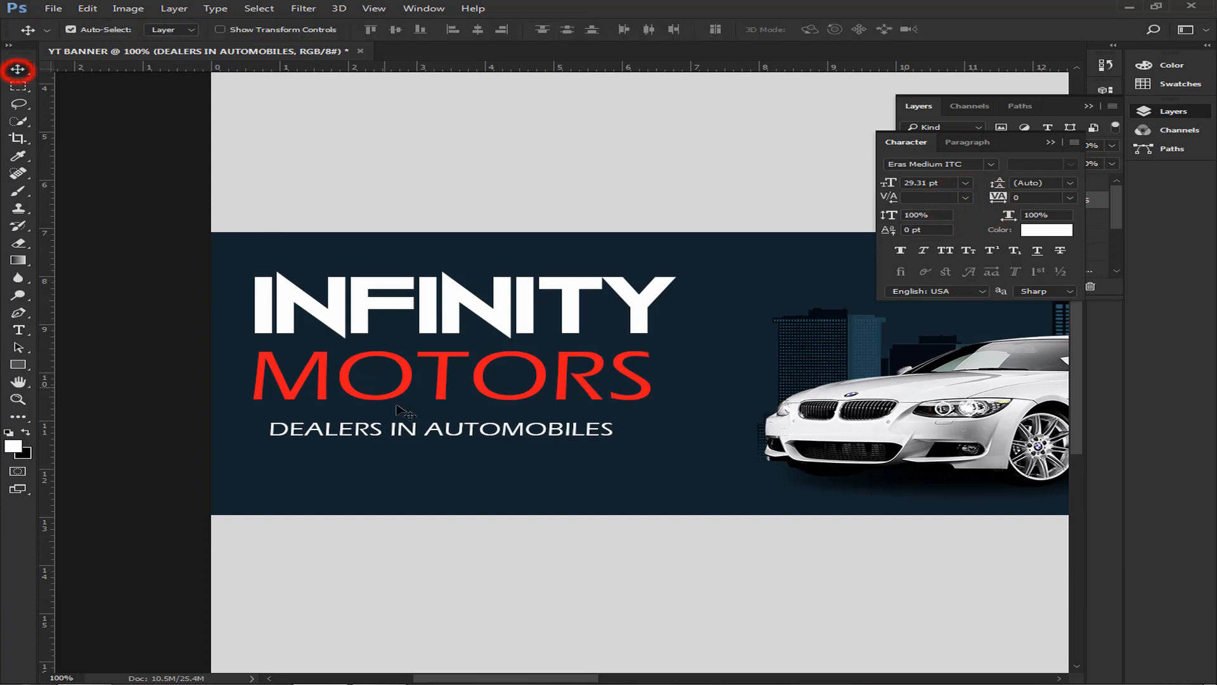
{"action": "left_click", "coordinate": [423, 436]}
{"action": "key", "text": "ctrl+t"}
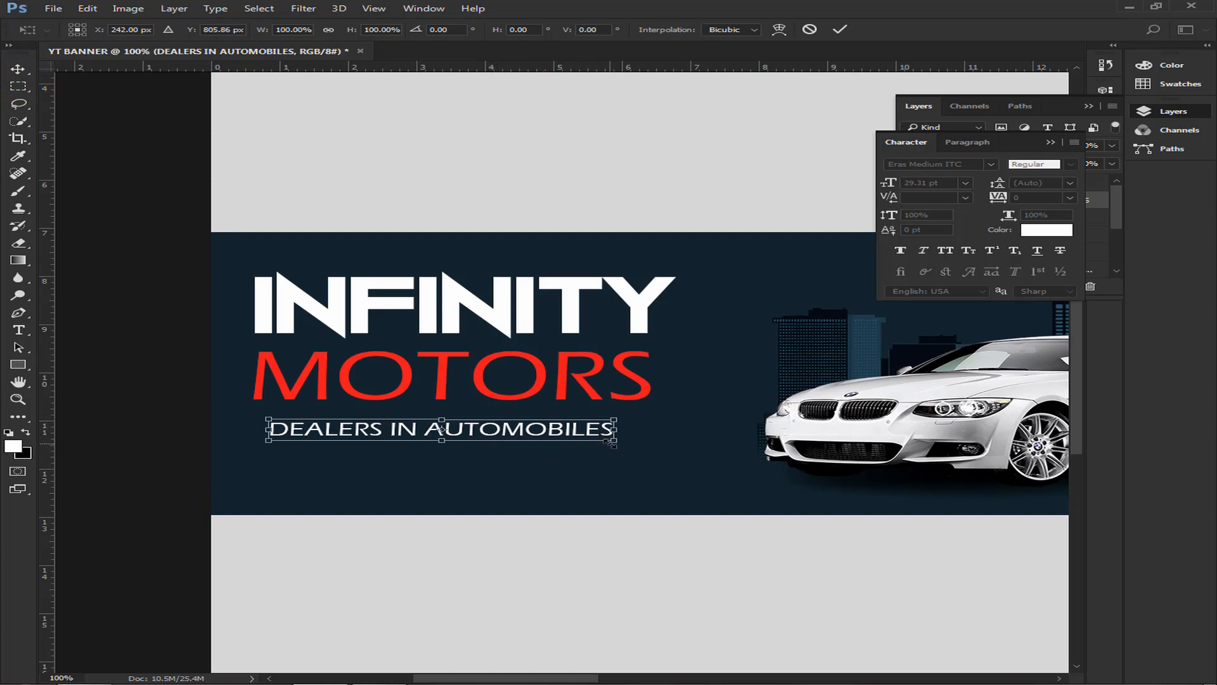
{"action": "left_click_drag", "start_coordinate": [613, 444], "coordinate": [636, 454]}
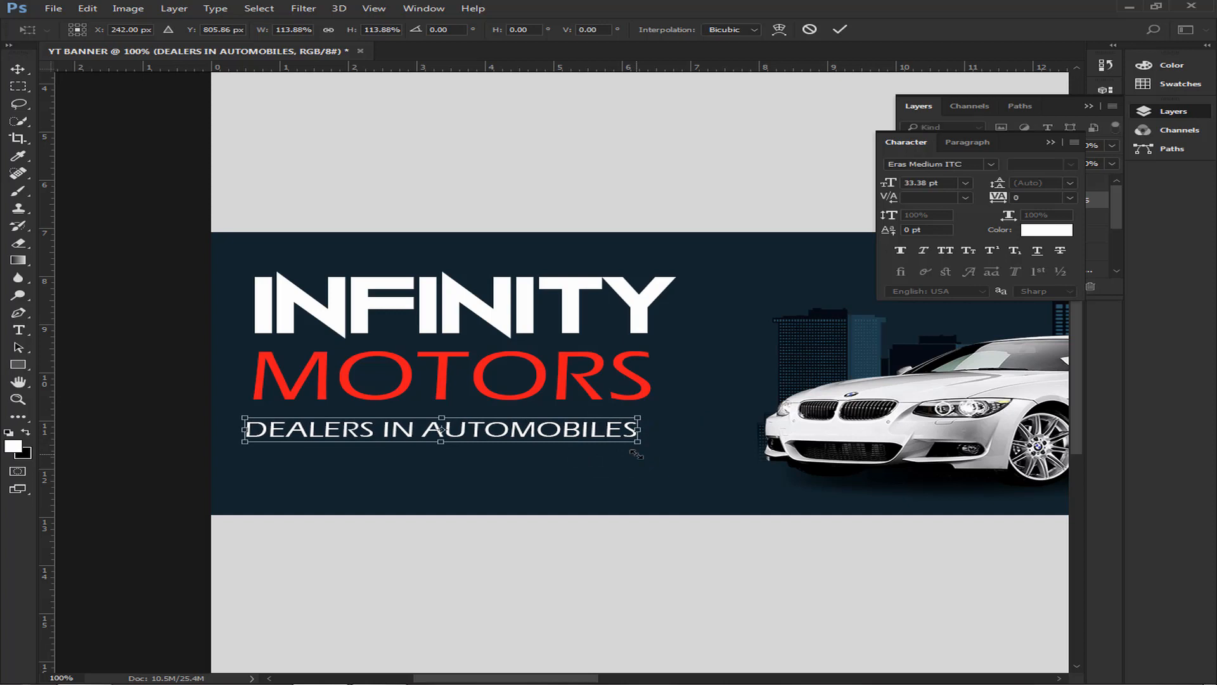
{"action": "key", "text": "Return"}
{"action": "left_click_drag", "start_coordinate": [525, 433], "coordinate": [532, 420]}
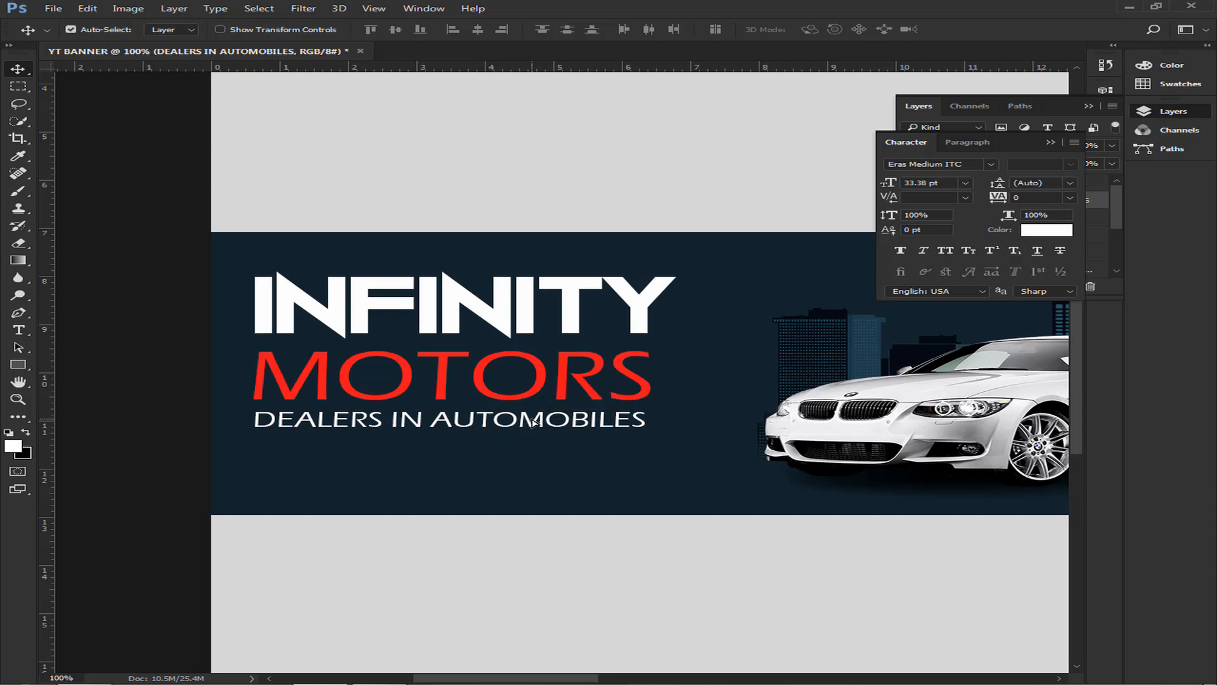
Apply a drop shadow to the red MOTORS text with 72% opacity and a 7 px distance.
{"action": "key", "text": "ctrl+plus"}
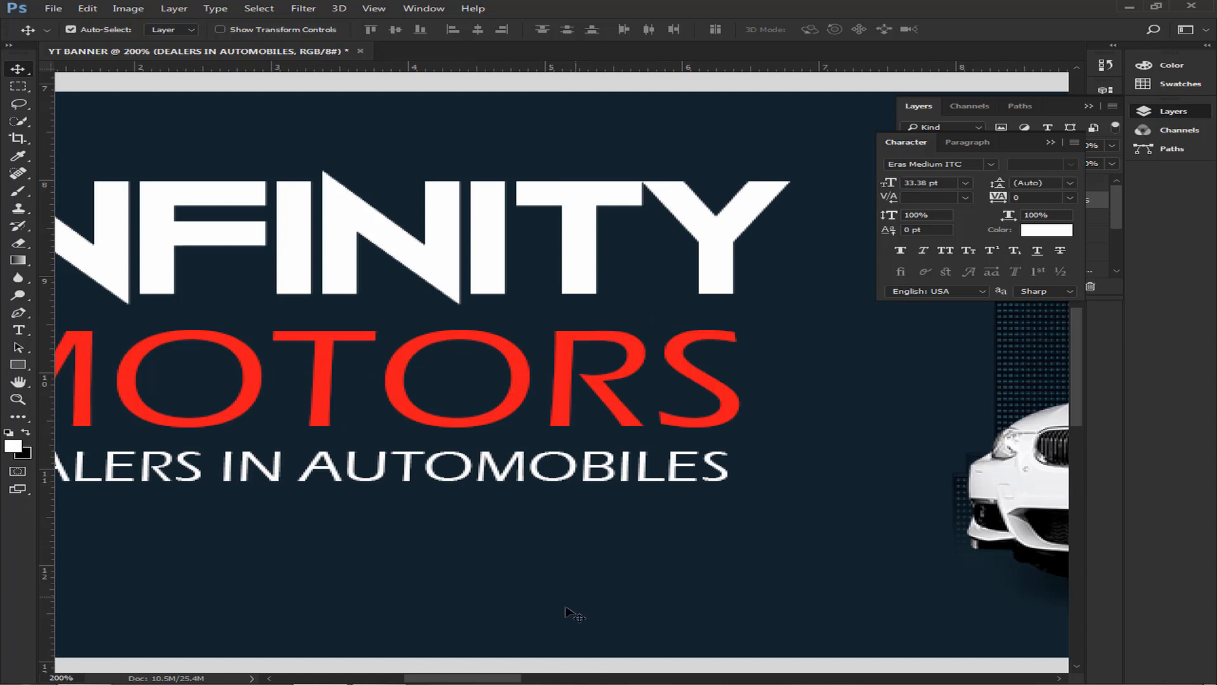
{"action": "left_click_drag", "start_coordinate": [500, 678], "coordinate": [490, 679]}
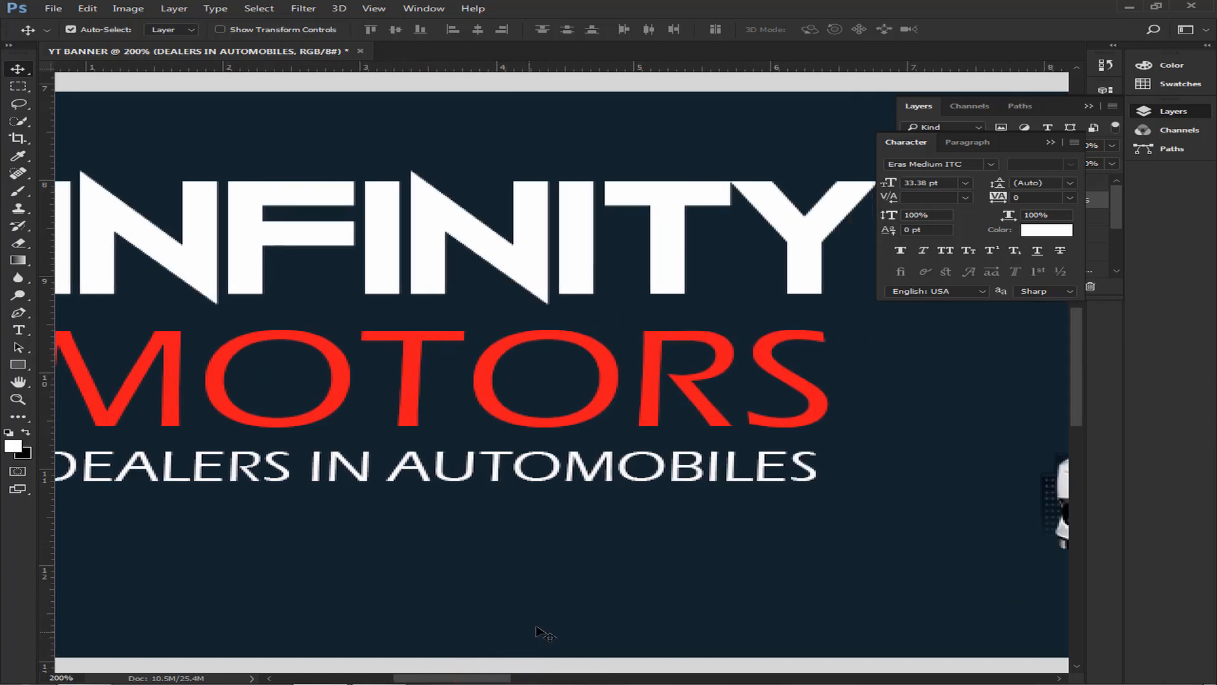
{"action": "left_click", "coordinate": [654, 396]}
{"action": "left_click", "coordinate": [653, 396]}
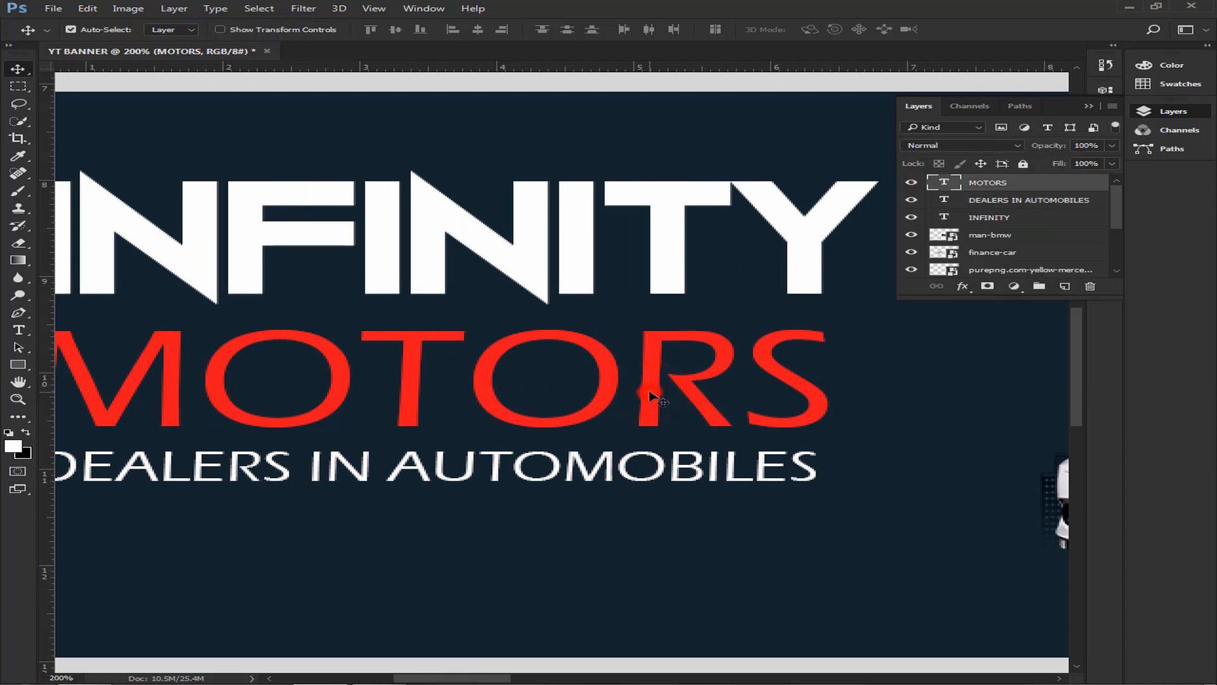
{"action": "left_click", "coordinate": [962, 286]}
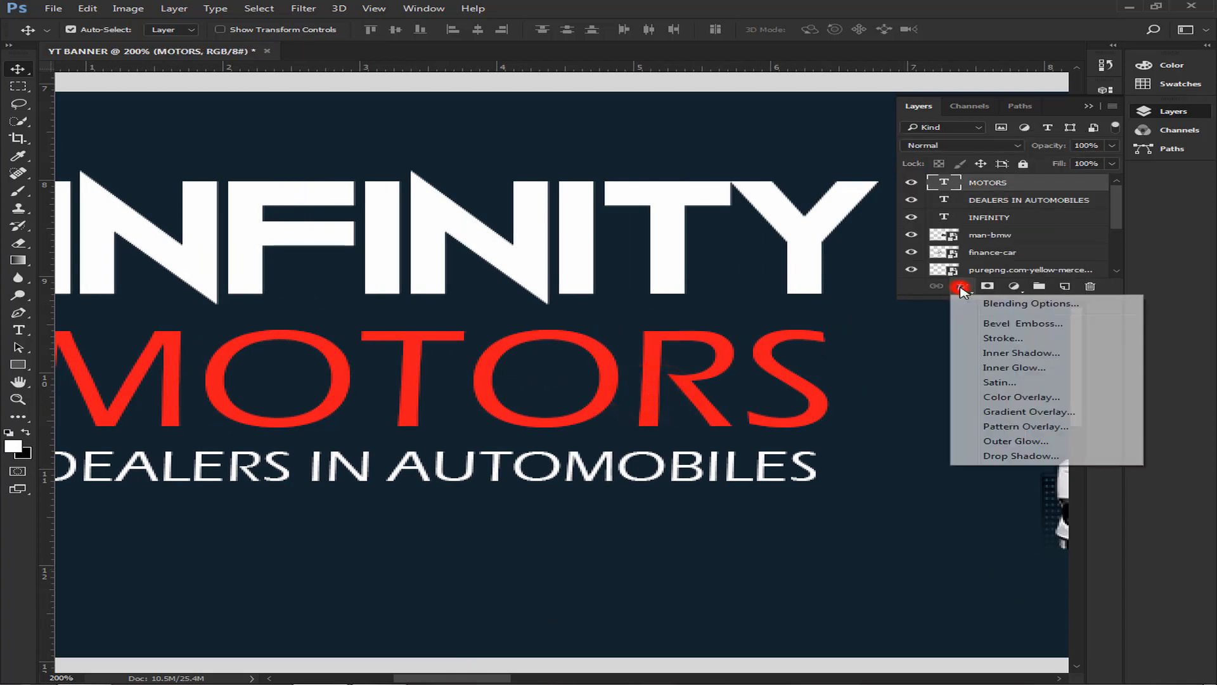
{"action": "left_click", "coordinate": [994, 457]}
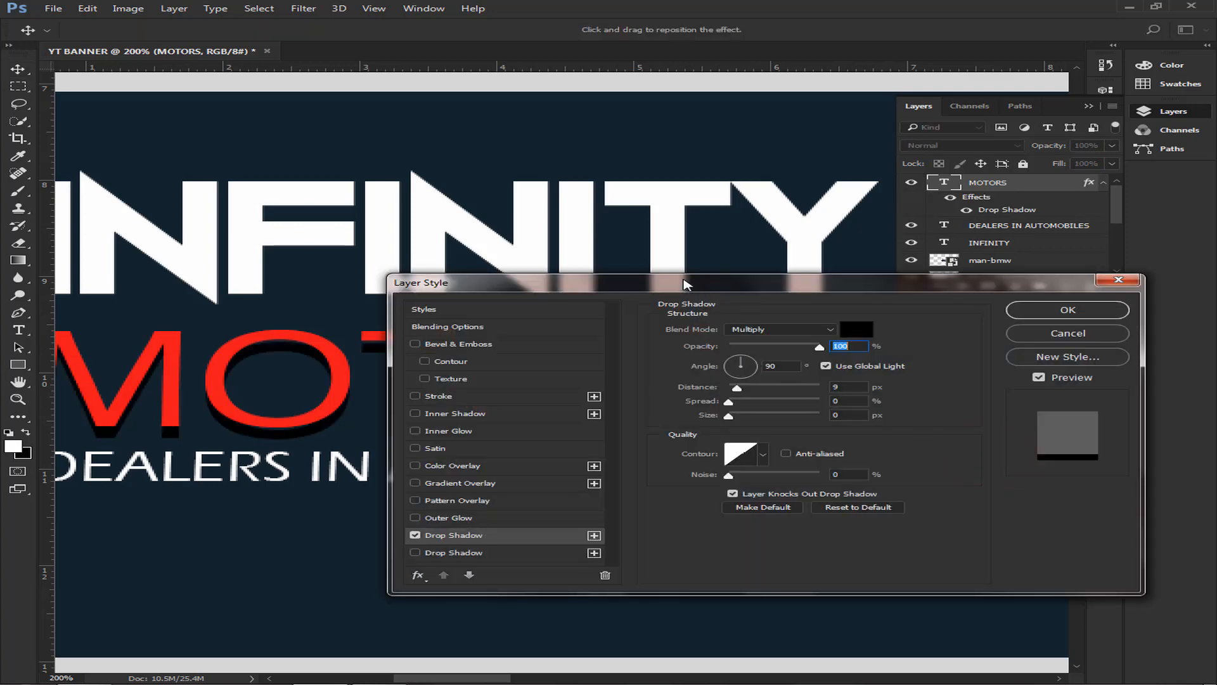
{"action": "left_click_drag", "start_coordinate": [684, 284], "coordinate": [1011, 283]}
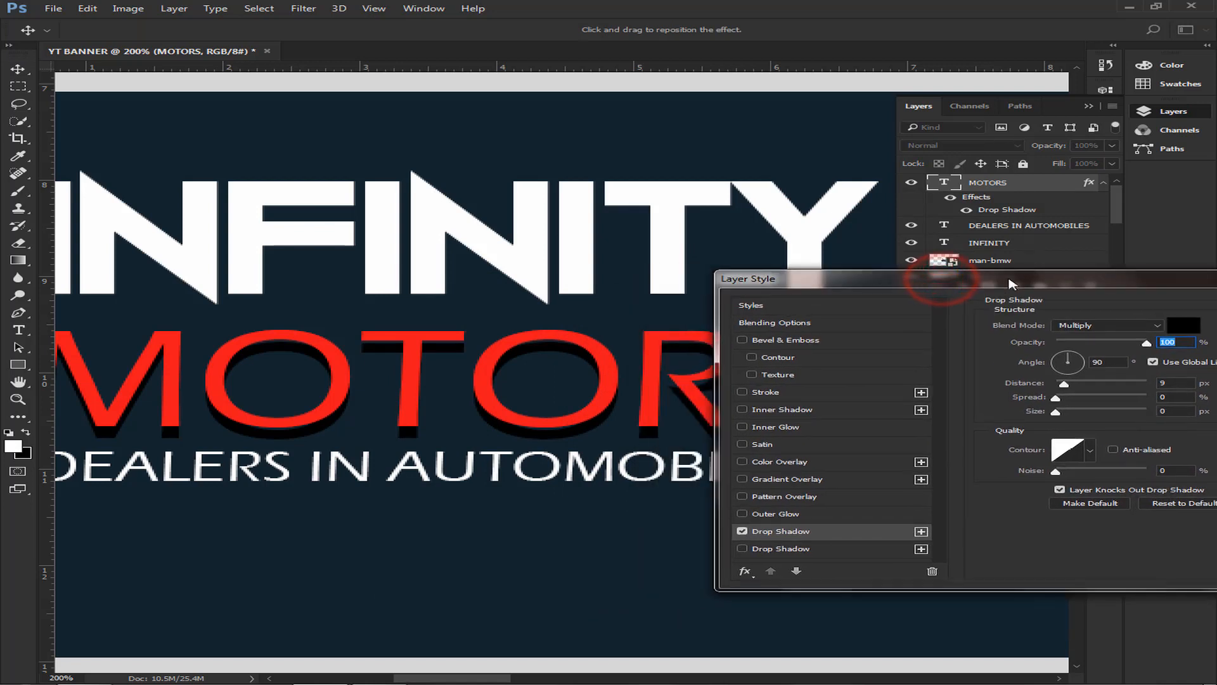
{"action": "left_click_drag", "start_coordinate": [1147, 343], "coordinate": [1123, 350]}
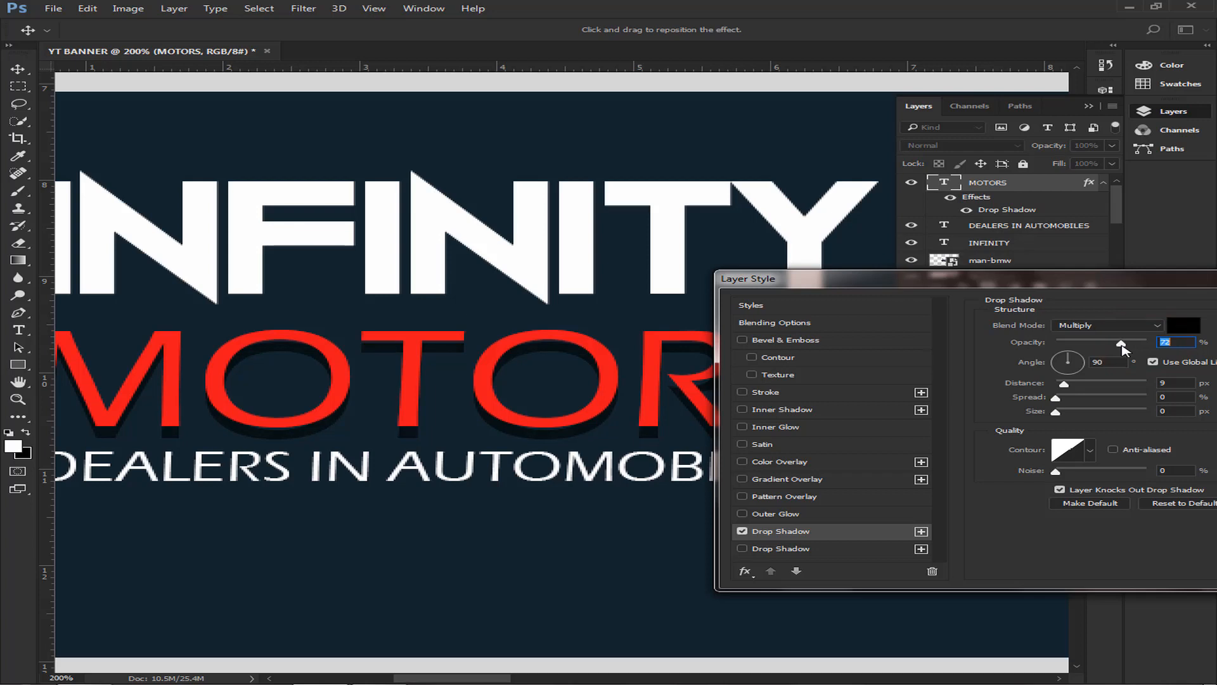
{"action": "left_click_drag", "start_coordinate": [1065, 384], "coordinate": [1063, 388]}
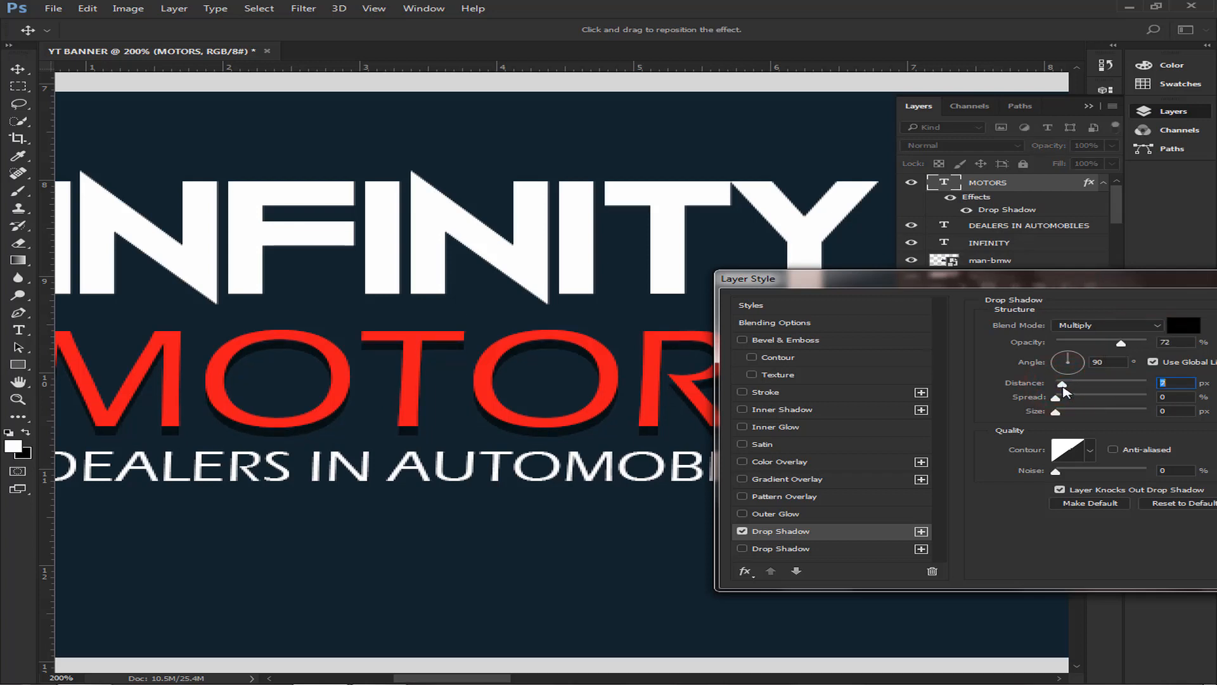
{"action": "left_click_drag", "start_coordinate": [1054, 280], "coordinate": [851, 286]}
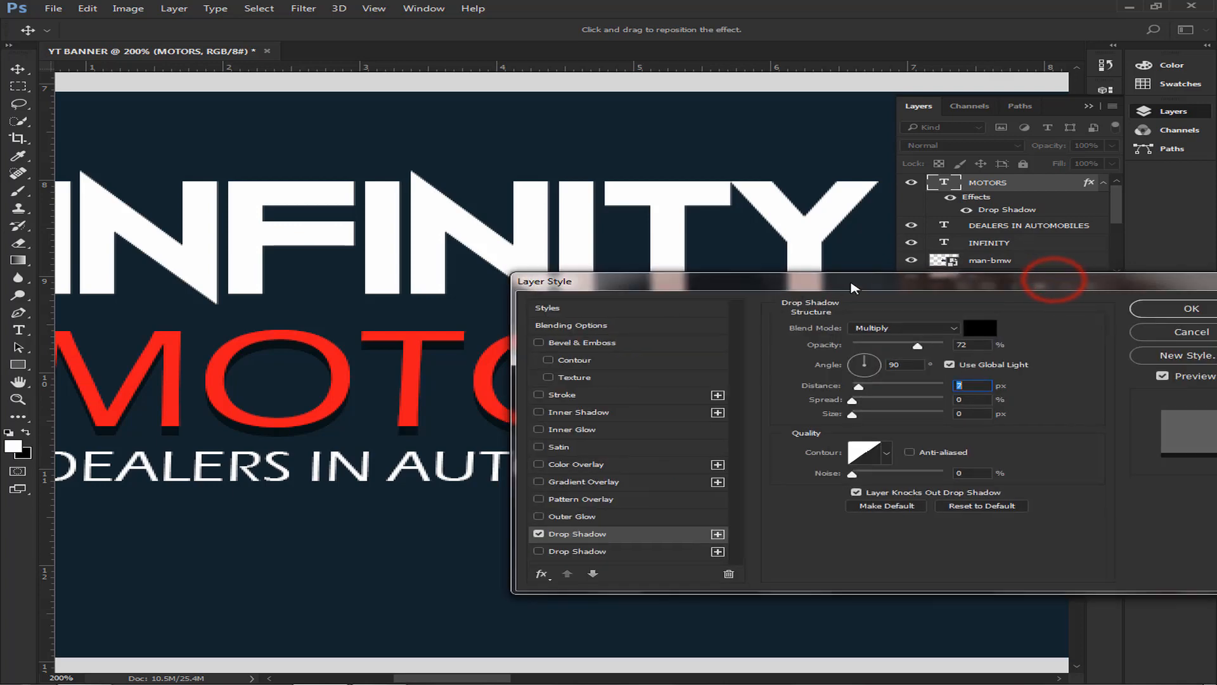
{"action": "left_click", "coordinate": [1149, 310]}
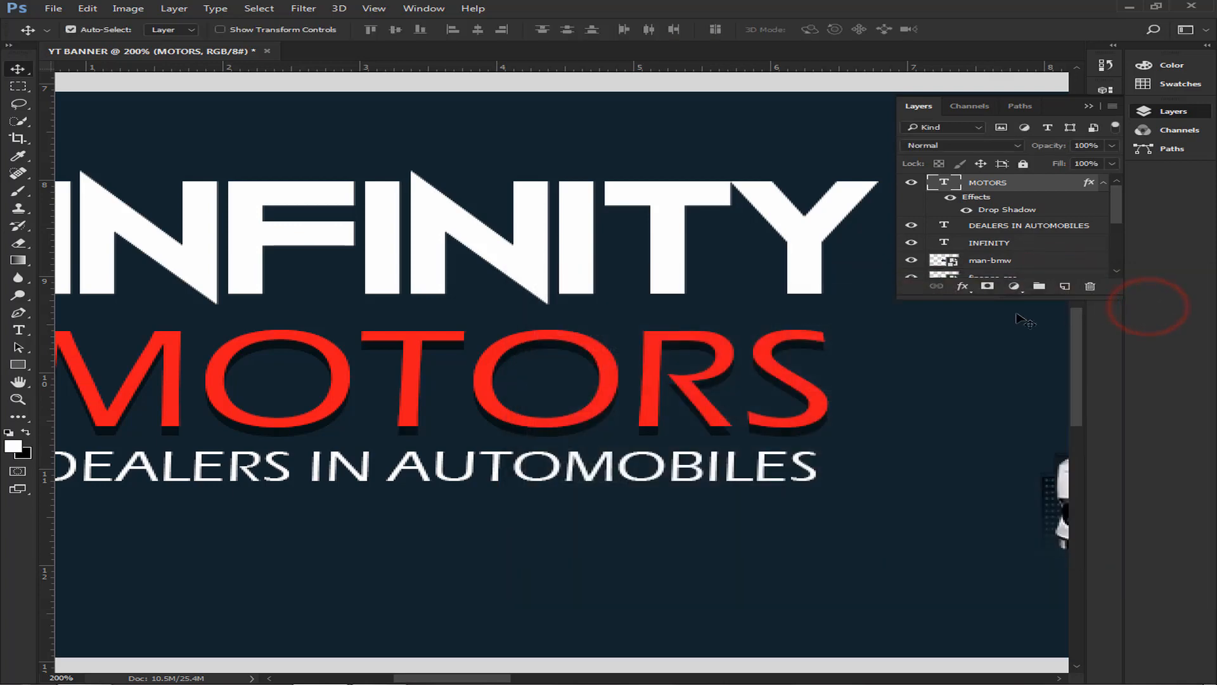
Select the MOTORS, DEALERS IN AUTOMOBILES and INFINITY text layers together and nudge them down to centre them vertically in the blue strip.
{"action": "key", "text": "ctrl+minus"}
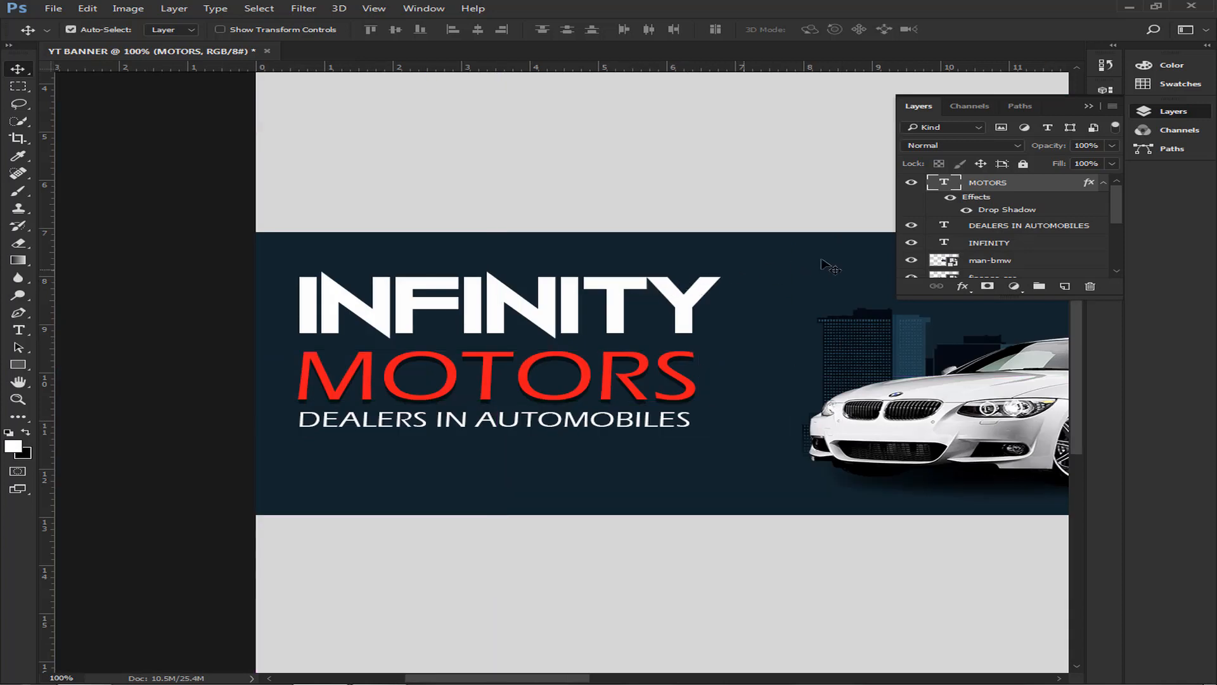
{"action": "key", "text": "ctrl"}
{"action": "left_click", "coordinate": [1010, 230], "text": "ctrl"}
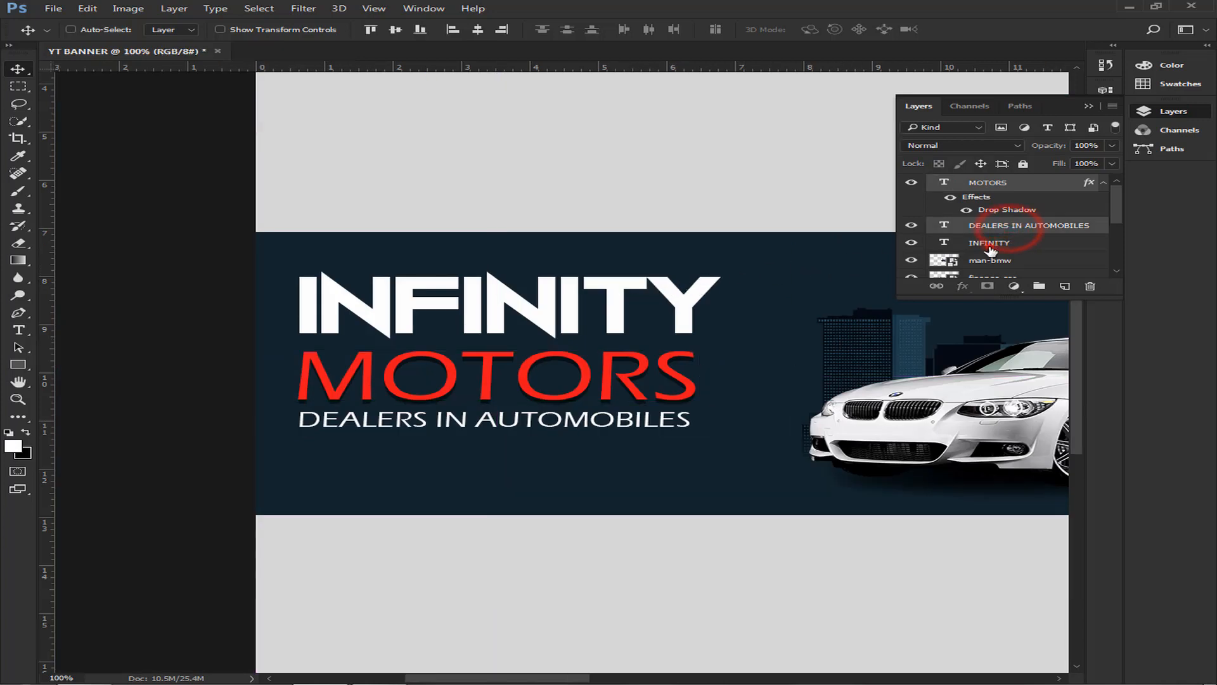
{"action": "left_click", "coordinate": [991, 248], "text": "ctrl"}
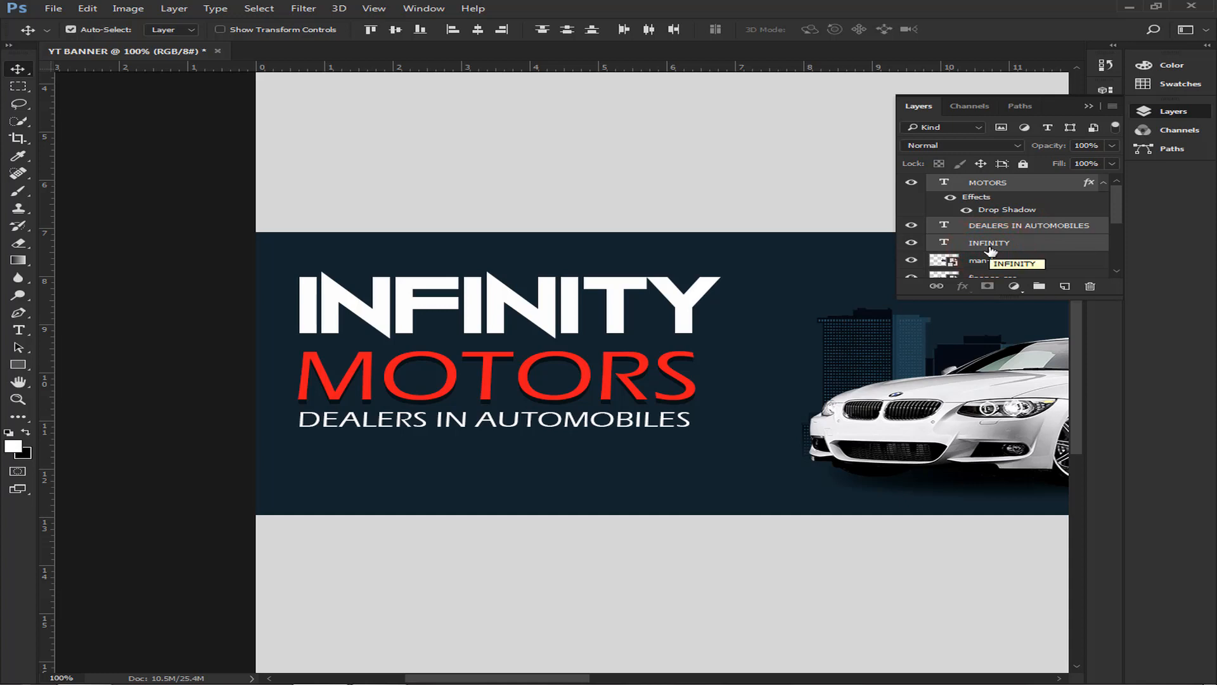
{"action": "key", "text": "Down"}
{"action": "key", "text": "Down"}
{"action": "key", "text": "Down"}
{"action": "key", "text": "Down"}
{"action": "key", "text": "Down"}
{"action": "key", "text": "Down"}
{"action": "key", "text": "Down"}
{"action": "key", "text": "Down"}
{"action": "key", "text": "Down"}
{"action": "key", "text": "Down"}
{"action": "key", "text": "Down"}
{"action": "key", "text": "Down"}
{"action": "key", "text": "Down"}
{"action": "key", "text": "Down"}
{"action": "key", "text": "Down"}
{"action": "key", "text": "Down"}
{"action": "key", "text": "Down"}
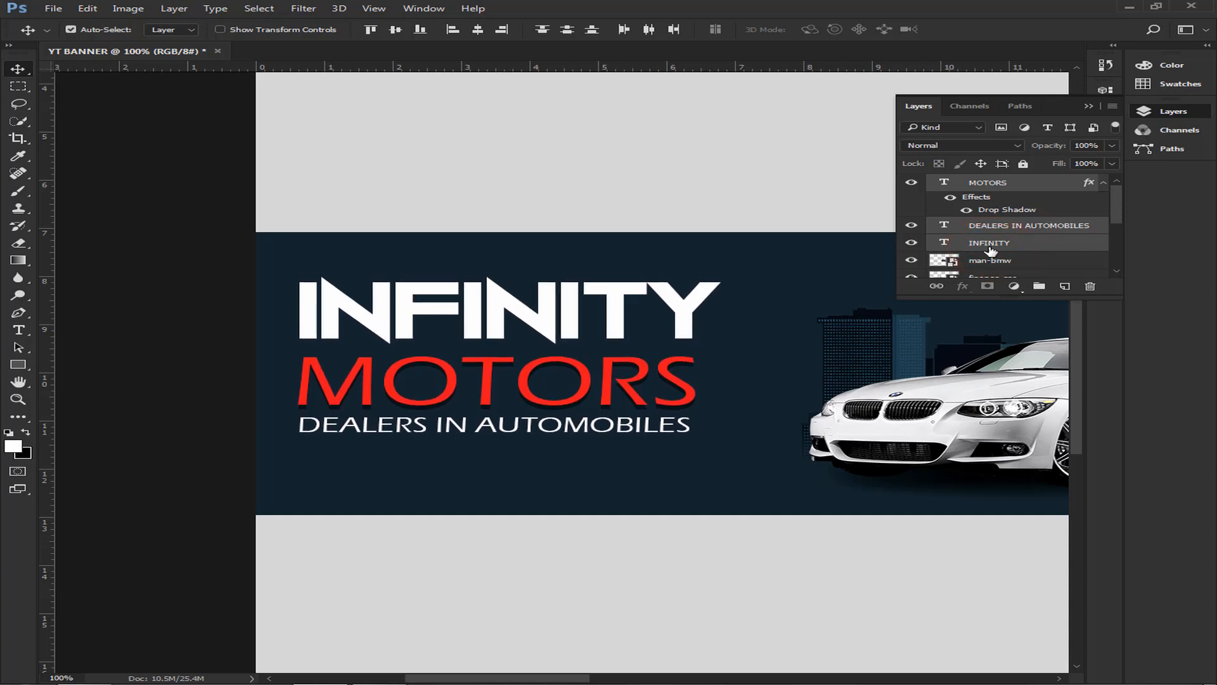
{"action": "key", "text": "Down"}
{"action": "key", "text": "Down"}
{"action": "key", "text": "Down"}
{"action": "key", "text": "Down"}
{"action": "key", "text": "Down"}
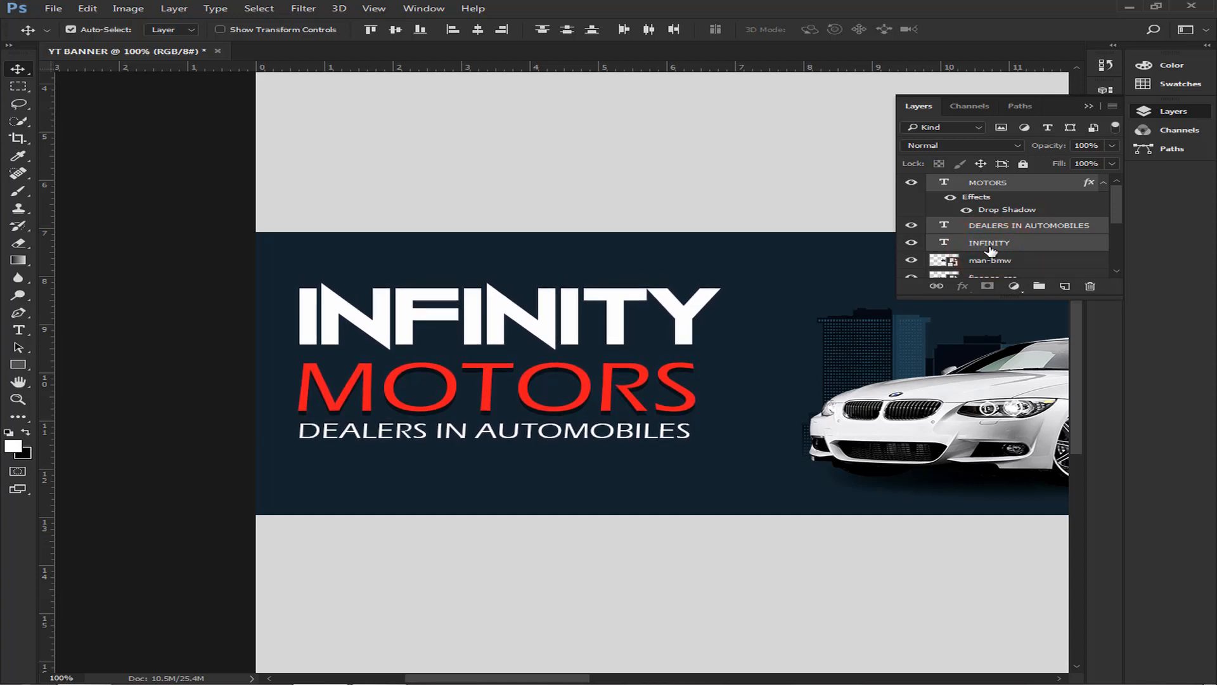
{"action": "key", "text": "Down"}
{"action": "key", "text": "Down"}
{"action": "key", "text": "Down"}
{"action": "key", "text": "Down"}
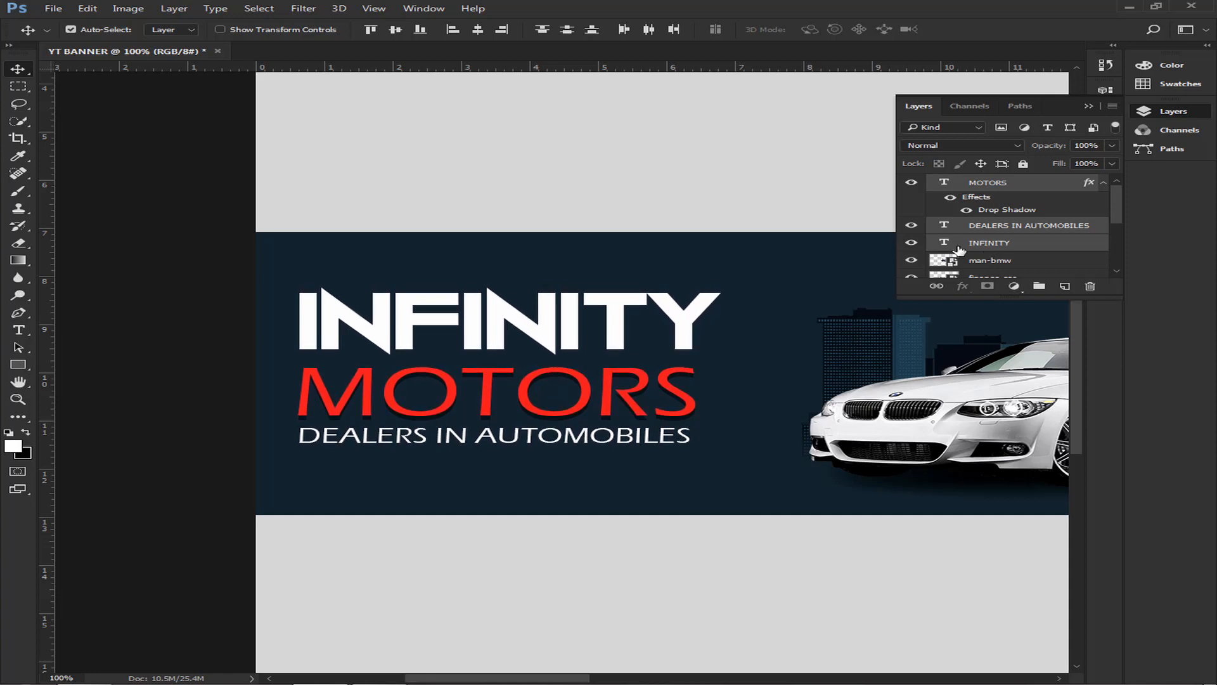
Place the SOCIAL LINKS image from the Desktop into the banner as an embedded object above the MOTORS layer.
{"action": "left_click", "coordinate": [989, 182]}
{"action": "key", "text": "ctrl"}
{"action": "key", "text": "ctrl+minus"}
{"action": "key", "text": "ctrl+minus"}
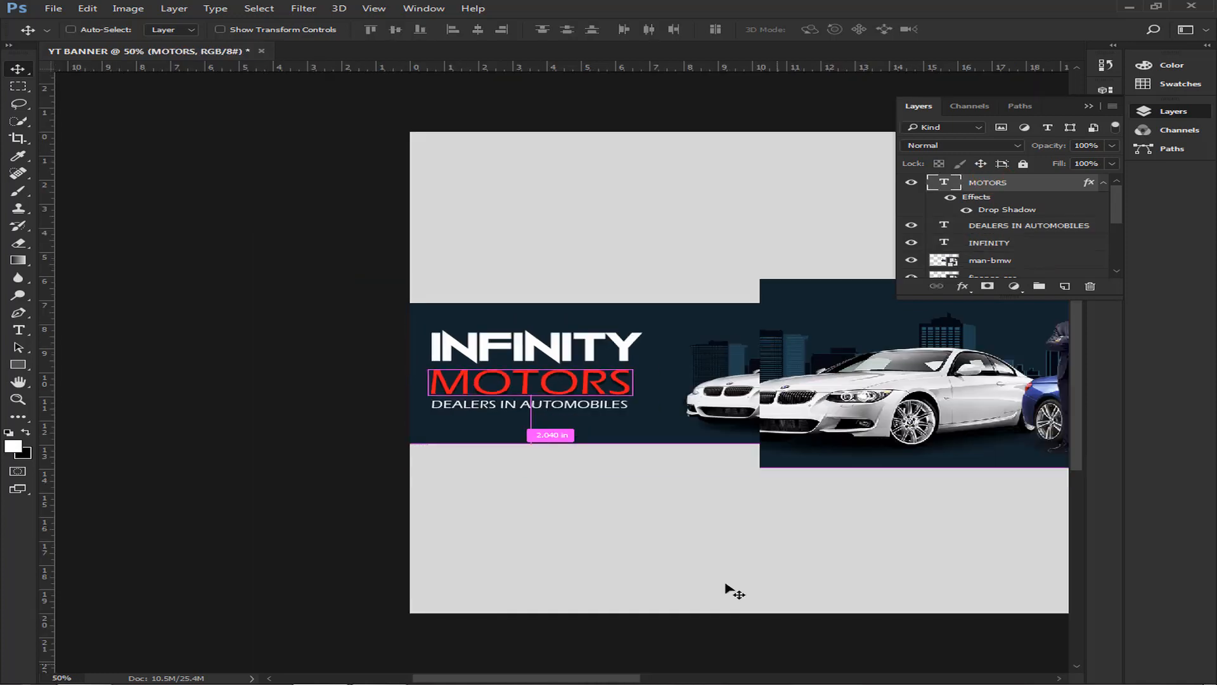
{"action": "left_click_drag", "start_coordinate": [603, 678], "coordinate": [837, 650]}
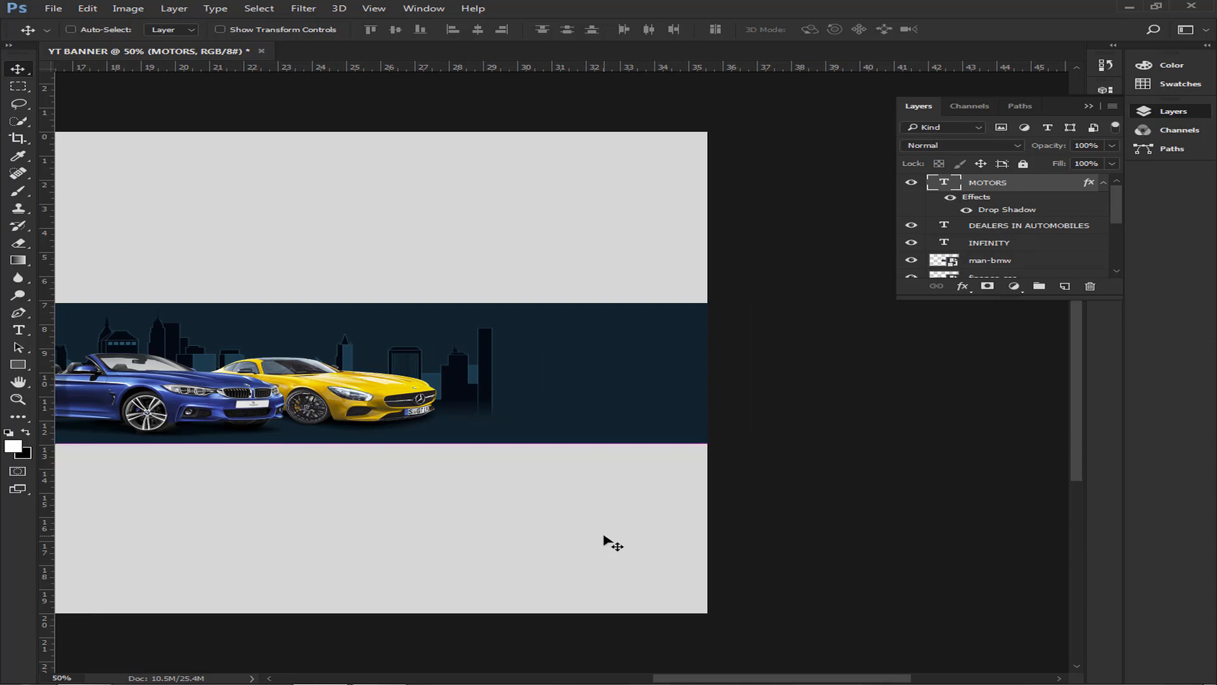
{"action": "key", "text": "ctrl+plus"}
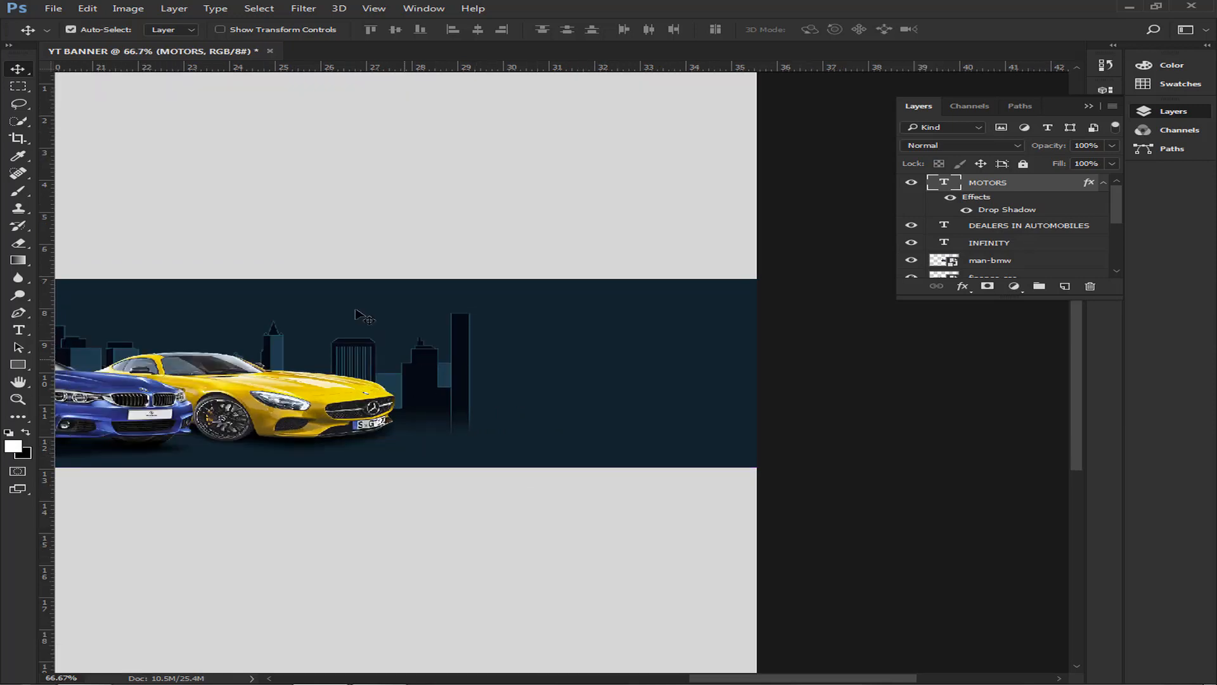
{"action": "left_click", "coordinate": [59, 9]}
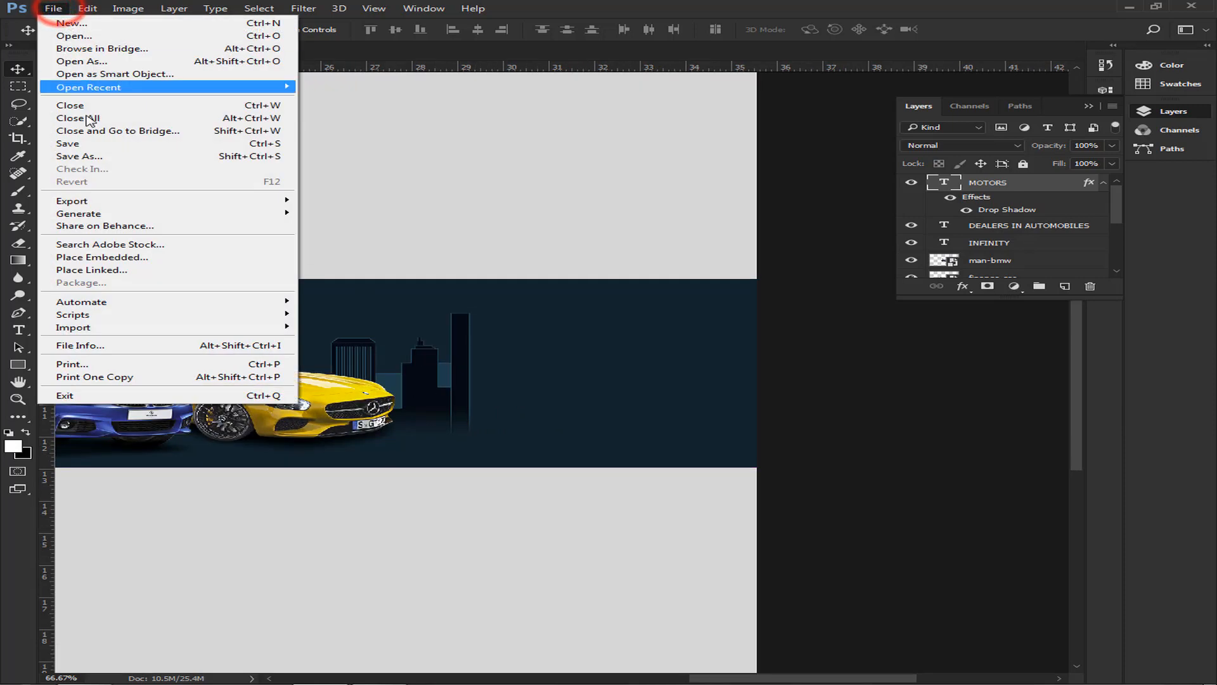
{"action": "left_click", "coordinate": [121, 256]}
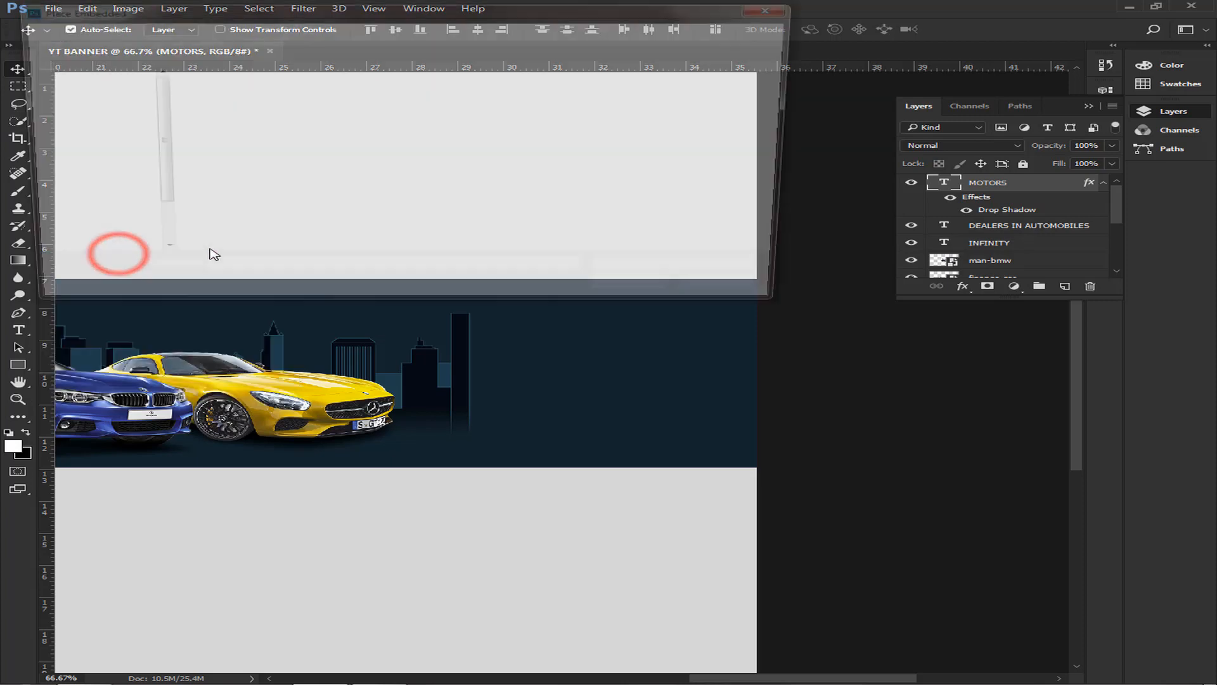
{"action": "left_click", "coordinate": [320, 191]}
{"action": "scroll", "coordinate": [301, 213], "scroll_direction": "down", "scroll_amount": 3}
{"action": "scroll", "coordinate": [301, 213], "scroll_direction": "down", "scroll_amount": 3}
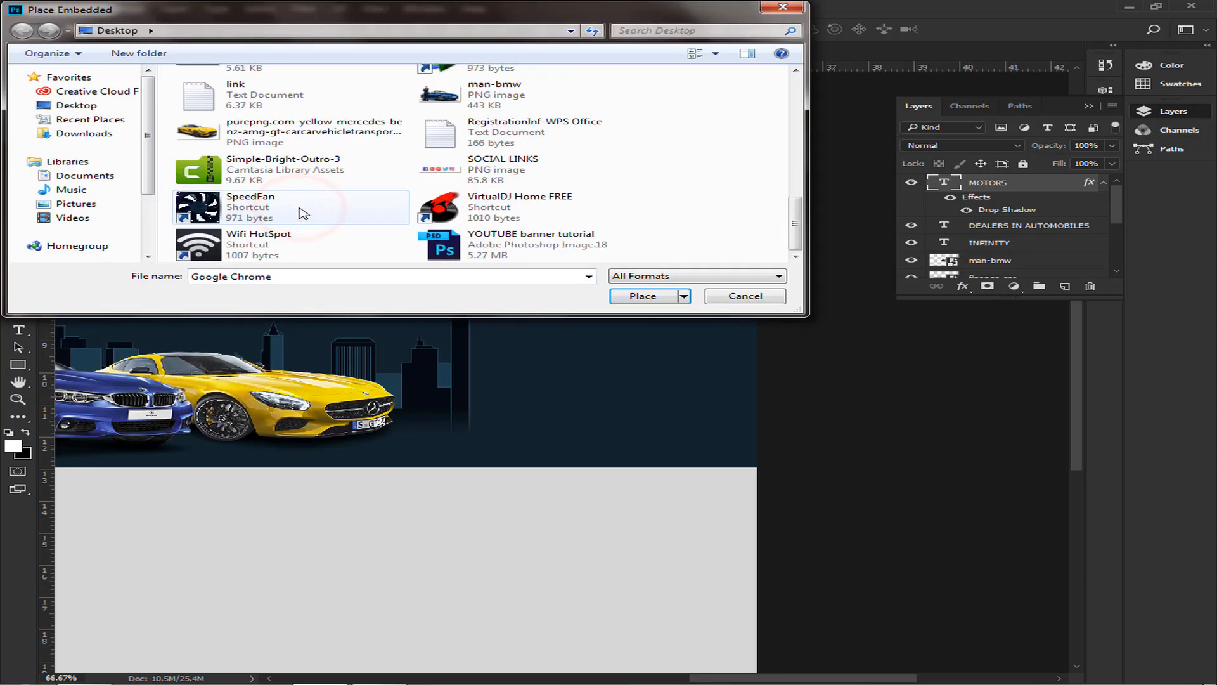
{"action": "left_click", "coordinate": [491, 168]}
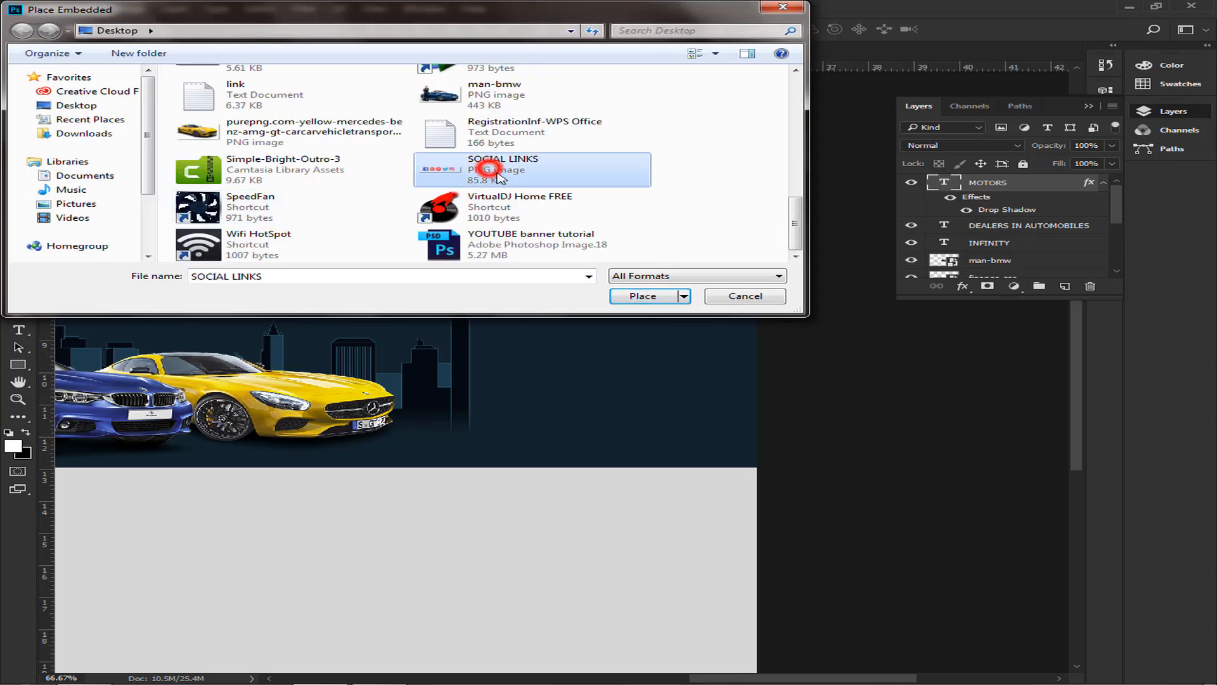
{"action": "left_click", "coordinate": [653, 297]}
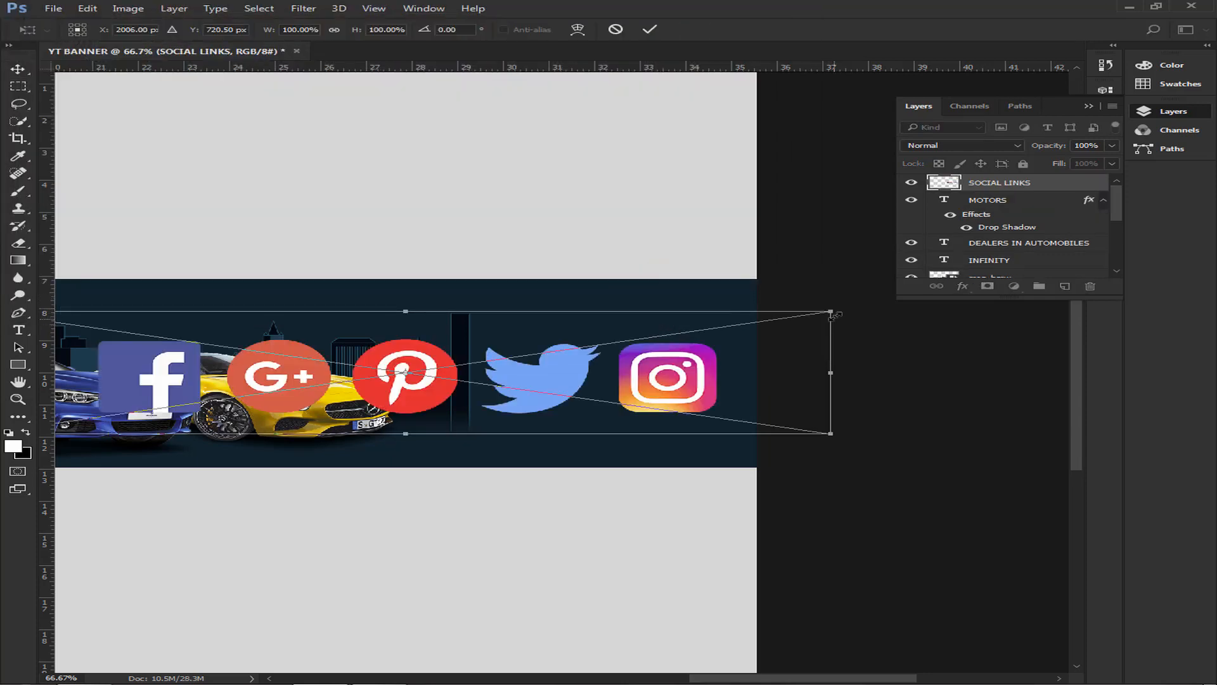
Scale the social icons down to about 33% and move them to the lower right end of the blue strip, beyond the cityscape.
{"action": "left_click_drag", "start_coordinate": [833, 311], "coordinate": [575, 443]}
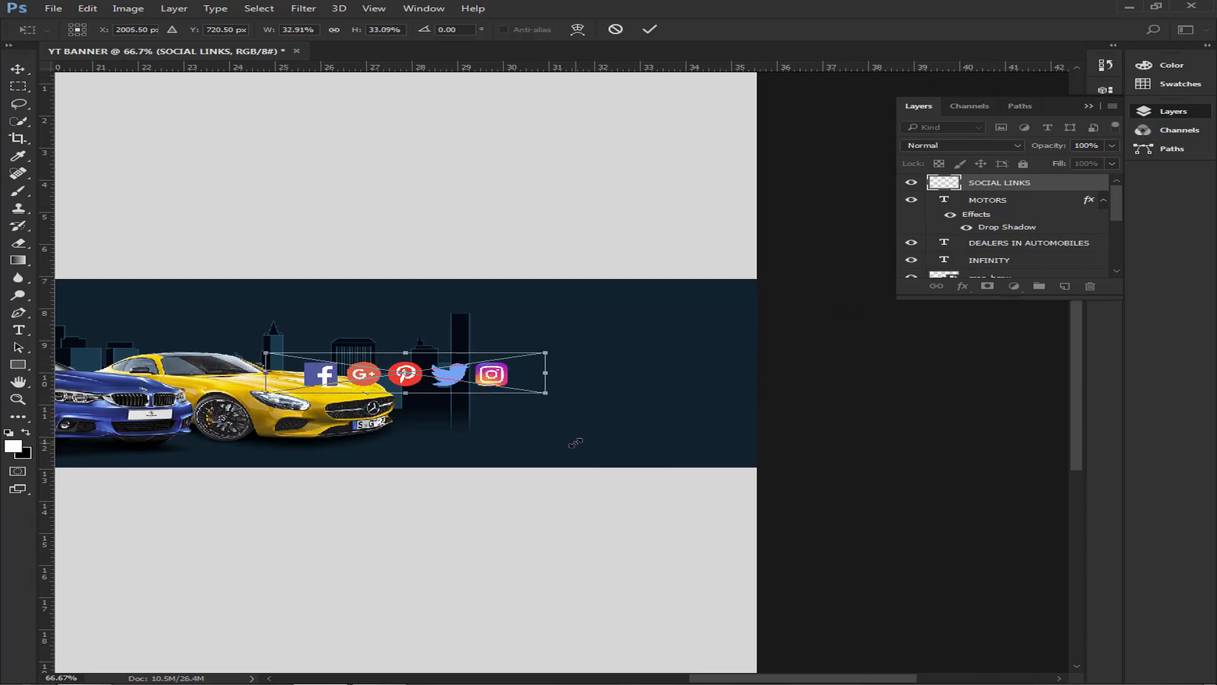
{"action": "key", "text": "Return"}
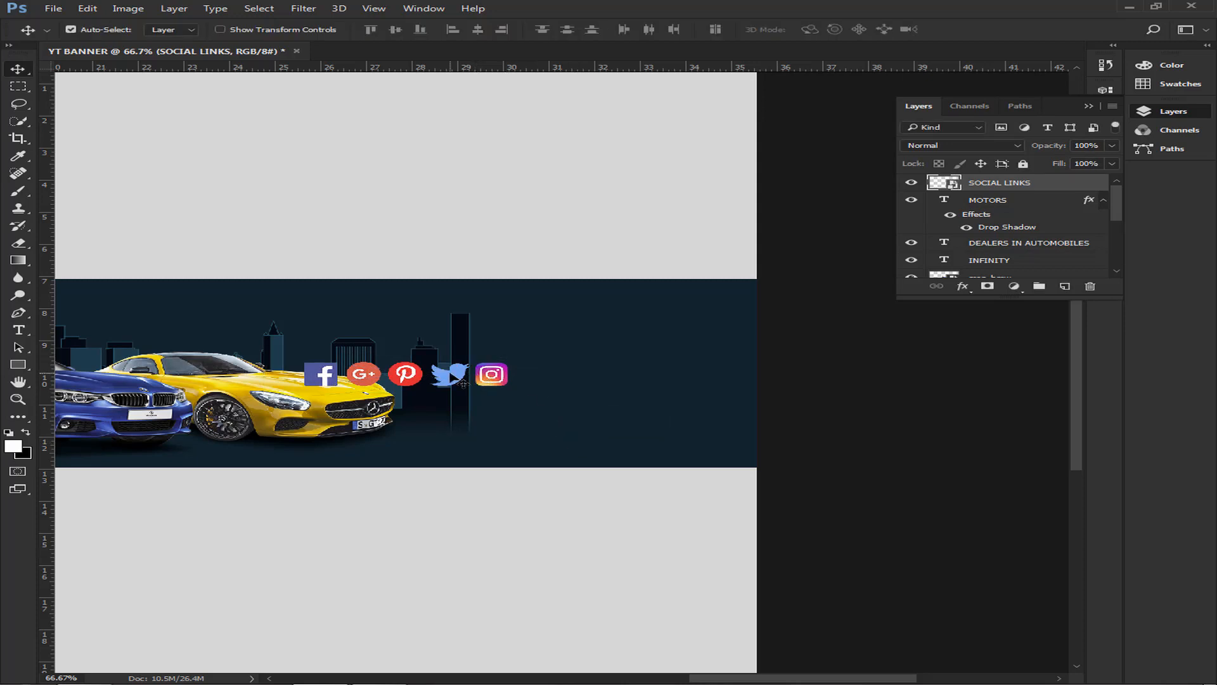
{"action": "left_click_drag", "start_coordinate": [463, 383], "coordinate": [671, 428]}
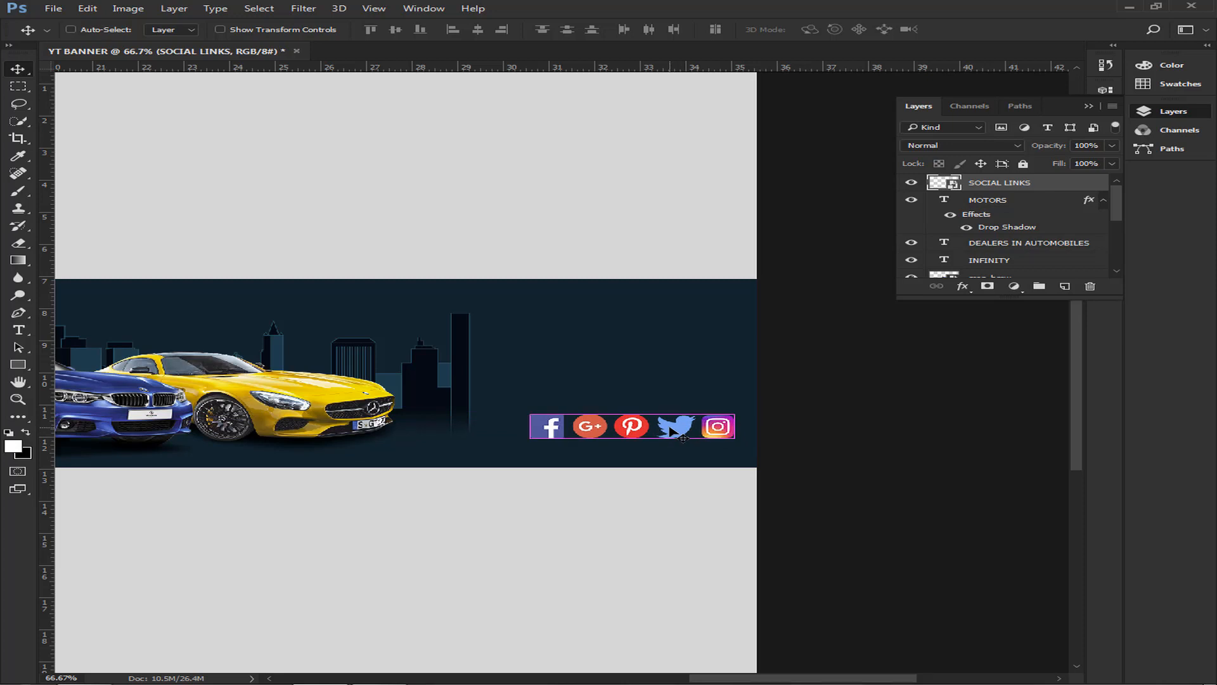
{"action": "key", "text": "ctrl+plus"}
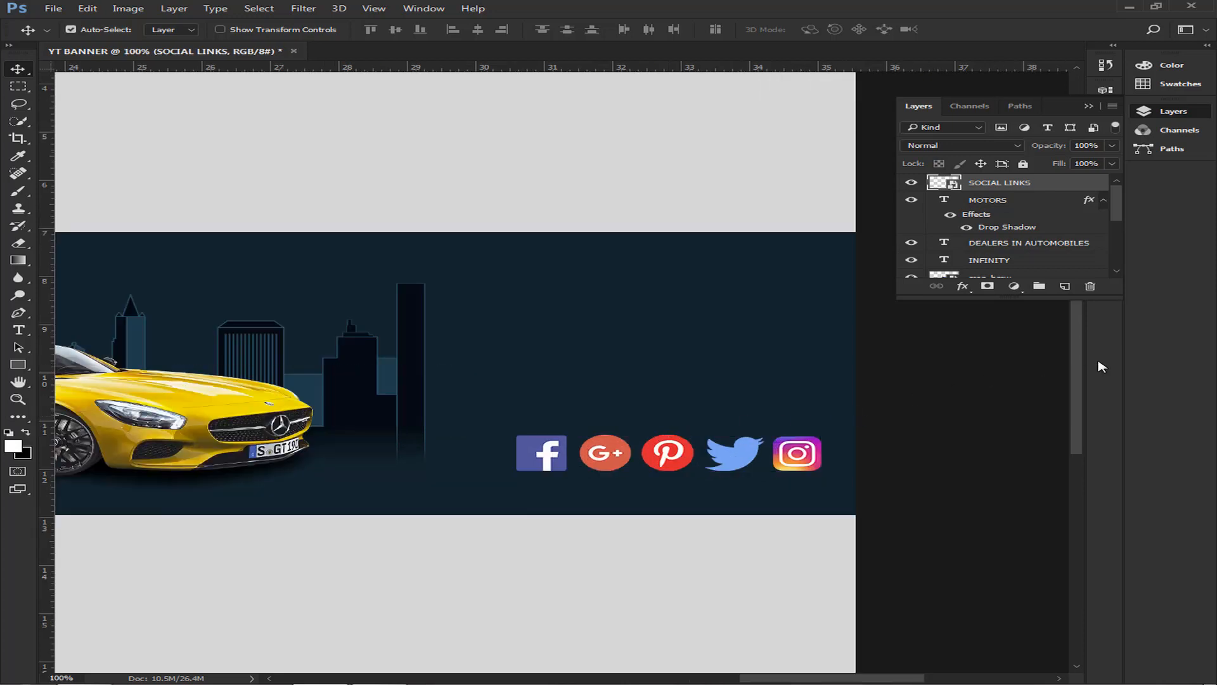
{"action": "left_click_drag", "start_coordinate": [1078, 374], "coordinate": [1074, 403]}
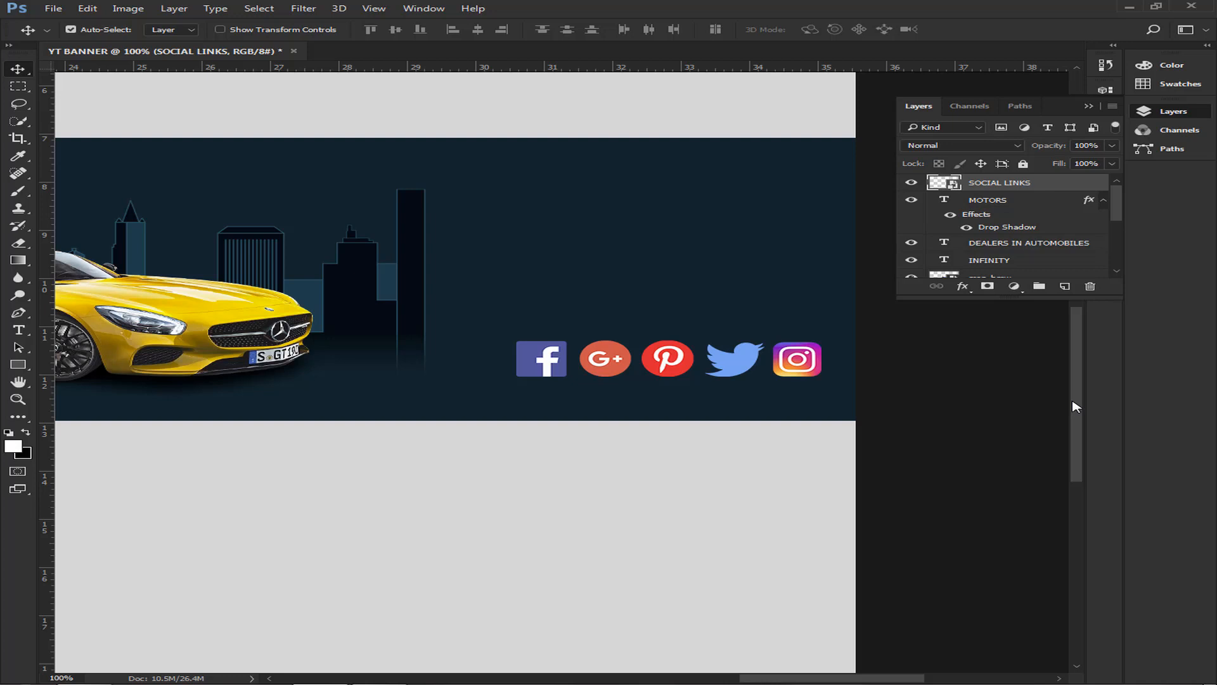
{"action": "left_click", "coordinate": [19, 330]}
{"action": "left_click", "coordinate": [325, 238]}
{"action": "type", "text": "@"}
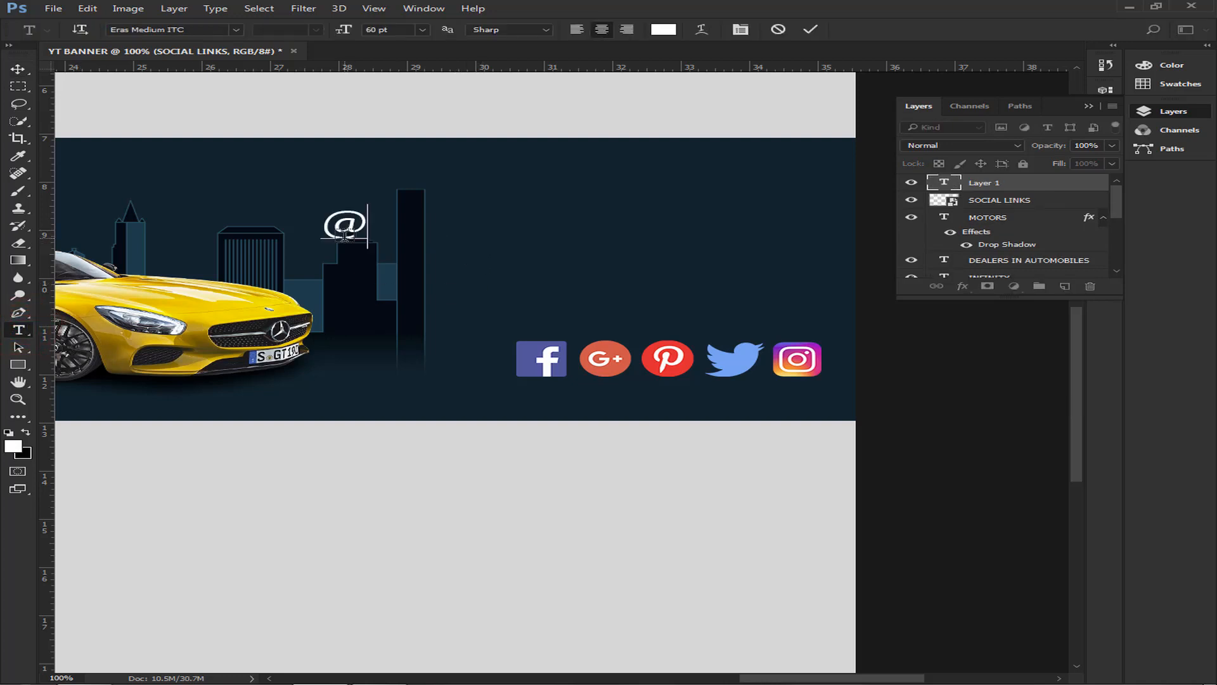
{"action": "type", "text": "I"}
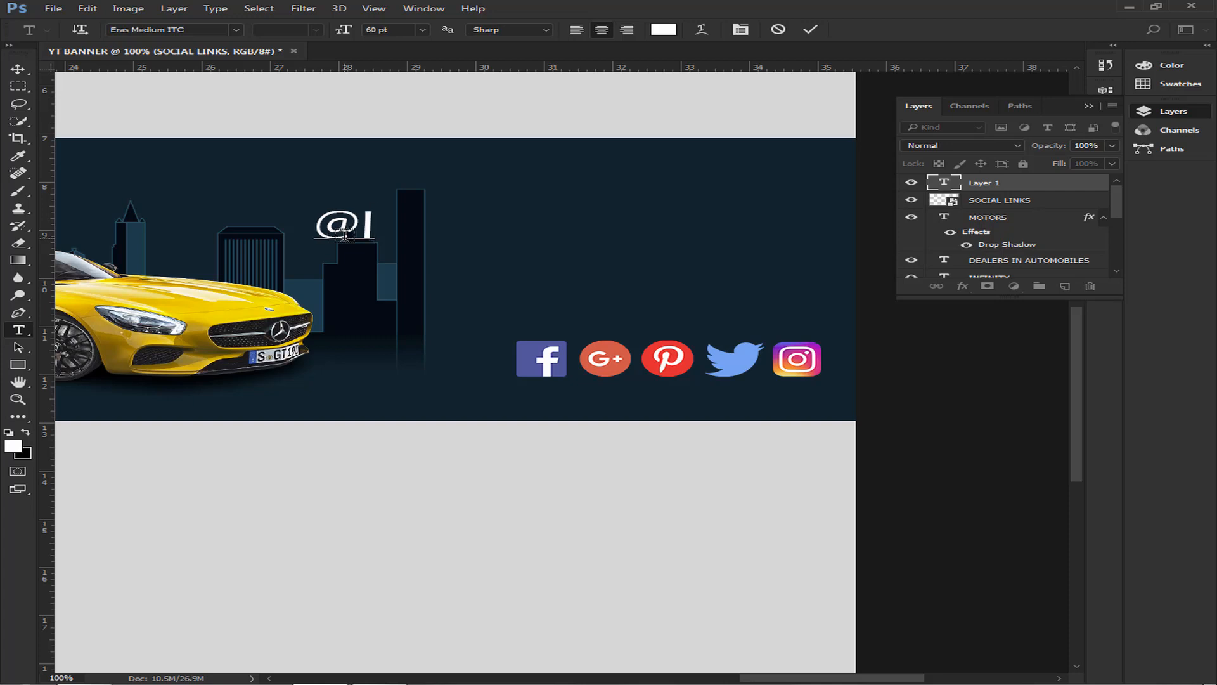
{"action": "type", "text": "nfinity"}
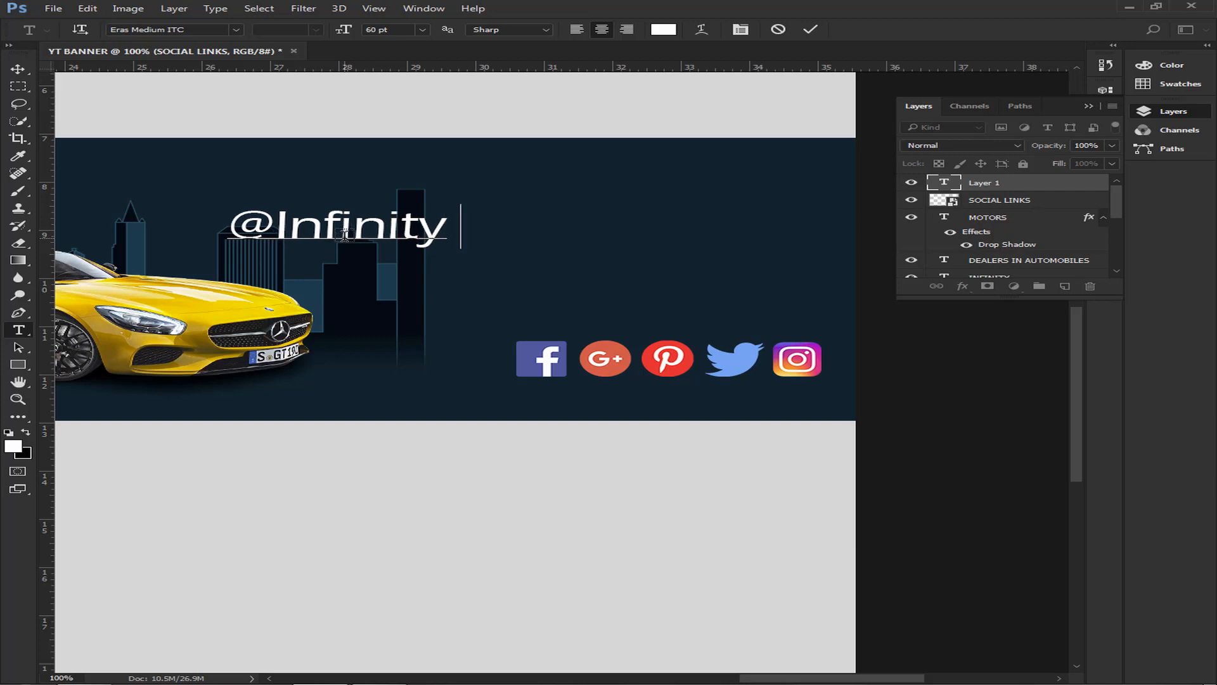
{"action": "type", "text": " motors"}
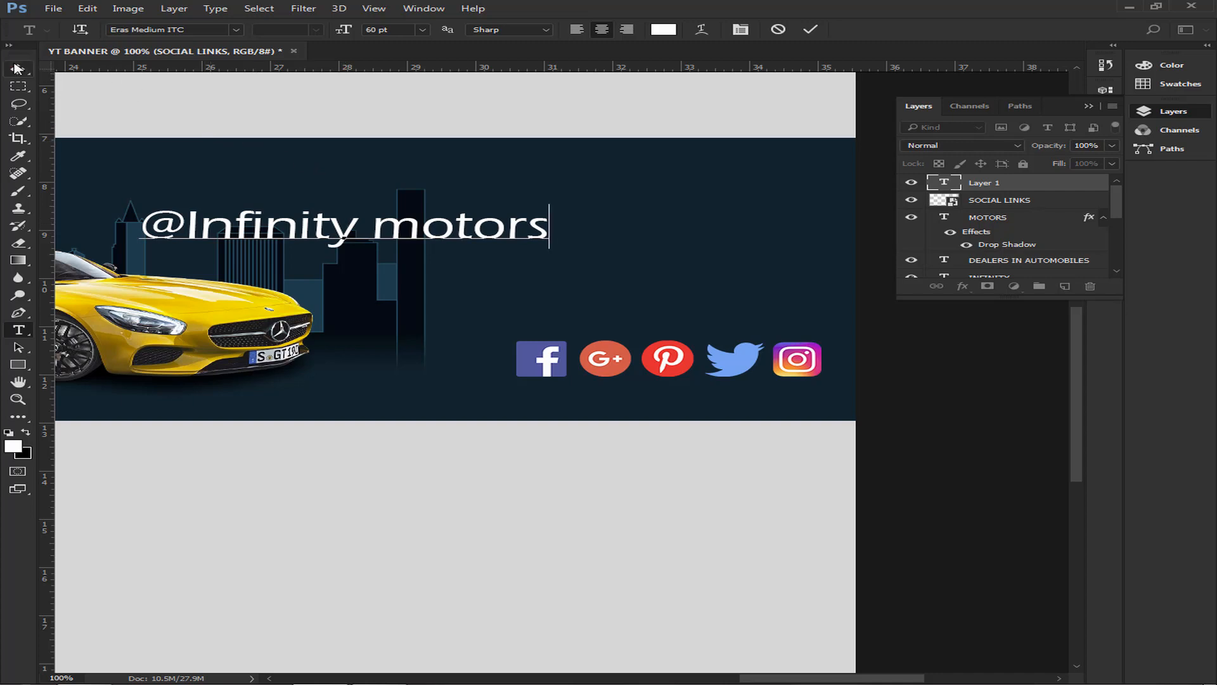
{"action": "left_click", "coordinate": [17, 68]}
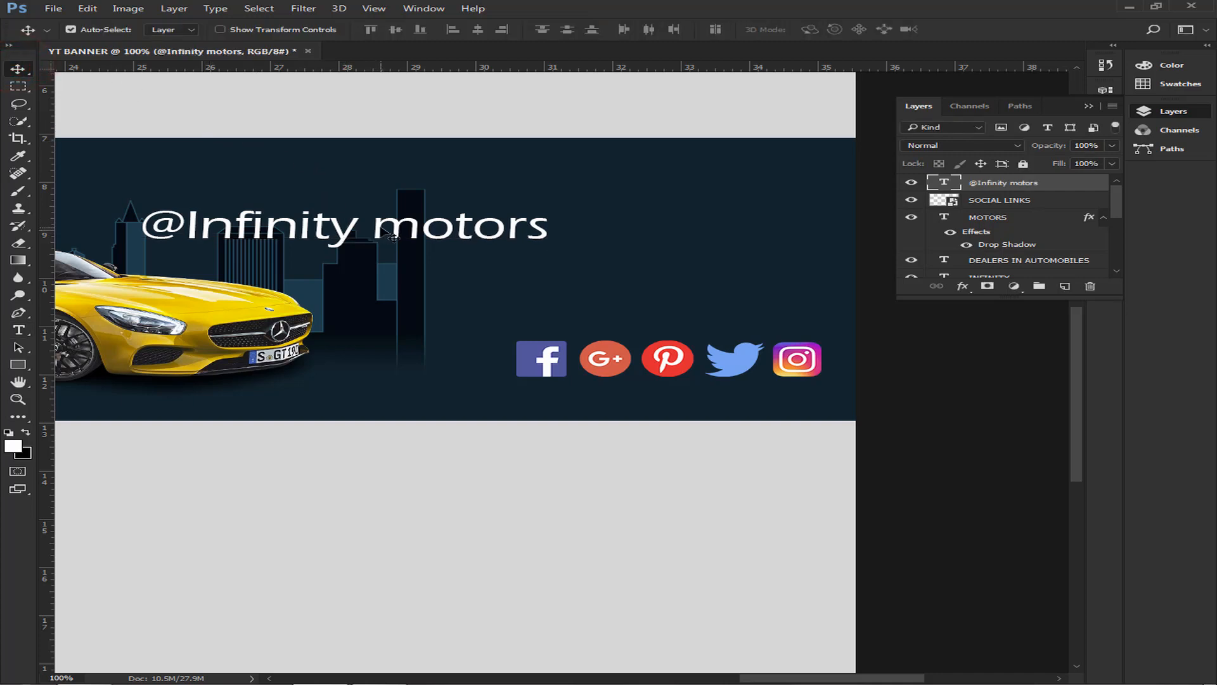
{"action": "left_click_drag", "start_coordinate": [382, 230], "coordinate": [543, 397]}
{"action": "key", "text": "ctrl+t"}
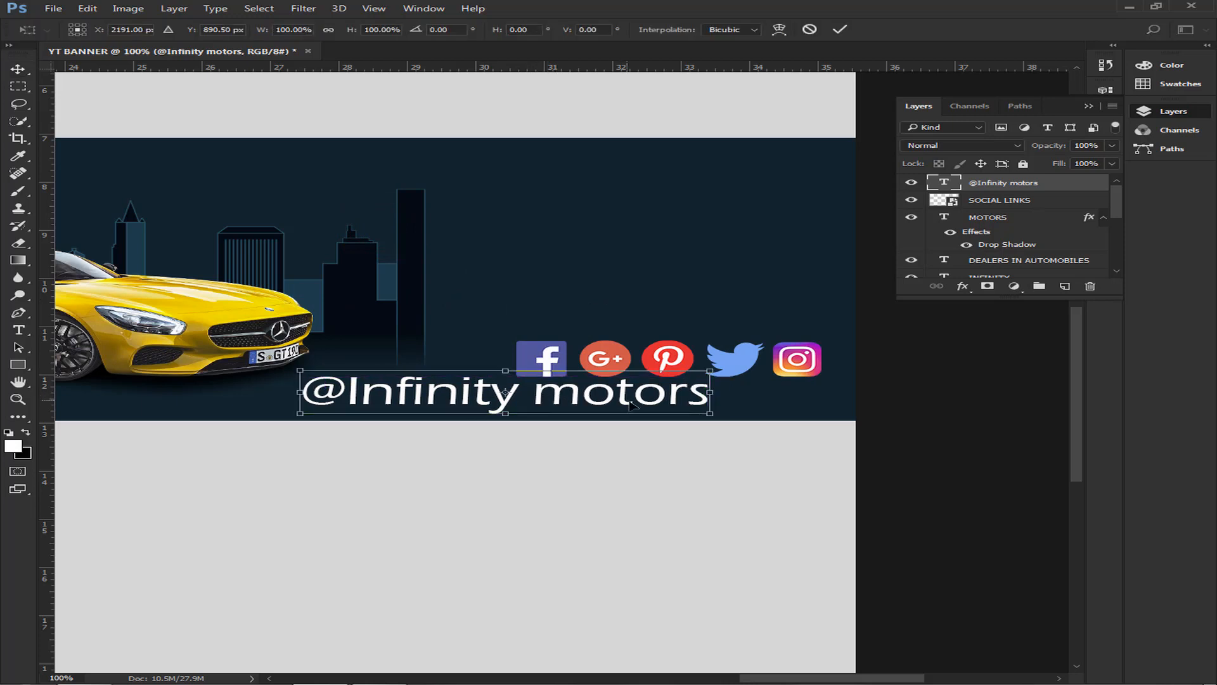
{"action": "left_click_drag", "start_coordinate": [710, 413], "coordinate": [749, 394]}
{"action": "key", "text": "Return"}
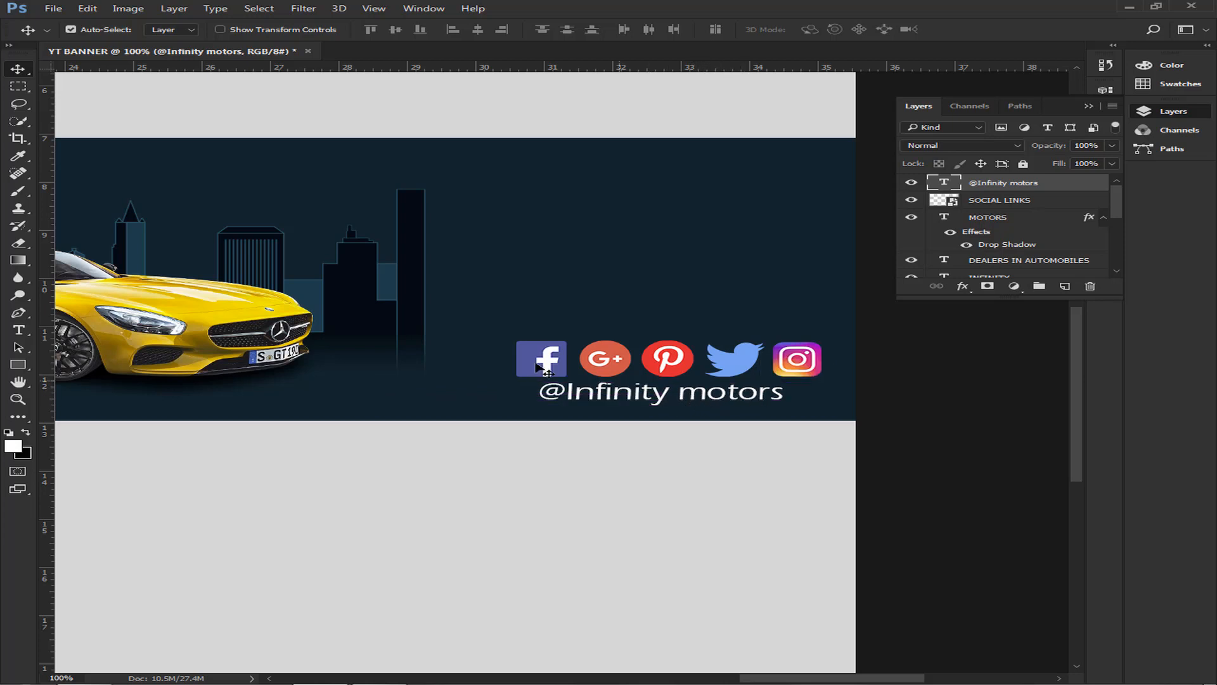
Add a centred three-line 60 pt text reading "SALES", "RENTS" and "& REPAIRS" above the social icons.
{"action": "left_click", "coordinate": [18, 329]}
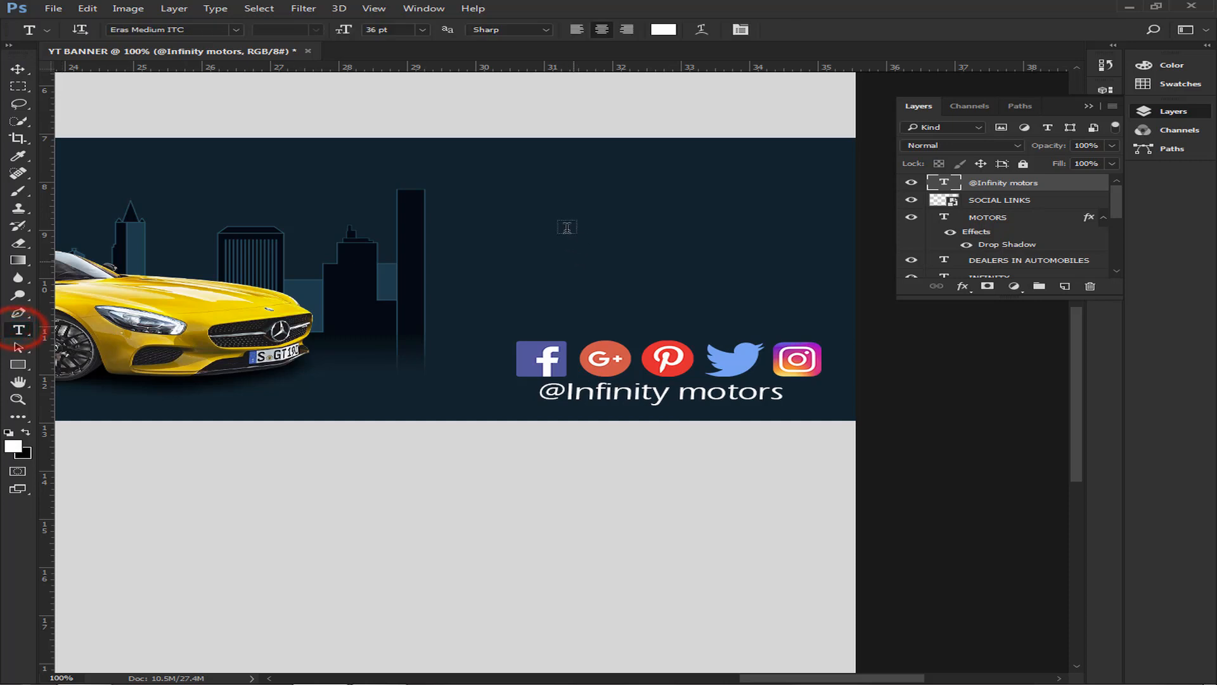
{"action": "left_click", "coordinate": [501, 176]}
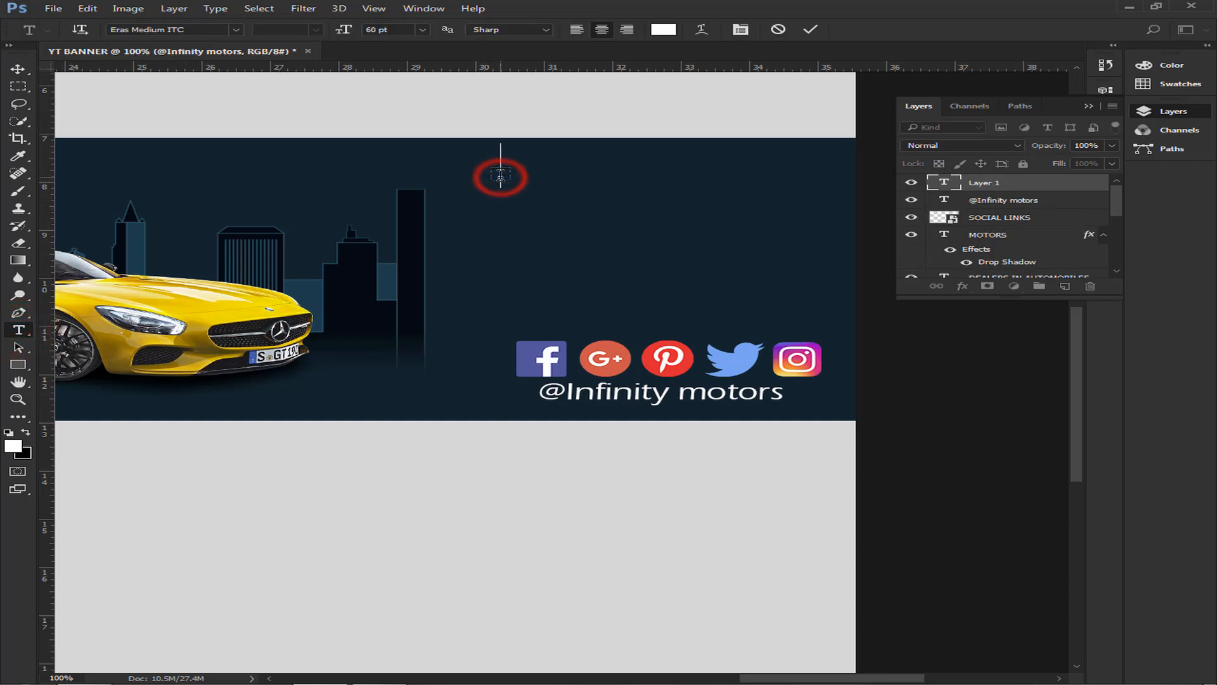
{"action": "type", "text": "SALES"}
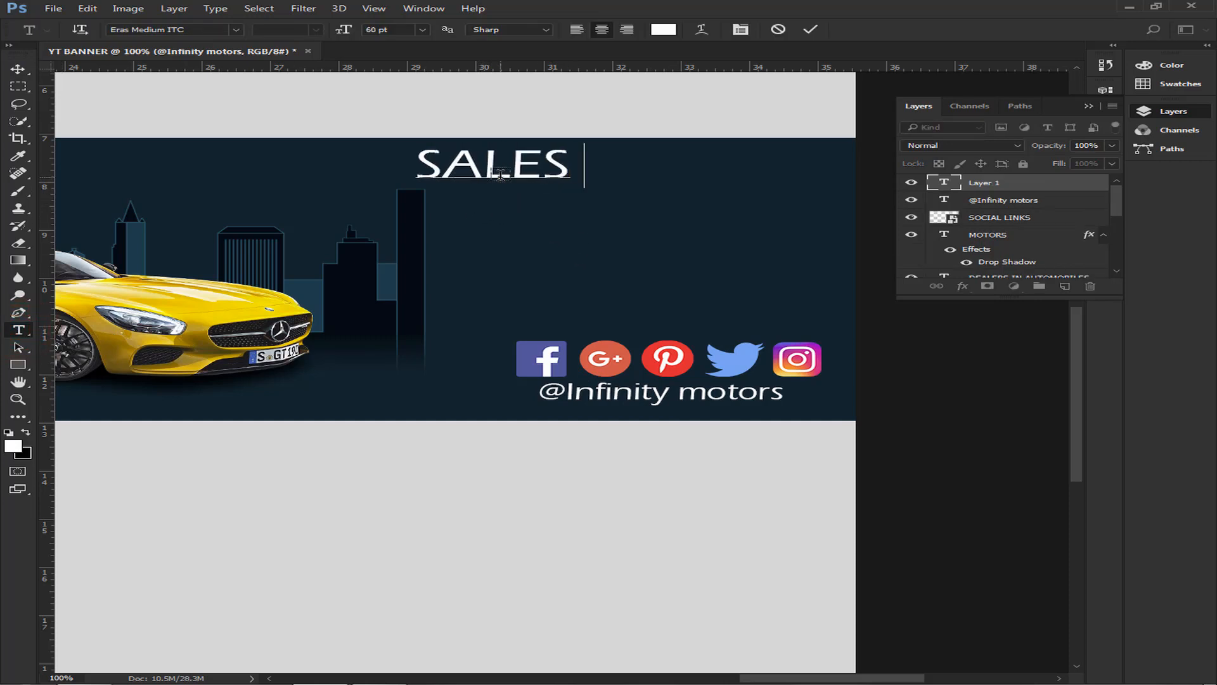
{"action": "key", "text": "BackSpace"}
{"action": "key", "text": "Return"}
{"action": "type", "text": "R"}
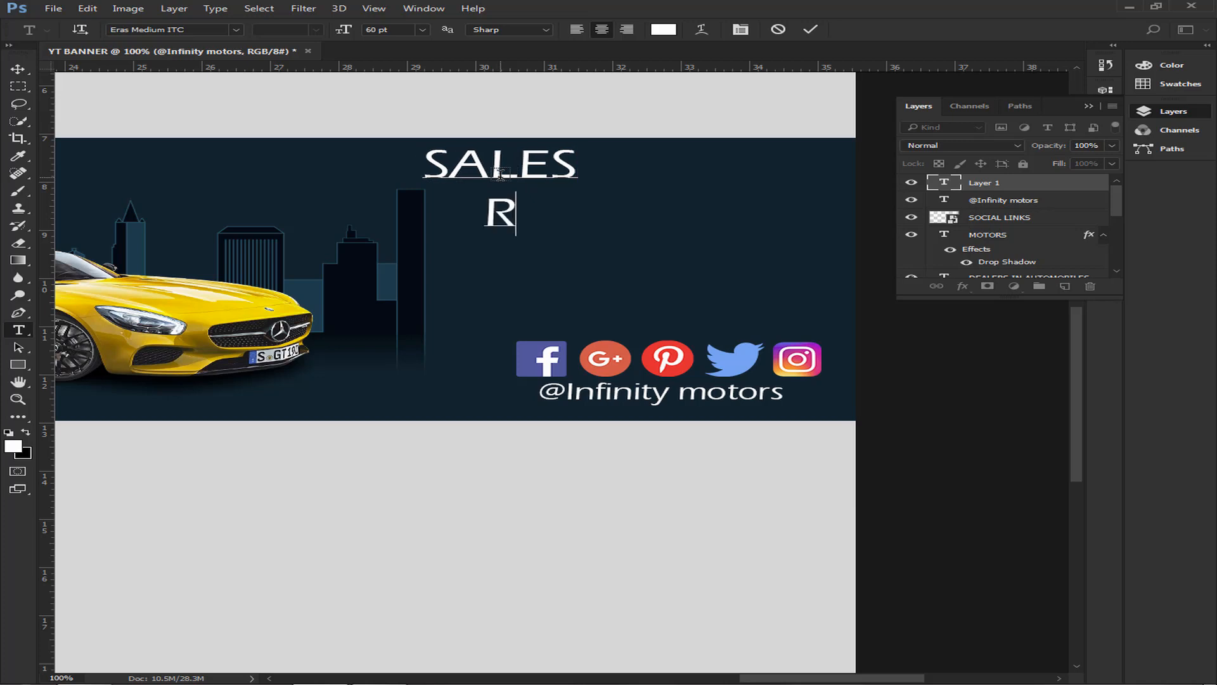
{"action": "type", "text": "ENTS"}
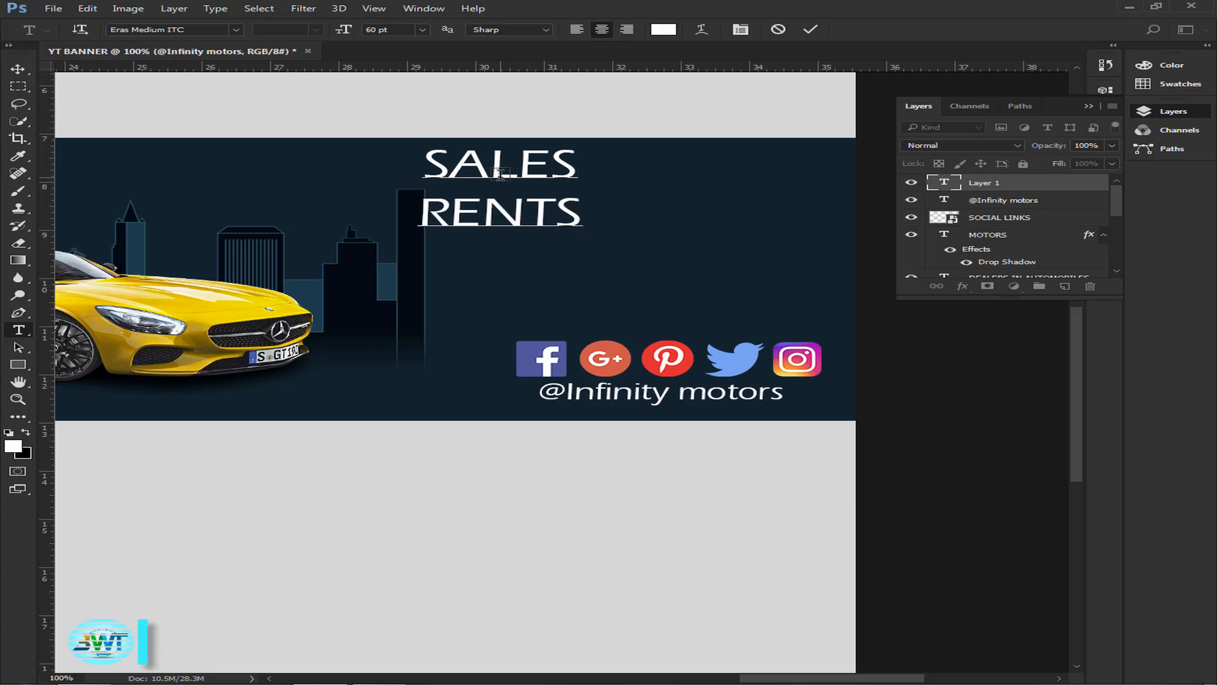
{"action": "key", "text": "Return"}
{"action": "type", "text": "&"}
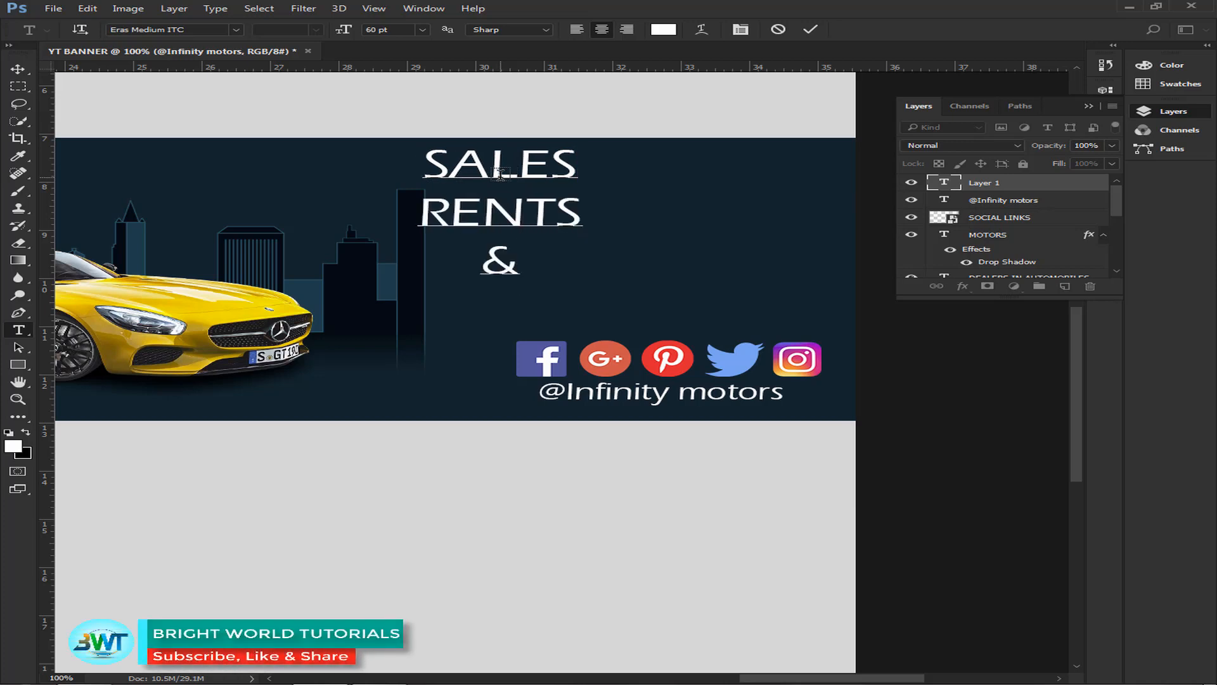
{"action": "type", "text": " REPA"}
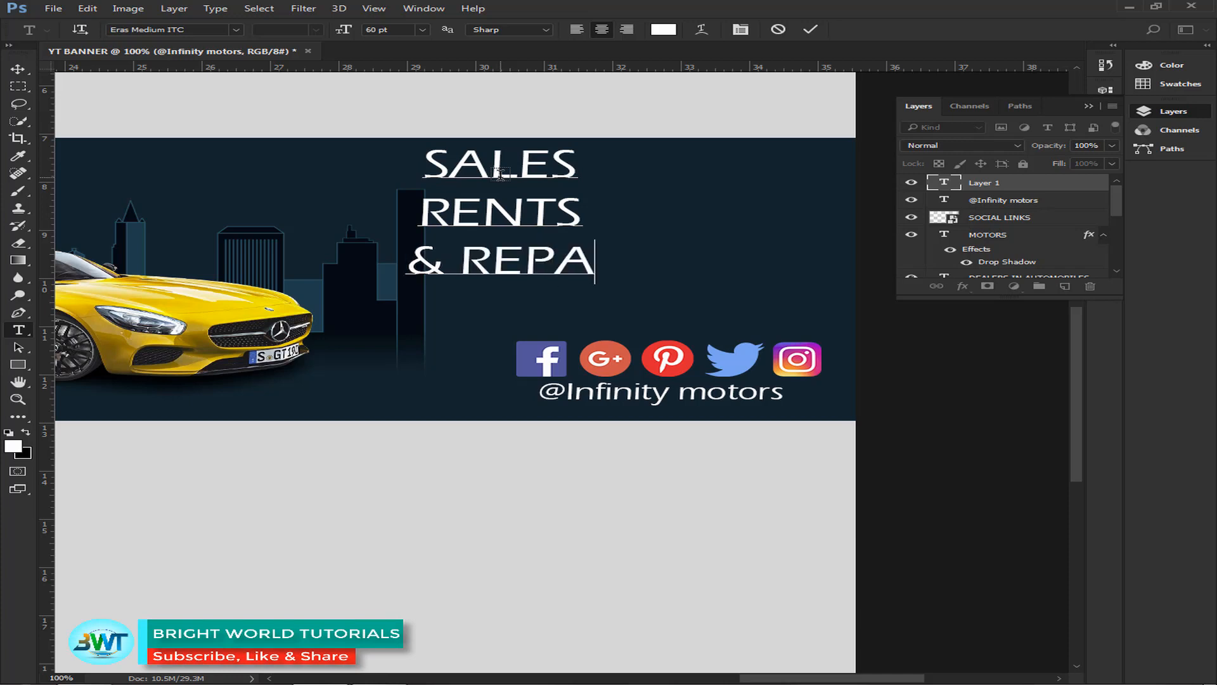
{"action": "type", "text": "IRS"}
Select all three lines of the SALES, RENTS & REPAIRS text and set their colour to yellow fad310.
{"action": "left_click_drag", "start_coordinate": [424, 162], "coordinate": [450, 162]}
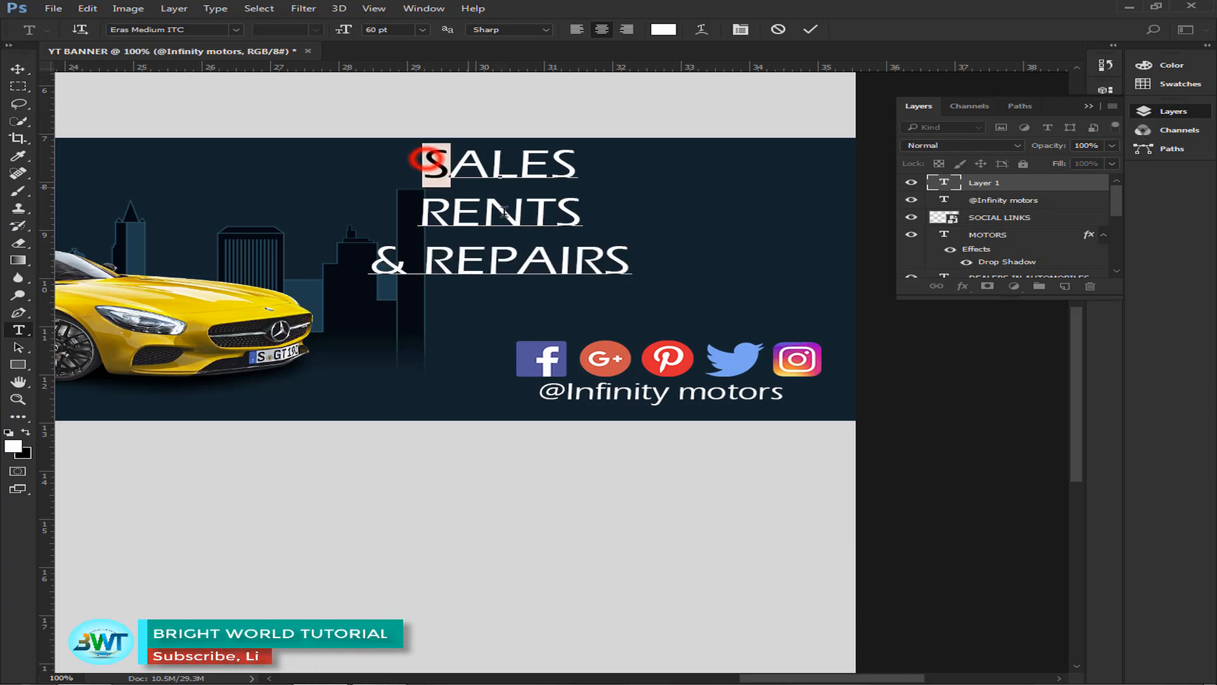
{"action": "left_click_drag", "start_coordinate": [504, 211], "coordinate": [652, 279]}
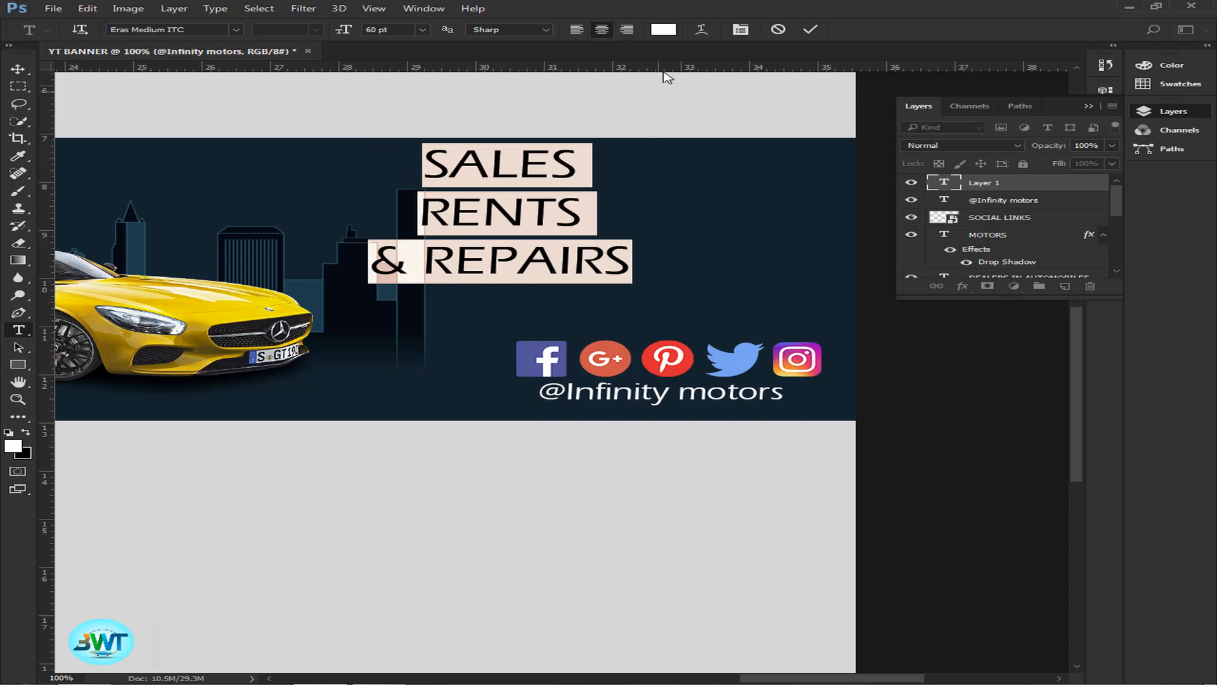
{"action": "left_click", "coordinate": [663, 29]}
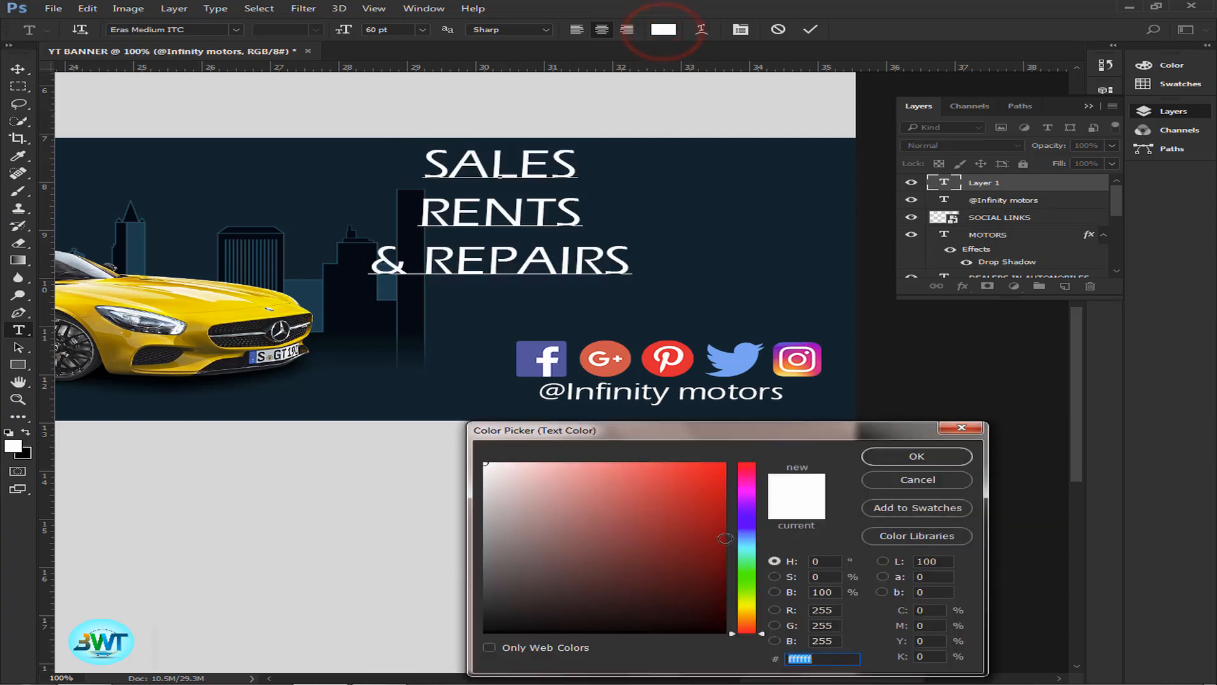
{"action": "type", "text": "fa"}
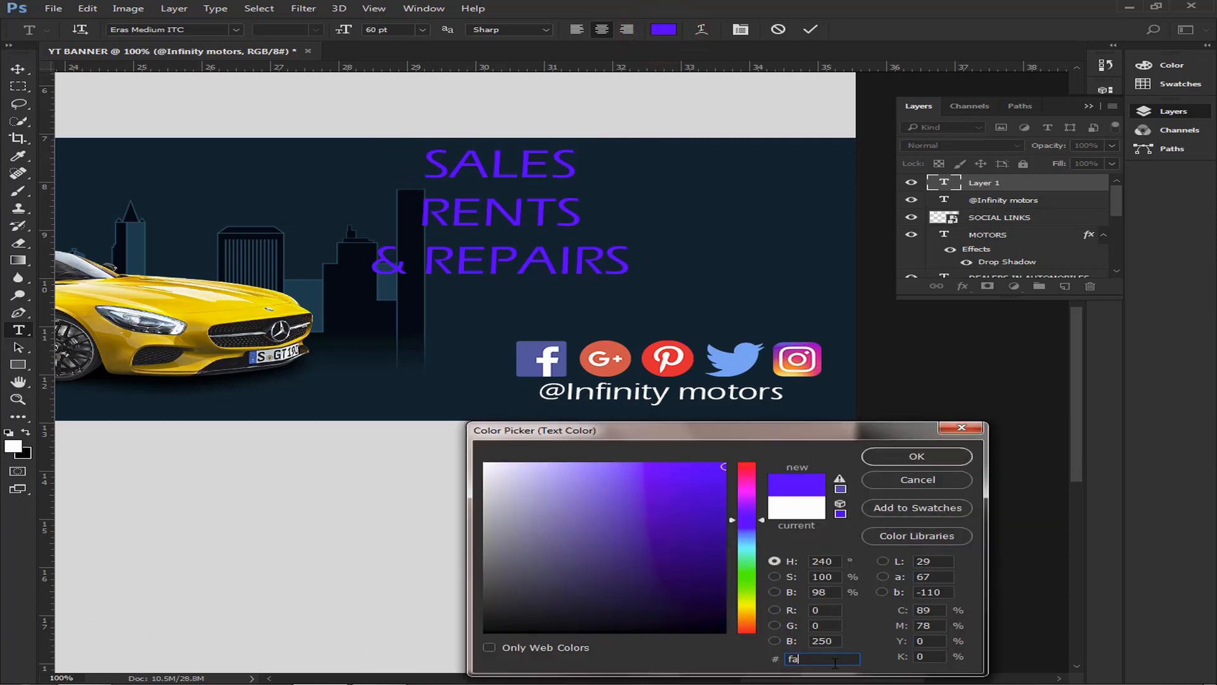
{"action": "type", "text": "d315"}
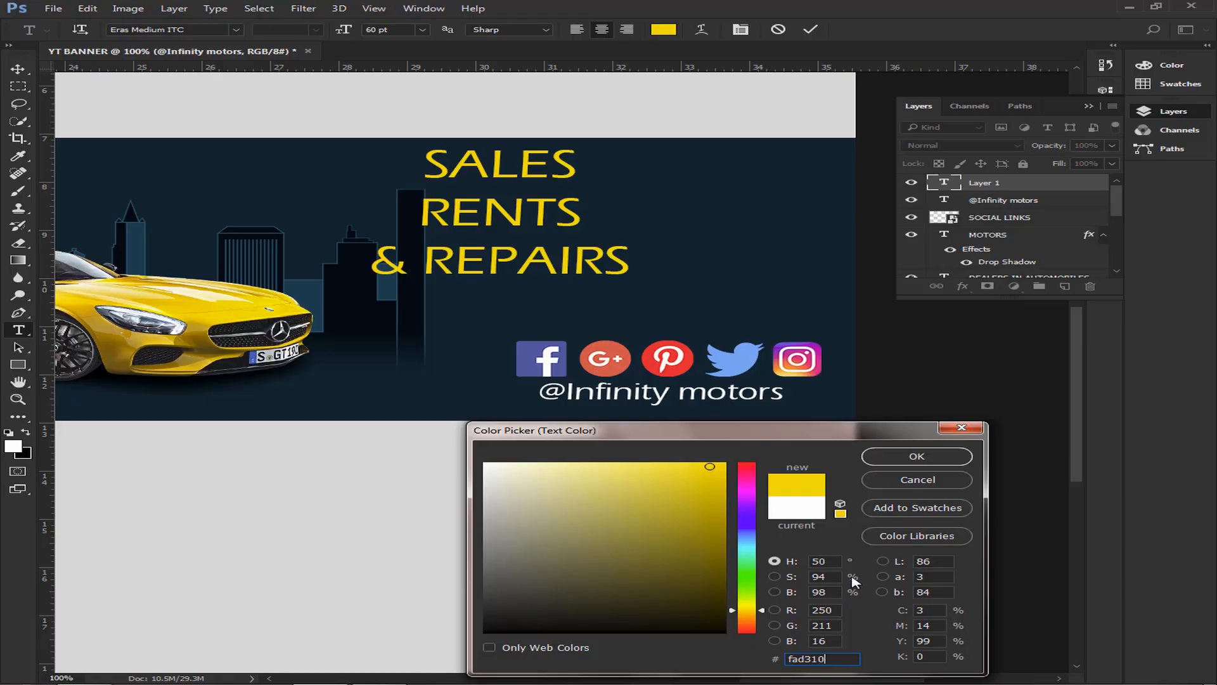
{"action": "left_click", "coordinate": [904, 461]}
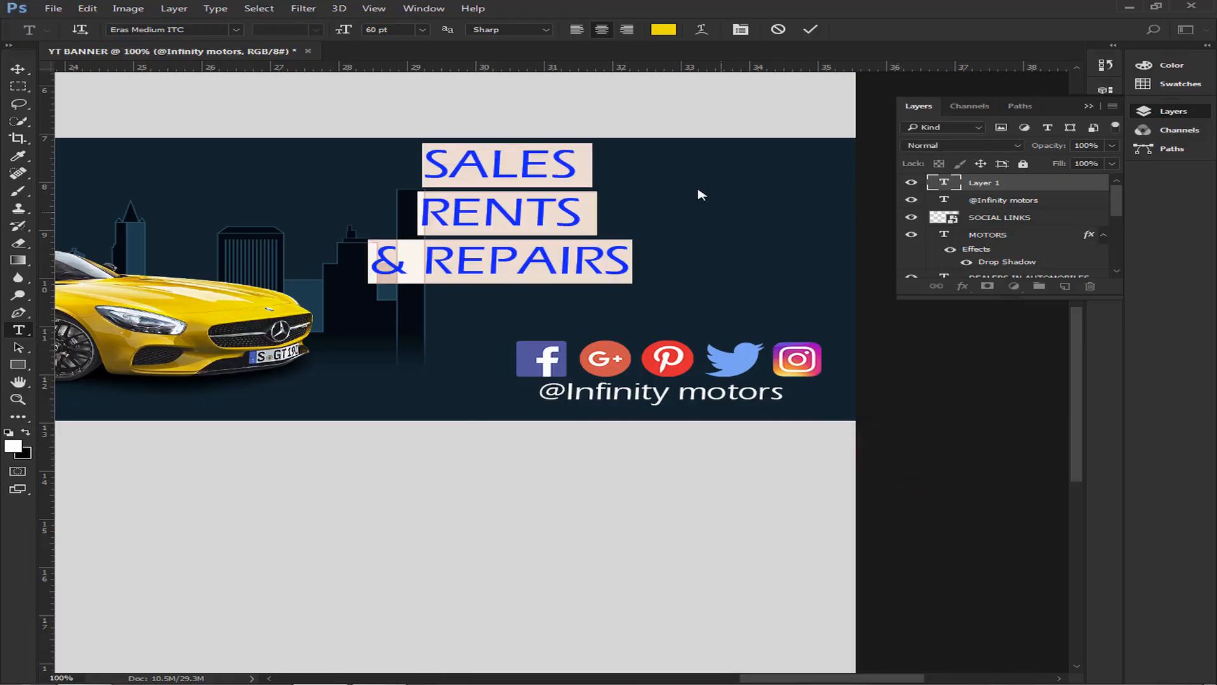
Change the font of the SALES, RENTS & REPAIRS text to Franklin Gothic Medium Cond.
{"action": "left_click", "coordinate": [741, 30]}
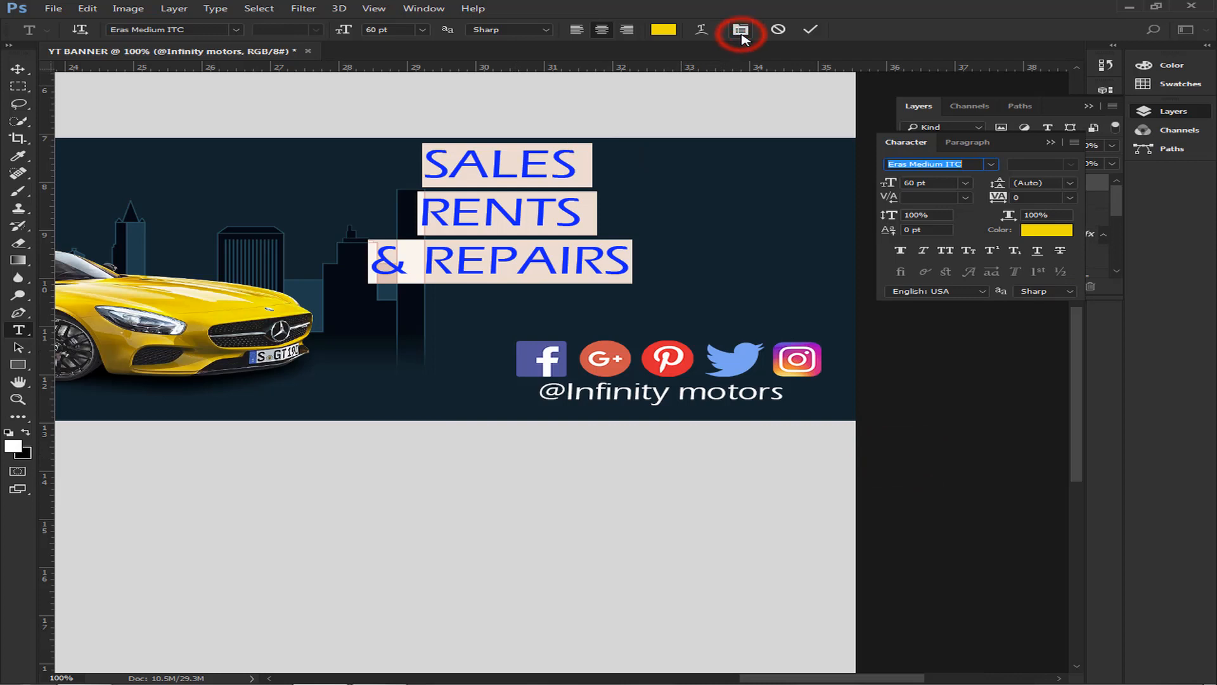
{"action": "left_click", "coordinate": [992, 165]}
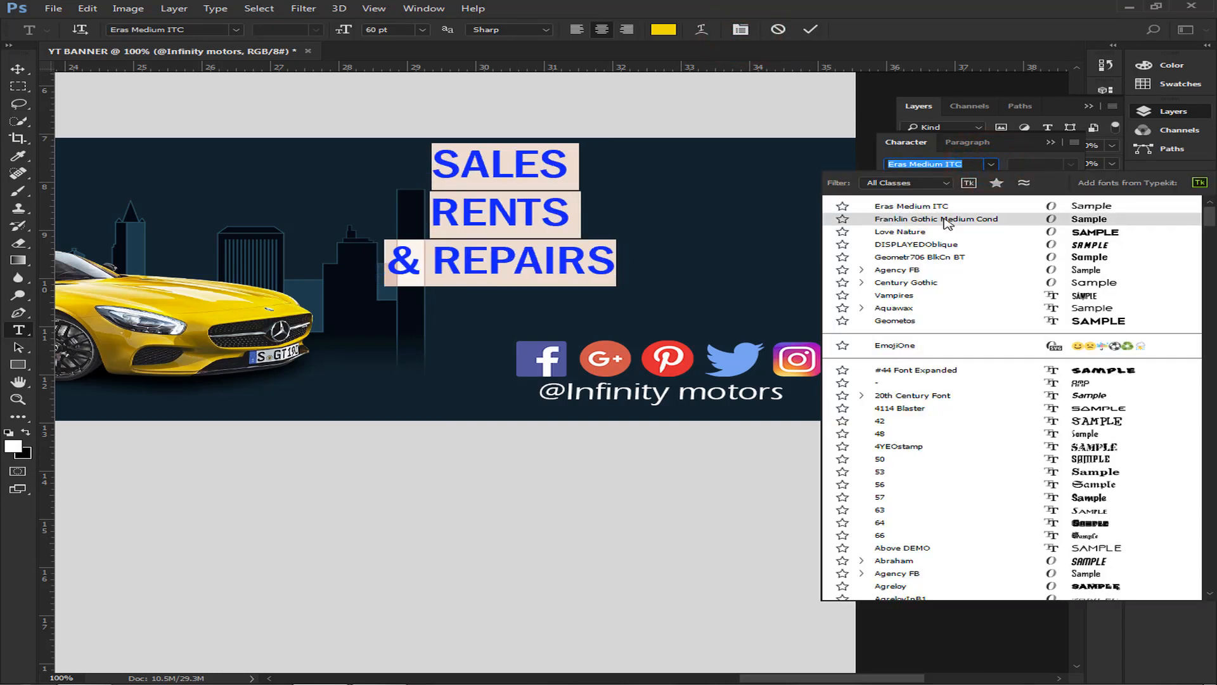
{"action": "left_click", "coordinate": [947, 221]}
Move the SALES, RENTS & REPAIRS text directly above the social icons and scale it proportionally to about 123%.
{"action": "left_click", "coordinate": [23, 70]}
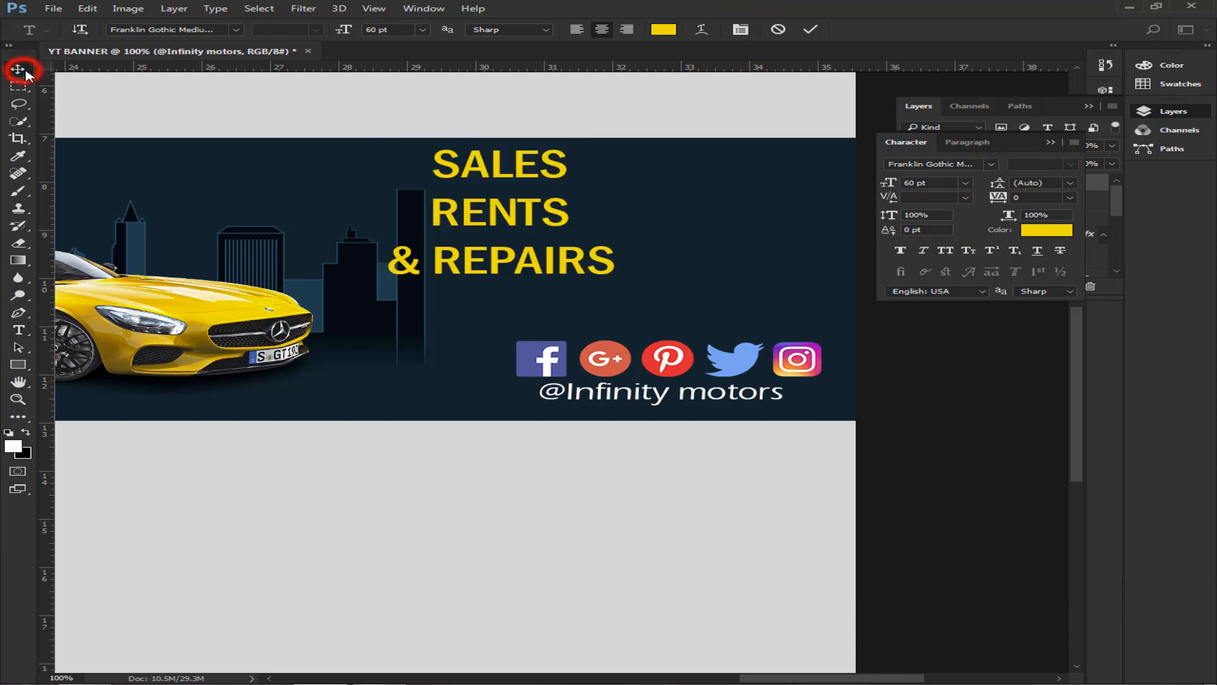
{"action": "left_click_drag", "start_coordinate": [511, 215], "coordinate": [709, 260]}
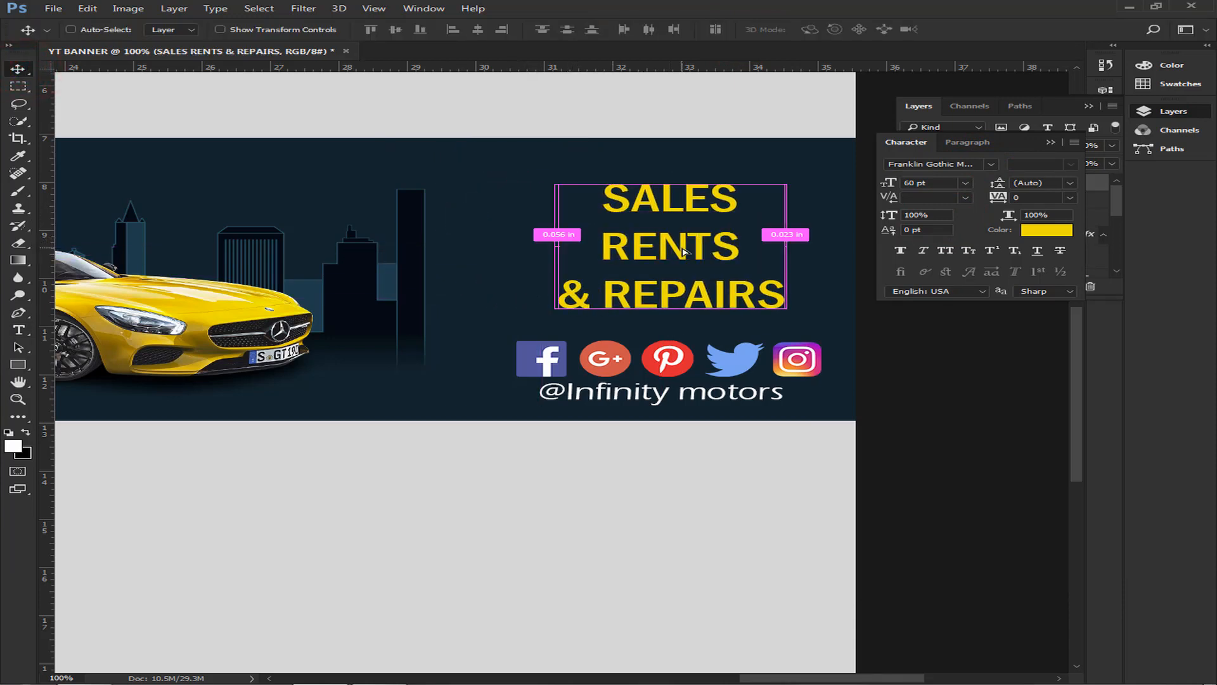
{"action": "key", "text": "ctrl+t"}
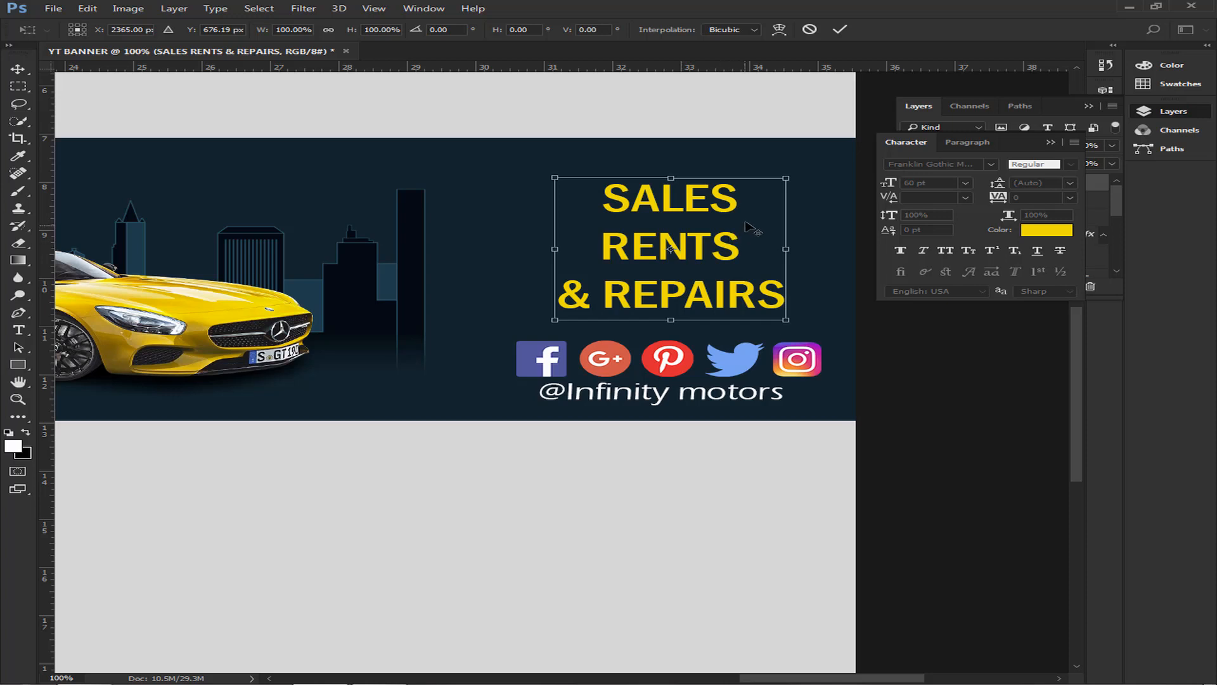
{"action": "left_click_drag", "start_coordinate": [787, 178], "coordinate": [824, 167]}
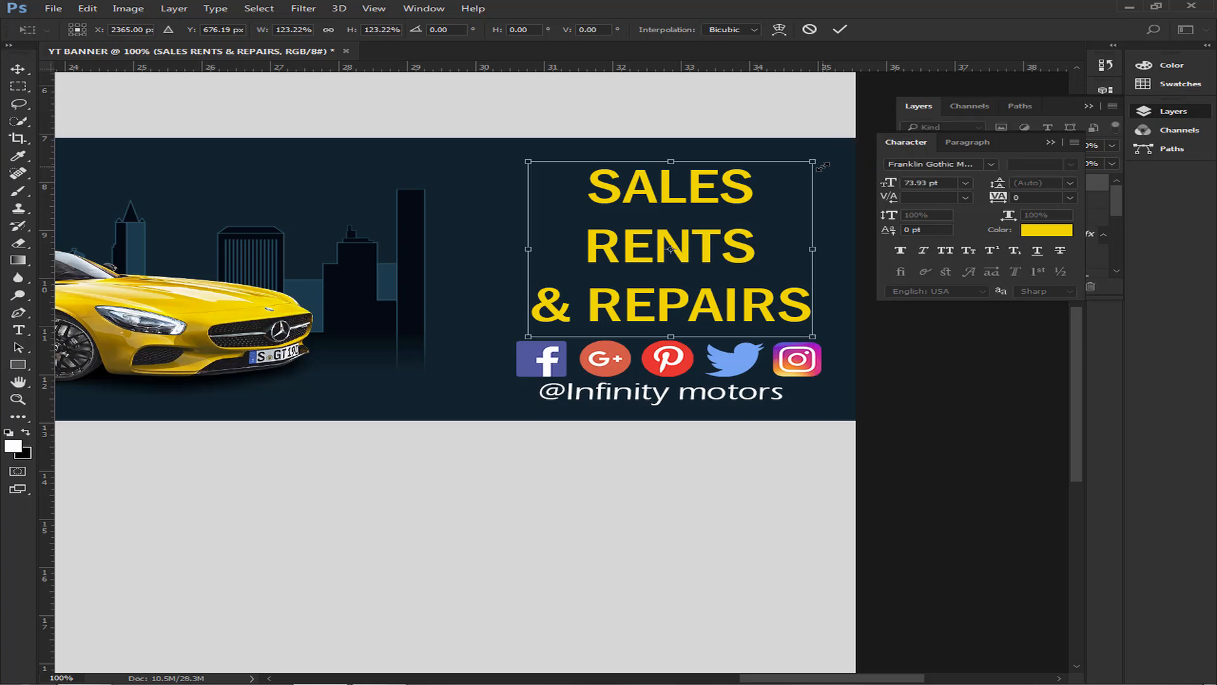
{"action": "key", "text": "Return"}
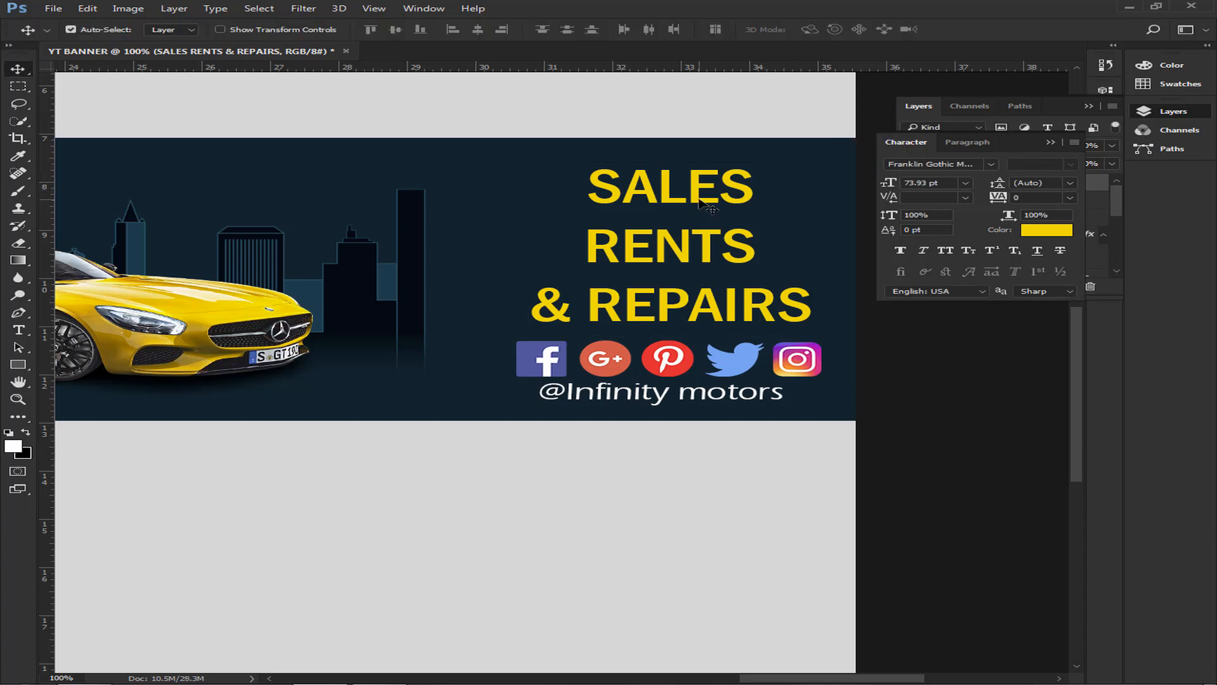
Collapse the character settings and the layer list so that the whole banner is unobstructed.
{"action": "key", "text": "ctrl+minus"}
{"action": "key", "text": "ctrl+minus"}
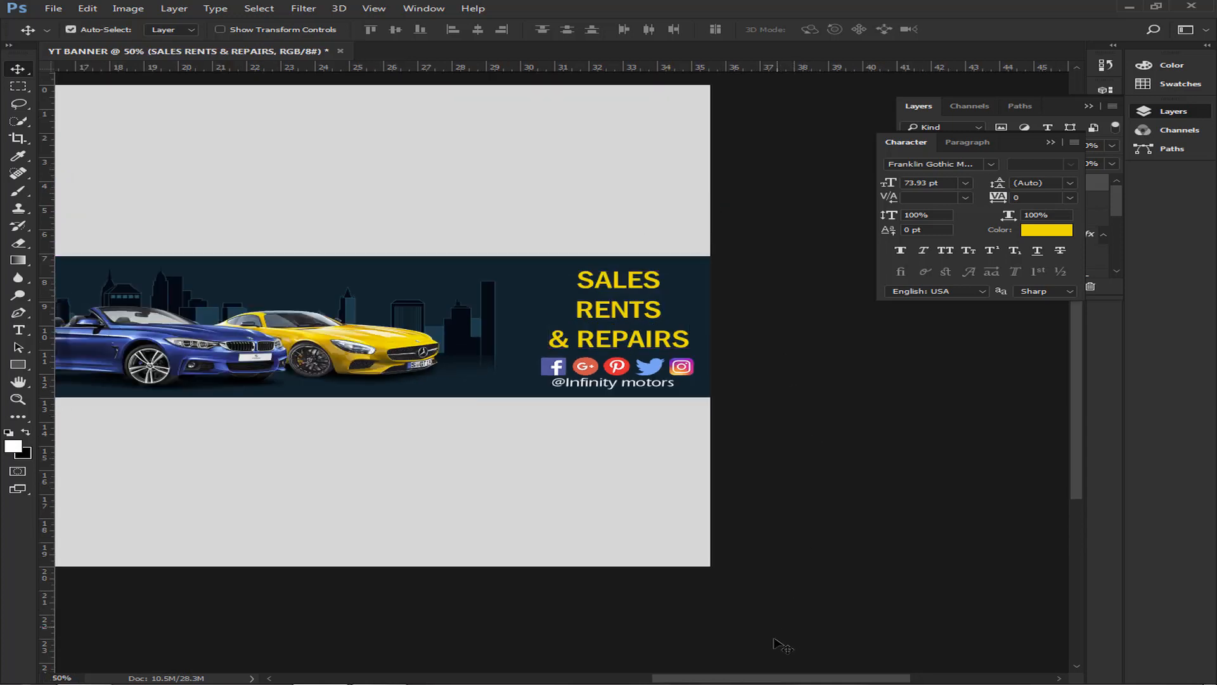
{"action": "left_click_drag", "start_coordinate": [768, 679], "coordinate": [669, 680]}
{"action": "key", "text": "ctrl+minus"}
{"action": "left_click", "coordinate": [1050, 142]}
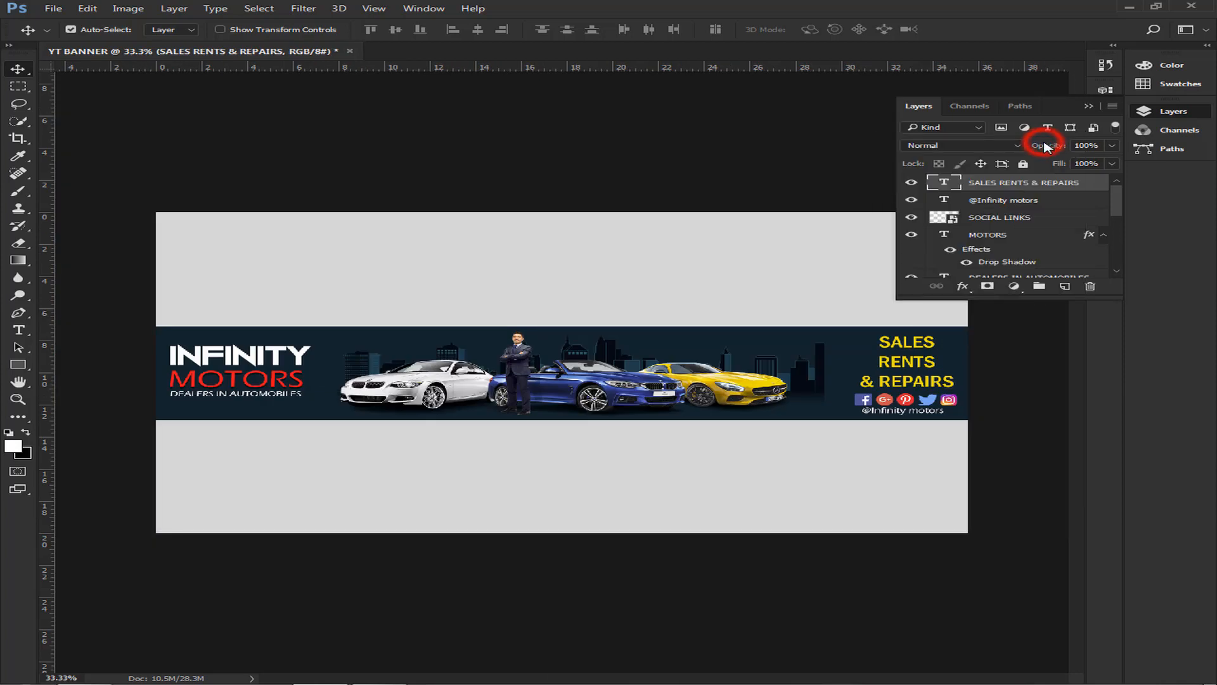
{"action": "left_click", "coordinate": [1090, 107]}
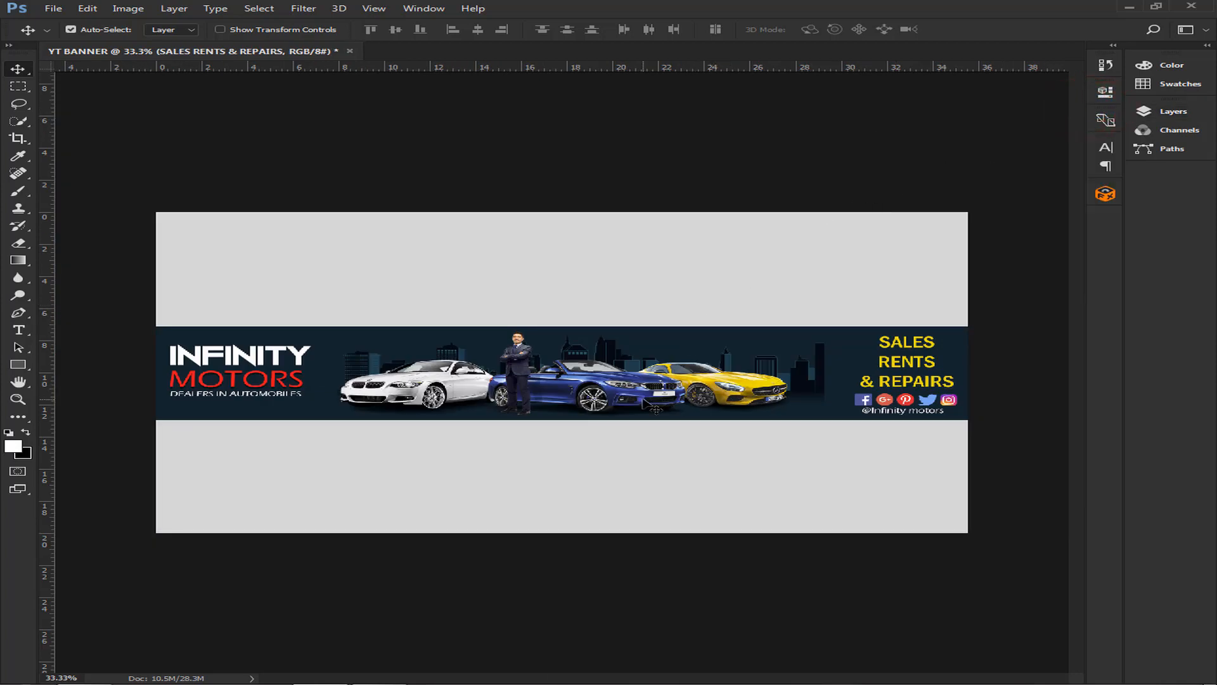
Examine the finished banner up close, from the INFINITY MOTORS title across the cars to the services text and social links.
{"action": "scroll", "coordinate": [653, 407], "scroll_direction": "up", "scroll_amount": 1}
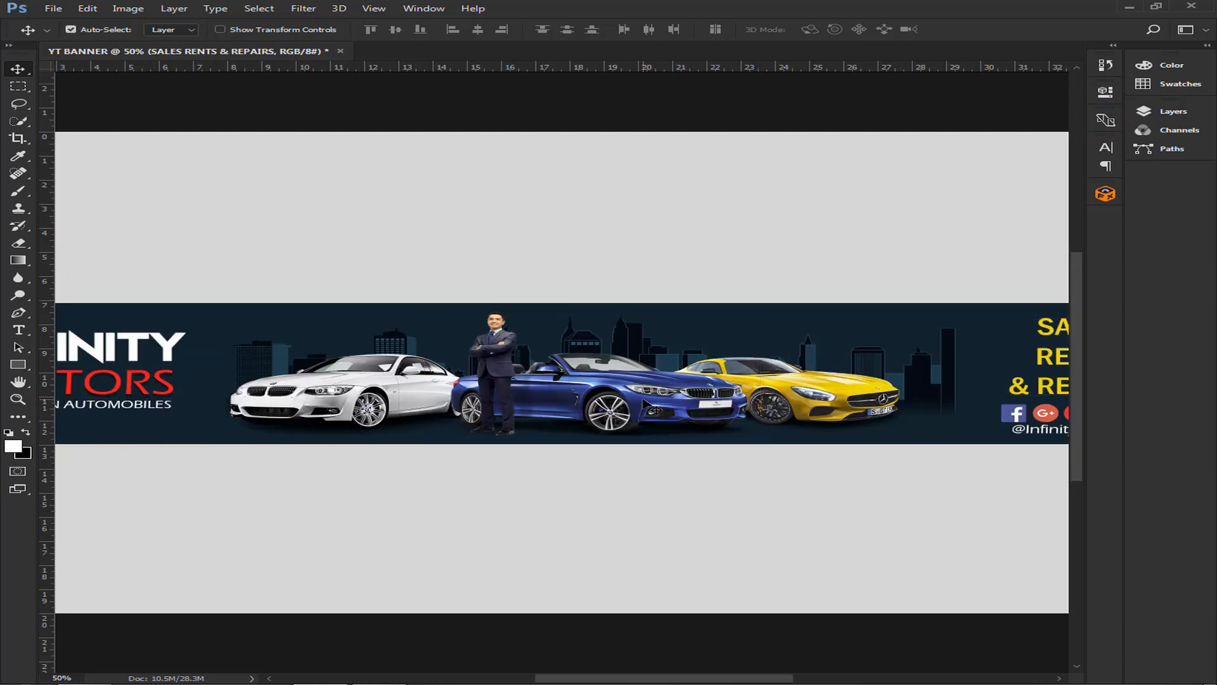
{"action": "key", "text": "ctrl+minus"}
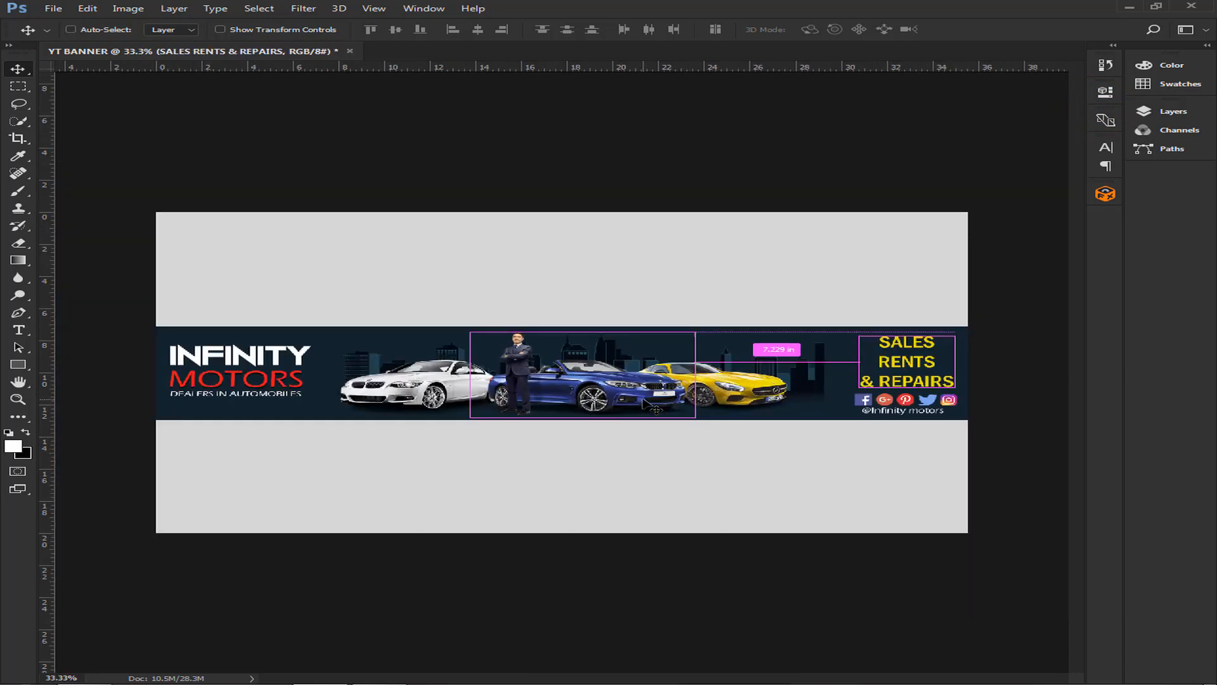
{"action": "key", "text": "ctrl+plus"}
{"action": "key", "text": "ctrl+0"}
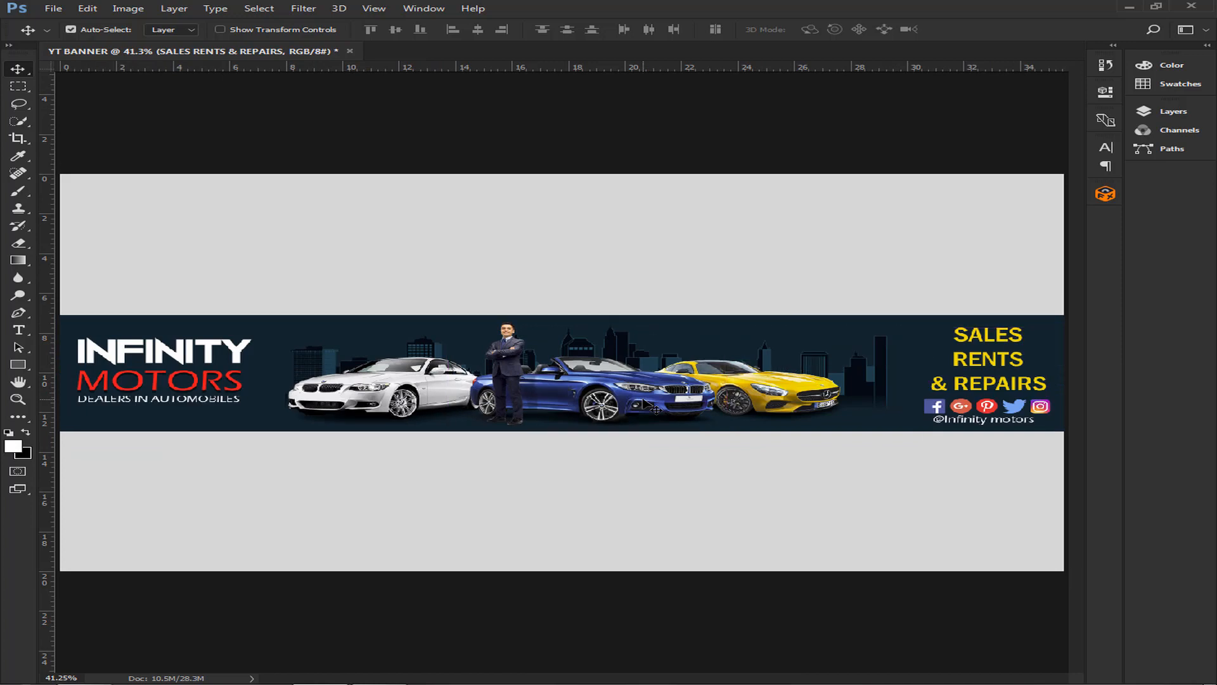
{"action": "key", "text": "ctrl"}
{"action": "key", "text": "ctrl"}
{"action": "key", "text": "ctrl+plus"}
{"action": "key", "text": "ctrl+plus"}
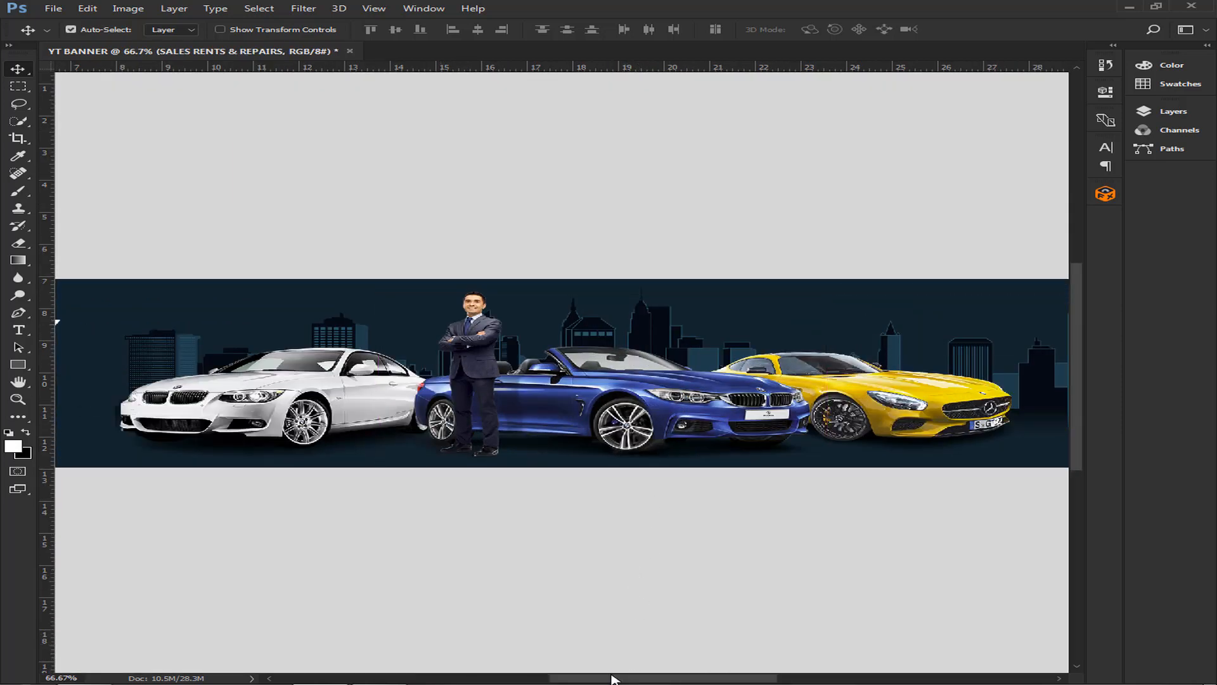
{"action": "left_click_drag", "start_coordinate": [613, 678], "coordinate": [479, 677]}
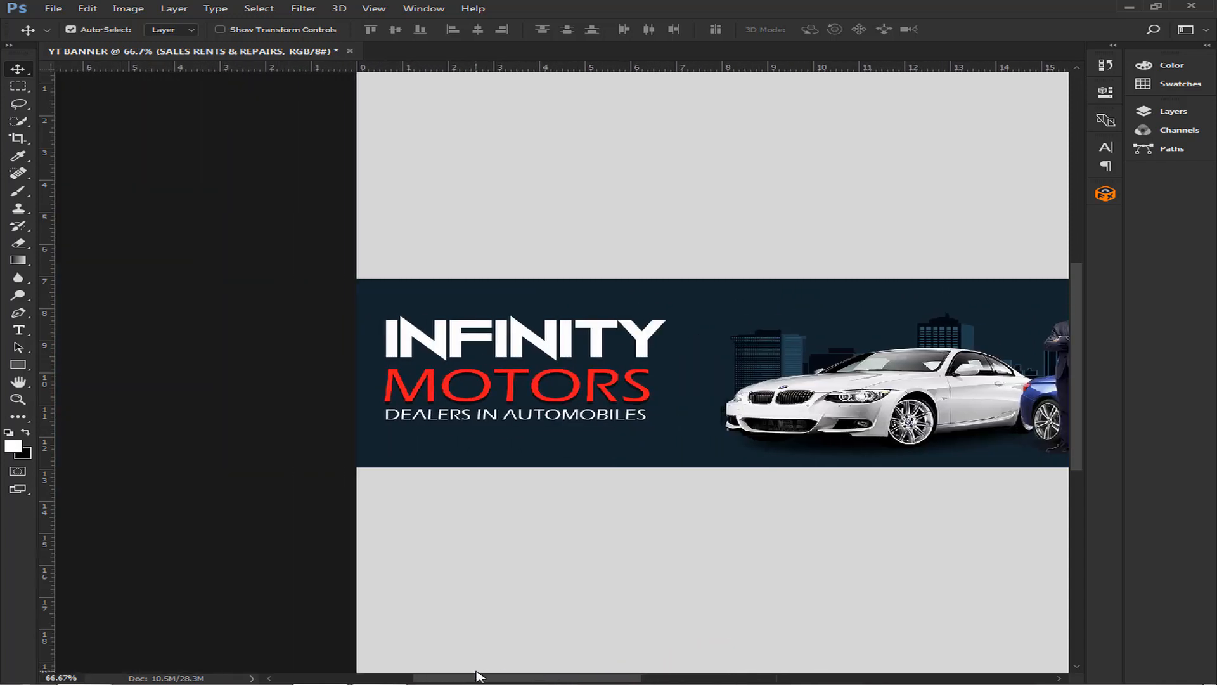
{"action": "left_click_drag", "start_coordinate": [479, 677], "coordinate": [702, 631]}
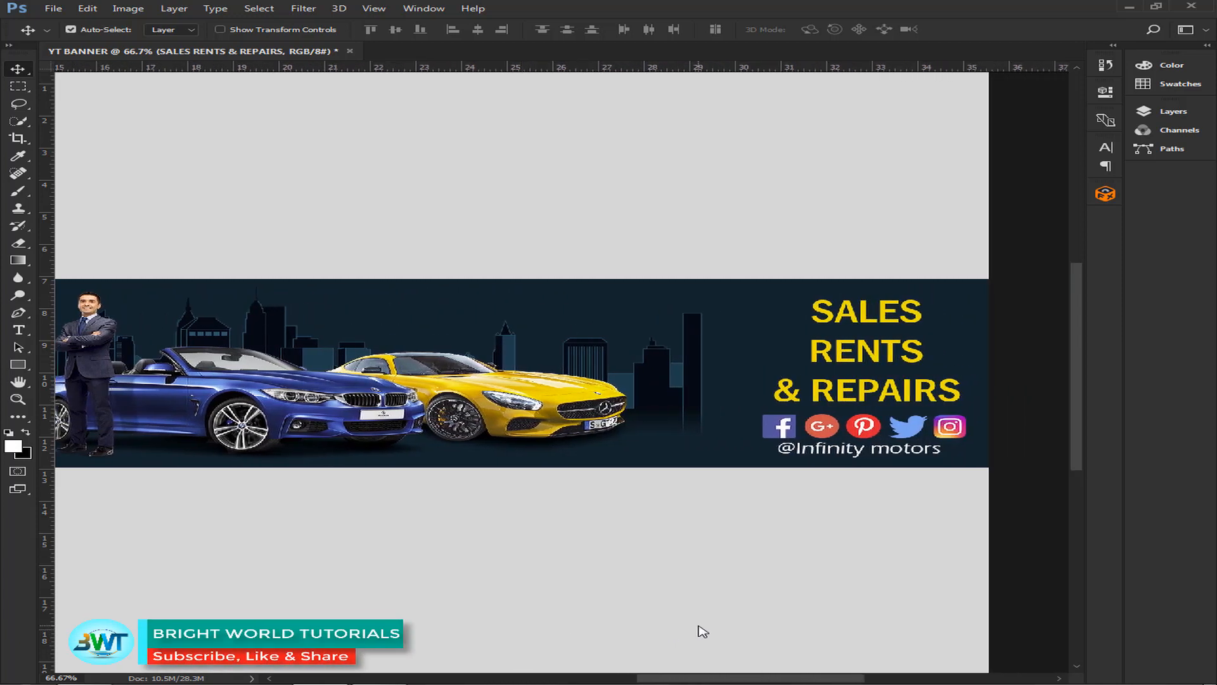
{"action": "key", "text": "ctrl"}
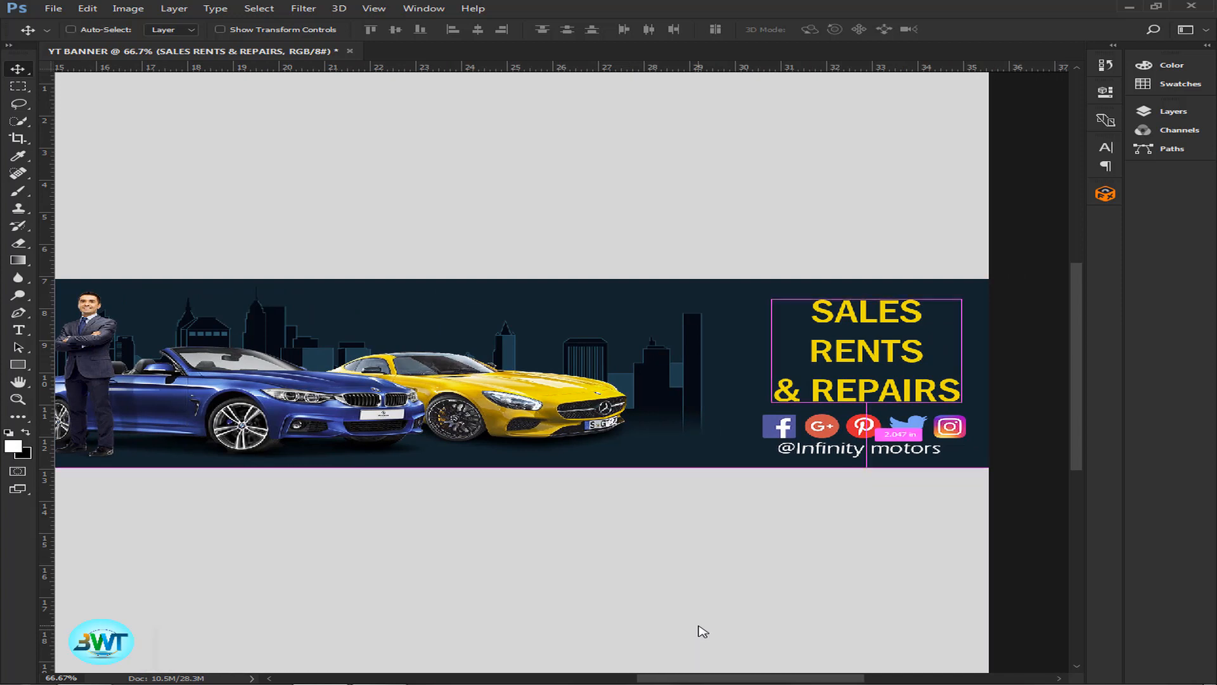
{"action": "key", "text": "ctrl+0"}
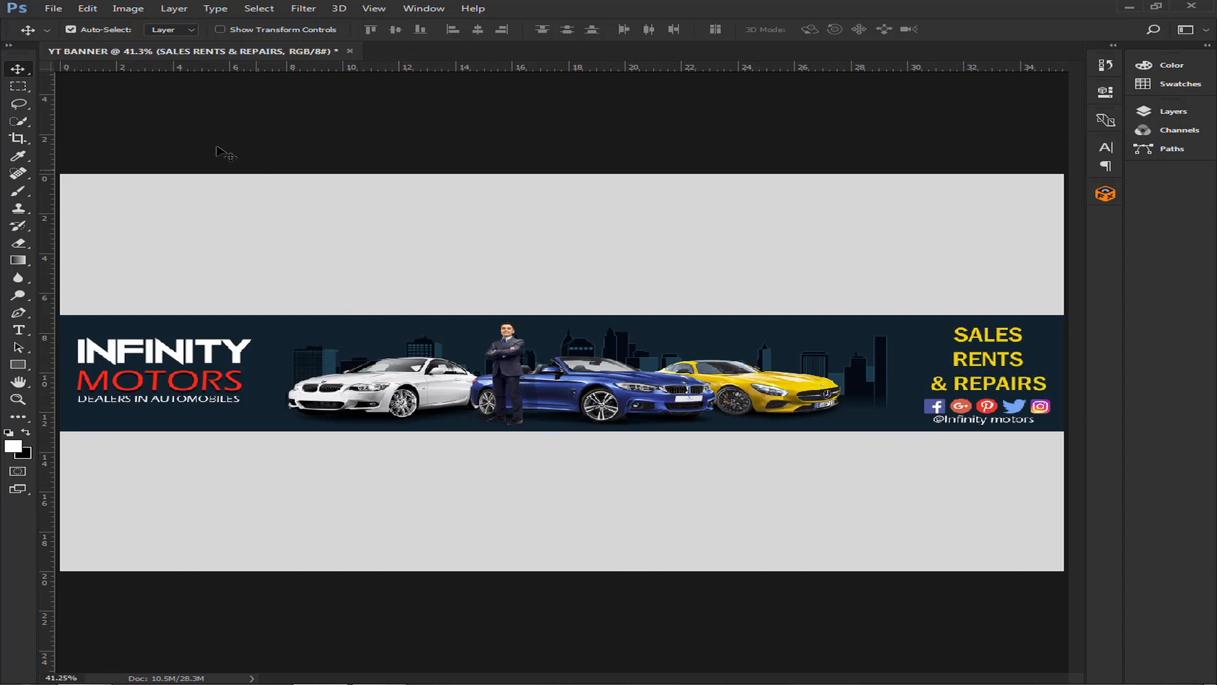
Save a JPEG copy of the banner to the Desktop as YT BANNER with quality 11 (Maximum) and Baseline ("Standard") format.
{"action": "left_click", "coordinate": [53, 9]}
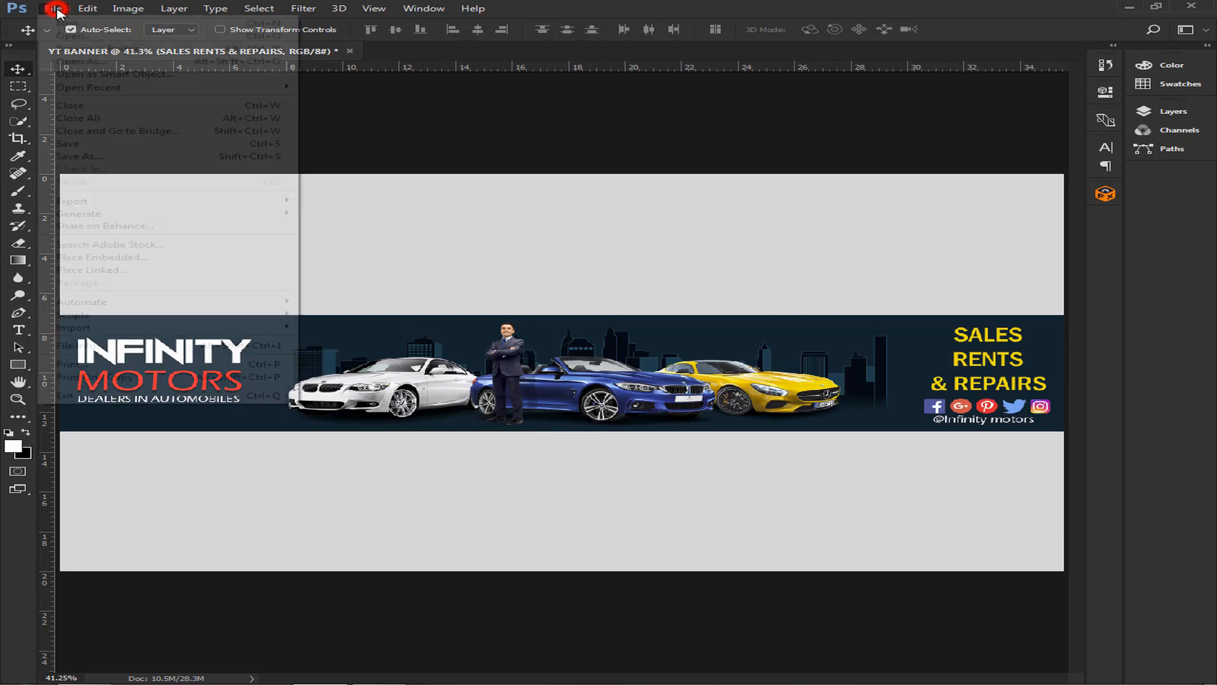
{"action": "left_click", "coordinate": [71, 156]}
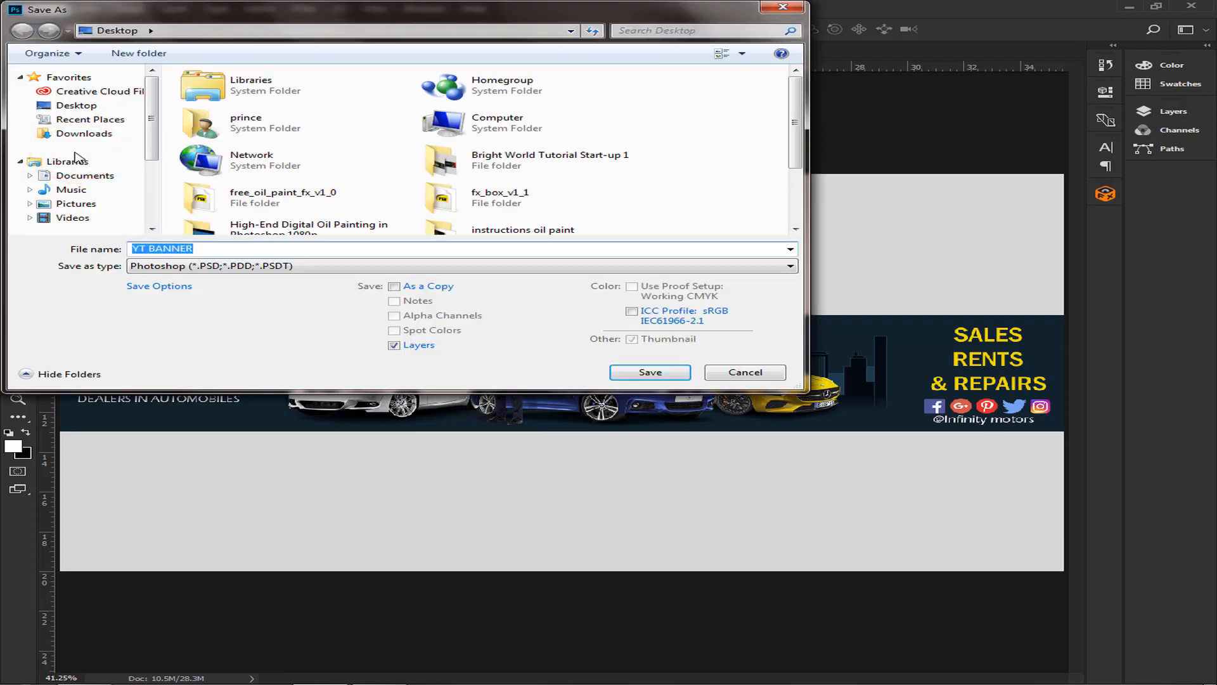
{"action": "left_click", "coordinate": [76, 106]}
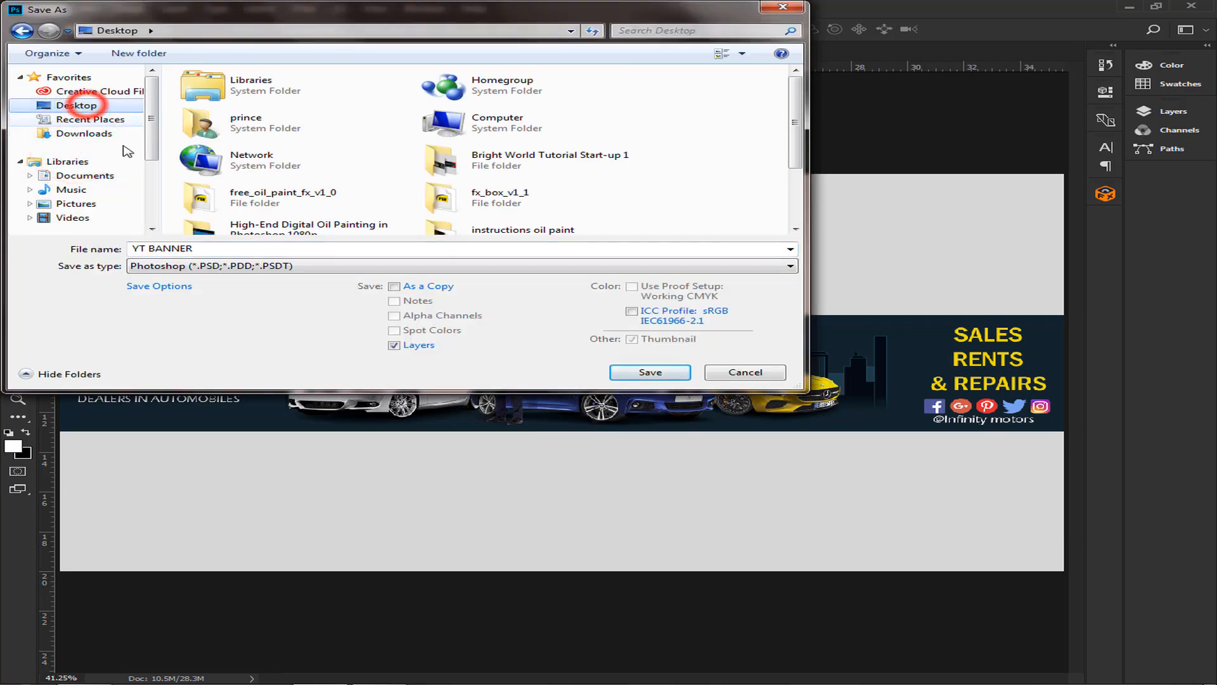
{"action": "left_click", "coordinate": [218, 273]}
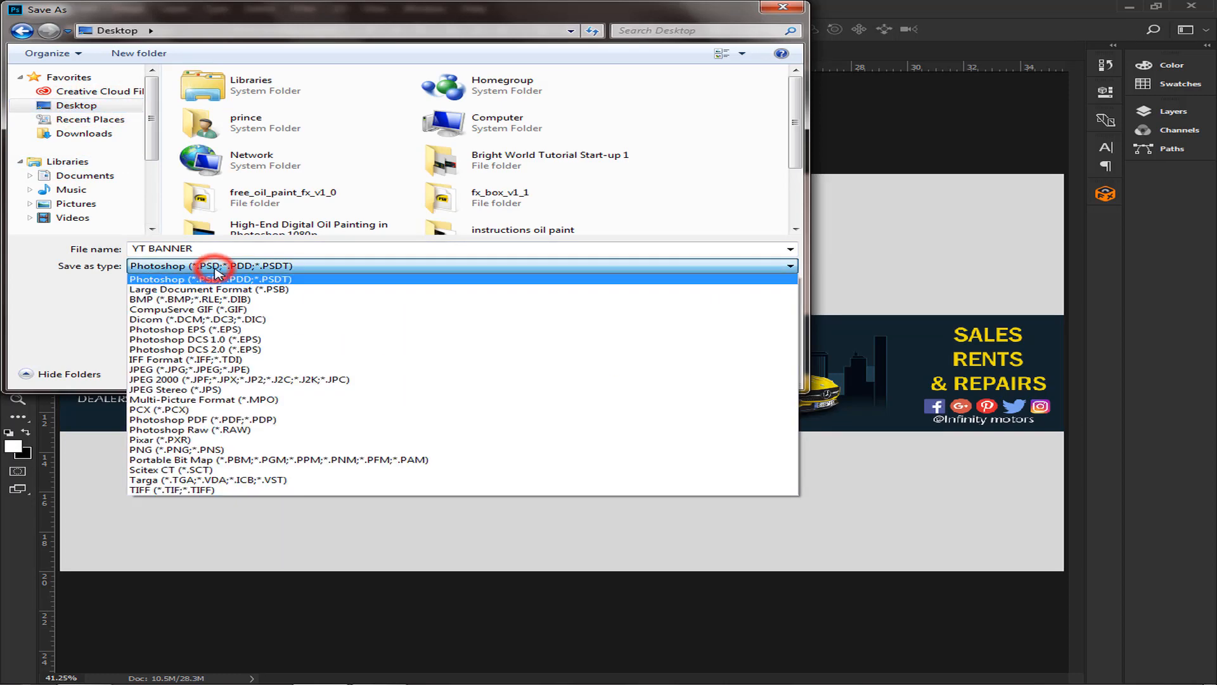
{"action": "left_click", "coordinate": [224, 368]}
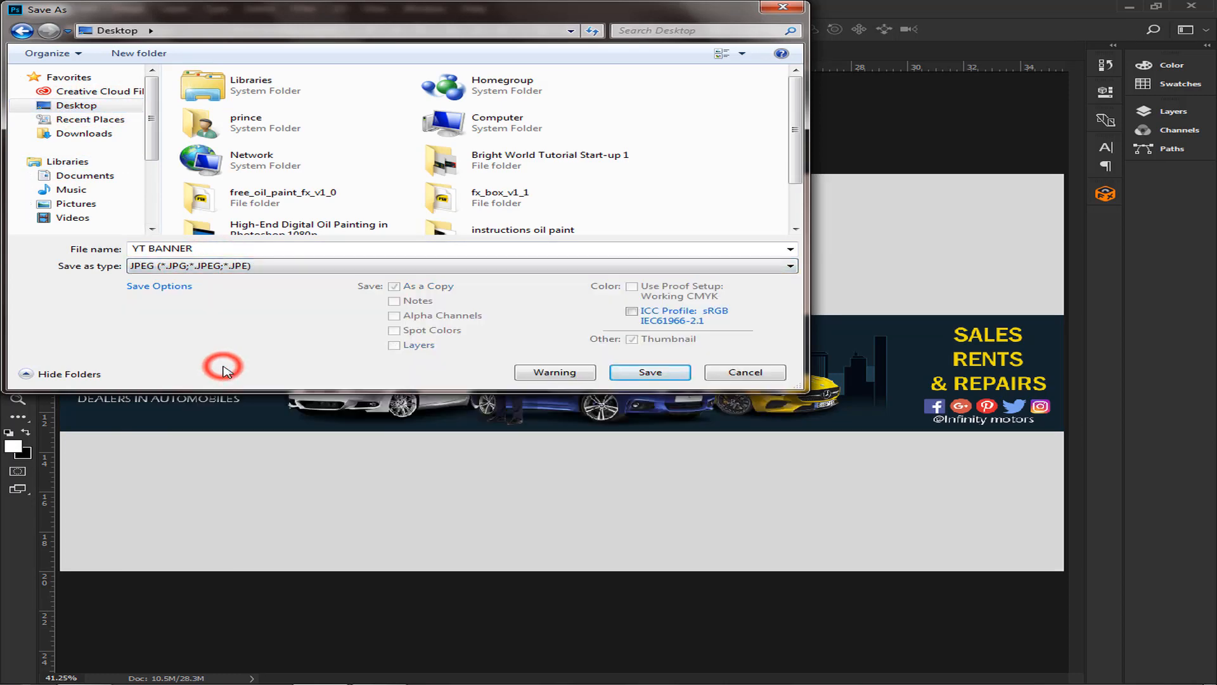
{"action": "left_click", "coordinate": [651, 372]}
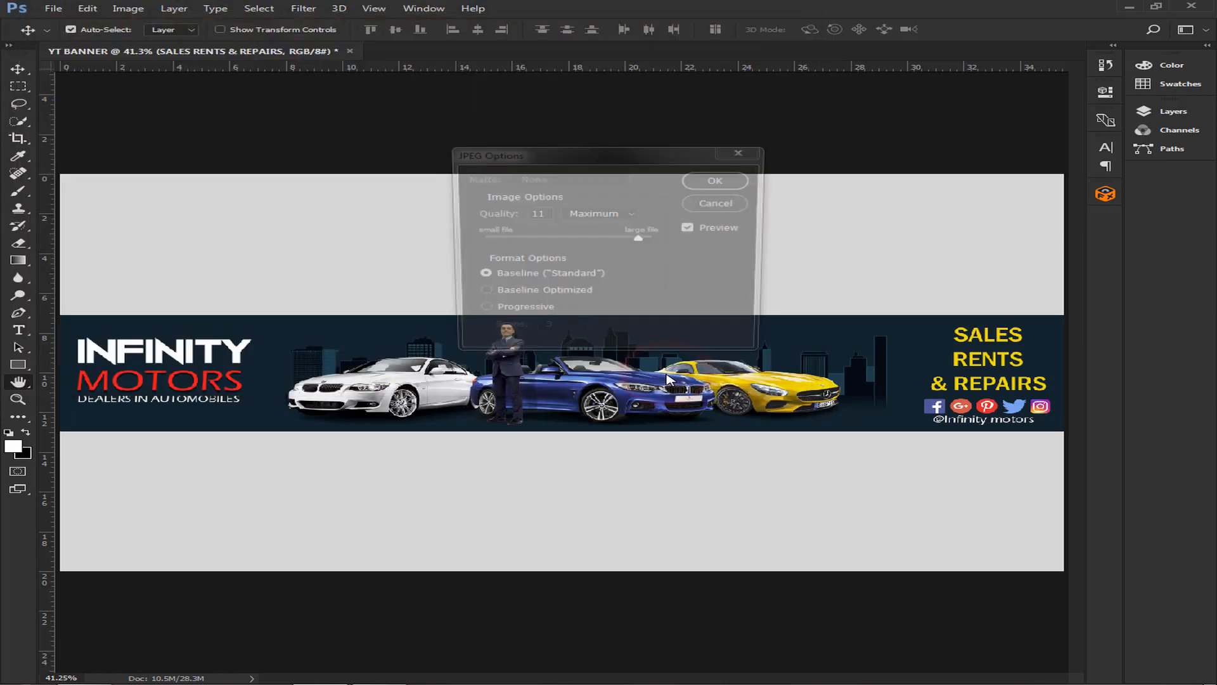
{"action": "left_click", "coordinate": [726, 181]}
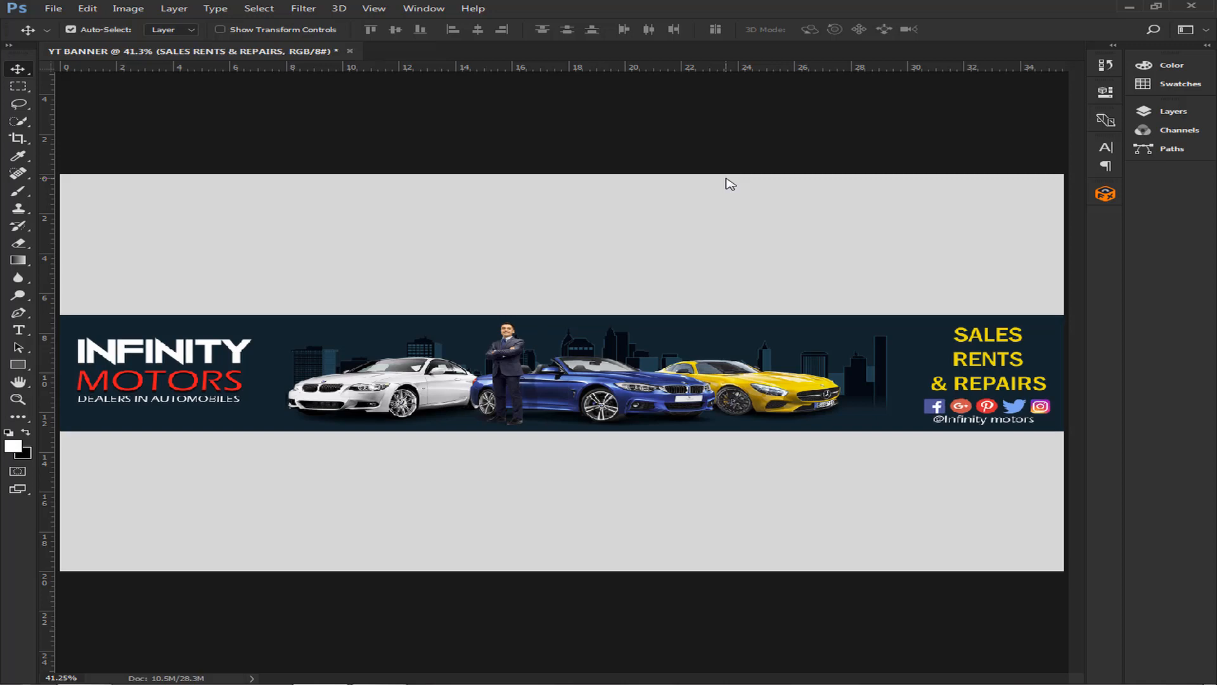
{"action": "key", "text": "ctrl+plus"}
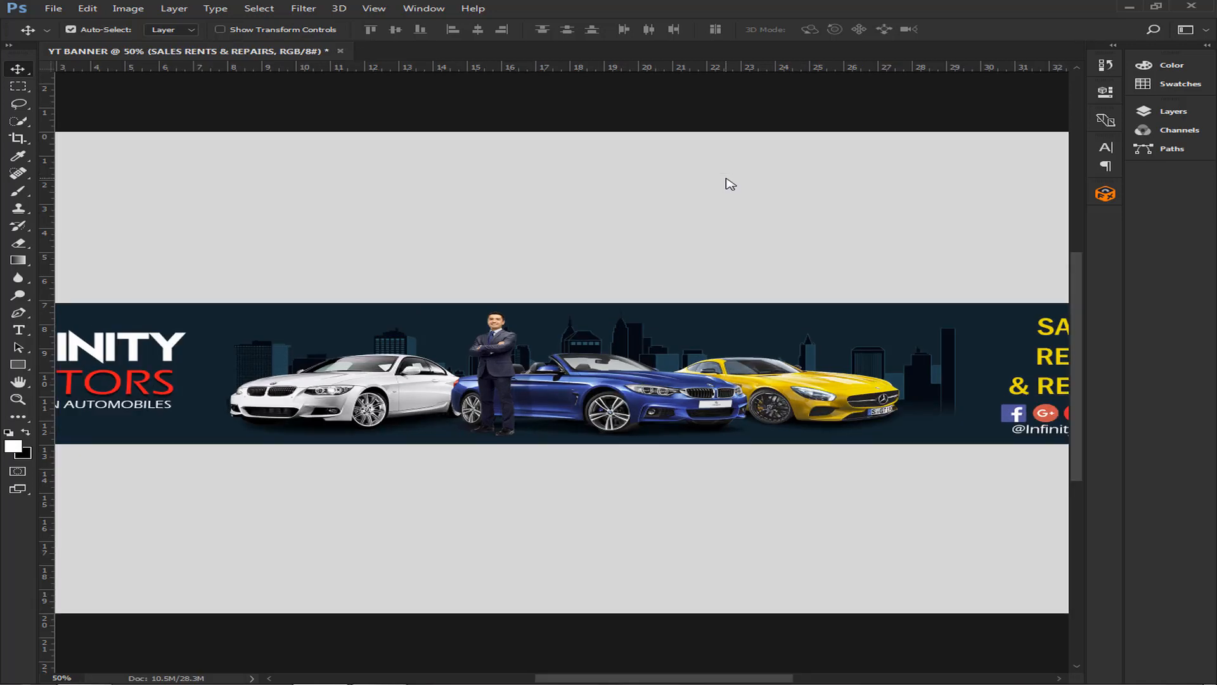
{"action": "left_click_drag", "start_coordinate": [605, 679], "coordinate": [577, 682]}
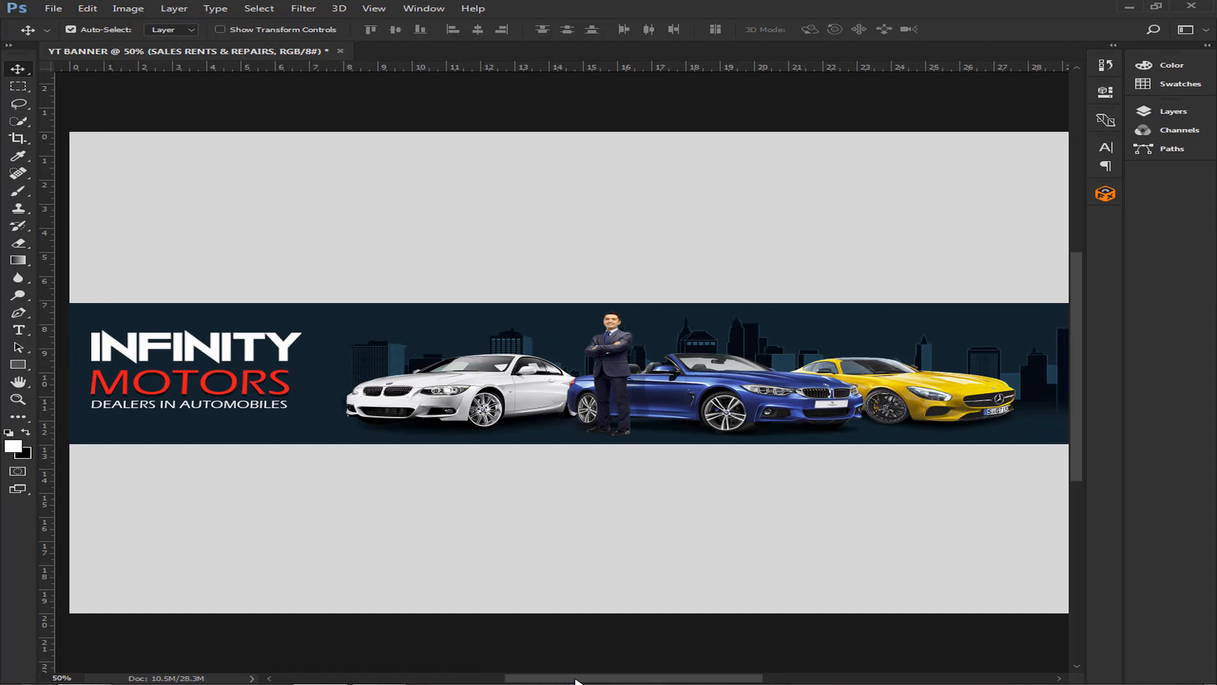
{"action": "left_click_drag", "start_coordinate": [577, 681], "coordinate": [641, 672]}
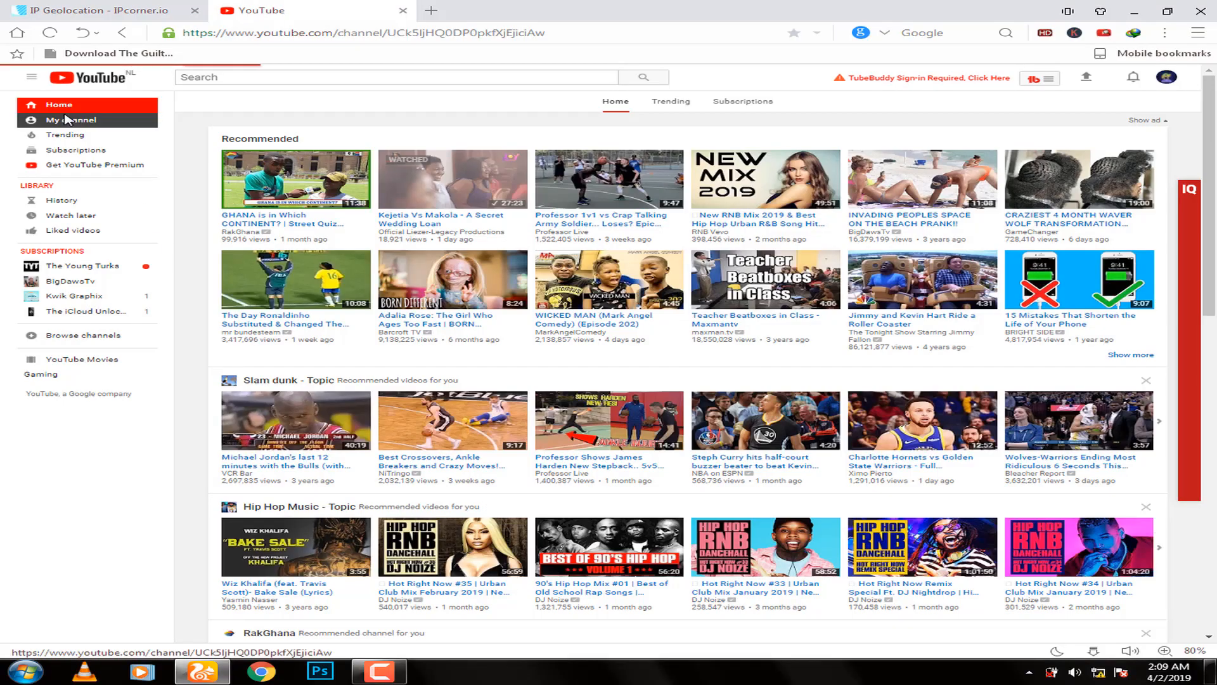
Switch to YouTube in the browser, open the signed-in account's channel and start editing its channel art.
{"action": "left_click", "coordinate": [70, 120]}
{"action": "left_click", "coordinate": [1158, 126]}
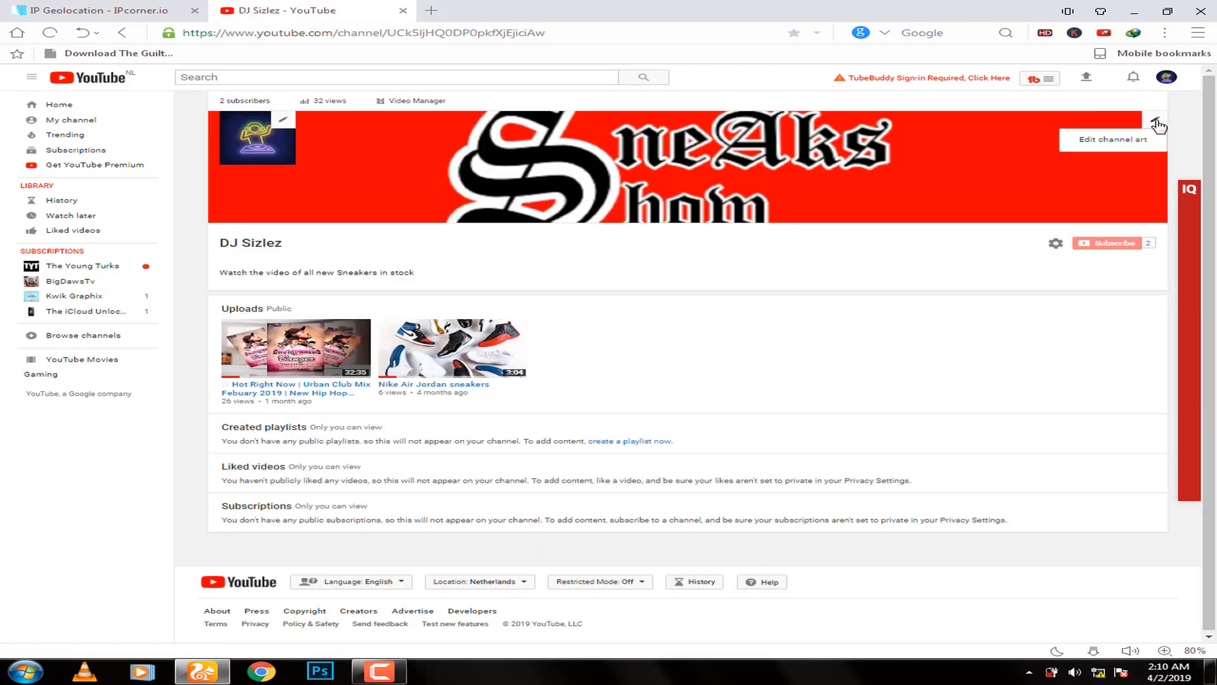
{"action": "left_click", "coordinate": [1128, 136]}
Upload the YT BANNER JPEG from the Desktop and apply it as the channel art.
{"action": "left_click", "coordinate": [632, 383]}
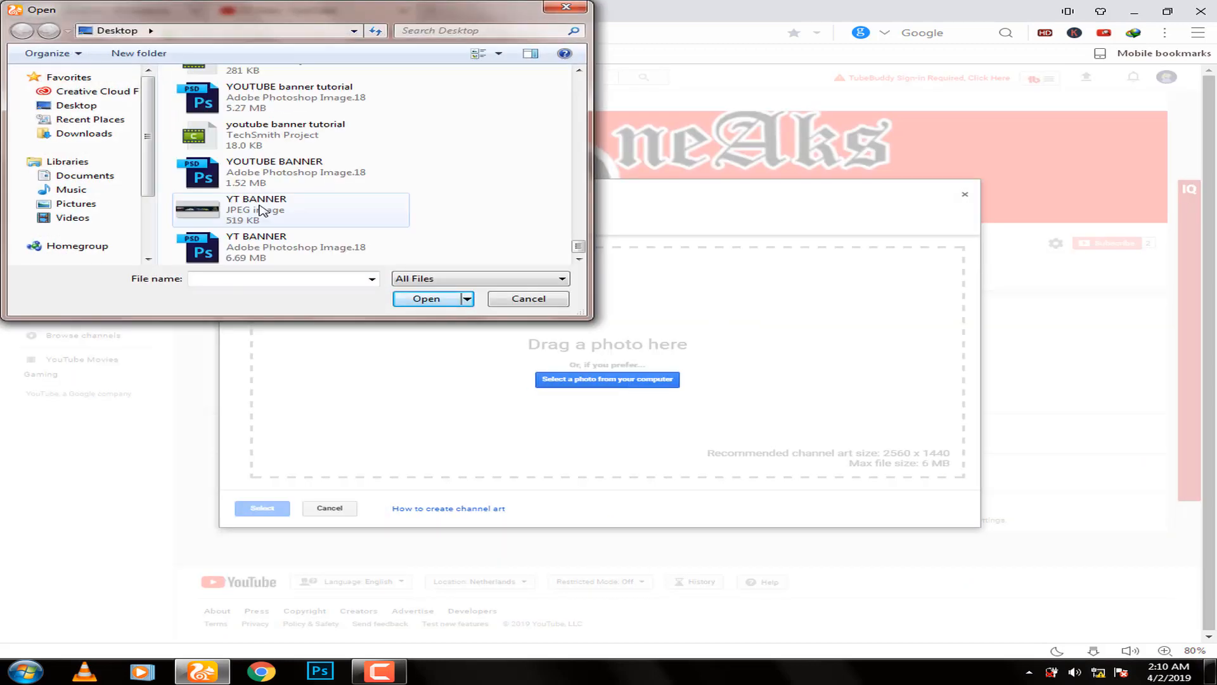
{"action": "left_click", "coordinate": [293, 213]}
{"action": "left_click", "coordinate": [424, 299]}
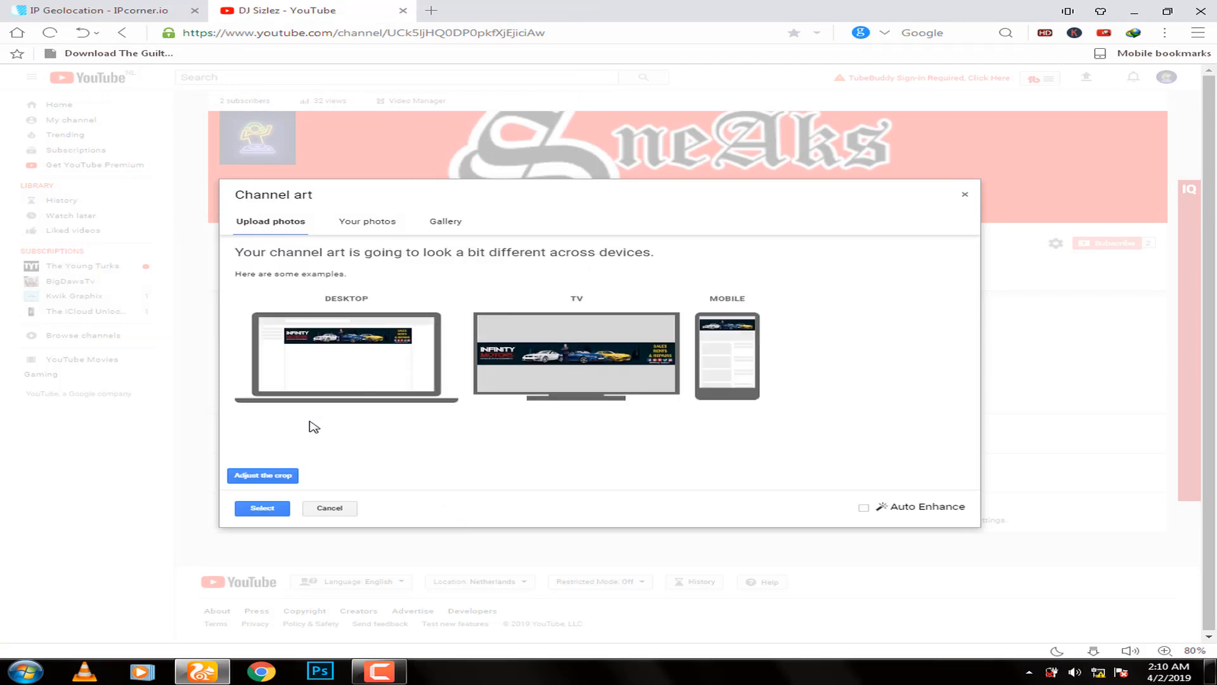
{"action": "left_click", "coordinate": [271, 509]}
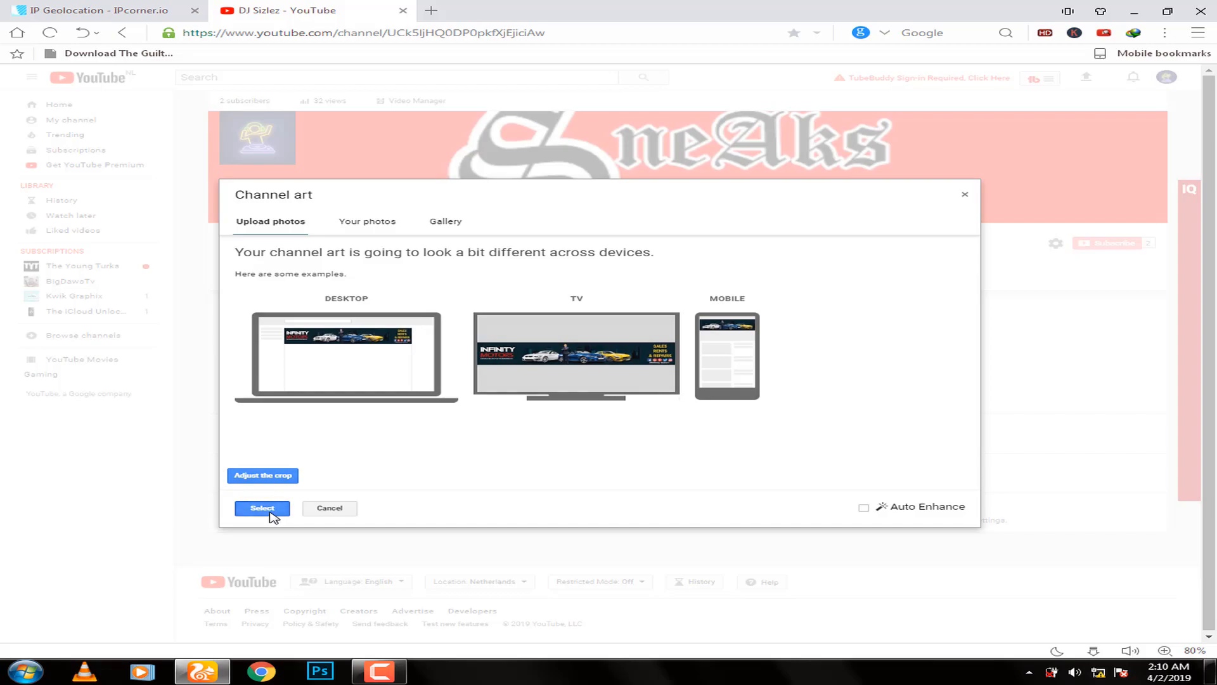